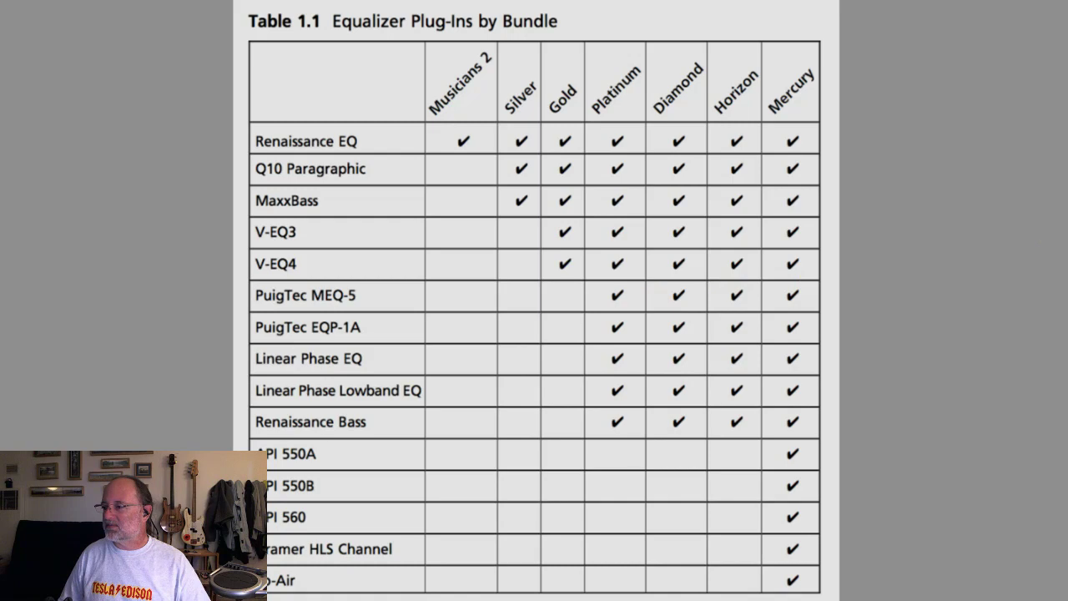
# Page forward through the two filter-curve images and switch to Digital Performer
pyautogui.press('Right')
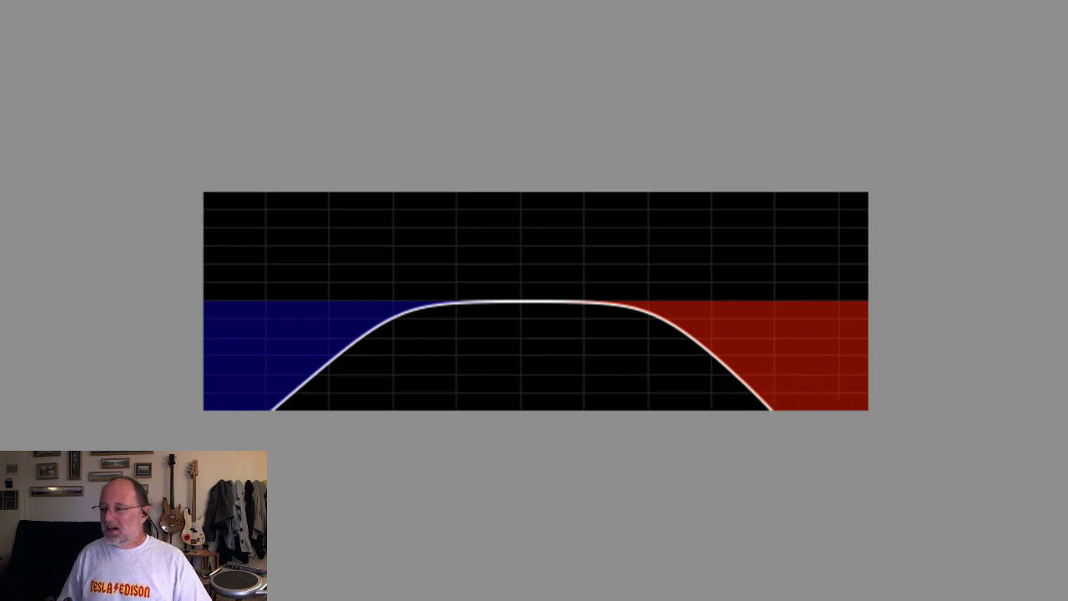
pyautogui.press('Right')
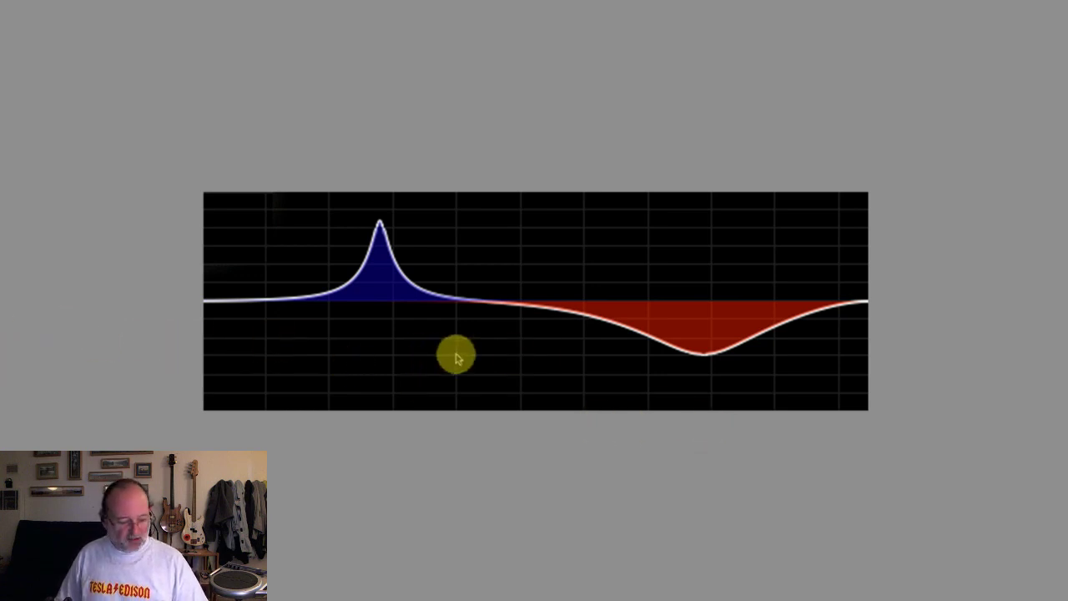
pyautogui.press('super+Tab')
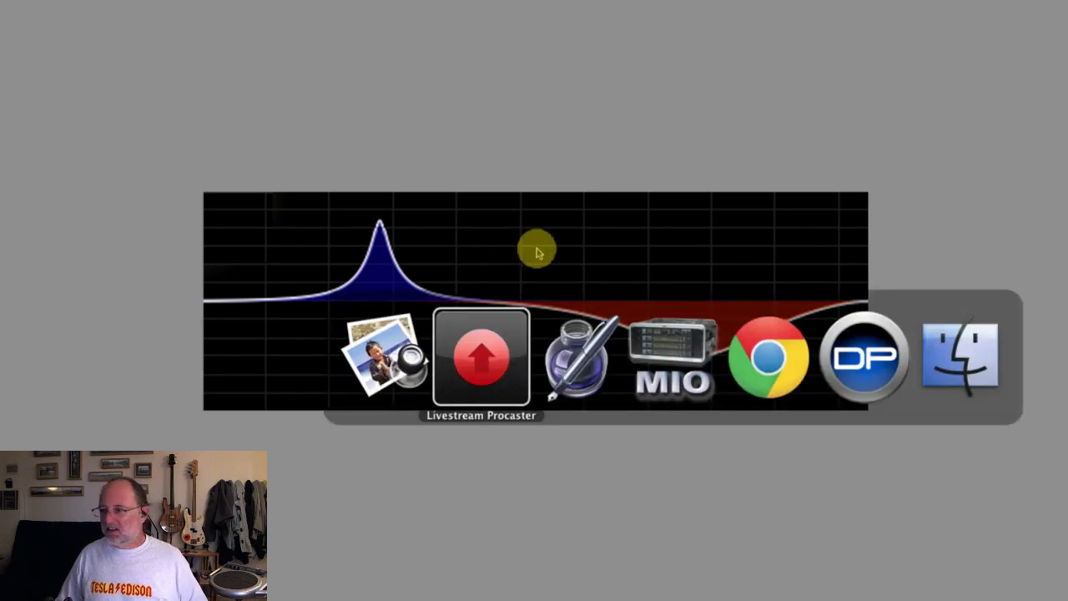
pyautogui.press('super+Tab')
pyautogui.press('super+Tab')
pyautogui.press('super+Tab')
pyautogui.press('super+Tab')
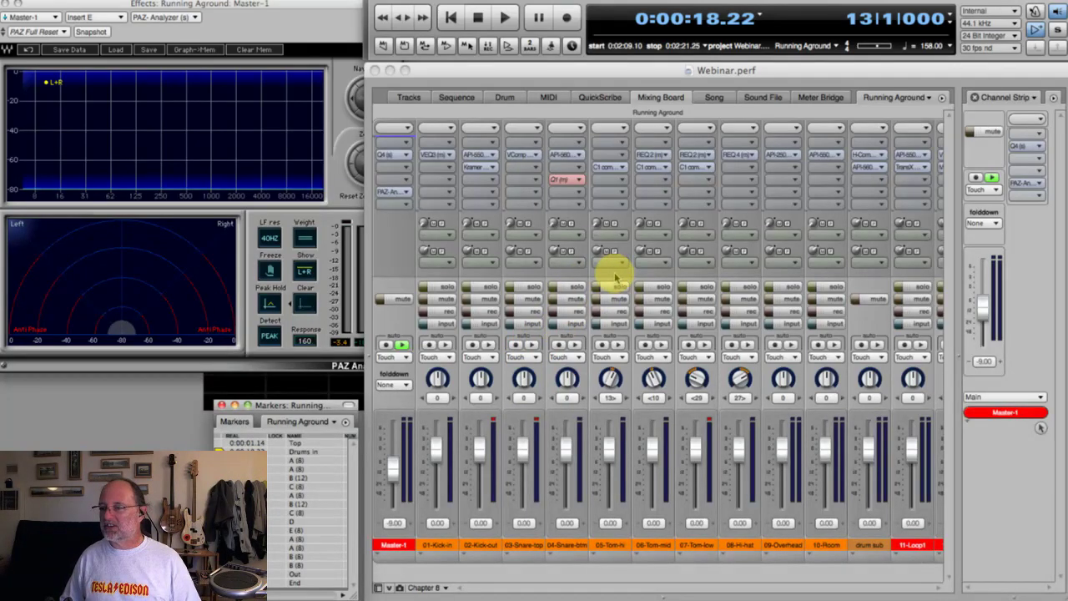
# Play back a passage of the mix, stop it, and bring up the Master-1 track's Q4 equalizer, shifting its window slightly lower
pyautogui.press('space')
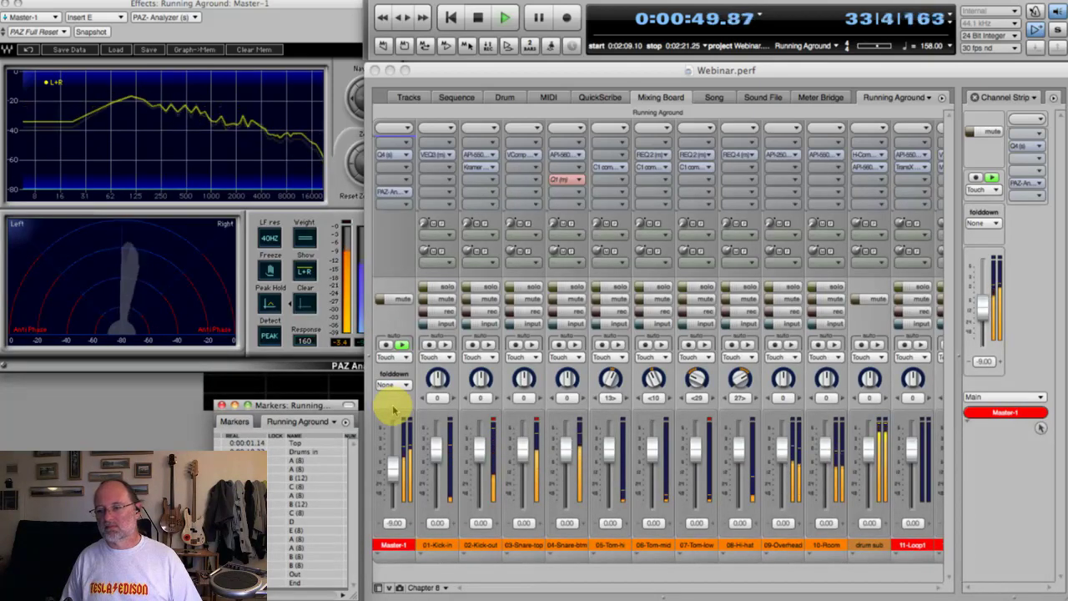
pyautogui.press('space')
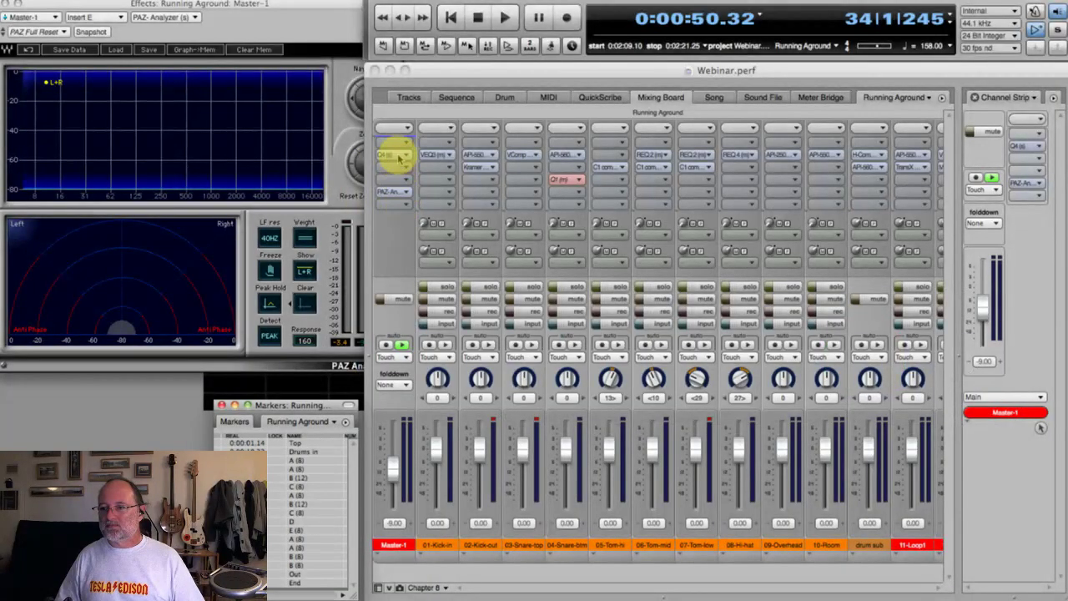
pyautogui.click(398, 156)
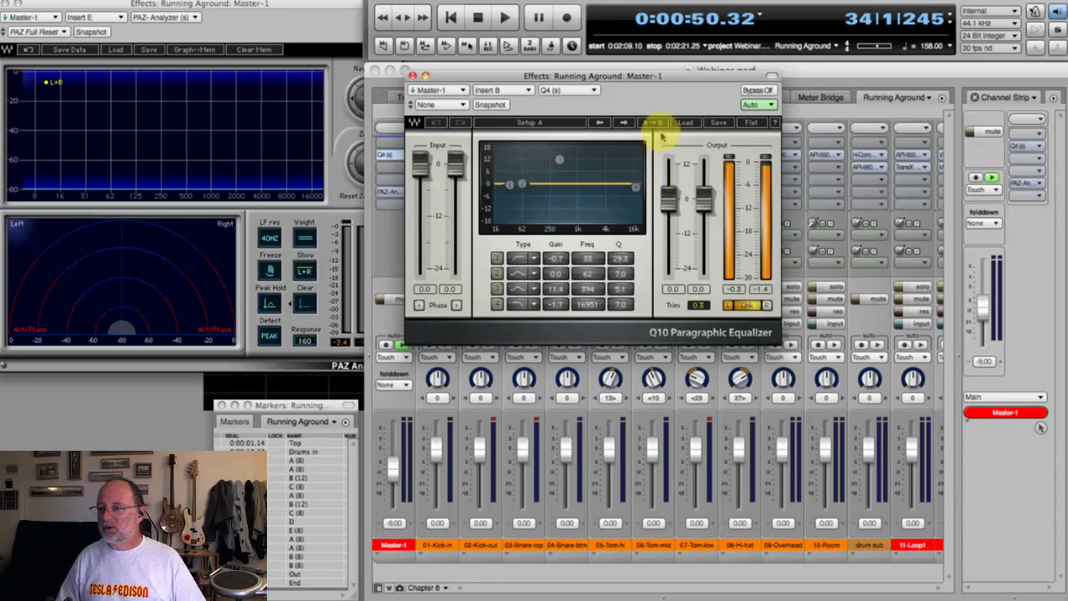
pyautogui.moveTo(684, 79); pyautogui.dragTo(691, 98)
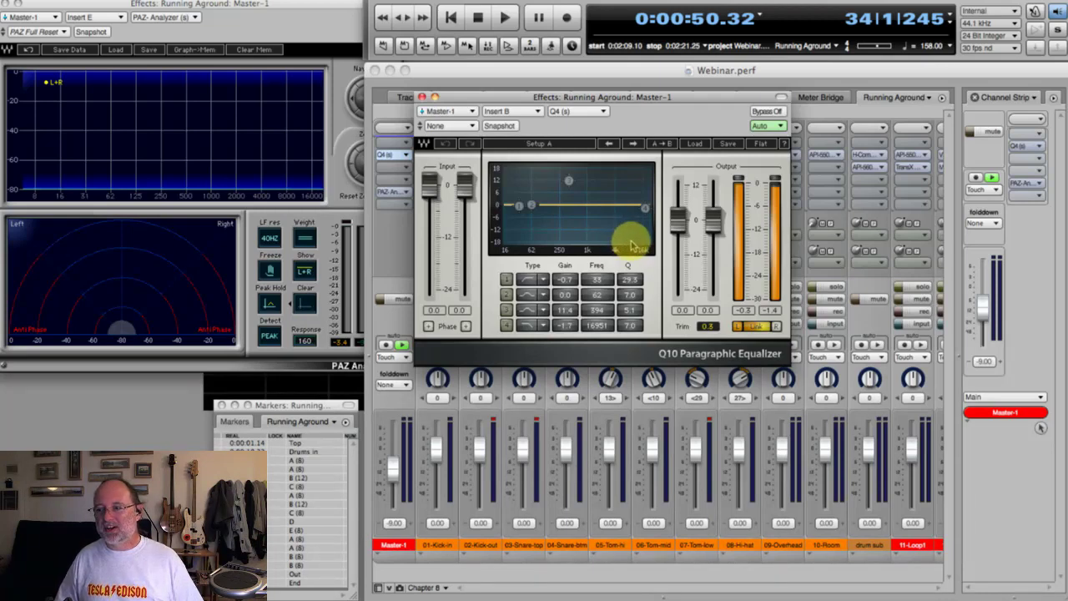
# Enable high-pass band 1 on the master Q4, raise its cutoff to 62 Hz during playback, and turn the band off
pyautogui.click(507, 280)
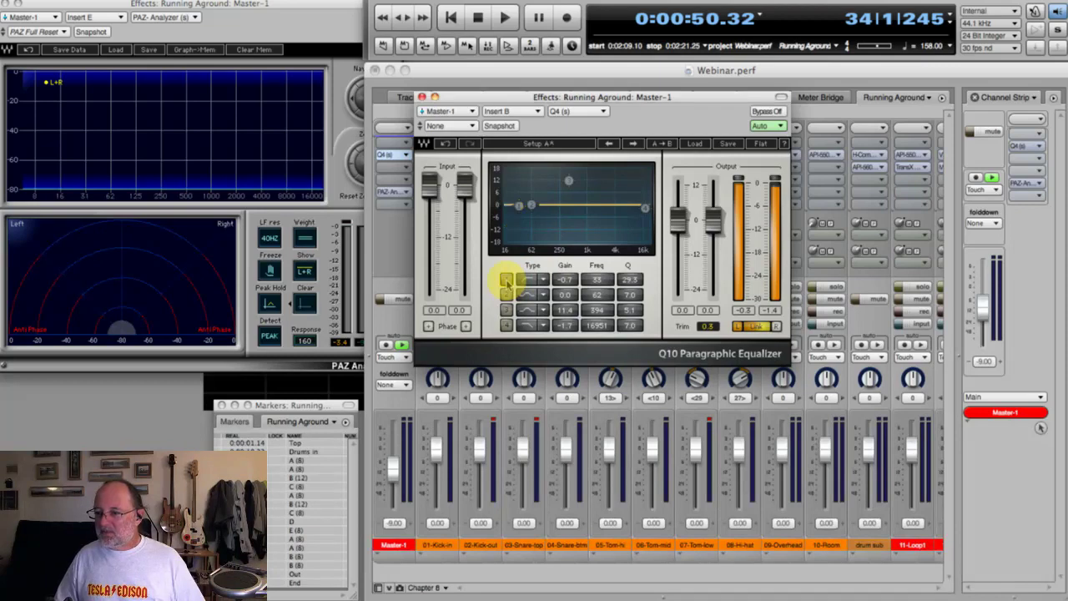
pyautogui.click(506, 281)
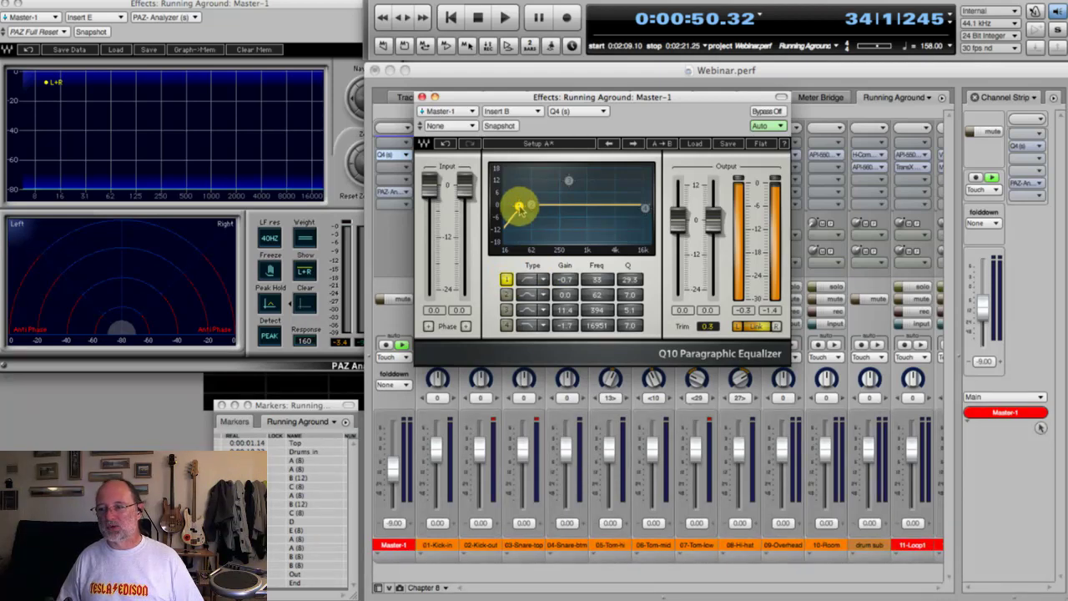
pyautogui.press('space')
pyautogui.moveTo(519, 208)
pyautogui.mouseDown()
pyautogui.moveTo(632, 210)
pyautogui.moveTo(530, 206)
pyautogui.mouseUp()
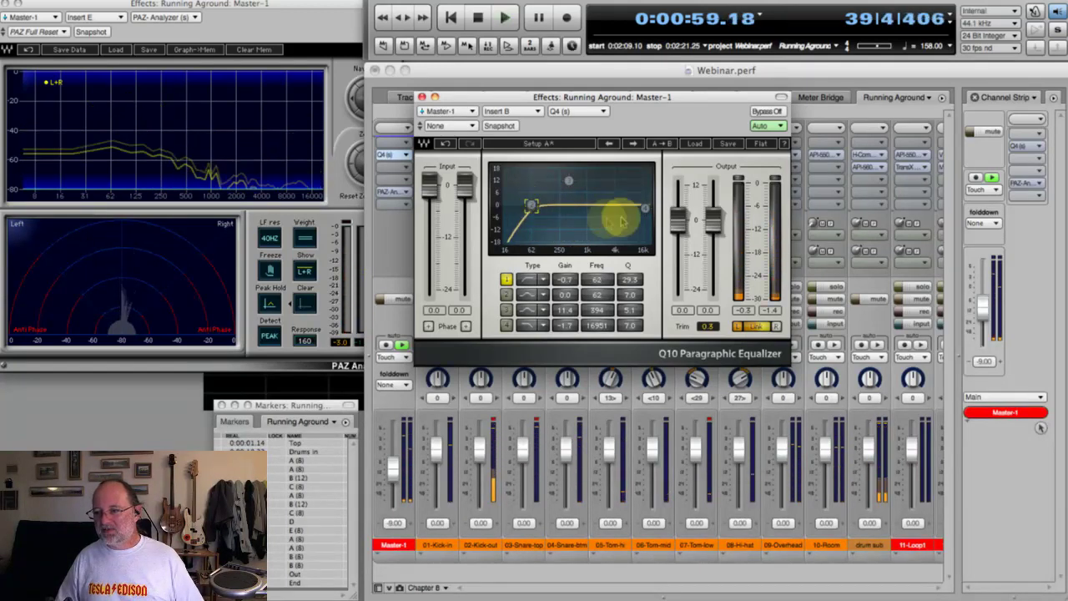
pyautogui.click(507, 281)
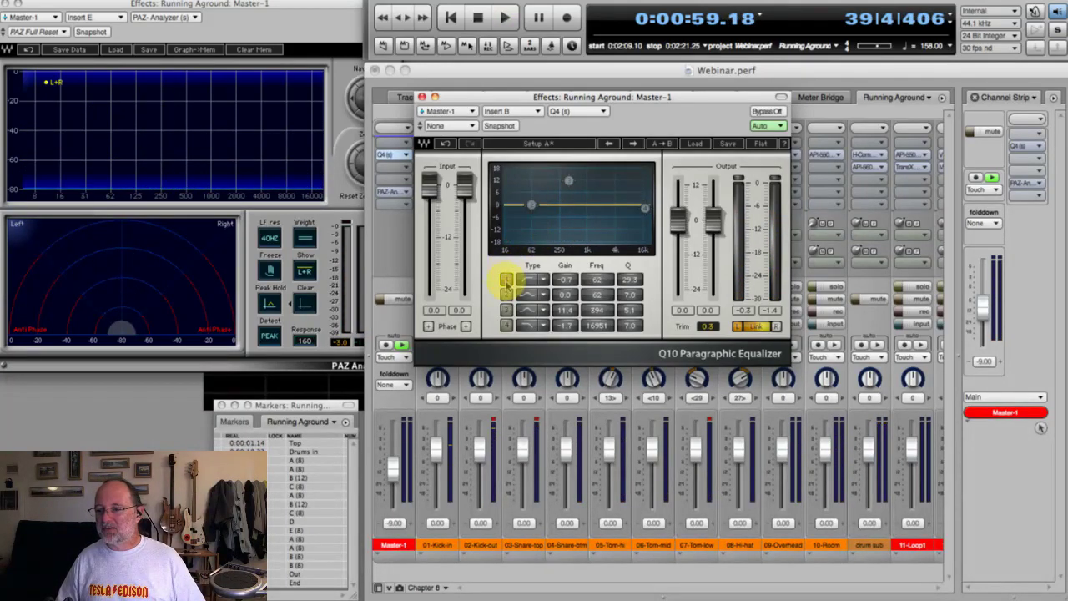
# Enable low-pass band 4, lower its cutoff to 14151 Hz during playback, then turn the band off and stop
pyautogui.click(506, 326)
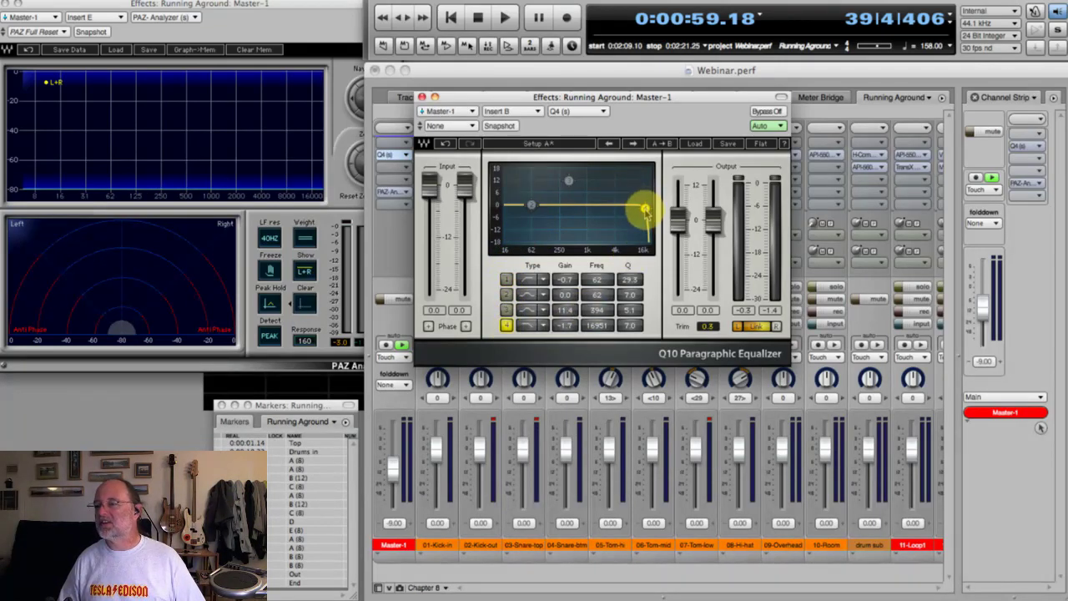
pyautogui.press('space')
pyautogui.moveTo(645, 213)
pyautogui.mouseDown()
pyautogui.moveTo(589, 215)
pyautogui.moveTo(534, 238)
pyautogui.moveTo(639, 210)
pyautogui.mouseUp()
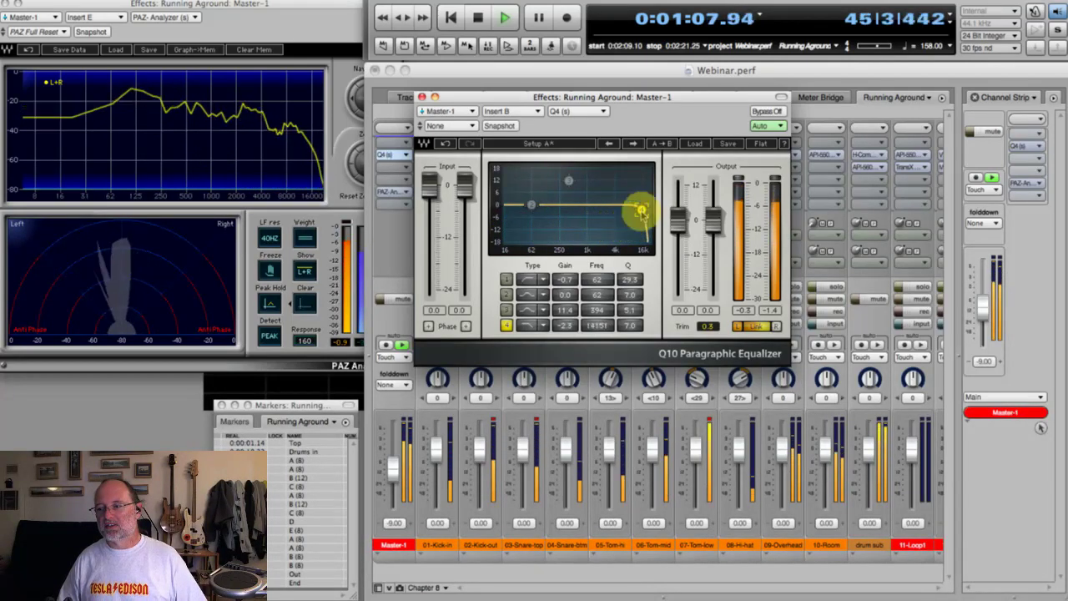
pyautogui.click(506, 325)
pyautogui.press('space')
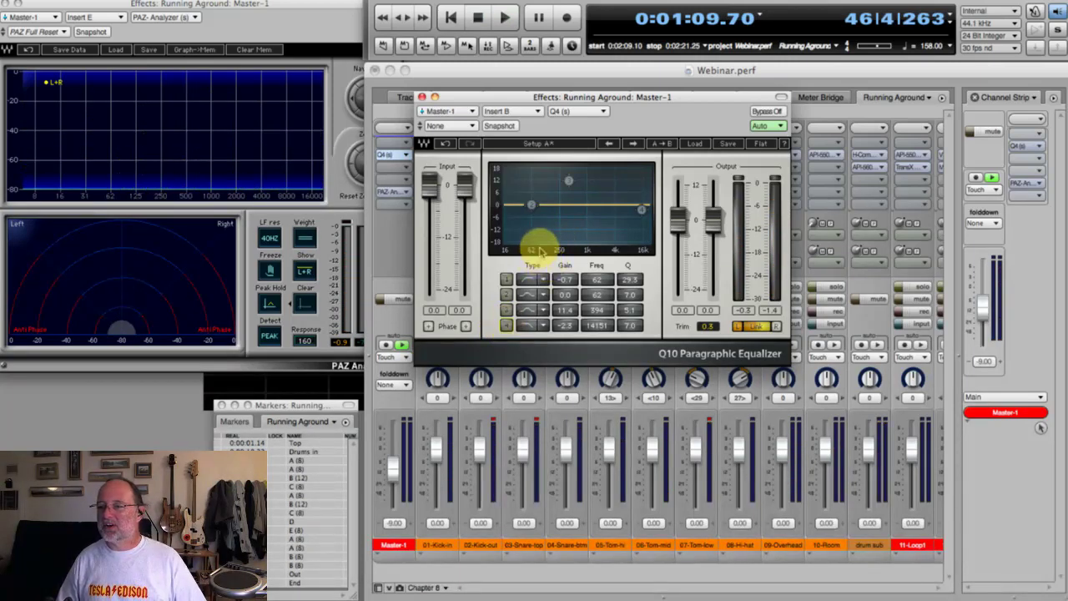
# Set band 2 to Low Shelf, enable it, and adjust it during playback to a 4.9 dB boost at 129 Hz
pyautogui.click(533, 296)
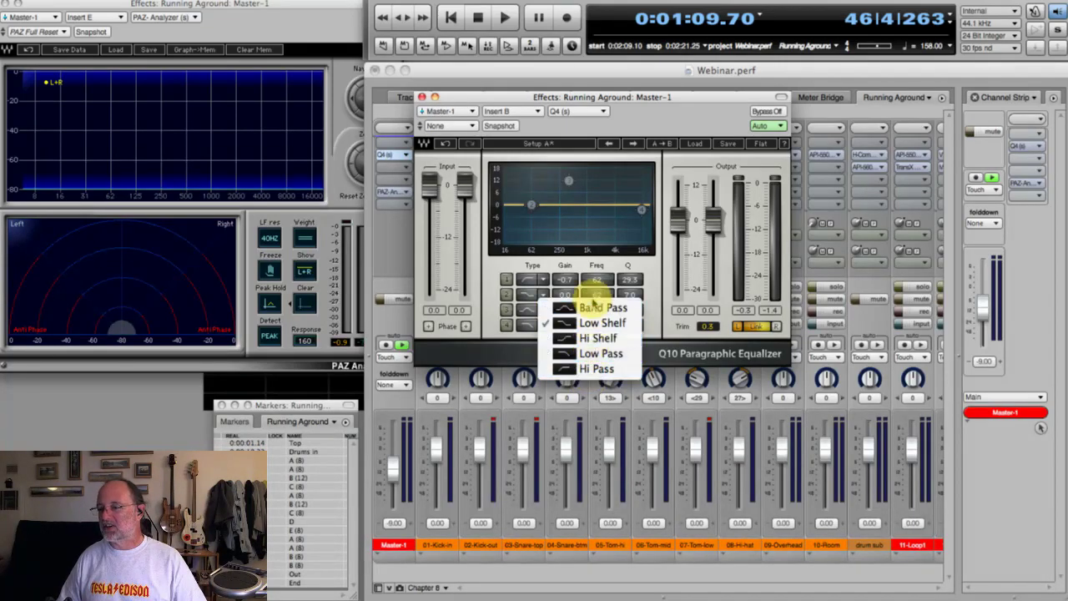
pyautogui.click(596, 329)
pyautogui.click(505, 294)
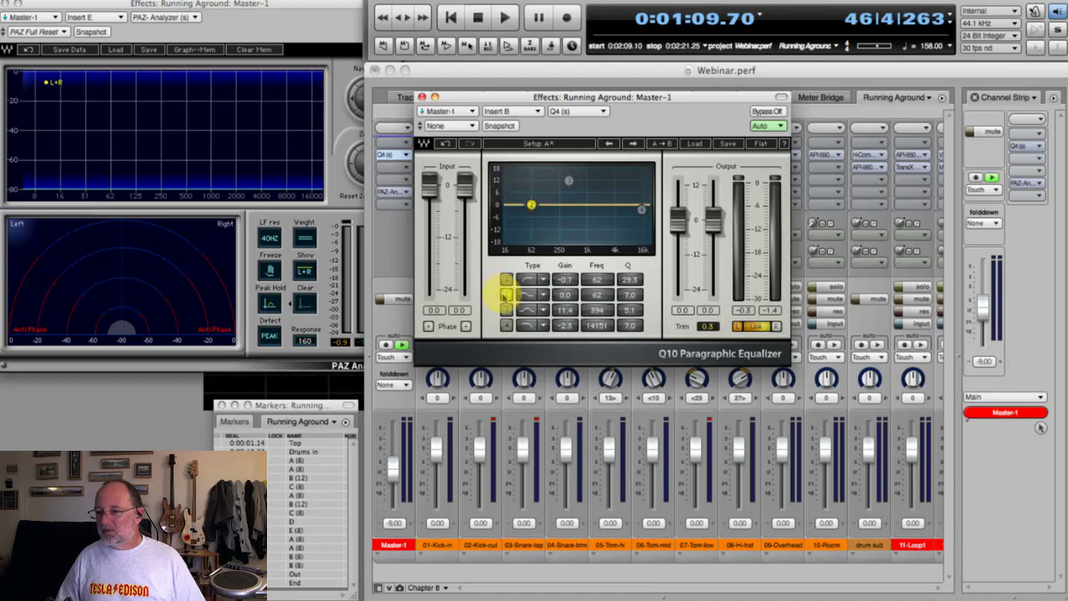
pyautogui.press('space')
pyautogui.moveTo(549, 227); pyautogui.dragTo(536, 202)
# Combine high-pass band 1 with the band 2 shelf, stop playback, and turn both bands off, leaving band 1 at 75 Hz
pyautogui.click(508, 280)
pyautogui.press('space')
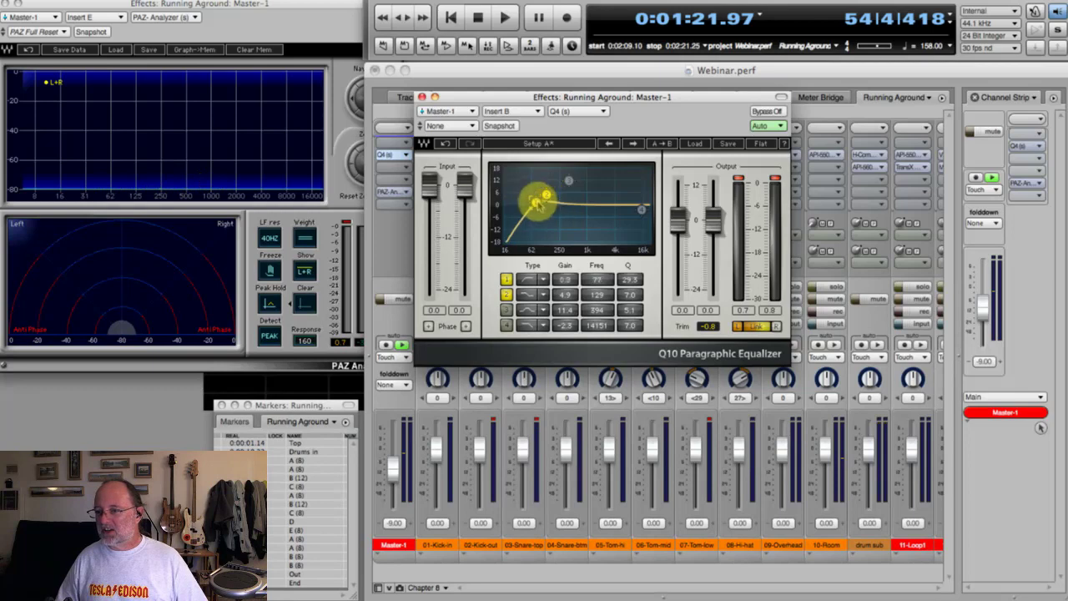
pyautogui.click(507, 280)
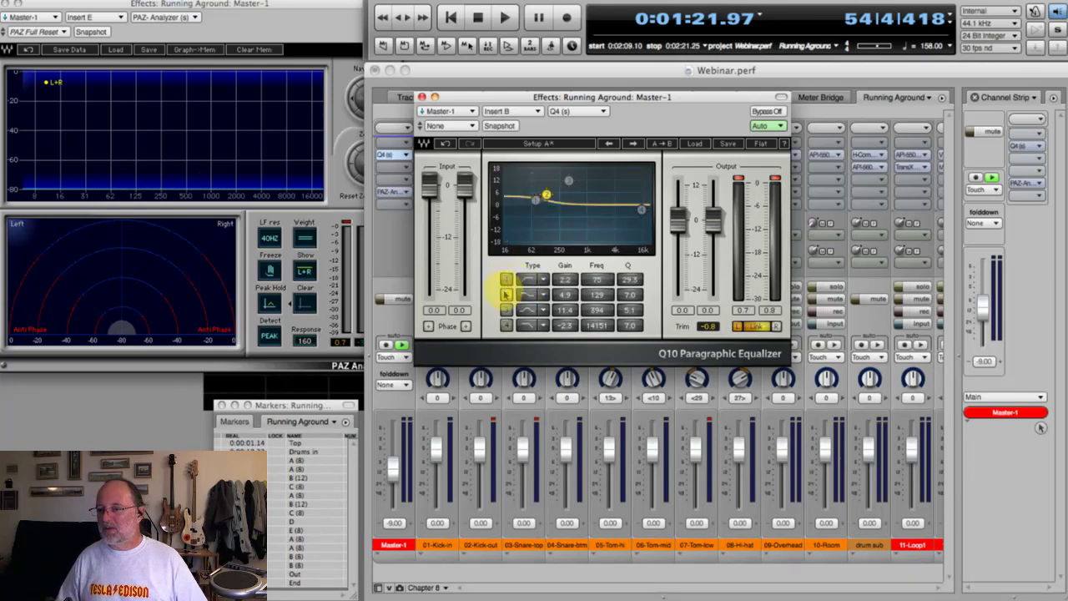
pyautogui.click(507, 294)
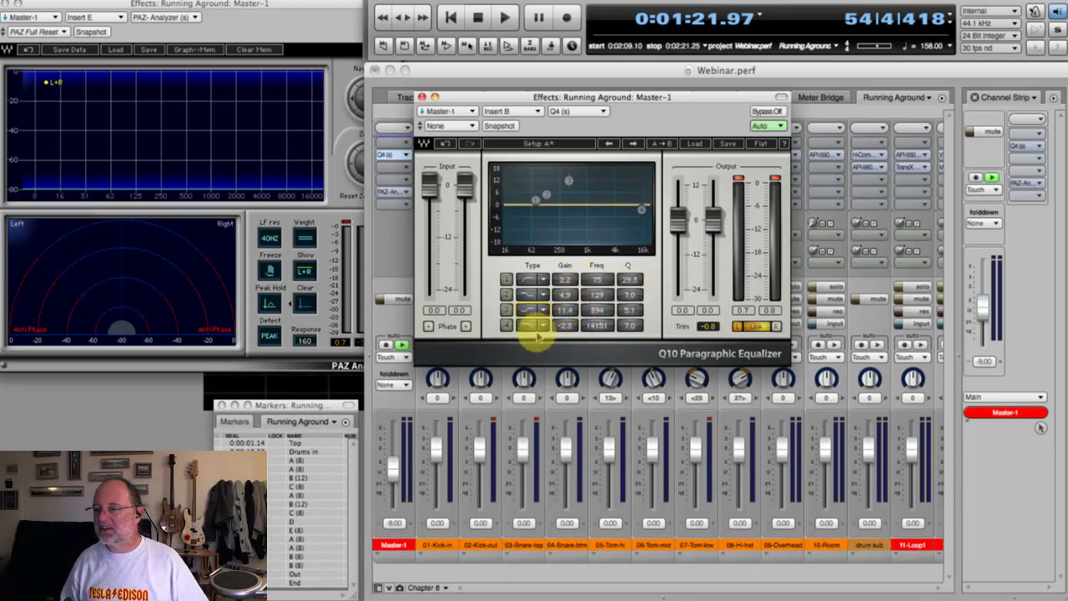
# Enable high-shelf band 3 and adjust it during playback to a 3.4 dB boost at 847 Hz
pyautogui.click(506, 310)
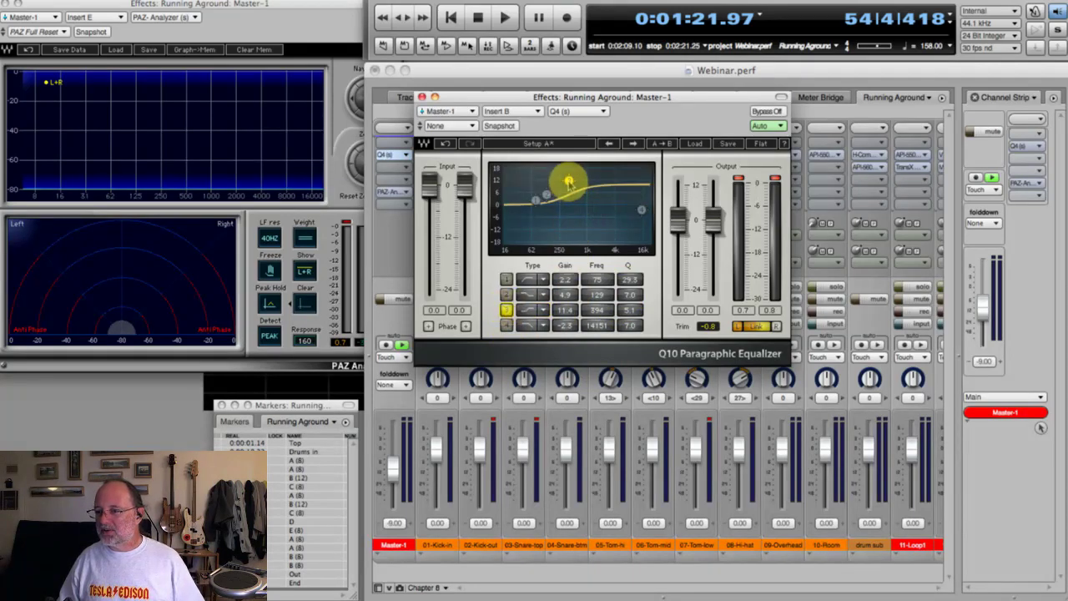
pyautogui.press('space')
pyautogui.moveTo(569, 183); pyautogui.dragTo(586, 221)
pyautogui.press('space')
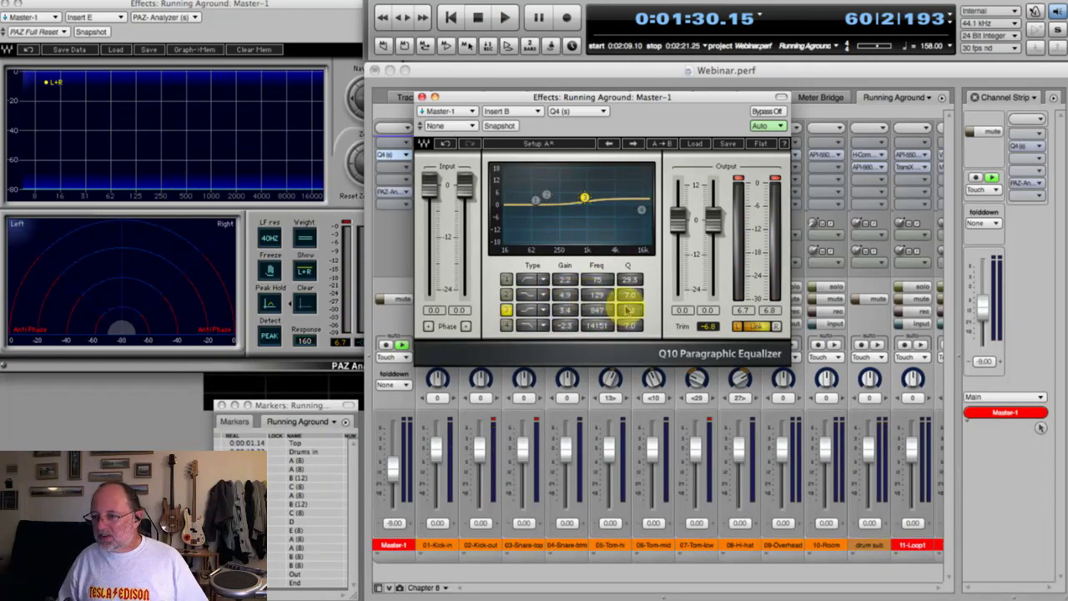
# Set the Q of band 3 to 0.5 and the Q of band 1 to 100
pyautogui.moveTo(624, 311); pyautogui.dragTo(624, 317)
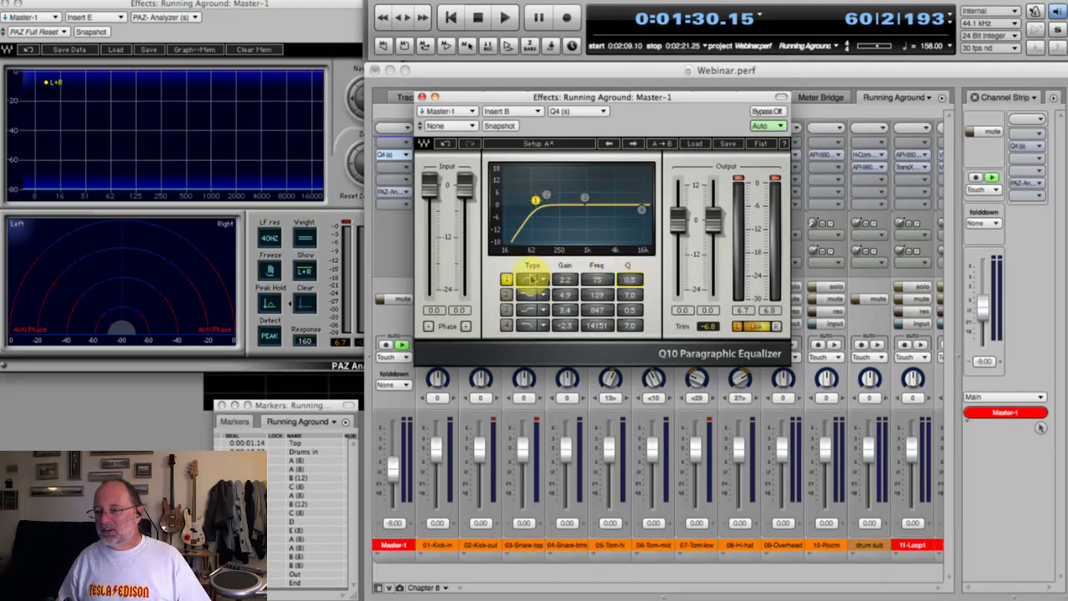
pyautogui.moveTo(632, 276); pyautogui.dragTo(686, 269)
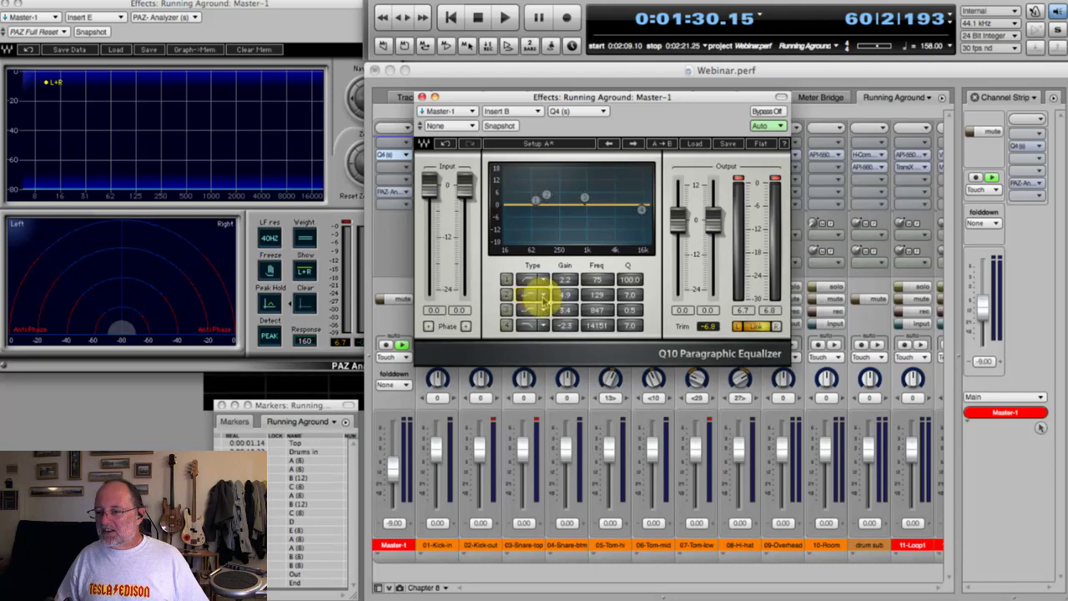
# Change band 2 to Band Pass, enable it, and sweep it during playback to a 12.9 dB boost at 691 Hz
pyautogui.click(542, 301)
pyautogui.click(558, 305)
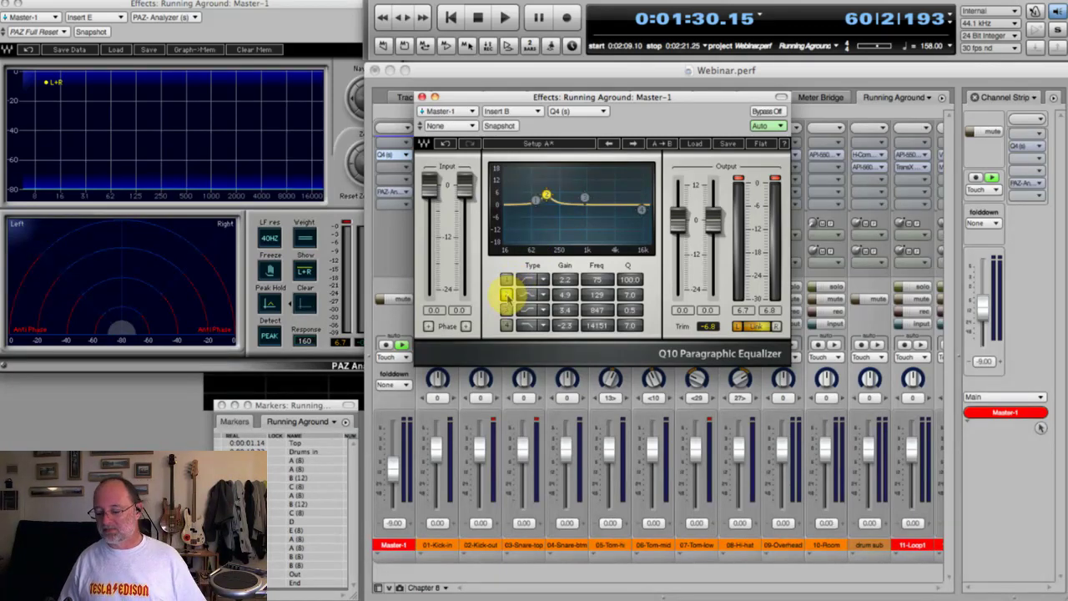
pyautogui.press('space')
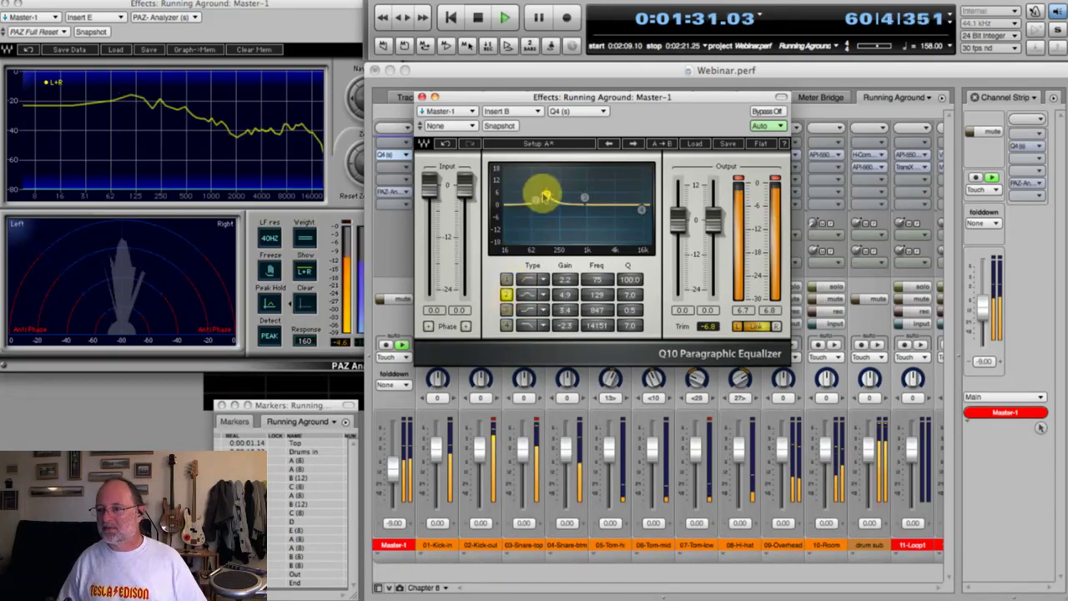
pyautogui.moveTo(547, 195); pyautogui.dragTo(583, 176)
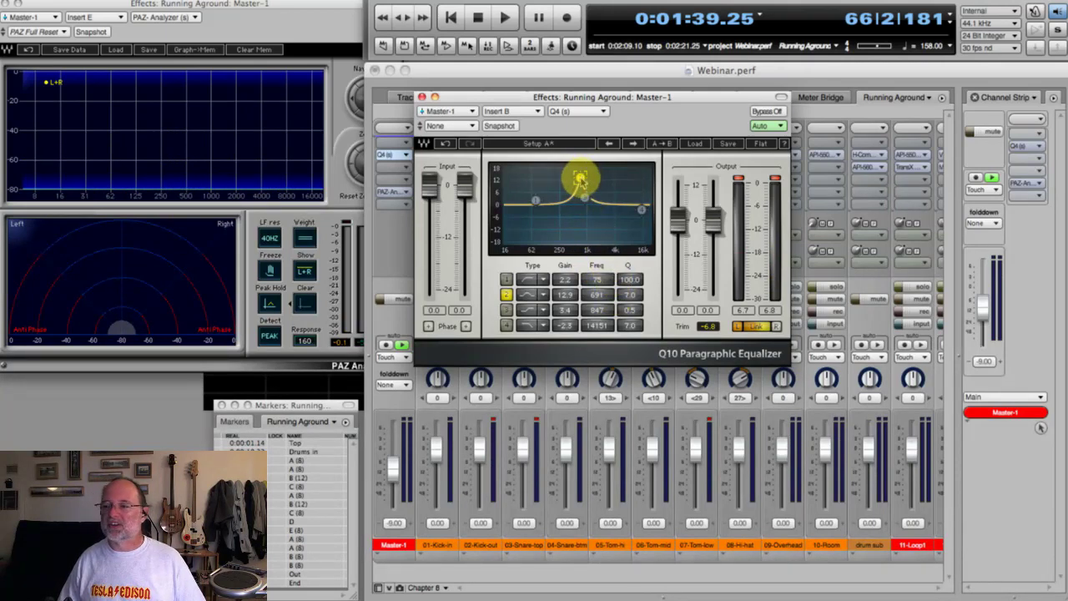
# Widen band 2 to a Q of 1.5, then sweep it during playback to a 12.9 dB cut at 469 Hz with a Q of 10.7
pyautogui.moveTo(624, 293)
pyautogui.mouseDown()
pyautogui.moveTo(616, 299)
pyautogui.moveTo(626, 299)
pyautogui.mouseUp()
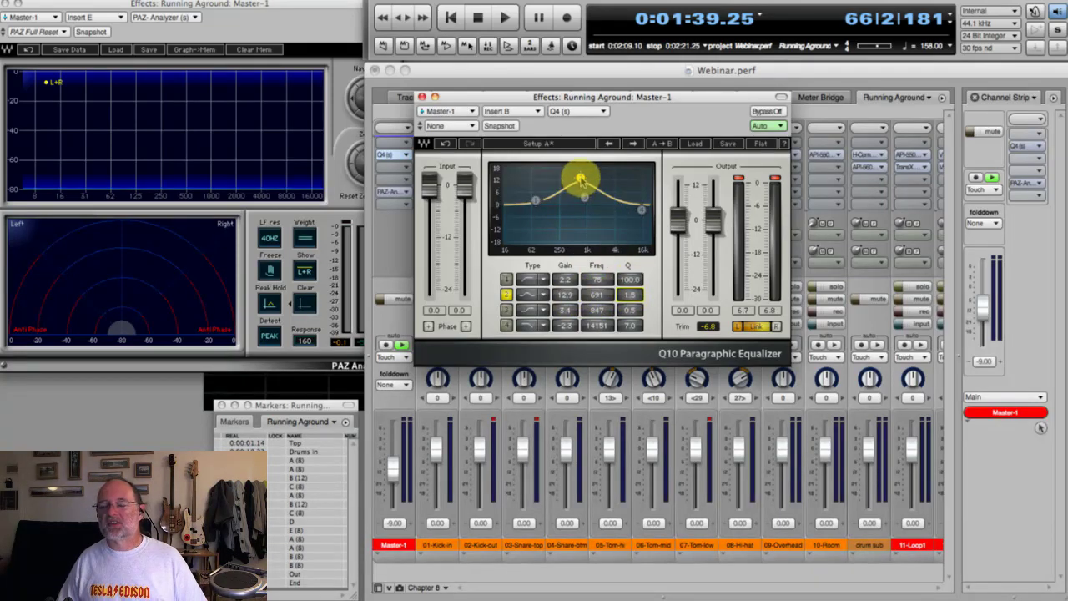
pyautogui.moveTo(580, 179); pyautogui.dragTo(573, 232)
pyautogui.press('space')
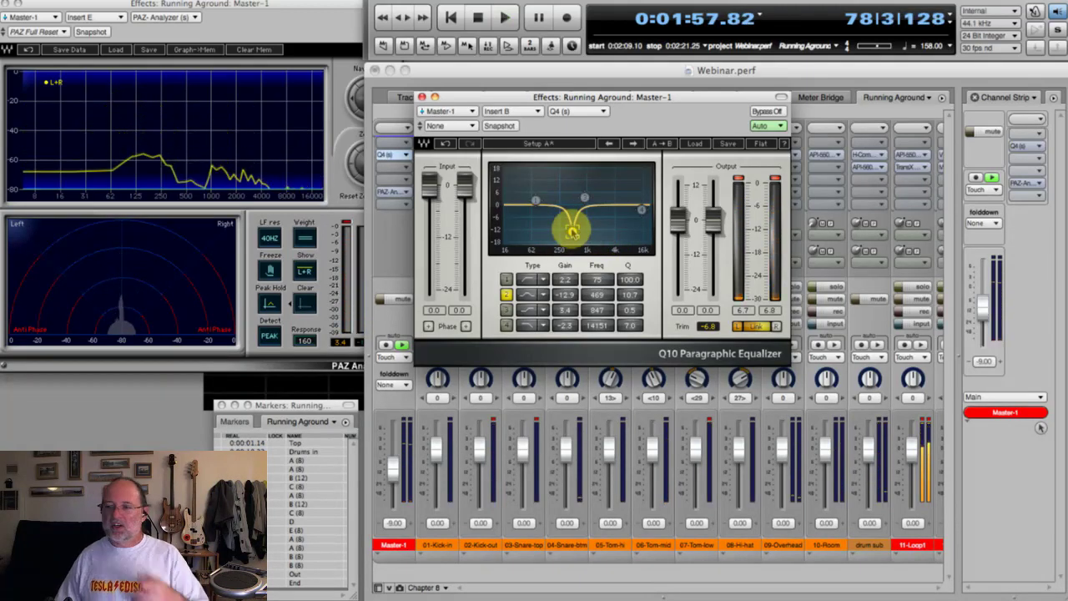
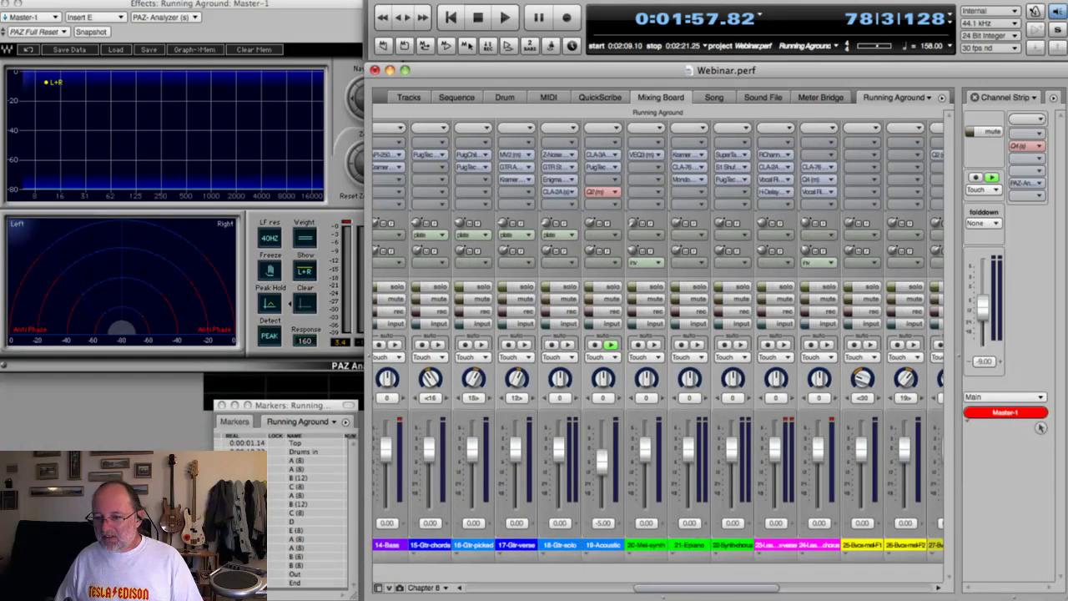
# Locate the song to a later section marker around 2:33 and solo the 24-Lead-vox-chorus track
pyautogui.click(250, 500)
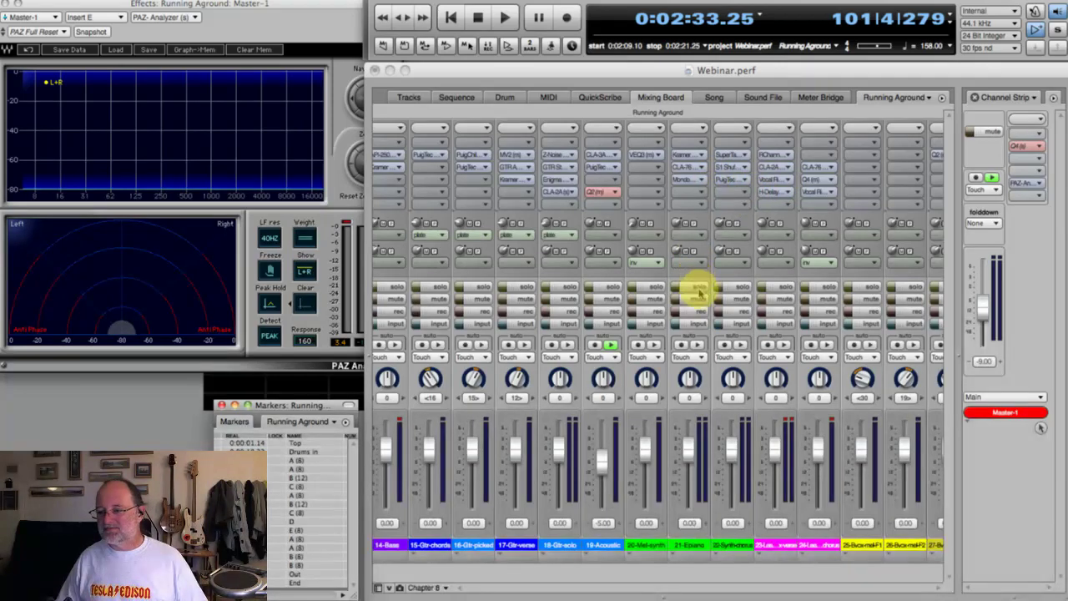
pyautogui.click(809, 288)
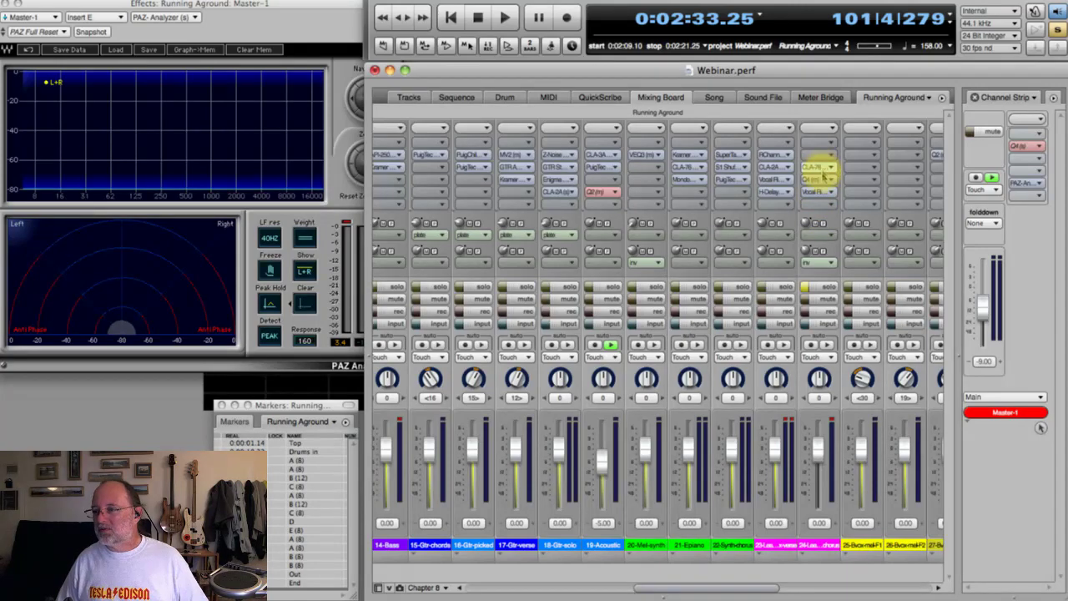
# Open the Q4 equalizer on the 24-Lead-vox-chorus track, closing the track's CLA-76 compressor window first
pyautogui.doubleClick(820, 176)
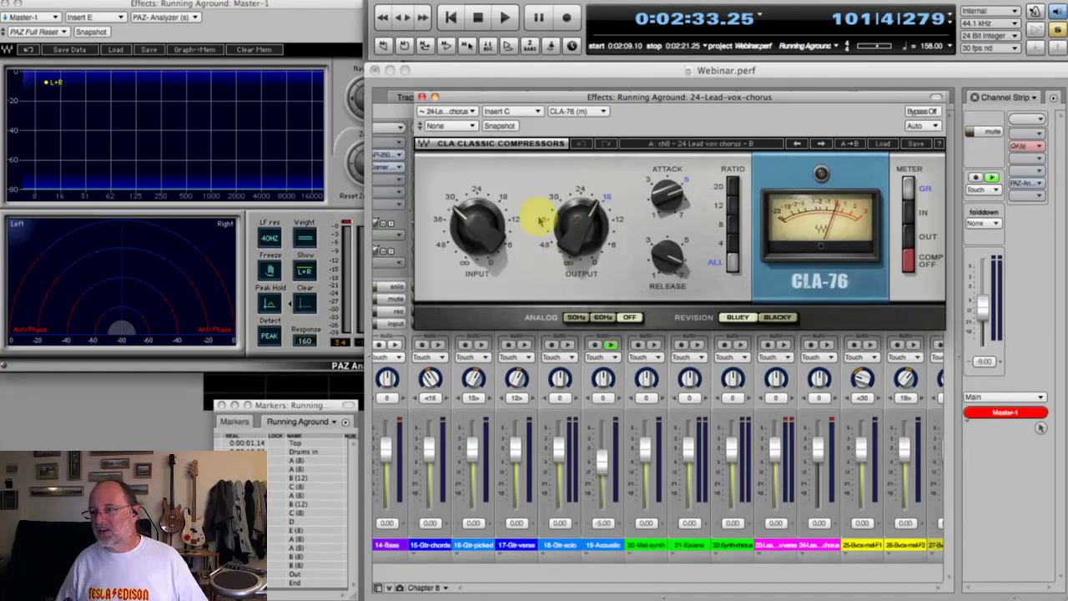
pyautogui.click(422, 96)
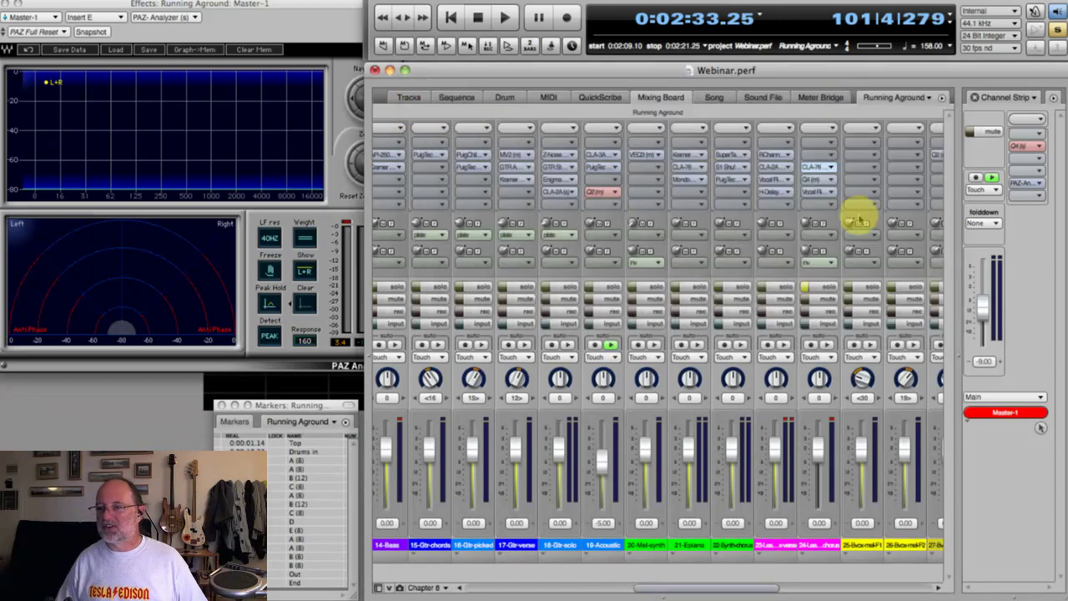
pyautogui.doubleClick(821, 179)
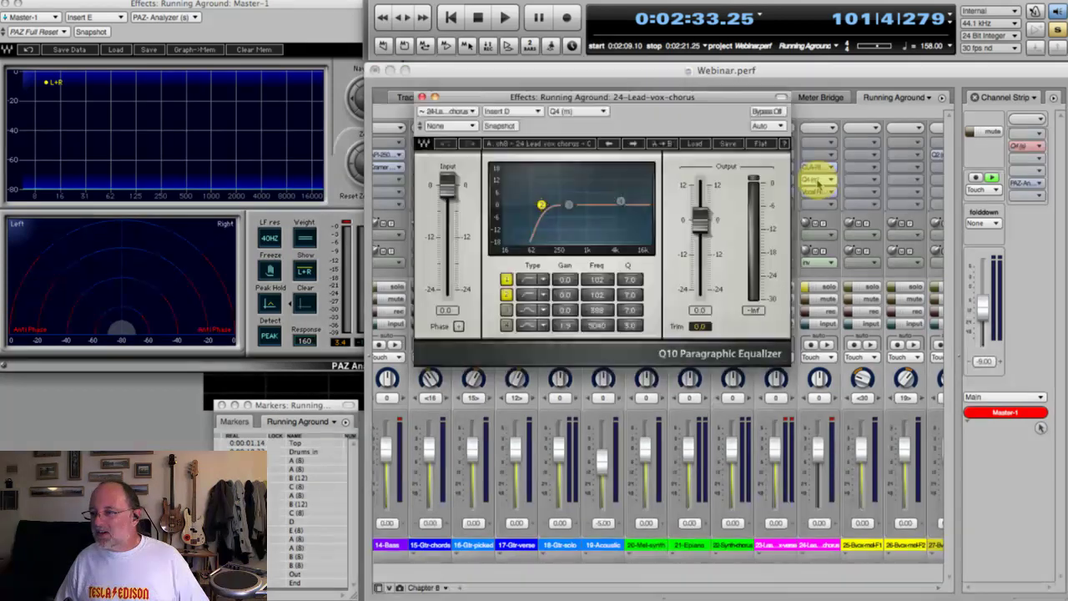
# Play the soloed lead vocal with the Q4 bypassed and with it active to compare the filtering
pyautogui.click(763, 111)
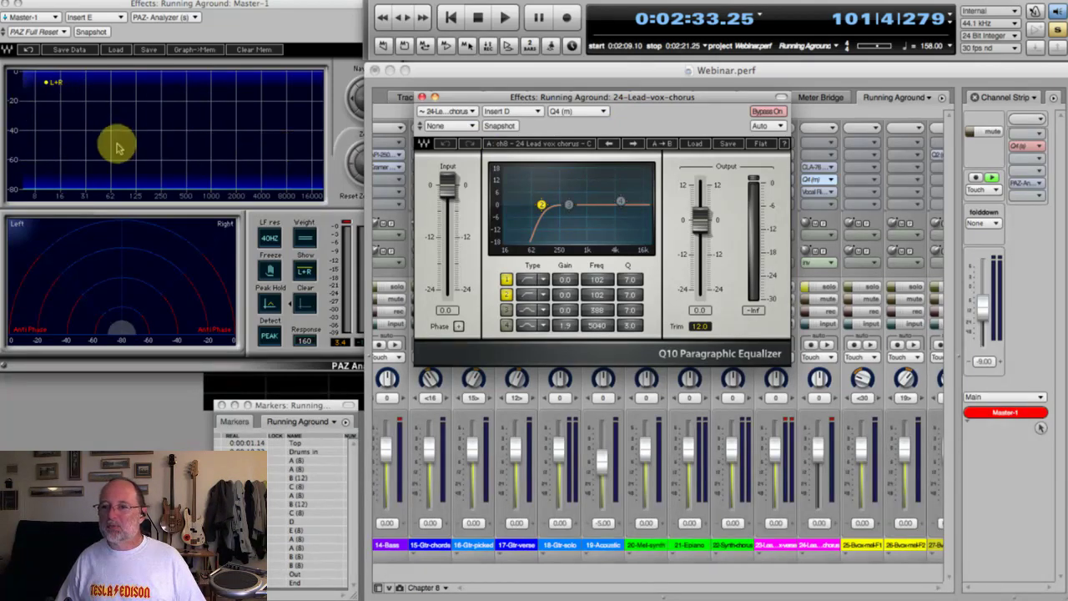
pyautogui.press('space')
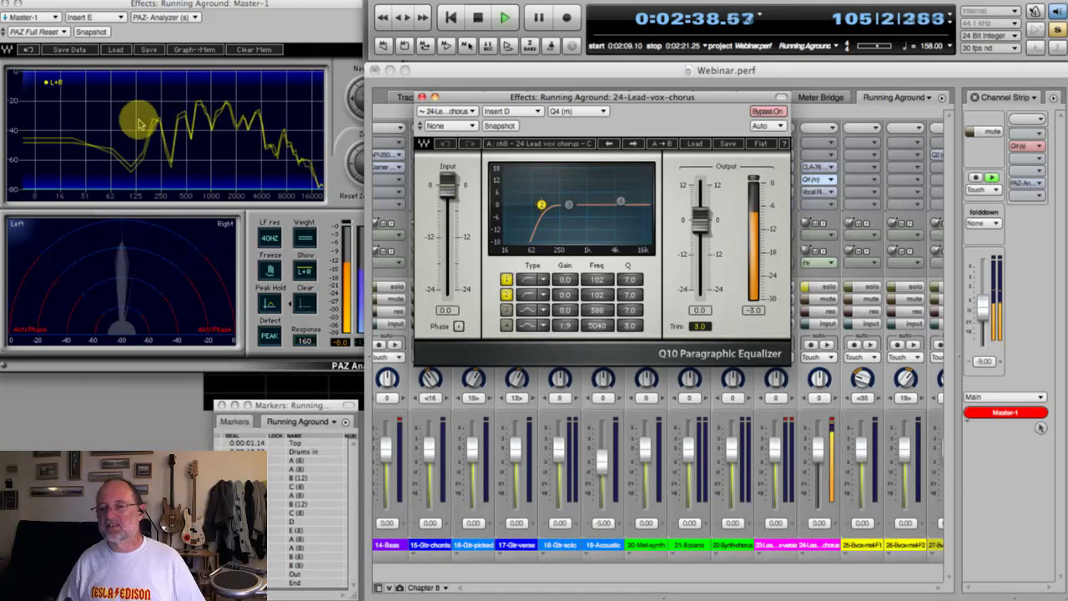
pyautogui.press('space')
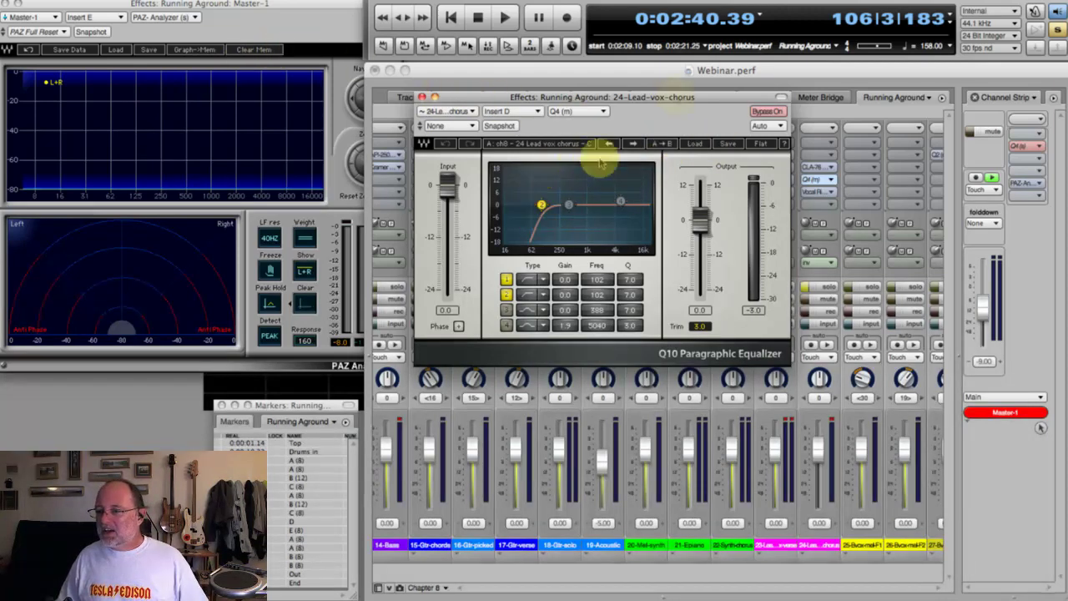
pyautogui.click(766, 115)
pyautogui.press('space')
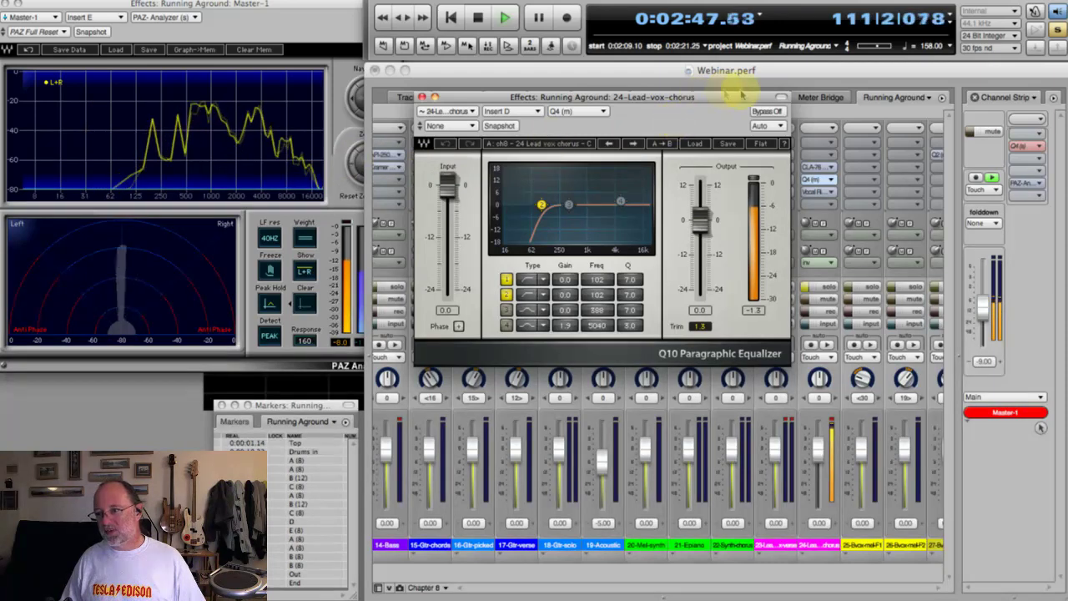
pyautogui.click(766, 111)
pyautogui.click(767, 111)
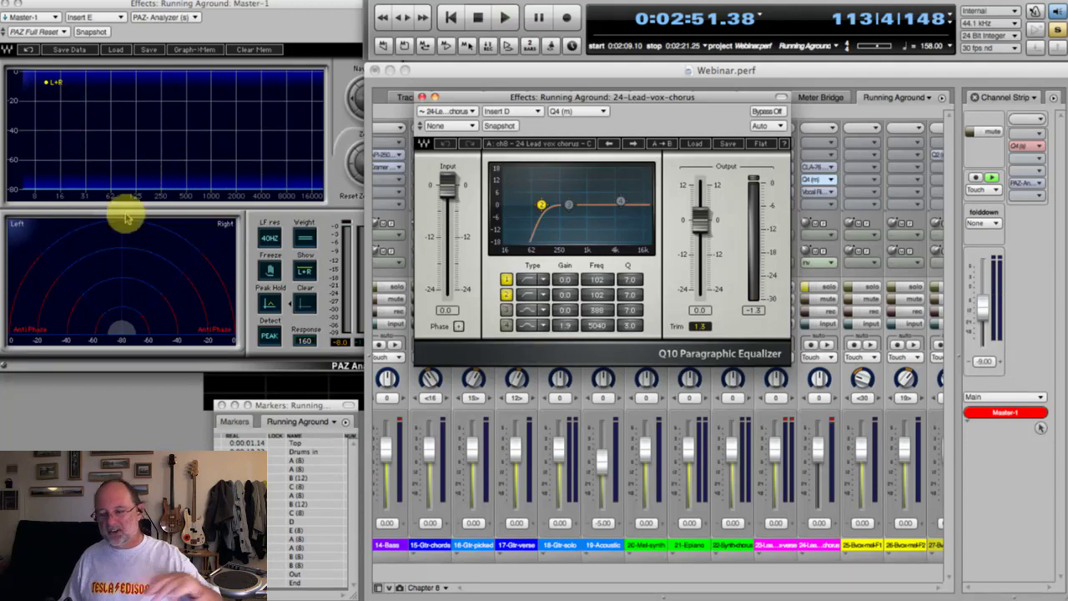
# Toggle the Q4's high-pass bands 1 and 2 off and back on to compare the filter slope
pyautogui.click(507, 296)
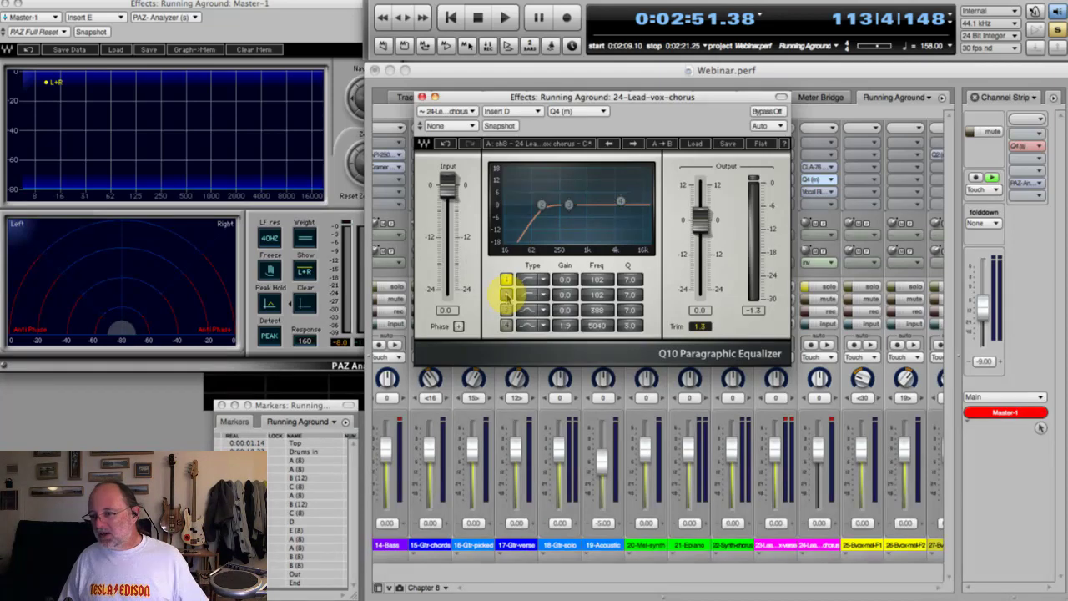
pyautogui.click(507, 281)
pyautogui.click(507, 280)
pyautogui.click(507, 295)
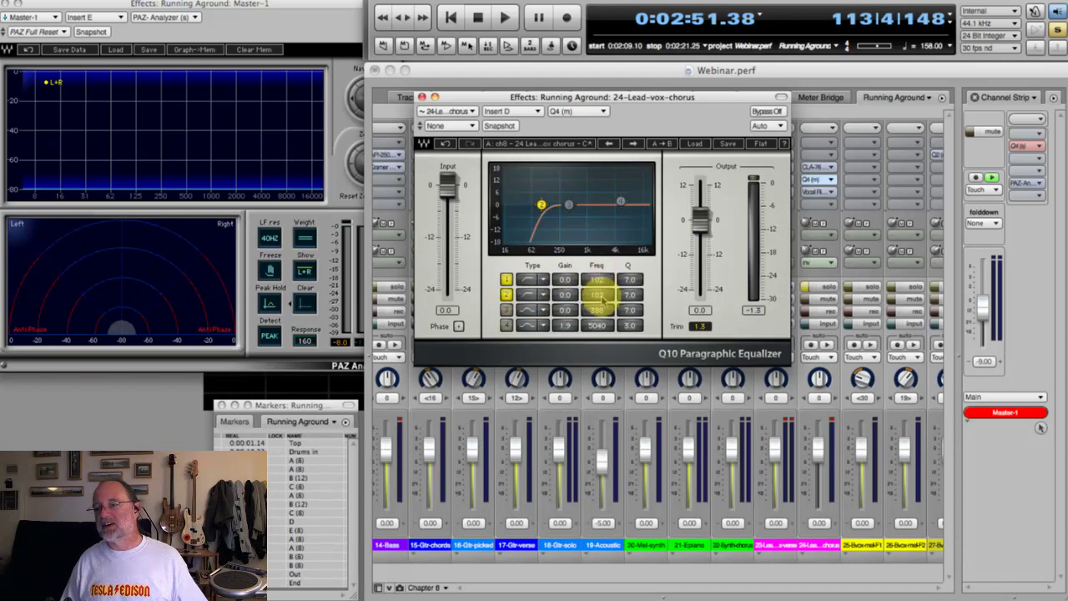
pyautogui.click(505, 294)
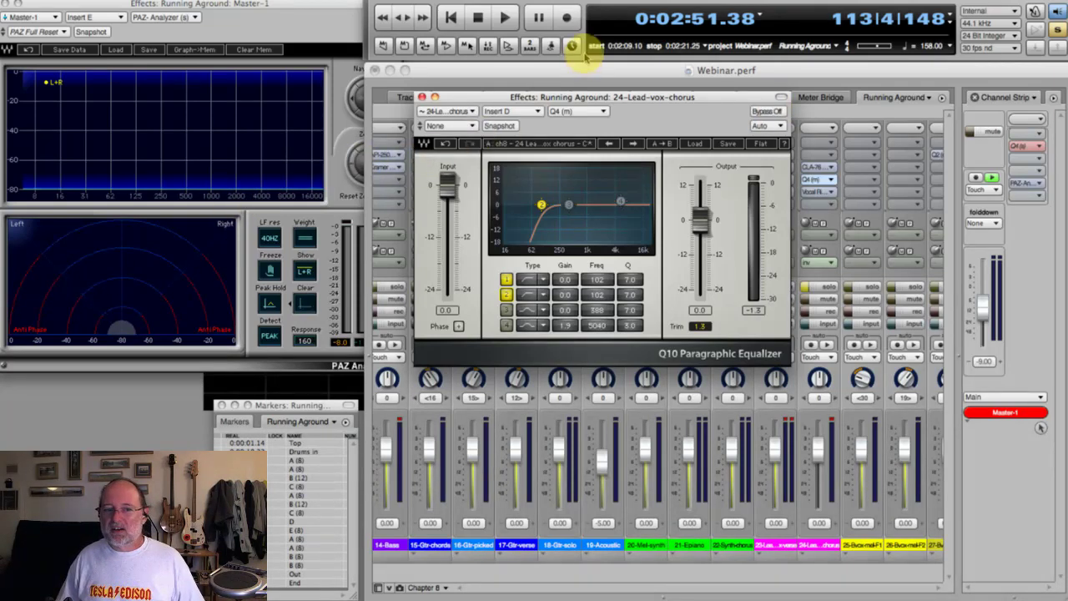
# Close the Q4 window and clear the solo on the 24-Lead-vox-chorus track
pyautogui.click(422, 97)
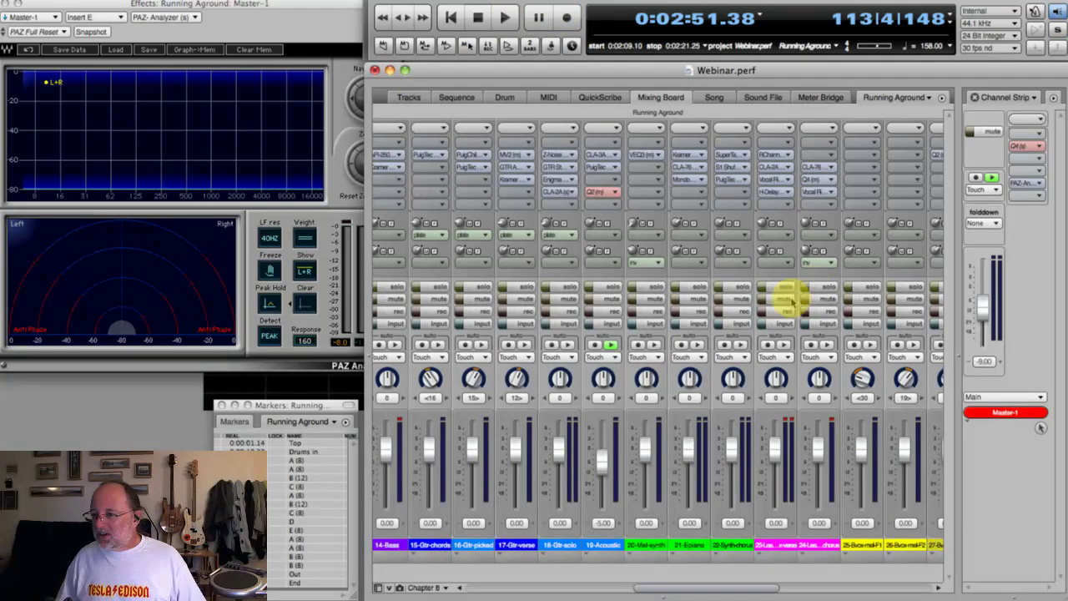
pyautogui.moveTo(663, 587); pyautogui.dragTo(576, 589)
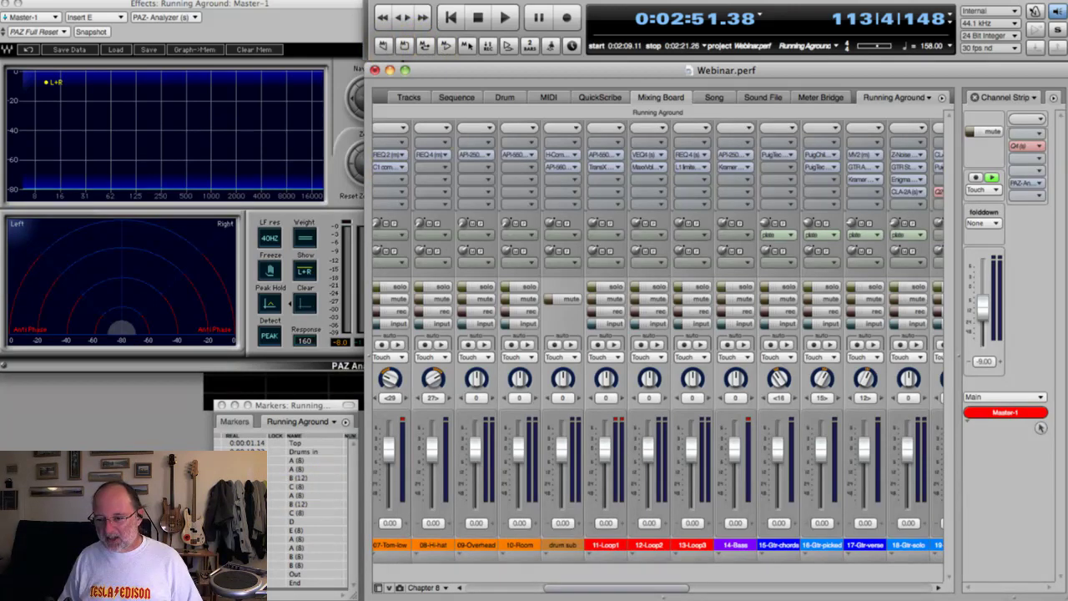
# Set the playback position to measure 67 and play the full mix to around measure 98, pausing once along the way
pyautogui.click(296, 504)
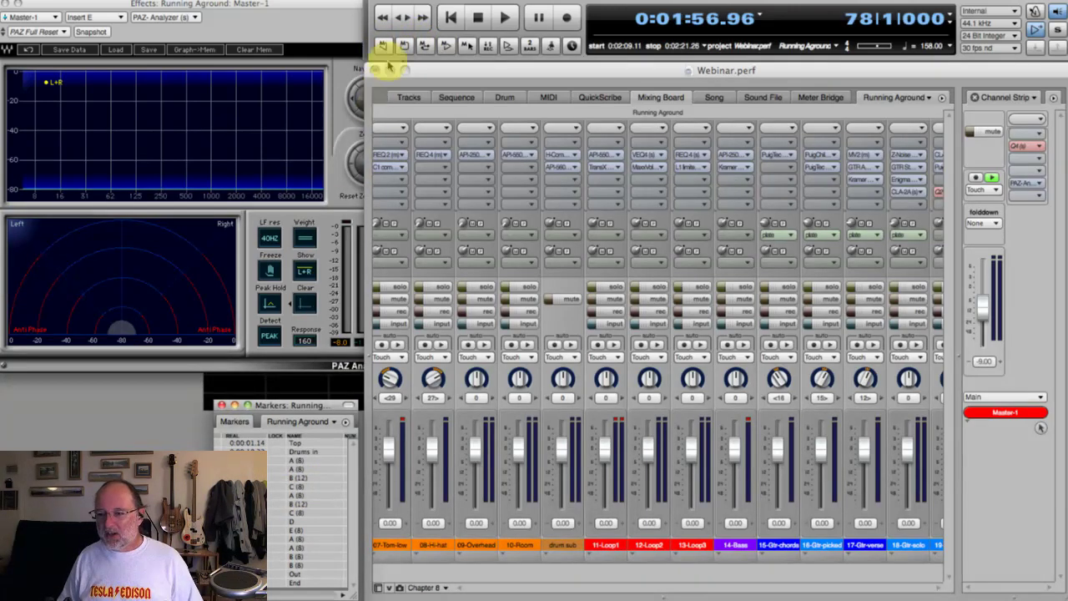
pyautogui.click(867, 21)
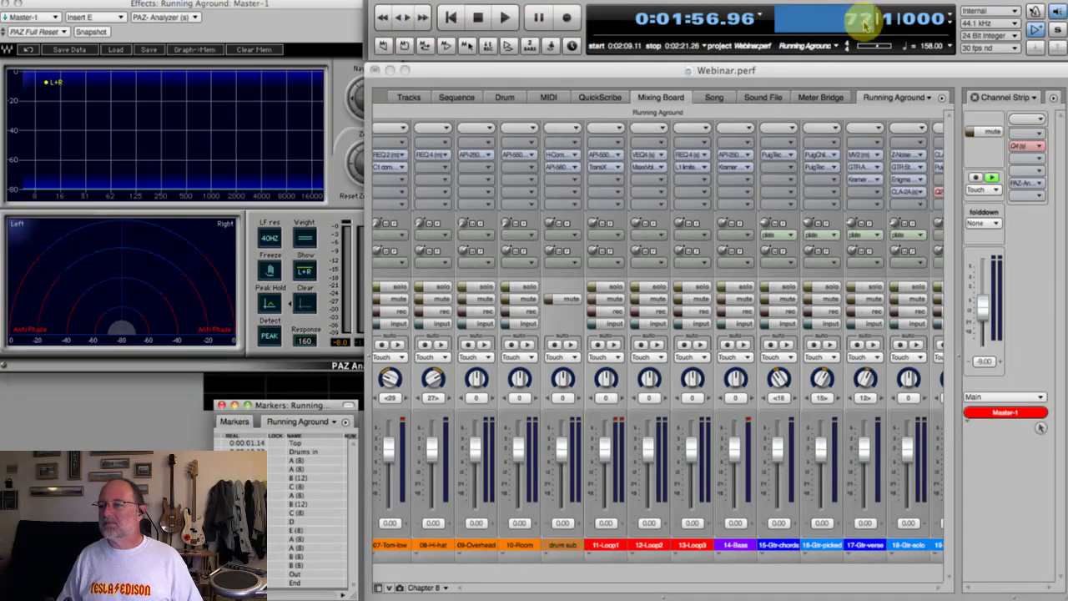
pyautogui.write('67')
pyautogui.press('Return')
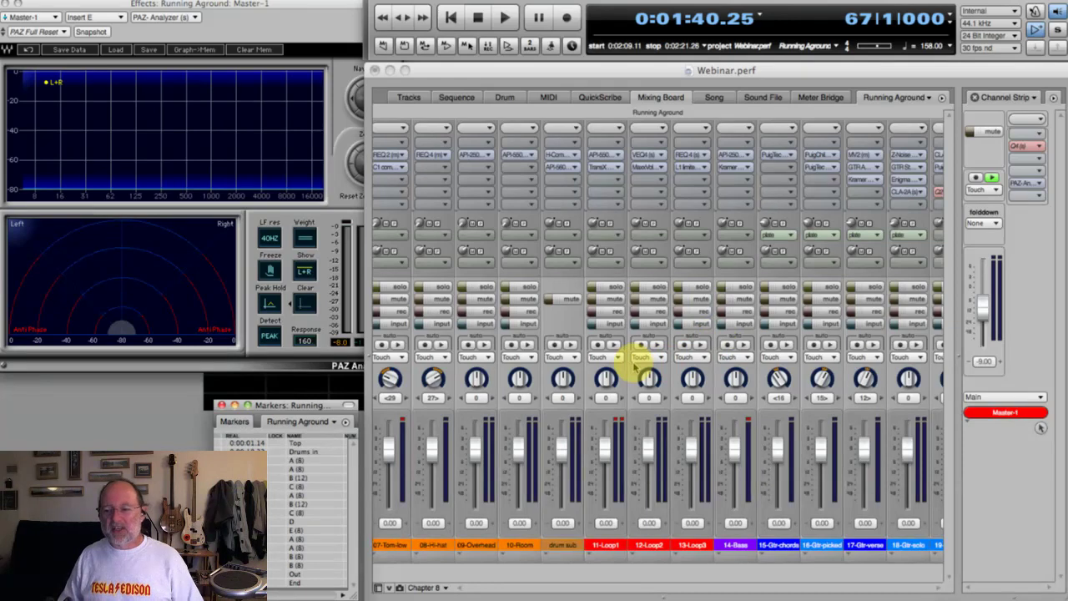
pyautogui.press('space')
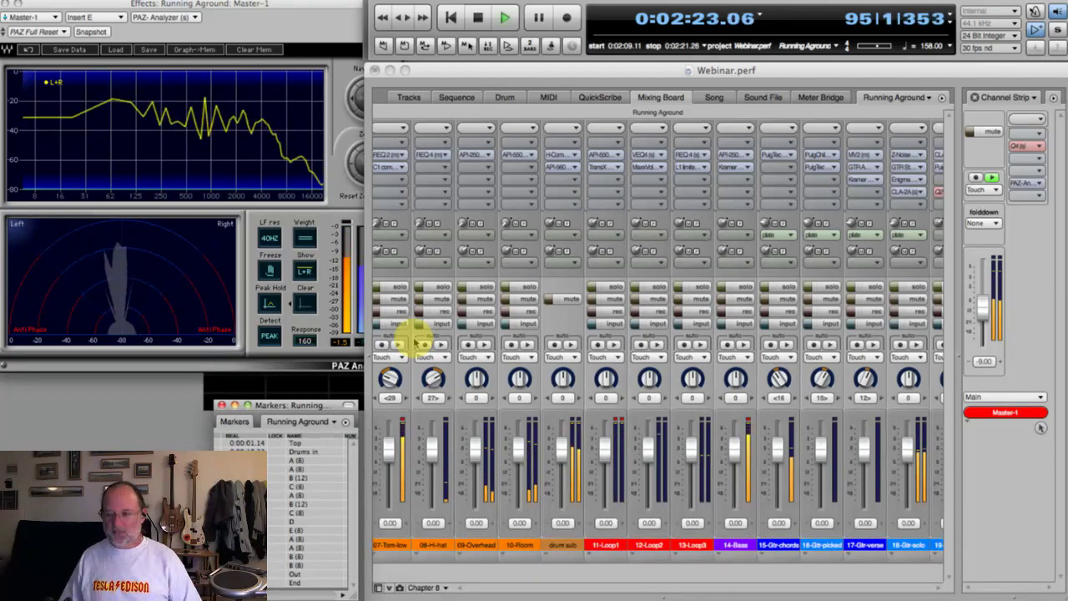
pyautogui.press('space')
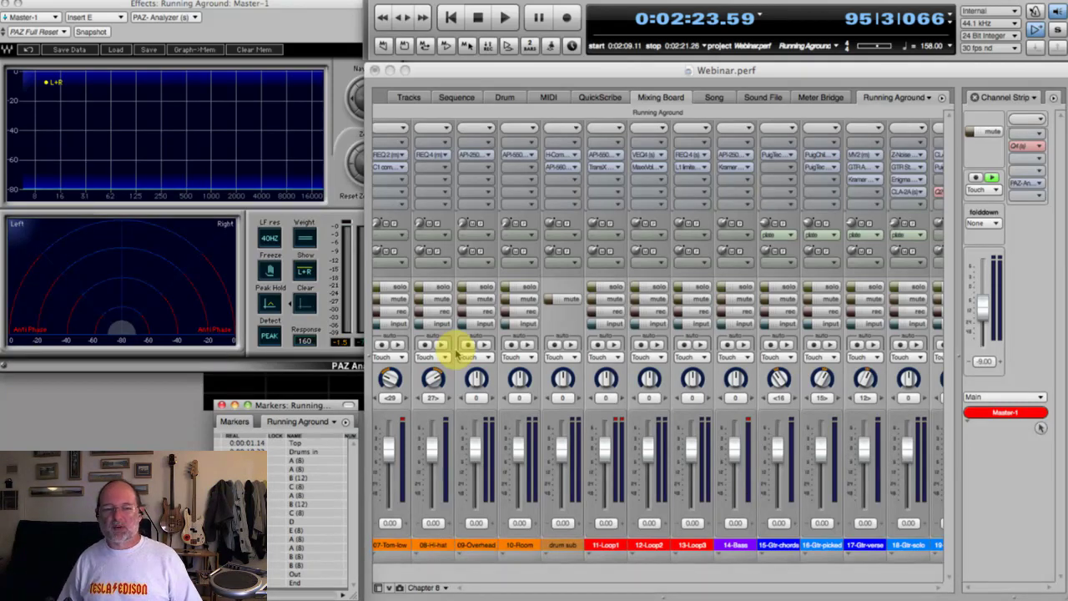
pyautogui.press('space')
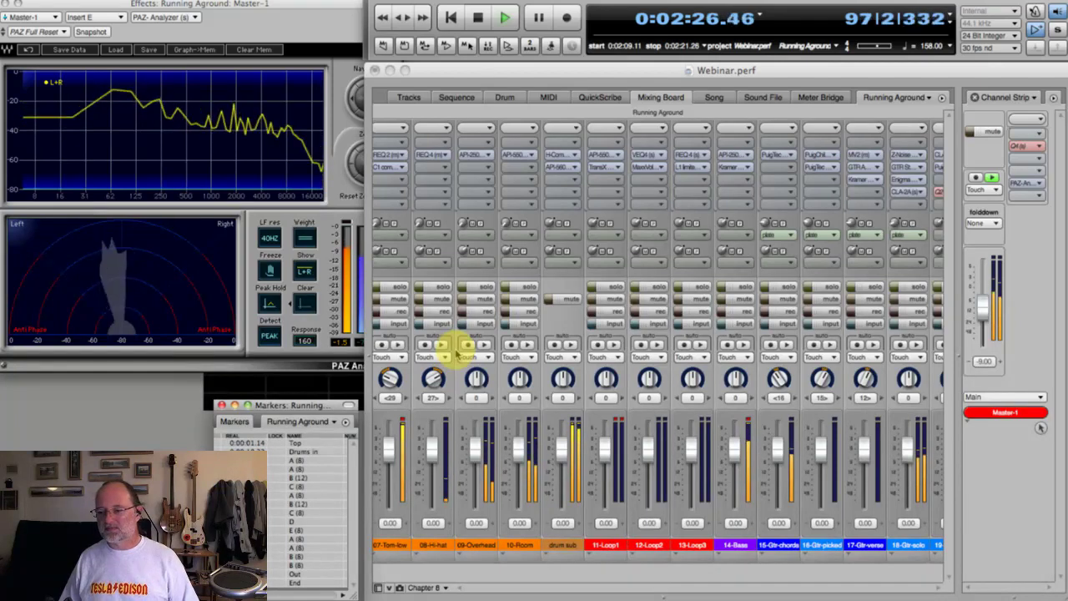
pyautogui.press('space')
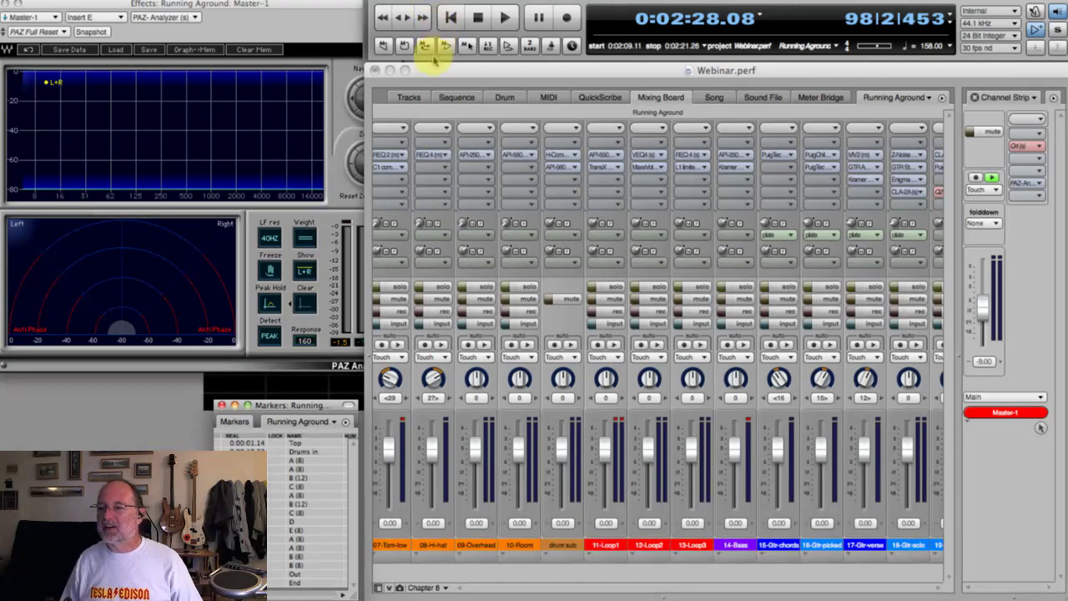
# Enable auto rewind and memory cycle, and return the playback position to the section start at 0:02:09.11
pyautogui.click(382, 47)
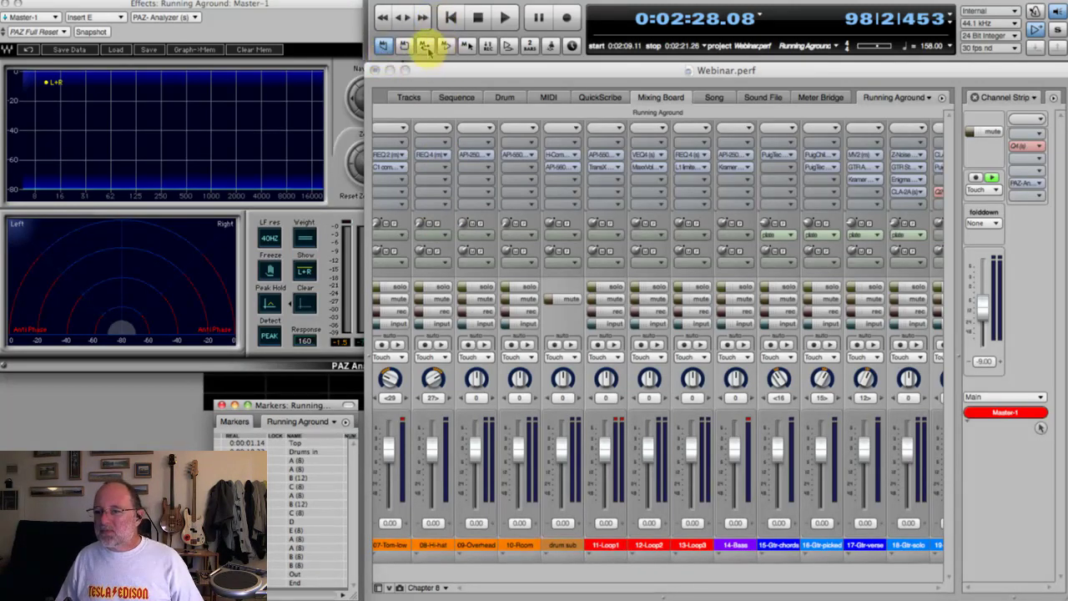
pyautogui.click(424, 47)
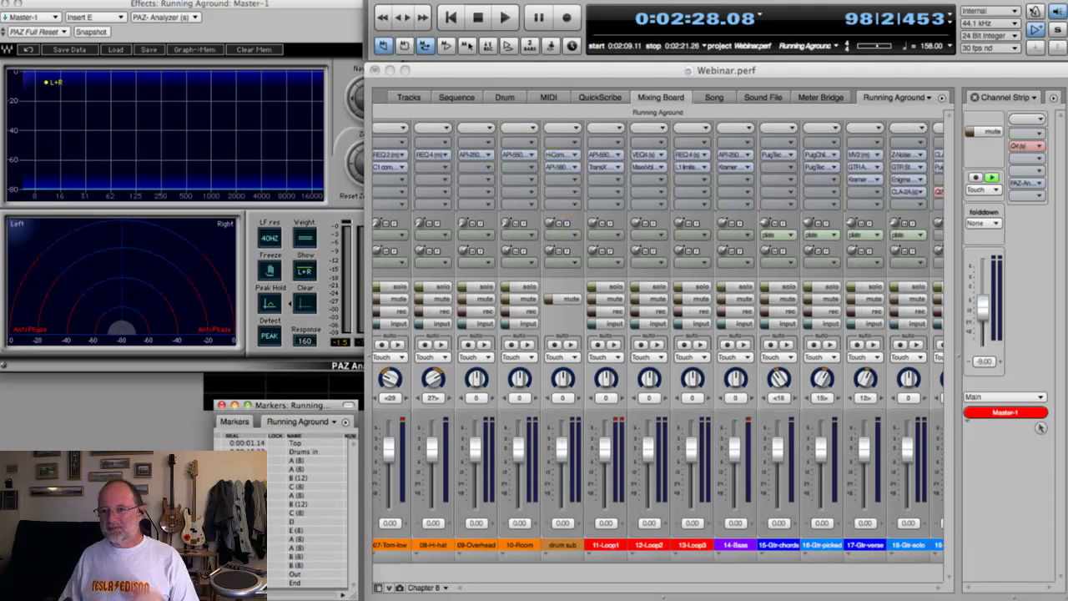
pyautogui.click(478, 17)
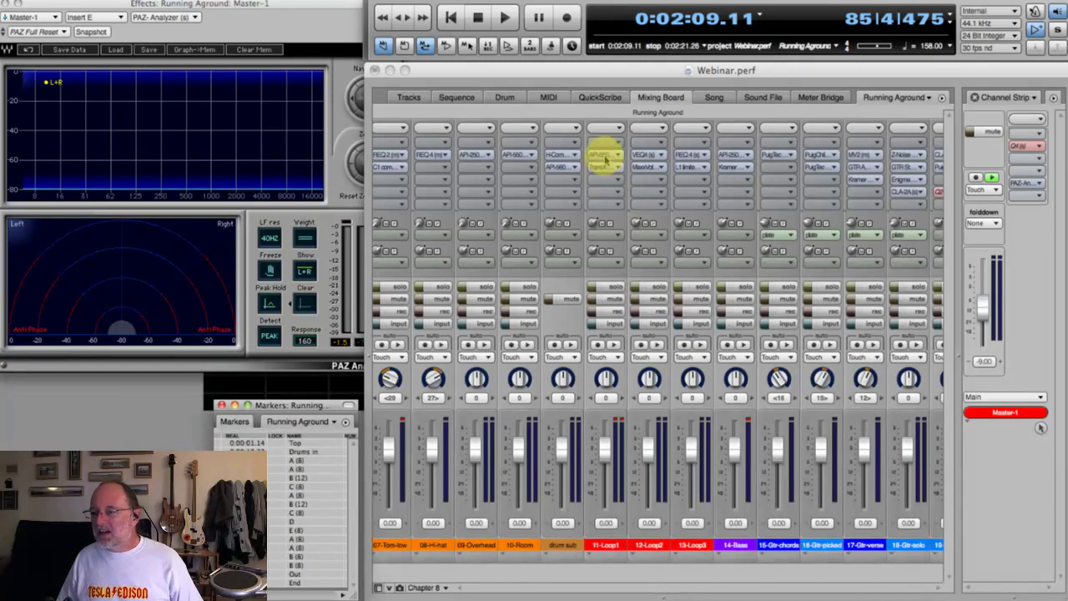
# Bypass the EQ inserts on the 11-Loop1, 12-Loop2 and 13-Loop3 tracks, and play 12-Loop2 soloed
pyautogui.moveTo(604, 158); pyautogui.dragTo(692, 152)
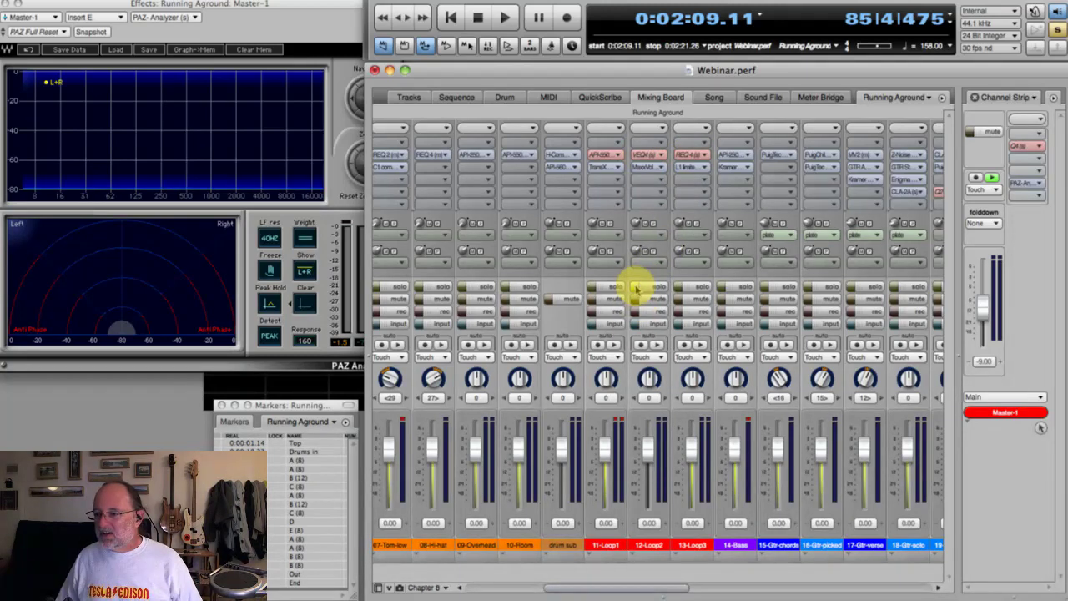
pyautogui.click(644, 289)
pyautogui.press('space')
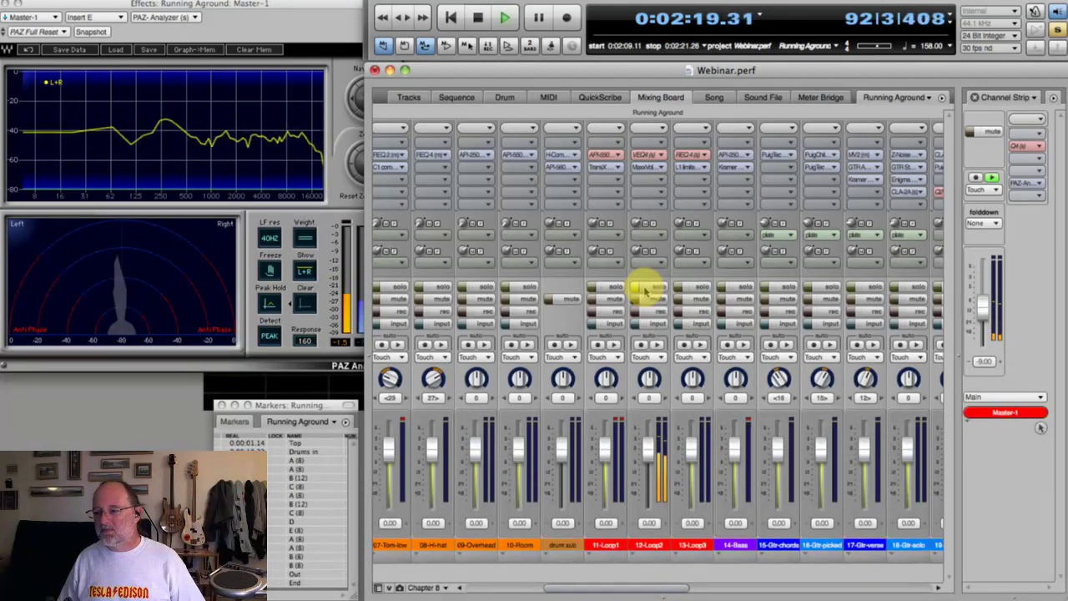
pyautogui.press('space')
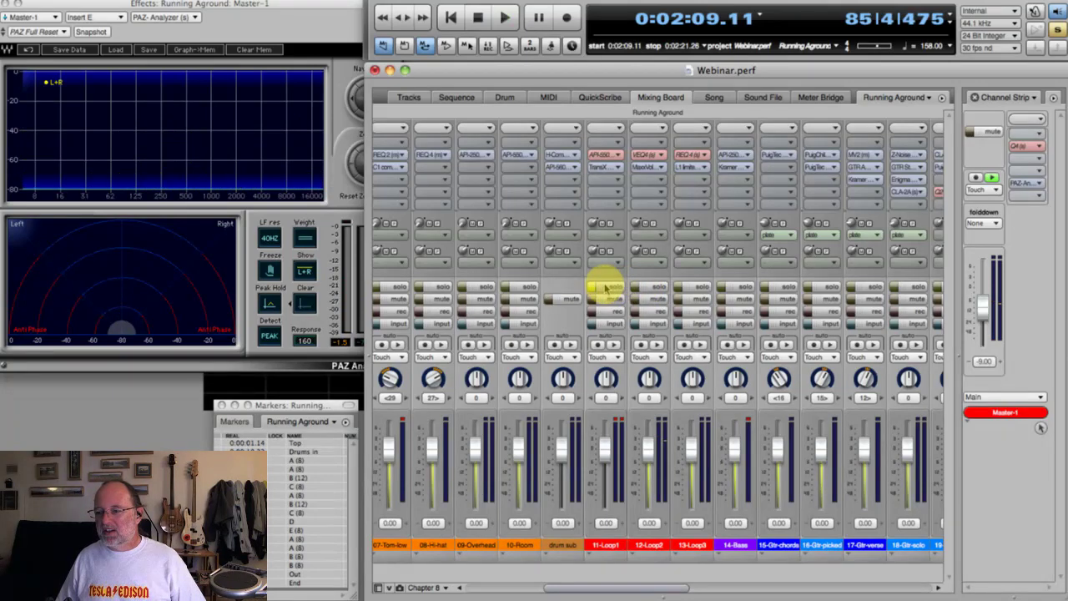
# Solo and play 11-Loop1 and then 13-Loop3, watching each loop's spectrum in the PAZ Analyzer
pyautogui.press('space')
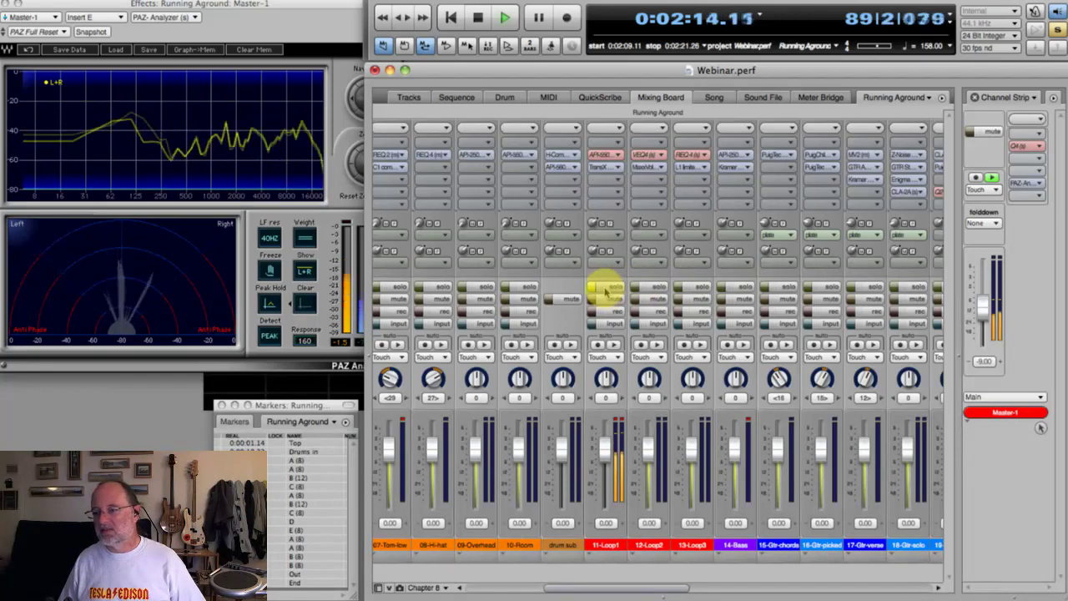
pyautogui.press('space')
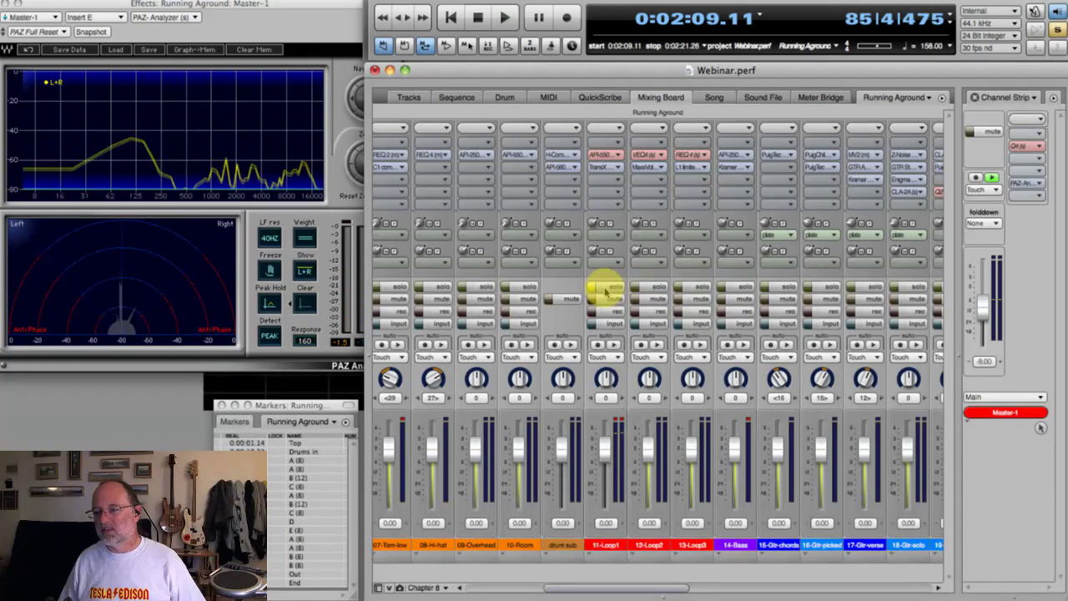
pyautogui.press('space')
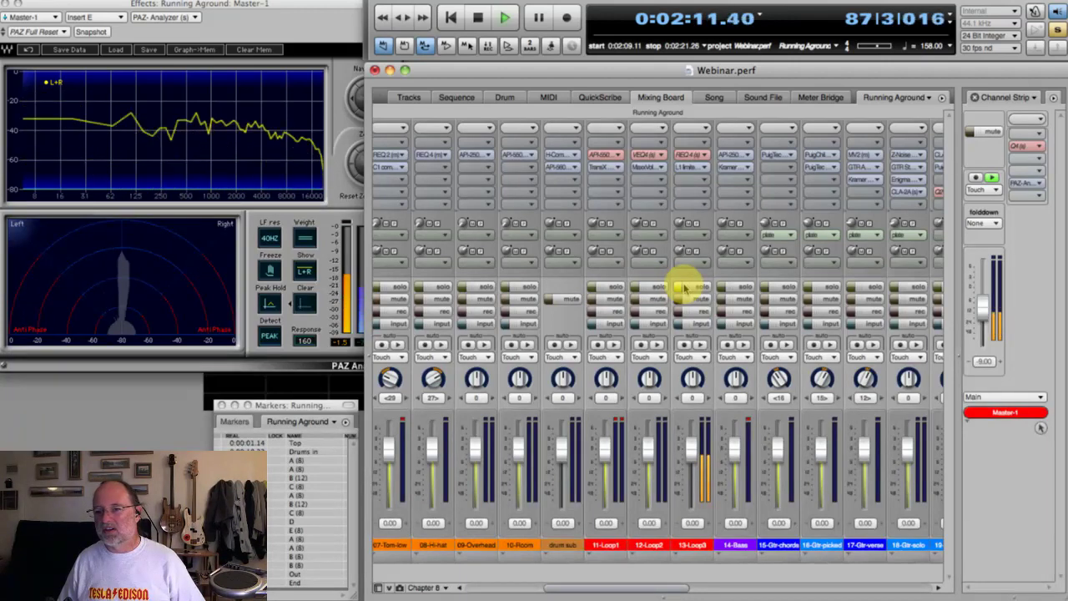
pyautogui.click(684, 288)
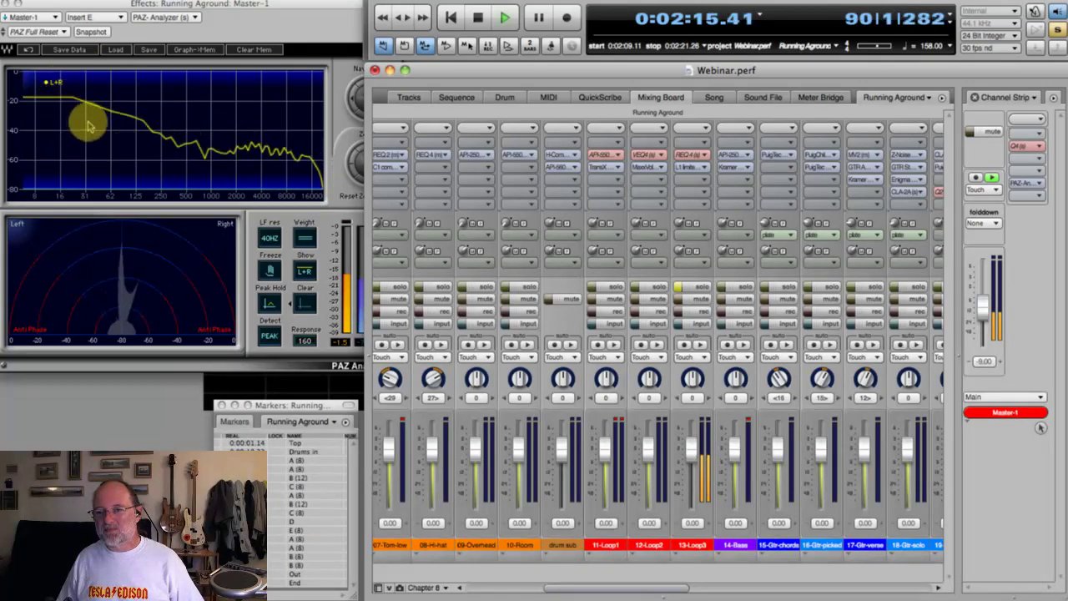
pyautogui.press('space')
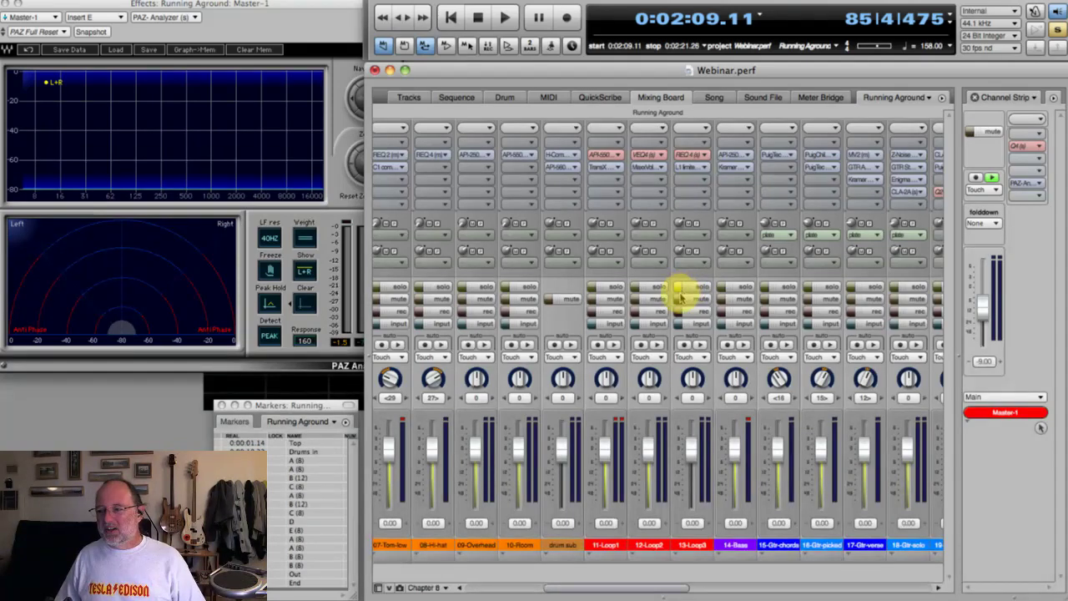
# Solo all three loop tracks and play them together without their EQs
pyautogui.moveTo(679, 297); pyautogui.dragTo(600, 293)
pyautogui.press('space')
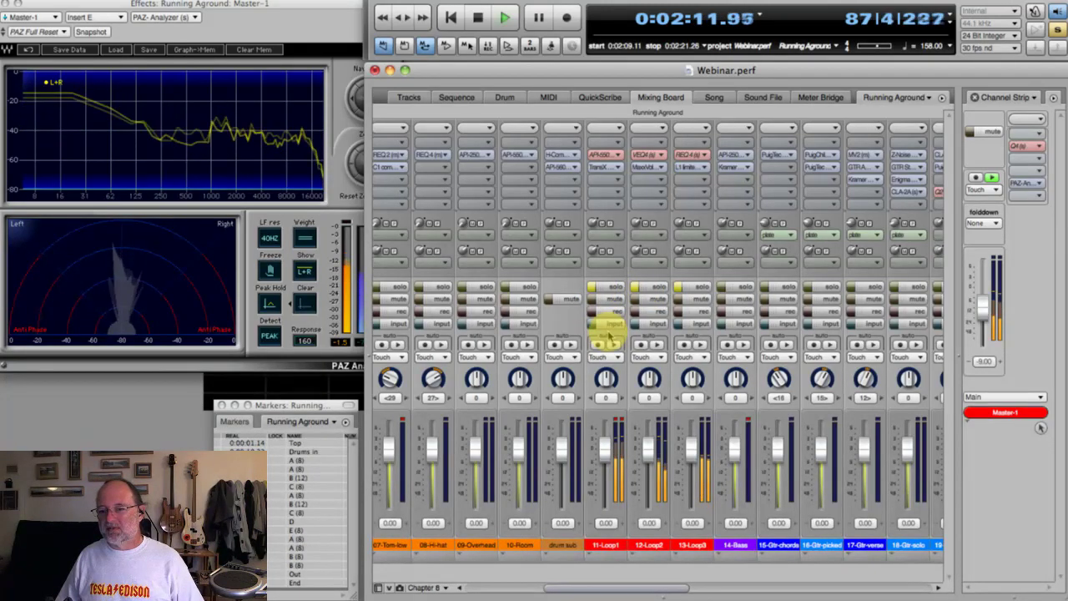
pyautogui.press('space')
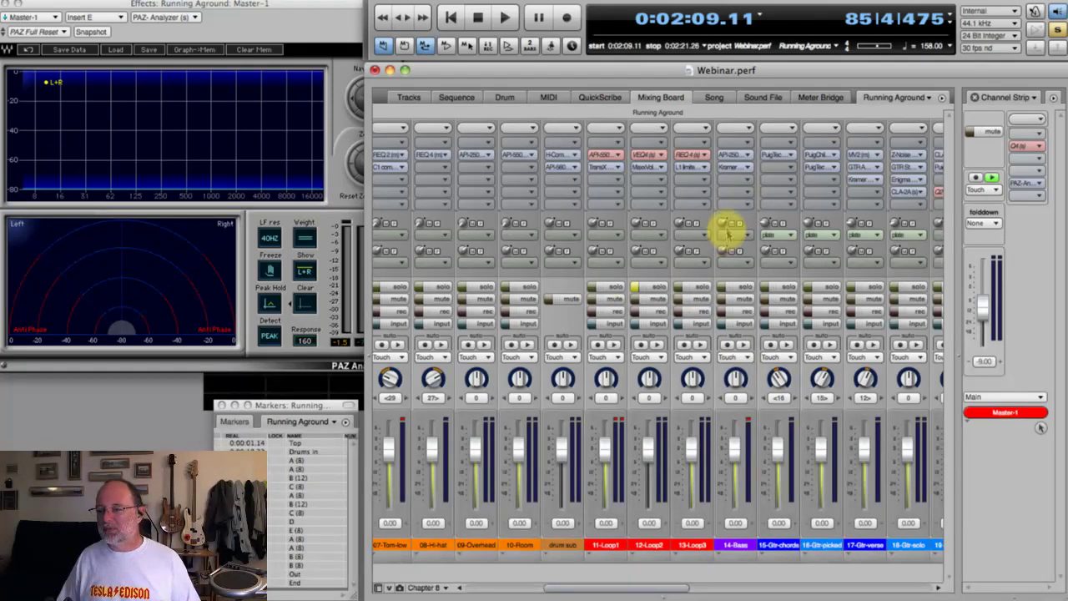
# Play the soloed 12-Loop2 with its EQ bypassed, and open its VEQ4 insert's window
pyautogui.press('space')
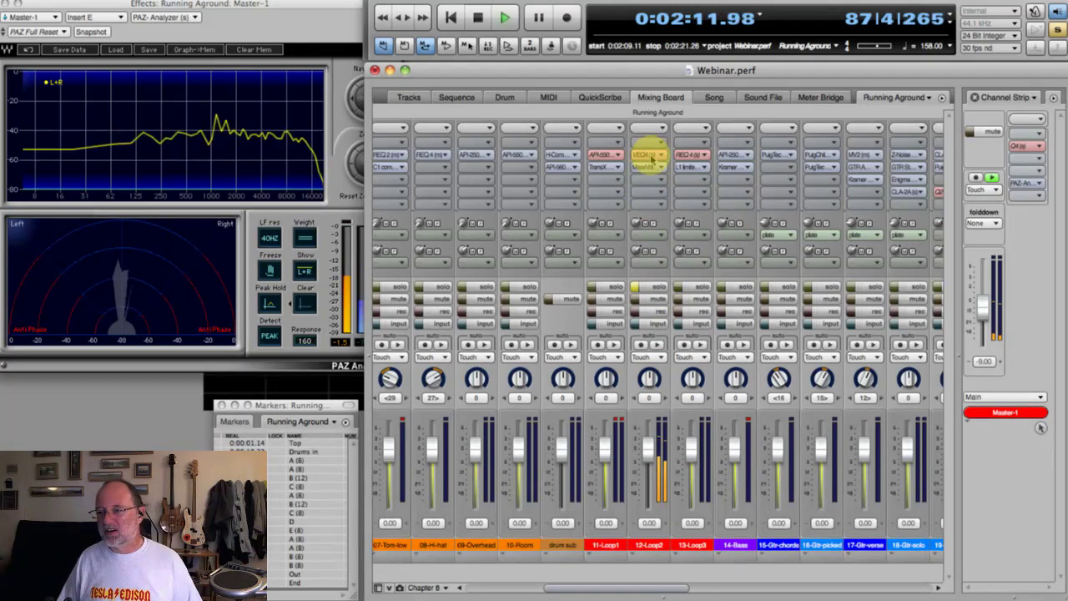
pyautogui.press('space')
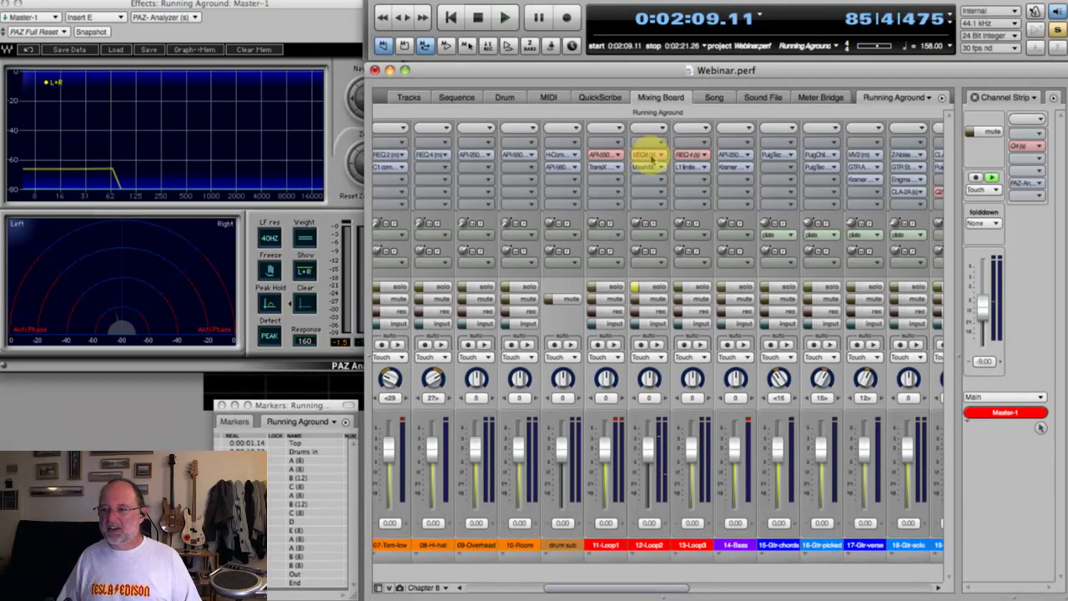
pyautogui.doubleClick(652, 158)
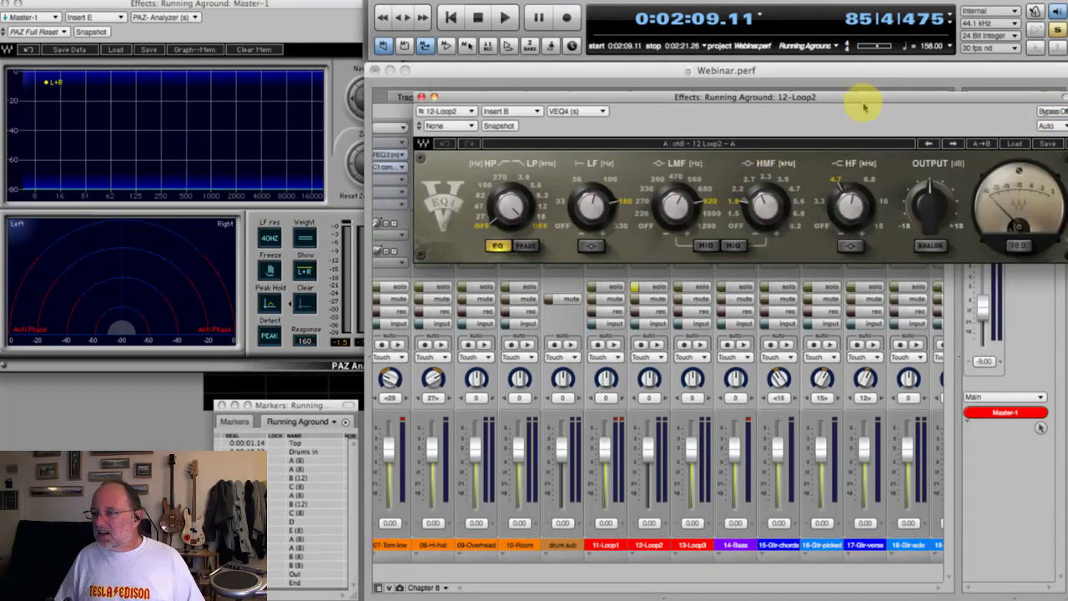
pyautogui.moveTo(868, 99); pyautogui.dragTo(738, 140)
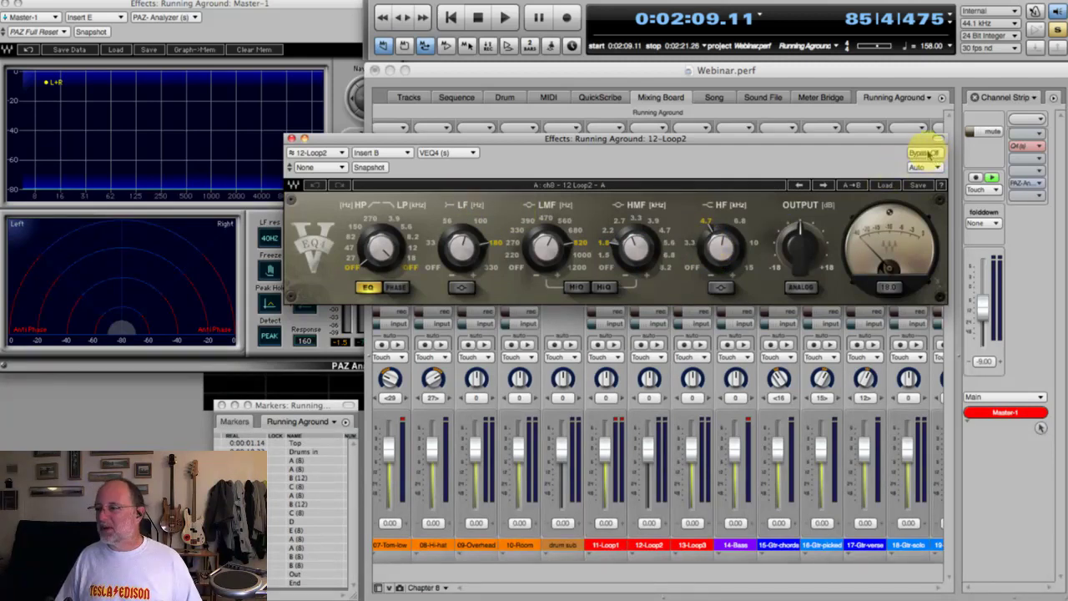
# Play 12-Loop2 while switching its VEQ4 from bypassed to active, and close the EQ window
pyautogui.press('space')
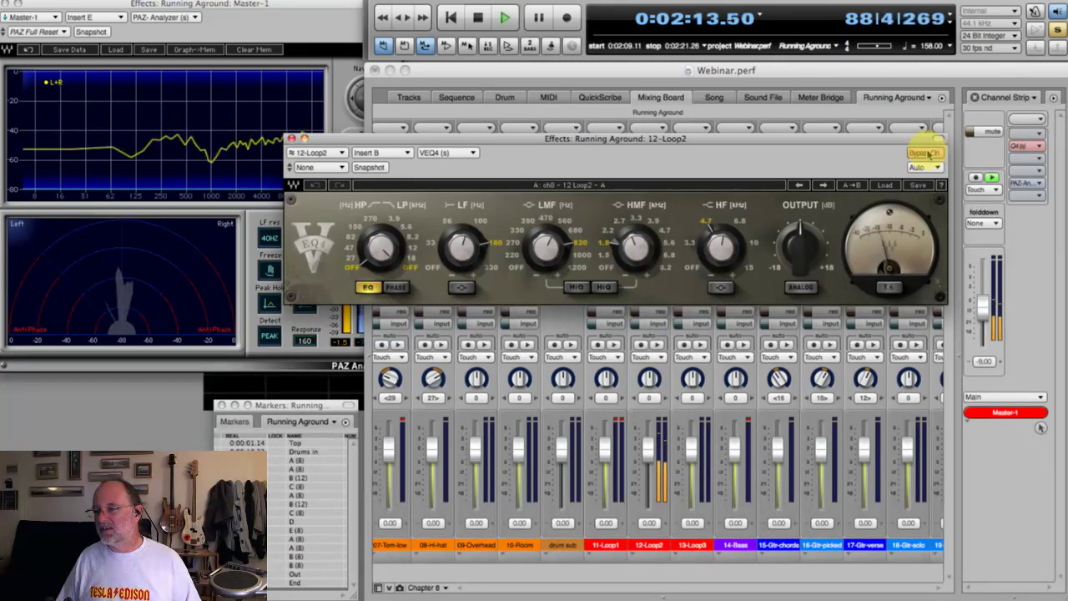
pyautogui.click(924, 152)
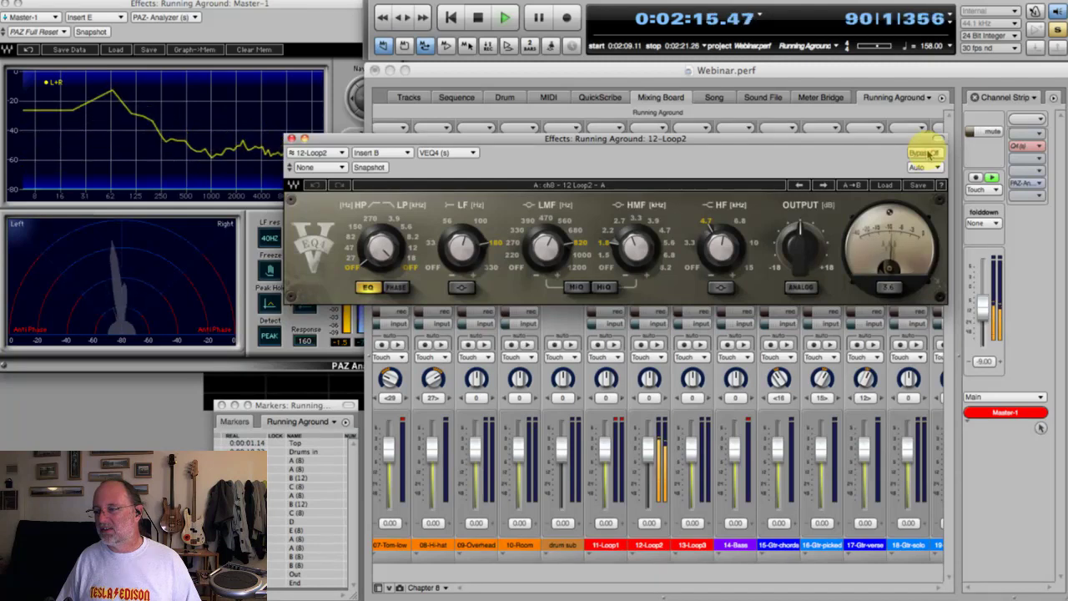
pyautogui.press('space')
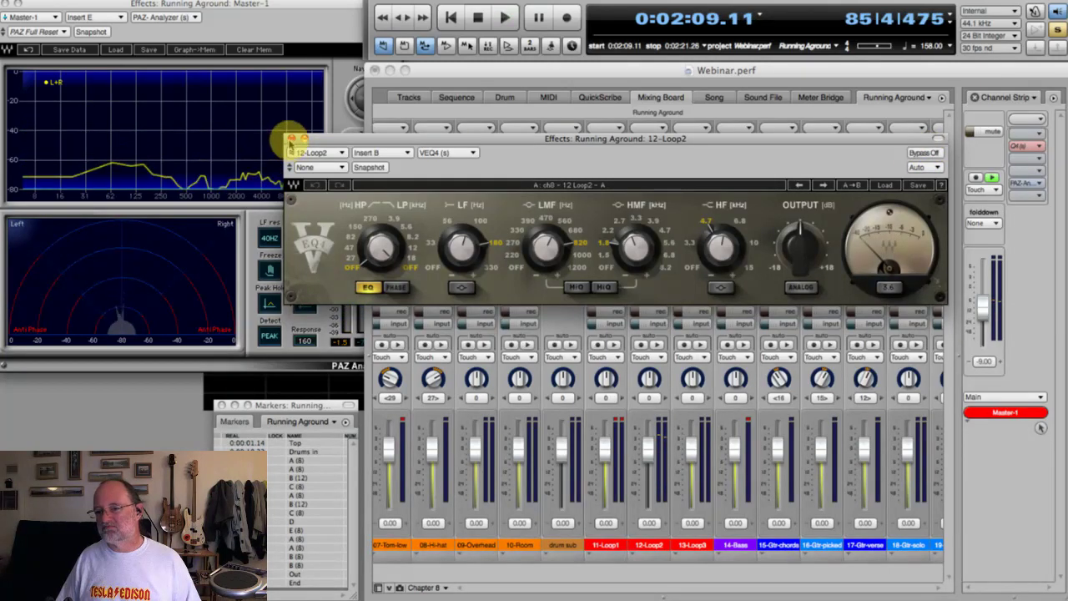
pyautogui.click(290, 139)
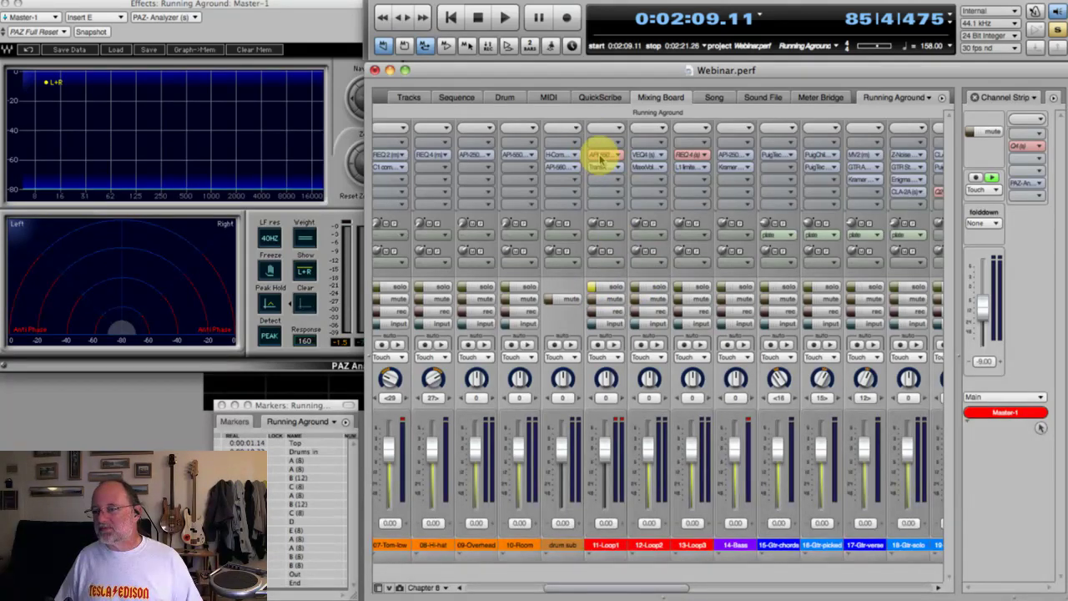
# Open the API-550B on the soloed 11-Loop1, take it out of bypass during playback, and close the EQ window
pyautogui.click(602, 164)
pyautogui.moveTo(429, 136); pyautogui.dragTo(655, 30)
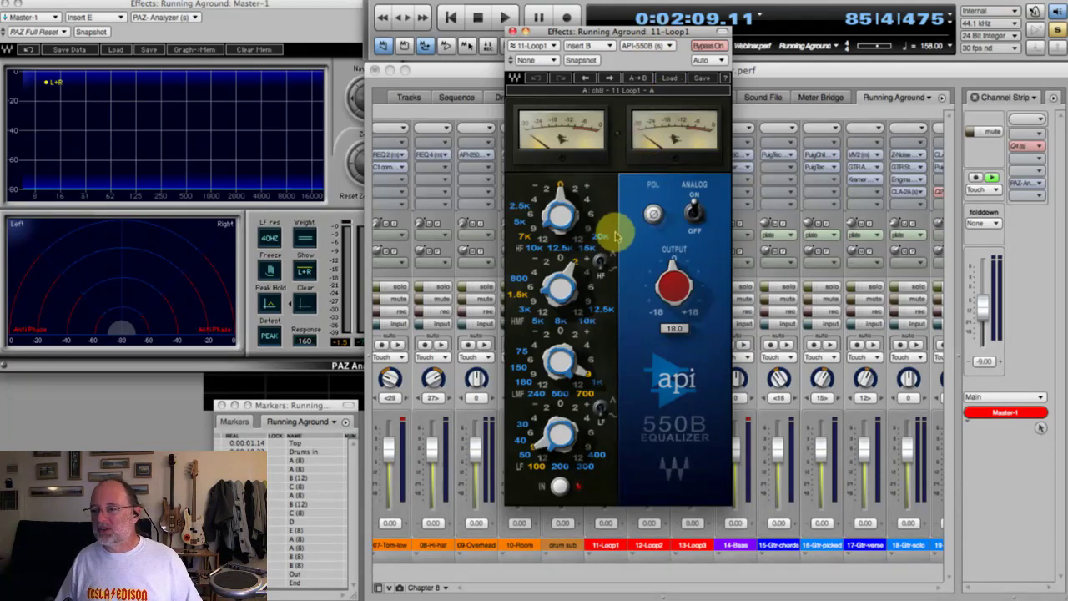
pyautogui.press('space')
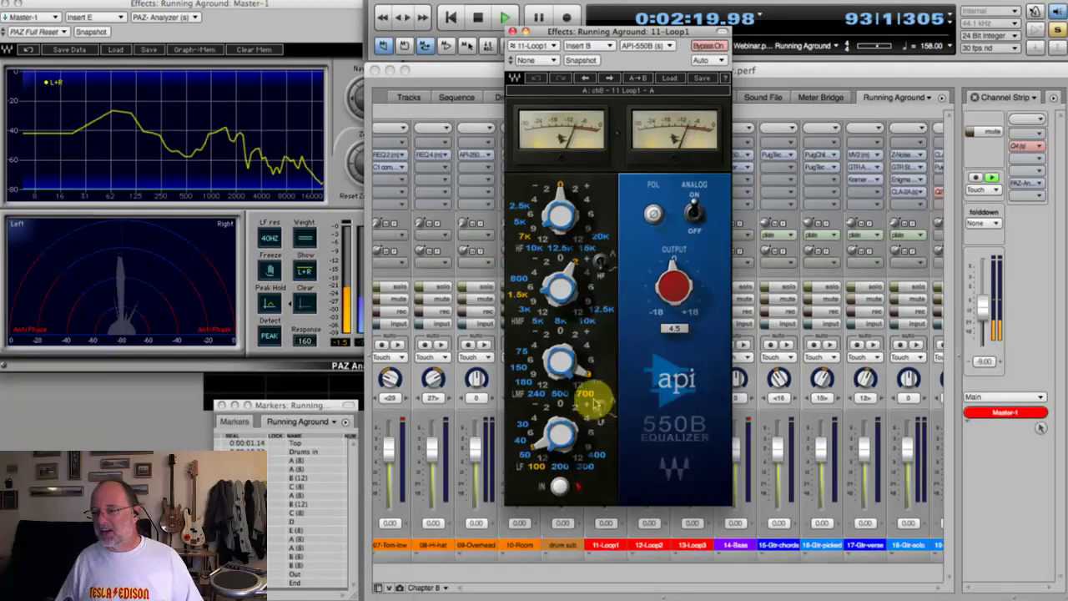
pyautogui.click(708, 46)
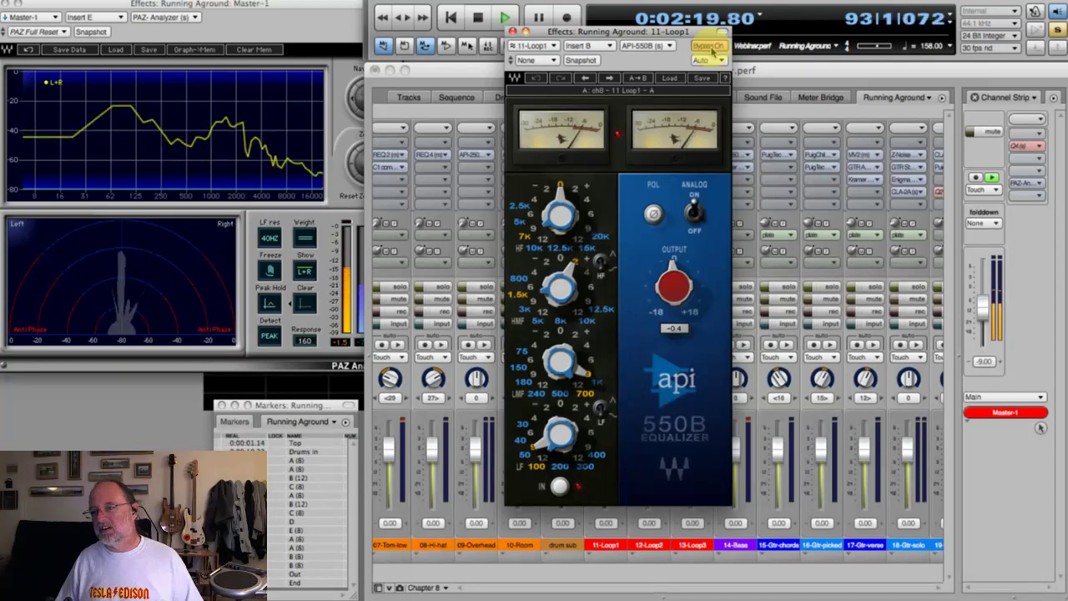
pyautogui.press('space')
pyautogui.click(707, 46)
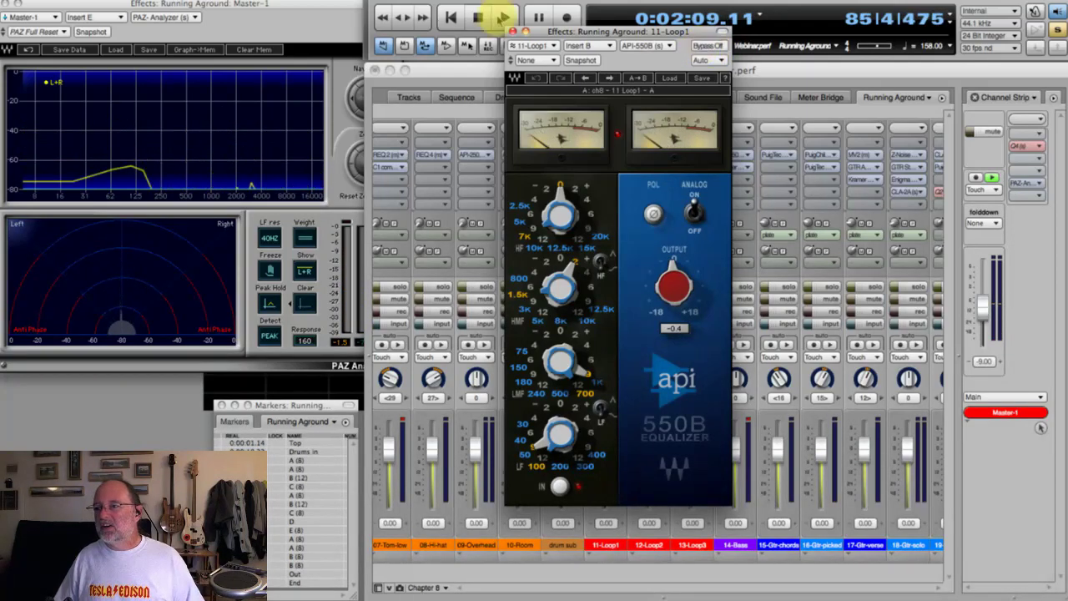
pyautogui.click(510, 31)
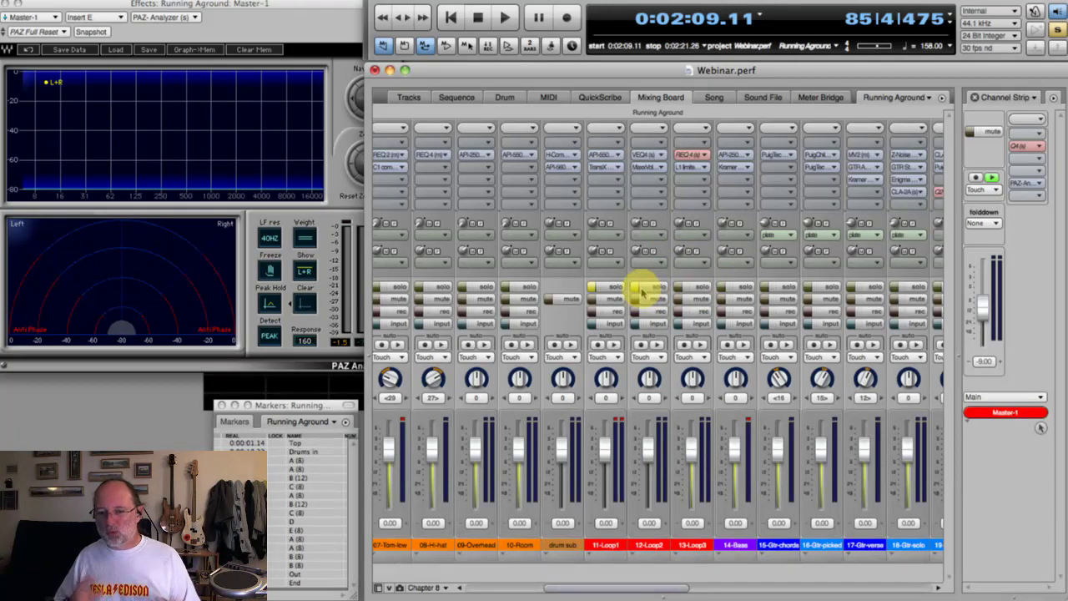
# Play 11-Loop1 and 12-Loop2 soloed together with their EQs active, and move the solo to 13-Loop3
pyautogui.press('space')
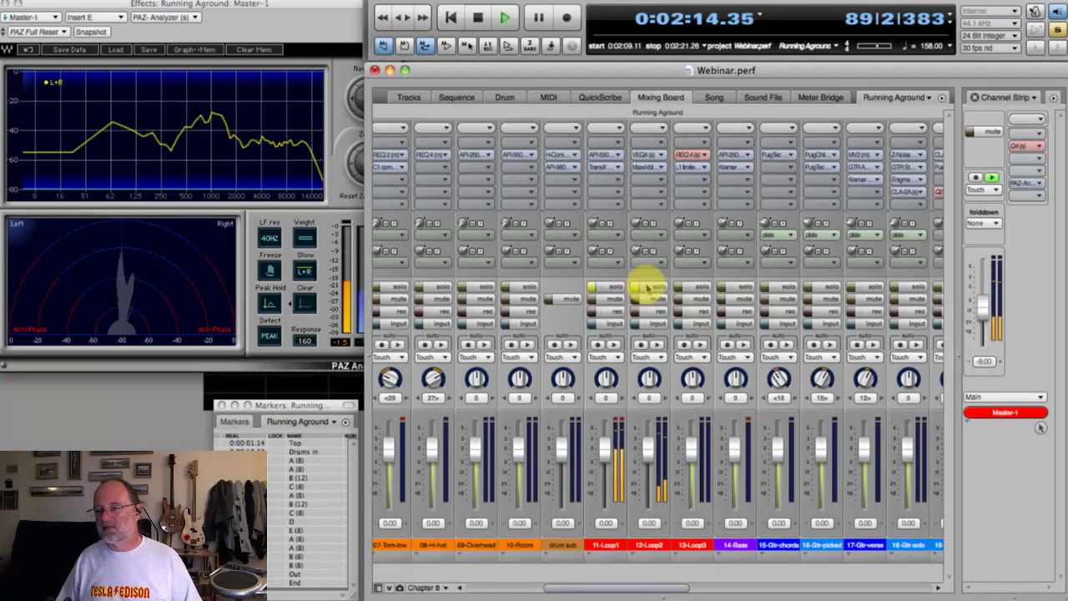
pyautogui.press('space')
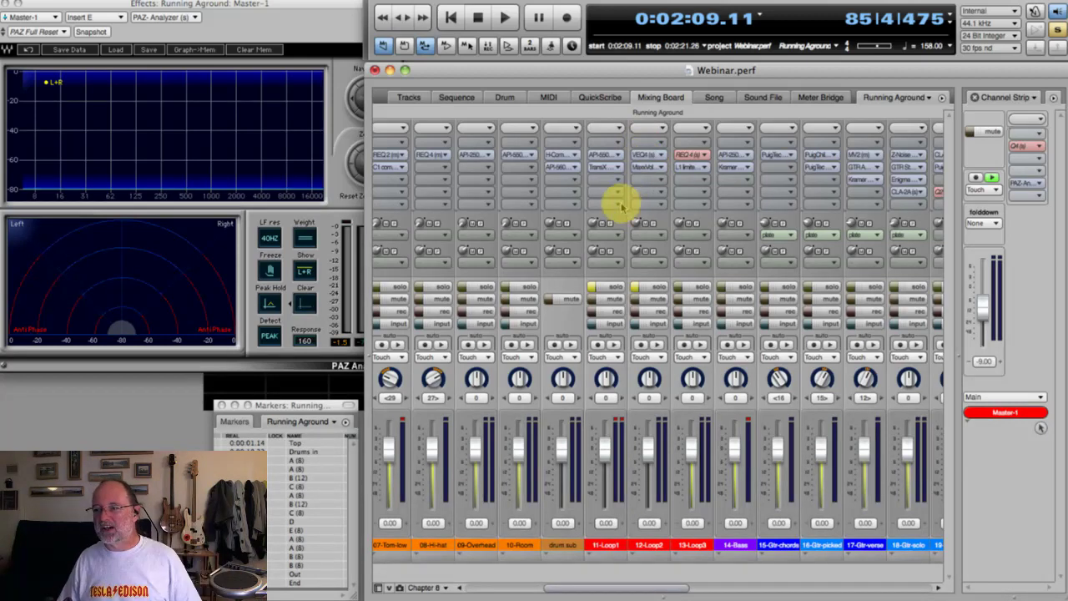
pyautogui.click(638, 287)
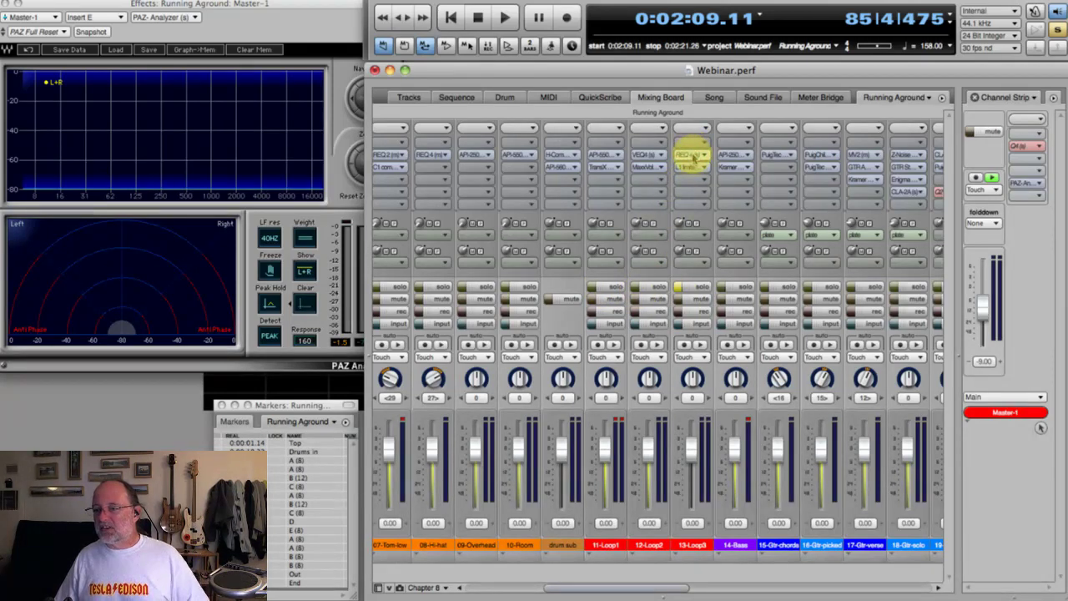
# Open the REQ 4 on the soloed 13-Loop3, take it out of bypass during playback, and close the EQ window
pyautogui.doubleClick(693, 156)
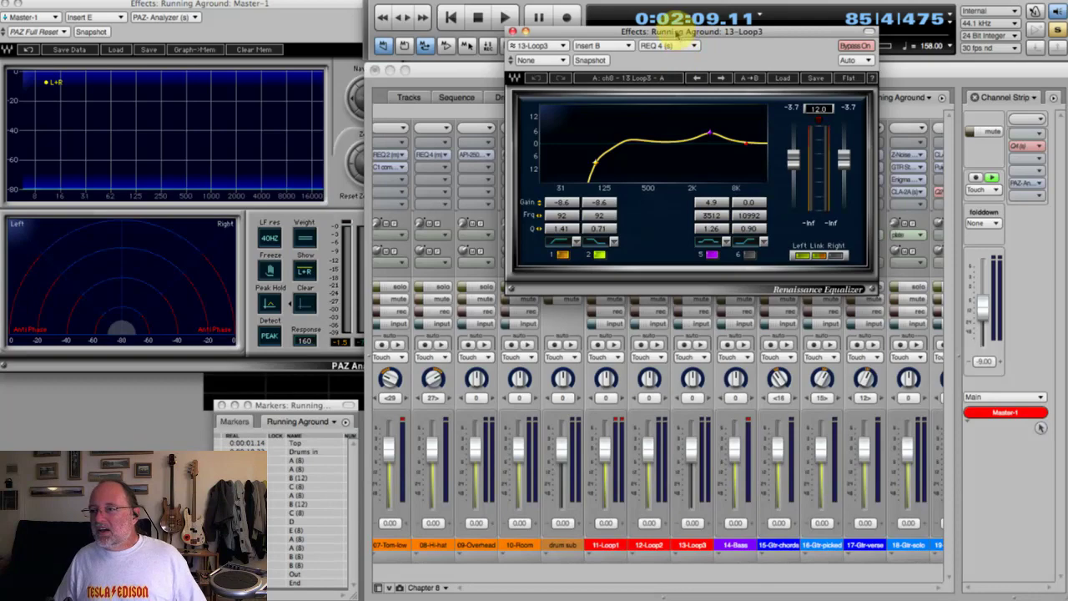
pyautogui.moveTo(686, 33); pyautogui.dragTo(657, 116)
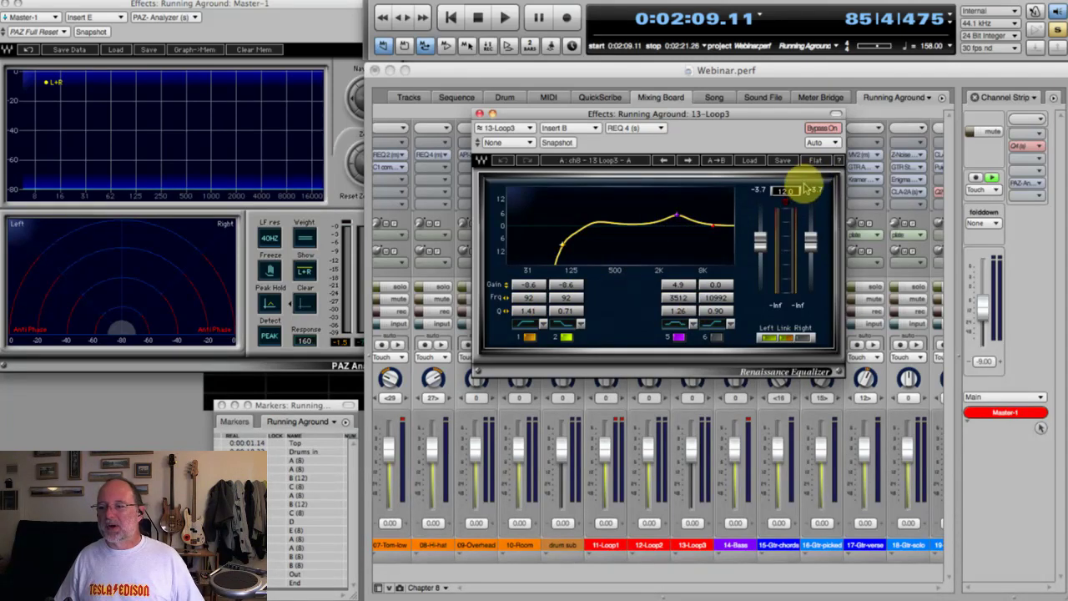
pyautogui.press('space')
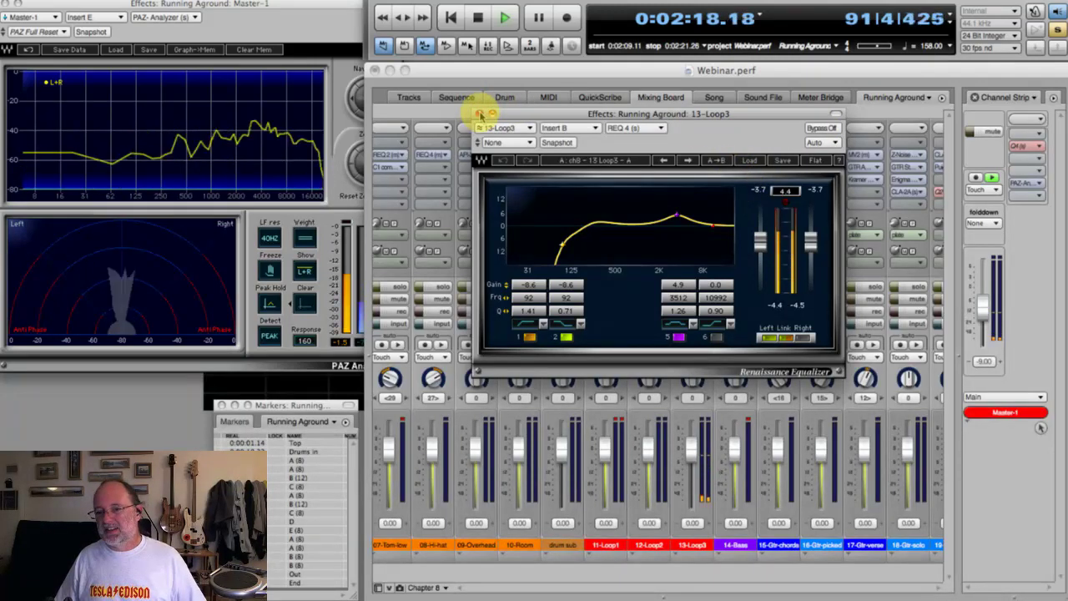
pyautogui.click(480, 115)
pyautogui.press('space')
# Solo all three loop tracks and play them together with their EQs active
pyautogui.moveTo(594, 288); pyautogui.dragTo(638, 288)
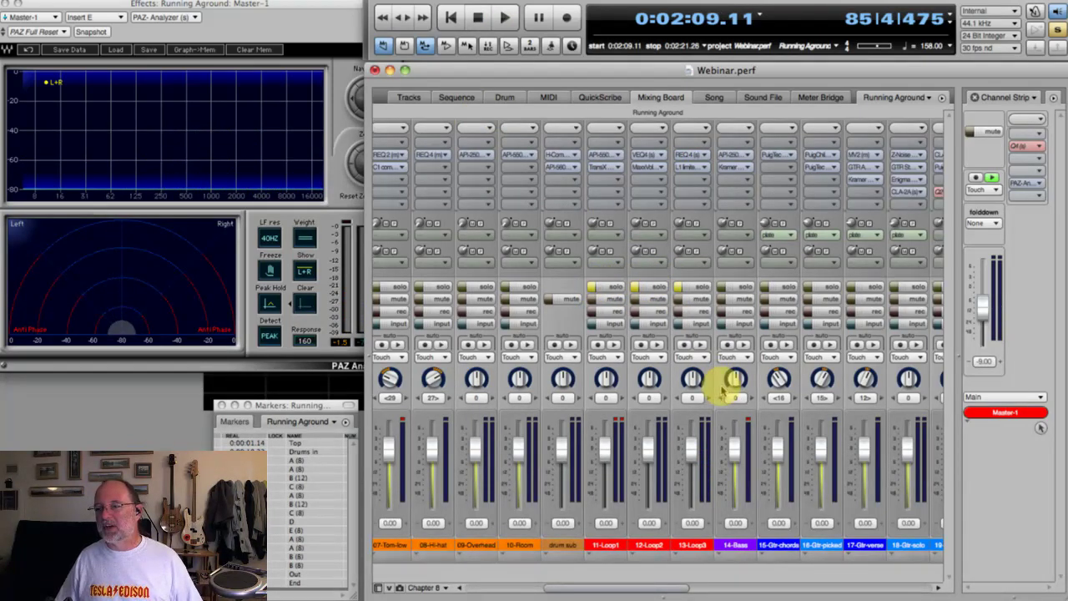
pyautogui.press('space')
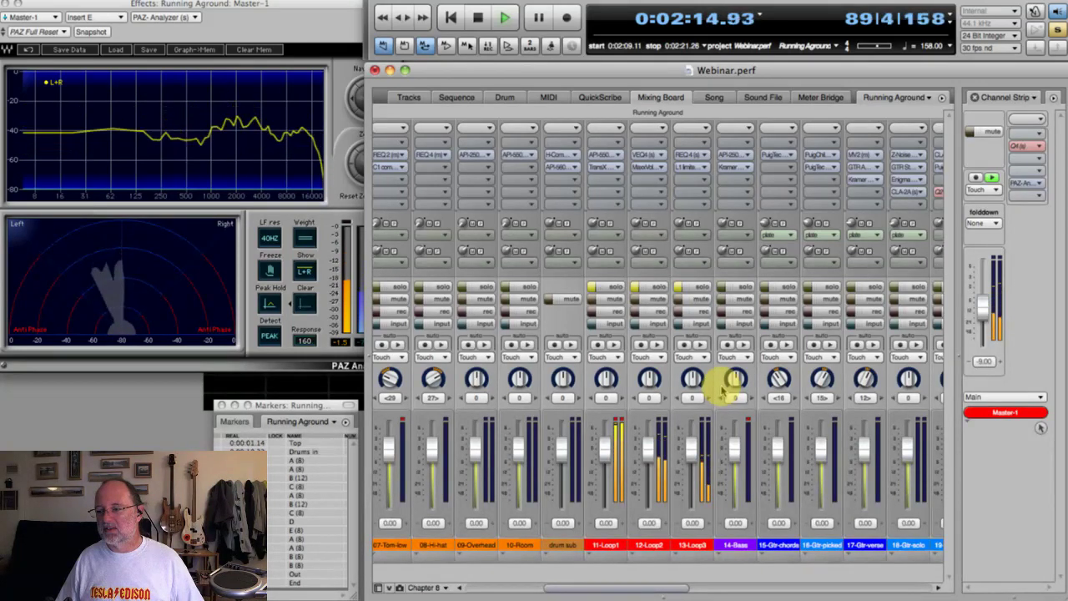
pyautogui.press('space')
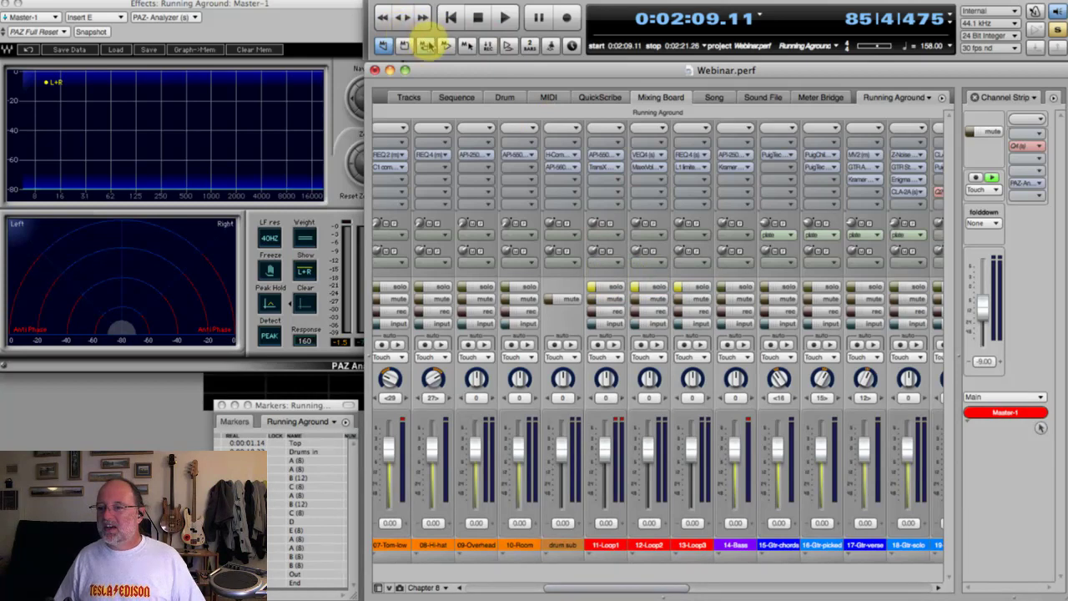
# Turn off auto rewind and memory cycle, clear the loop tracks' solos, and play the section in the full mix
pyautogui.click(382, 45)
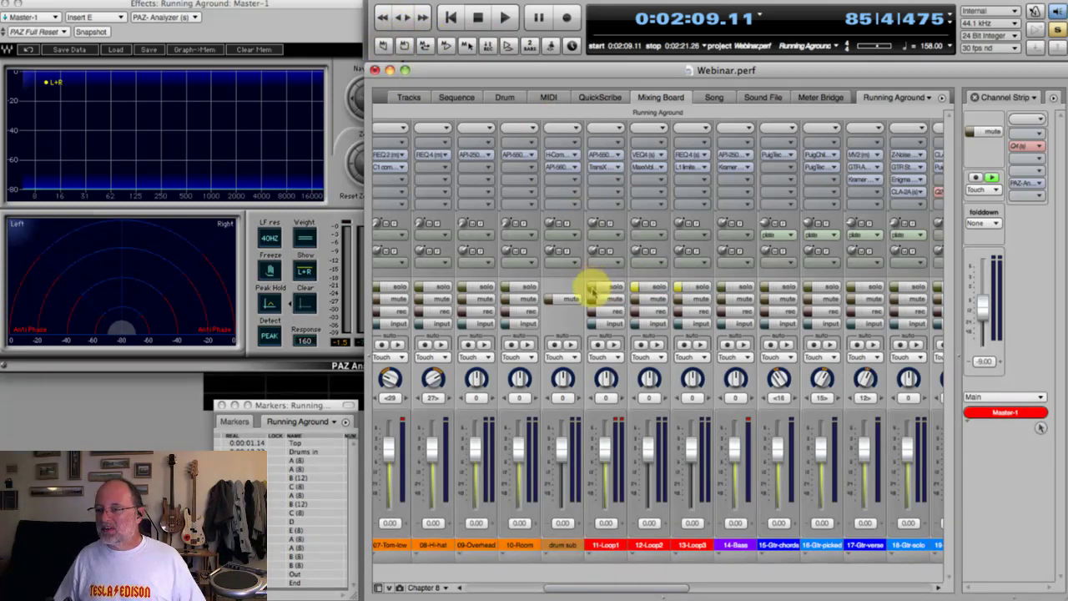
pyautogui.moveTo(644, 287); pyautogui.dragTo(705, 293)
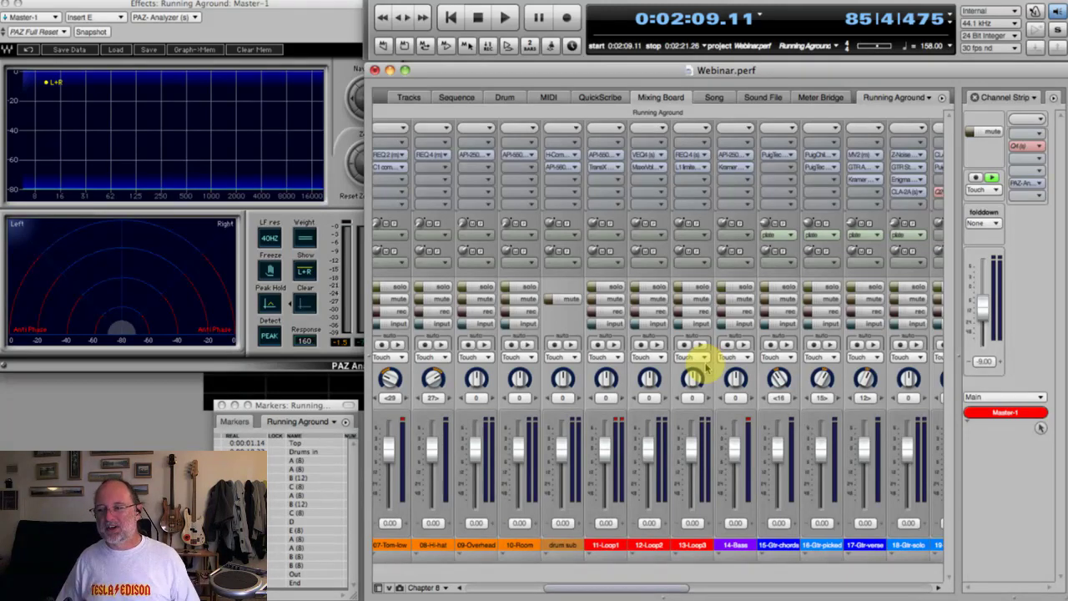
pyautogui.press('space')
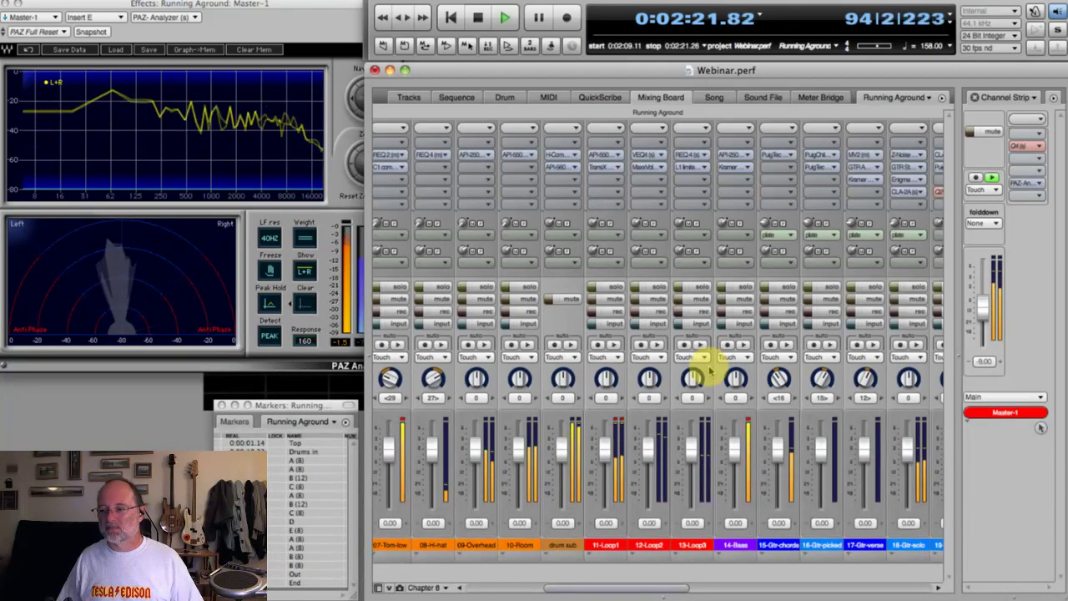
pyautogui.press('space')
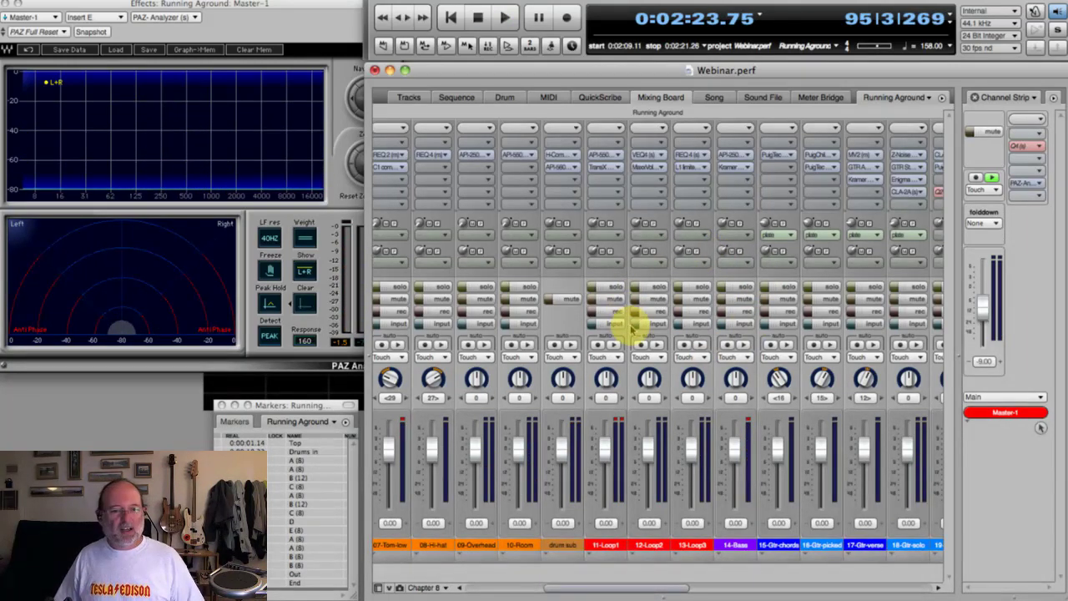
# Open the REQ 4 on 13-Loop3, examine its curve while playing the full mix, and close the EQ window
pyautogui.doubleClick(695, 159)
pyautogui.moveTo(705, 120); pyautogui.dragTo(687, 126)
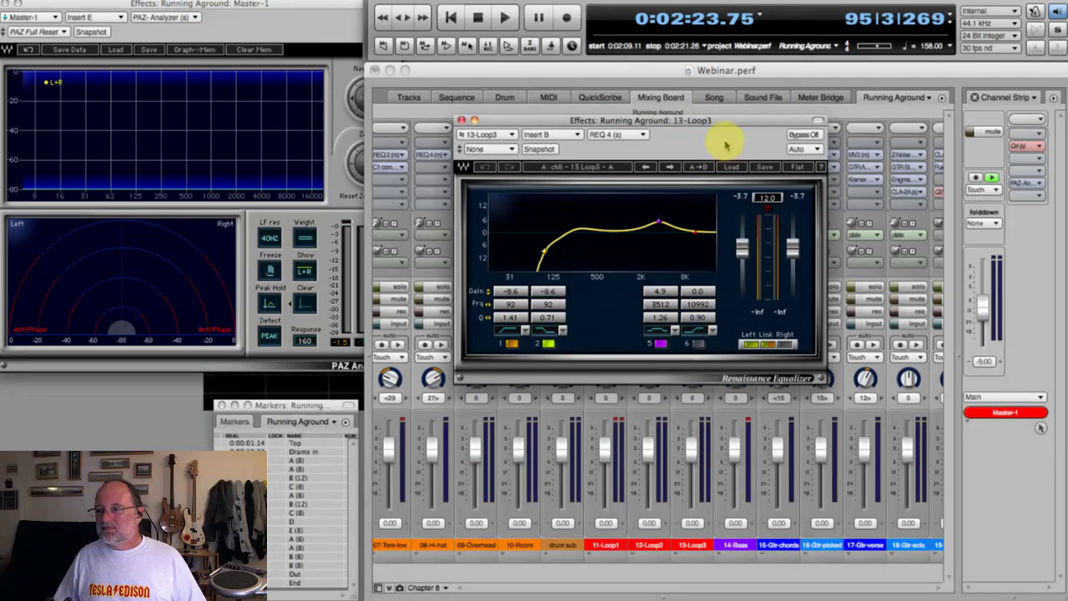
pyautogui.moveTo(724, 122); pyautogui.dragTo(722, 130)
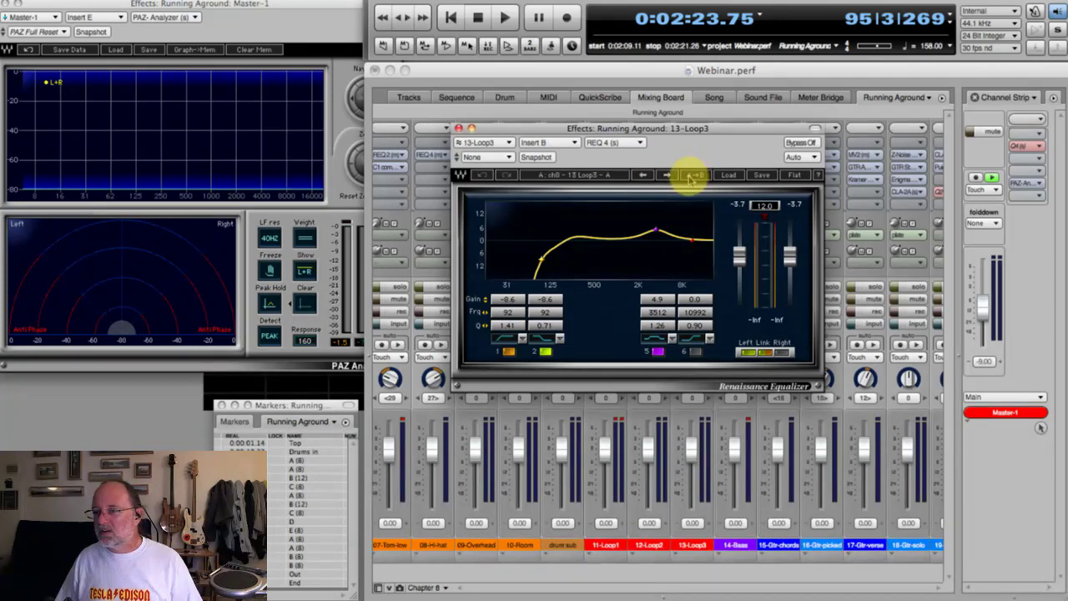
pyautogui.press('space')
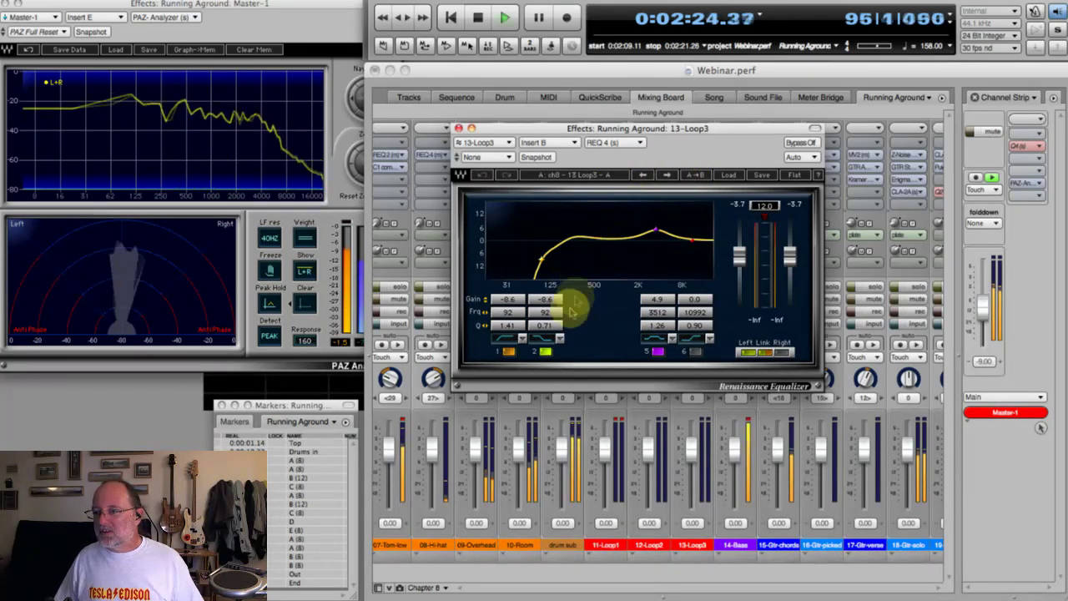
pyautogui.press('space')
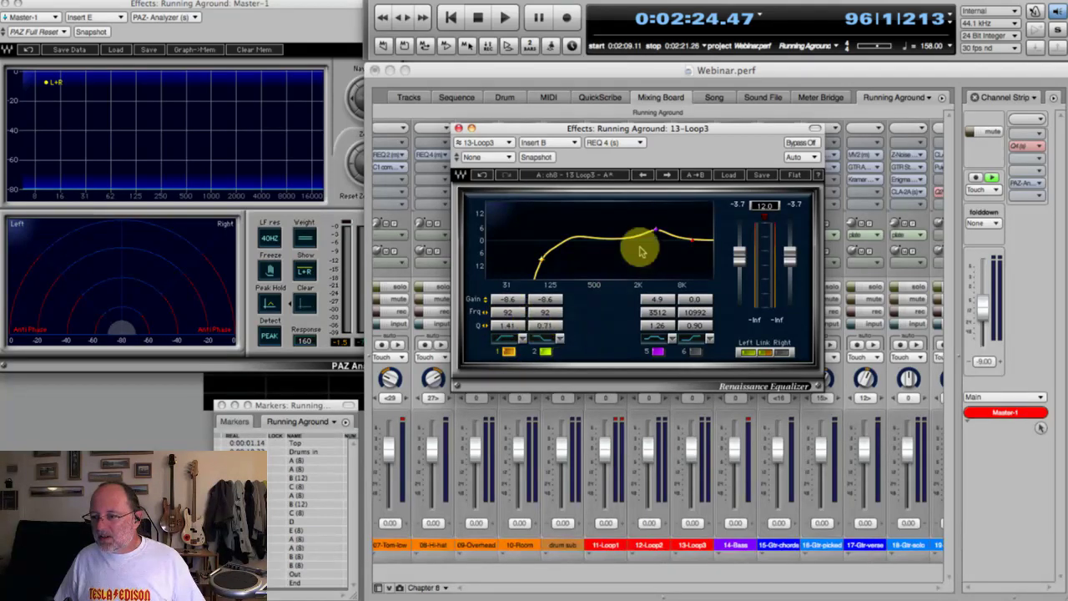
pyautogui.click(458, 129)
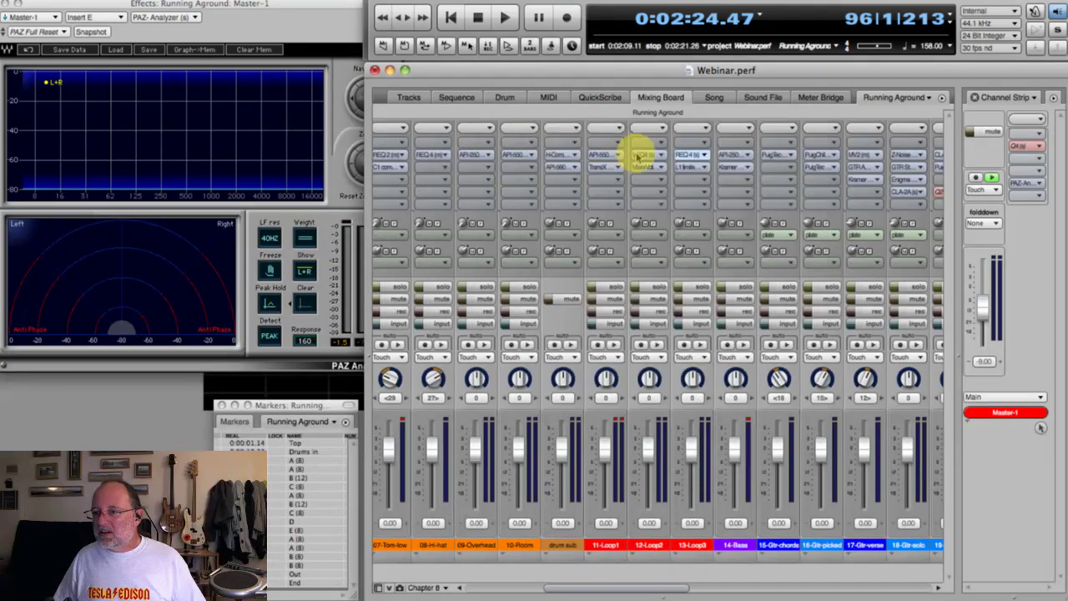
# Add a stereo Waves REQ 4 to insert E of the 13-Loop3 track
pyautogui.click(692, 191)
pyautogui.moveTo(706, 218)
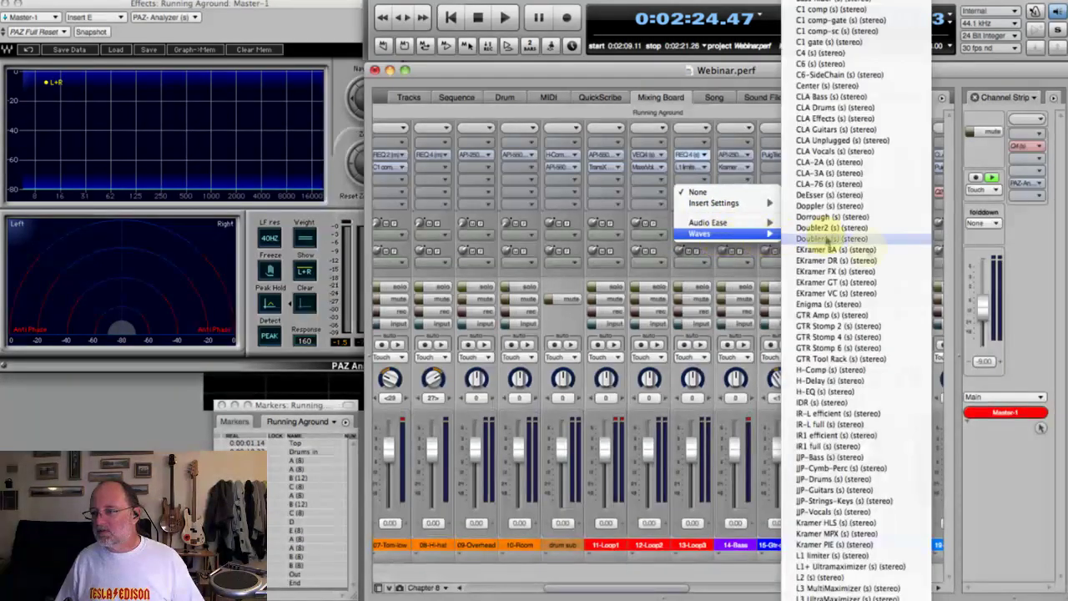
pyautogui.scroll(-15, 876, 589)
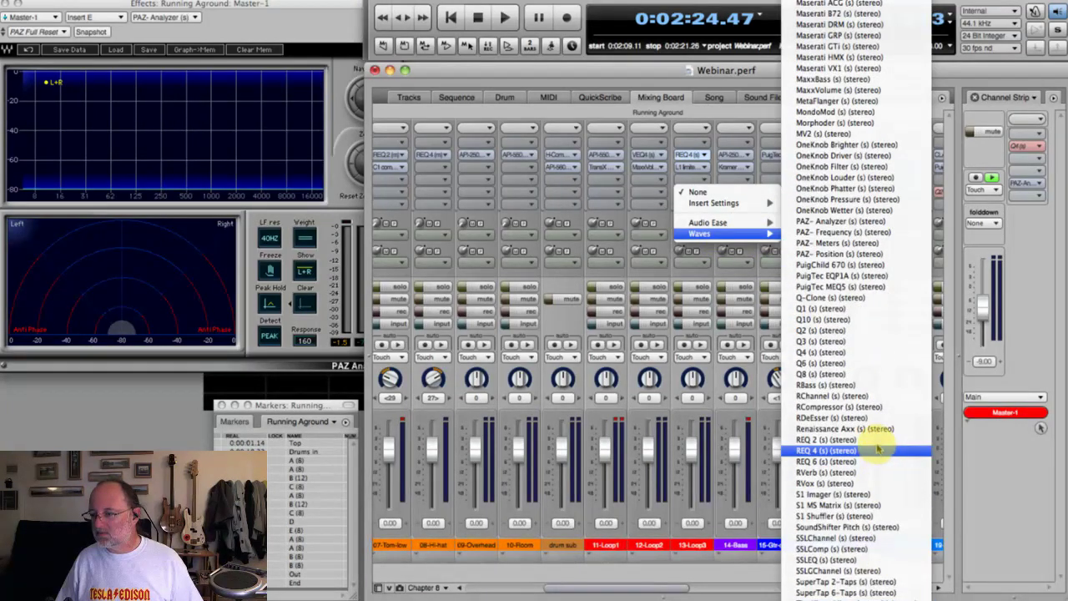
pyautogui.click(879, 450)
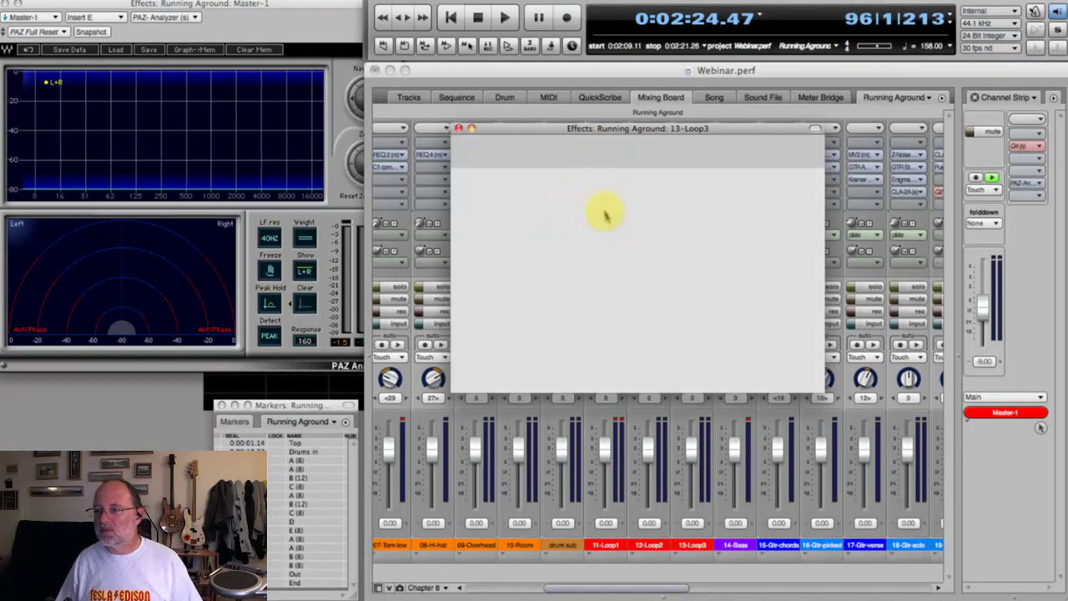
pyautogui.moveTo(595, 128); pyautogui.dragTo(564, 126)
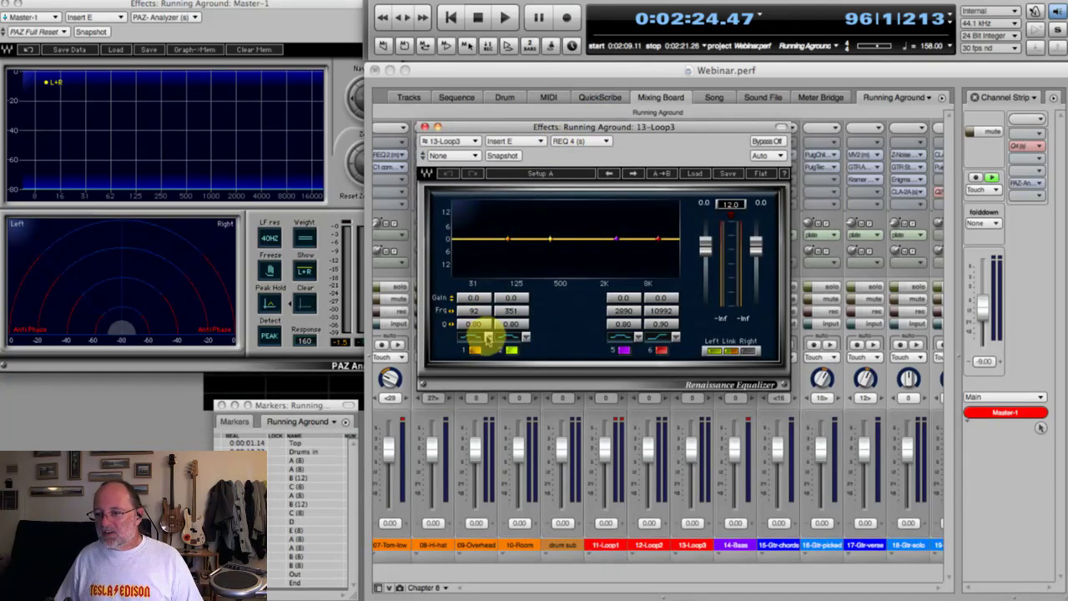
# Review the filter types offered for the low band 1 and the high band 6, stepping band 1 to Low-Shelf
pyautogui.click(488, 337)
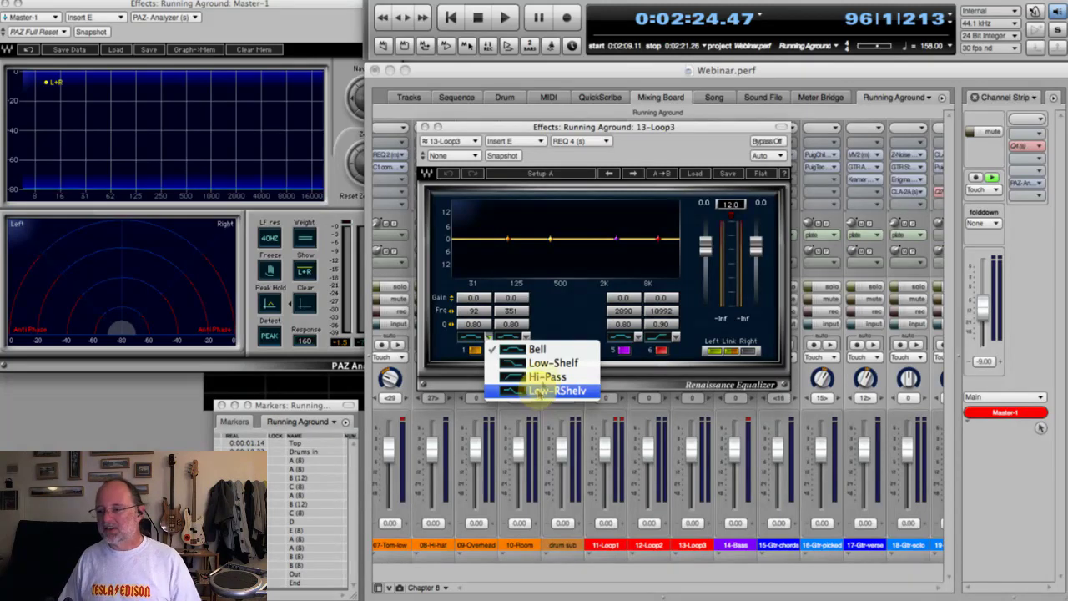
pyautogui.click(562, 327)
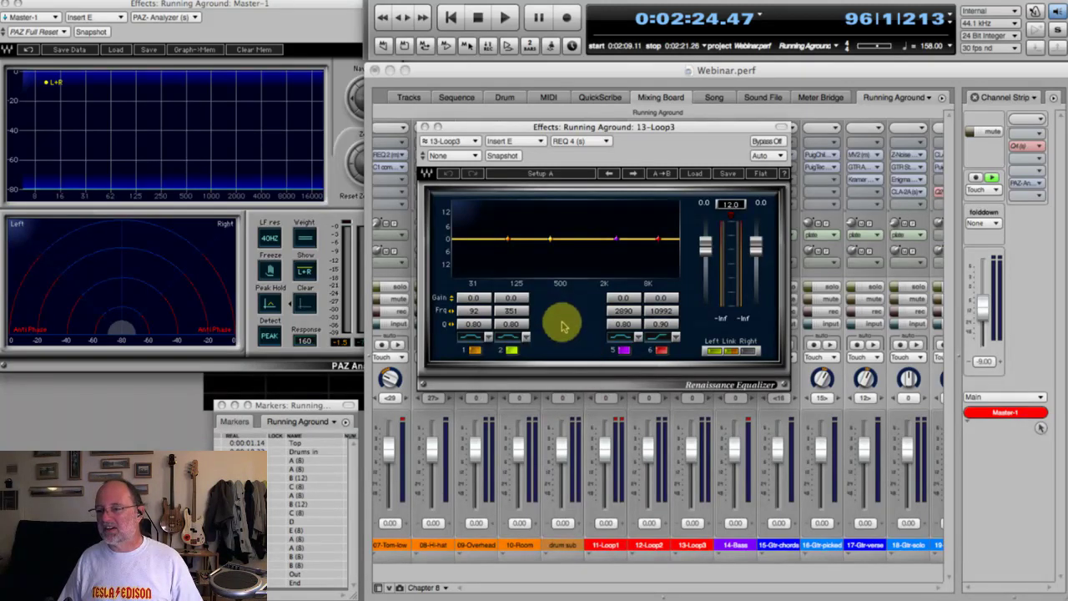
pyautogui.click(469, 337)
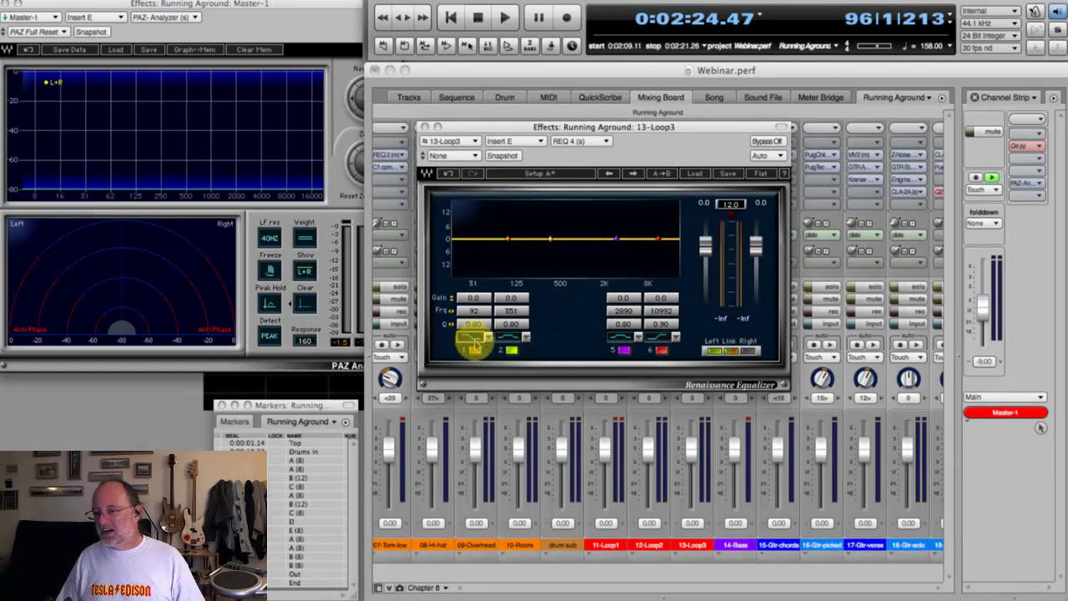
pyautogui.click(487, 337)
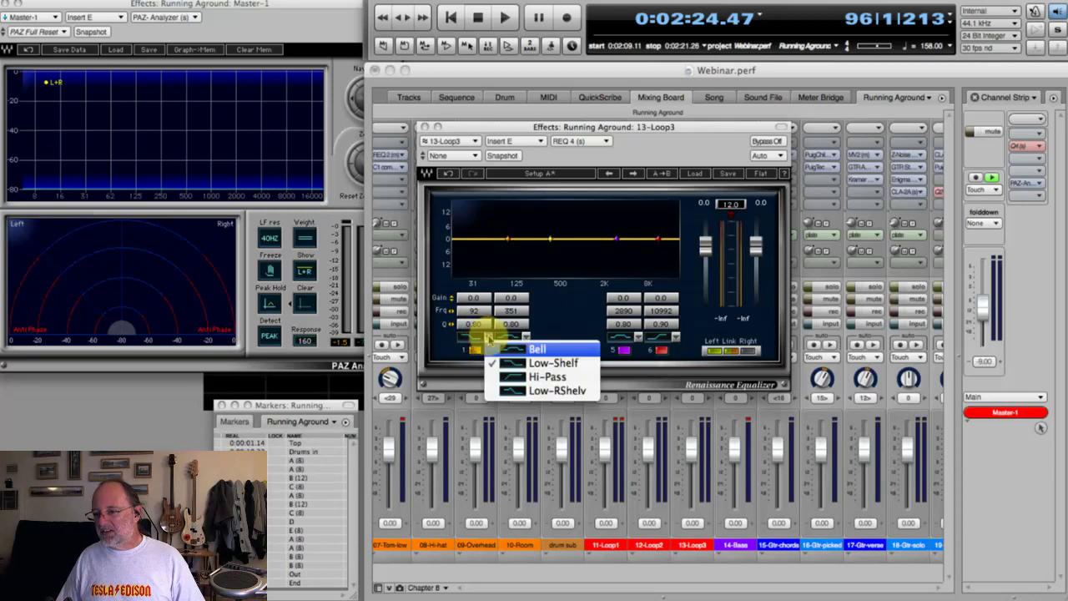
pyautogui.click(534, 349)
pyautogui.click(676, 338)
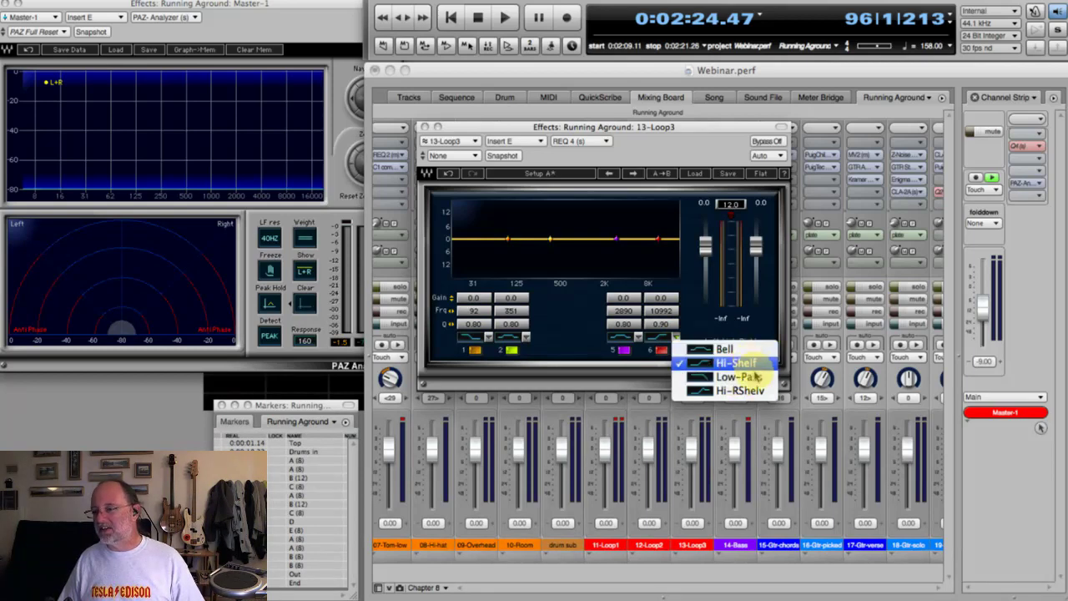
pyautogui.click(488, 314)
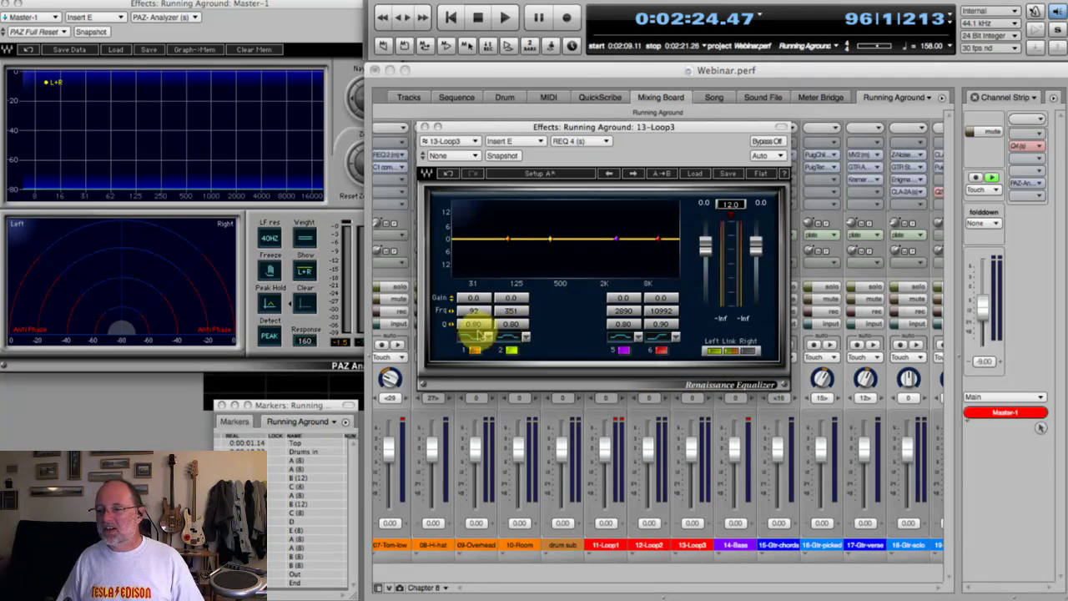
# Make band 1 a Hi-Pass filter and set its Q to 0.71
pyautogui.click(487, 337)
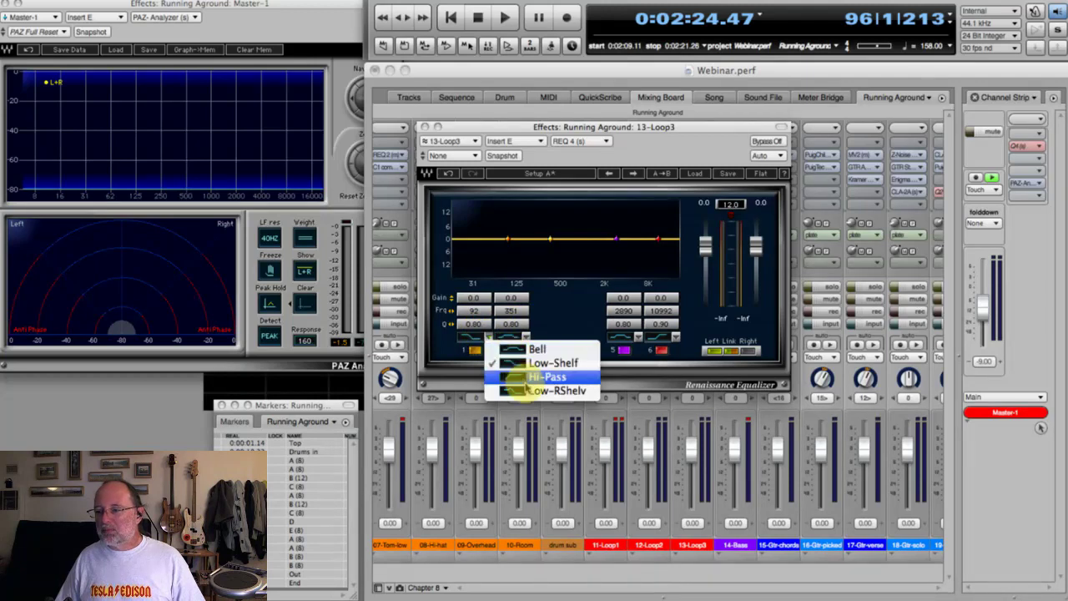
pyautogui.click(526, 377)
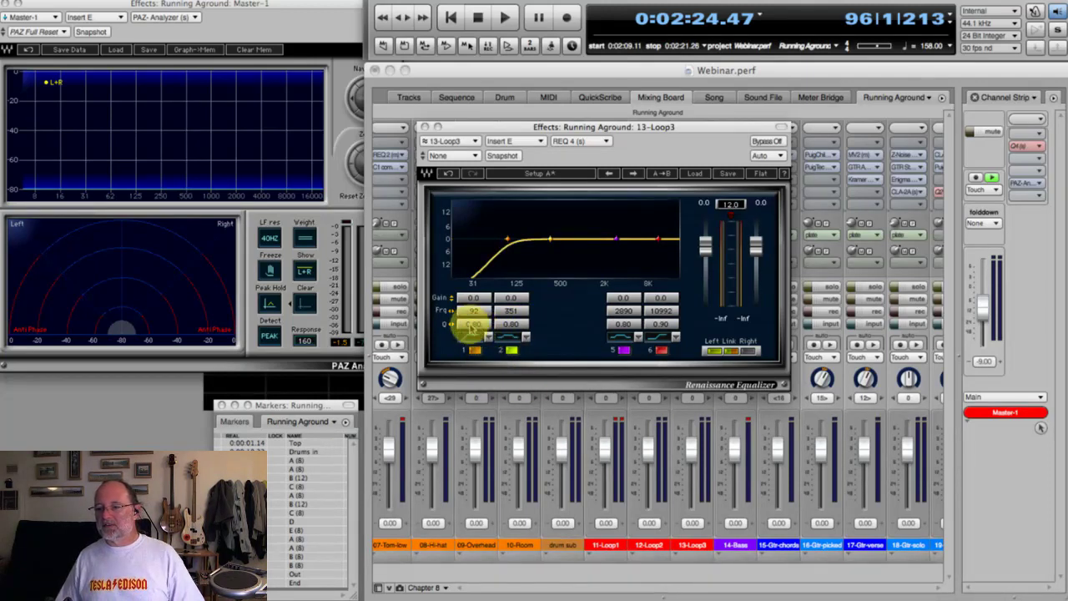
pyautogui.moveTo(472, 328)
pyautogui.mouseDown()
pyautogui.moveTo(515, 332)
pyautogui.moveTo(500, 322)
pyautogui.moveTo(453, 328)
pyautogui.moveTo(472, 327)
pyautogui.mouseUp()
# Change band 1 to a low shelf with Q 1.41, try gains of 10.2 and -6.8, and switch the band off
pyautogui.click(504, 336)
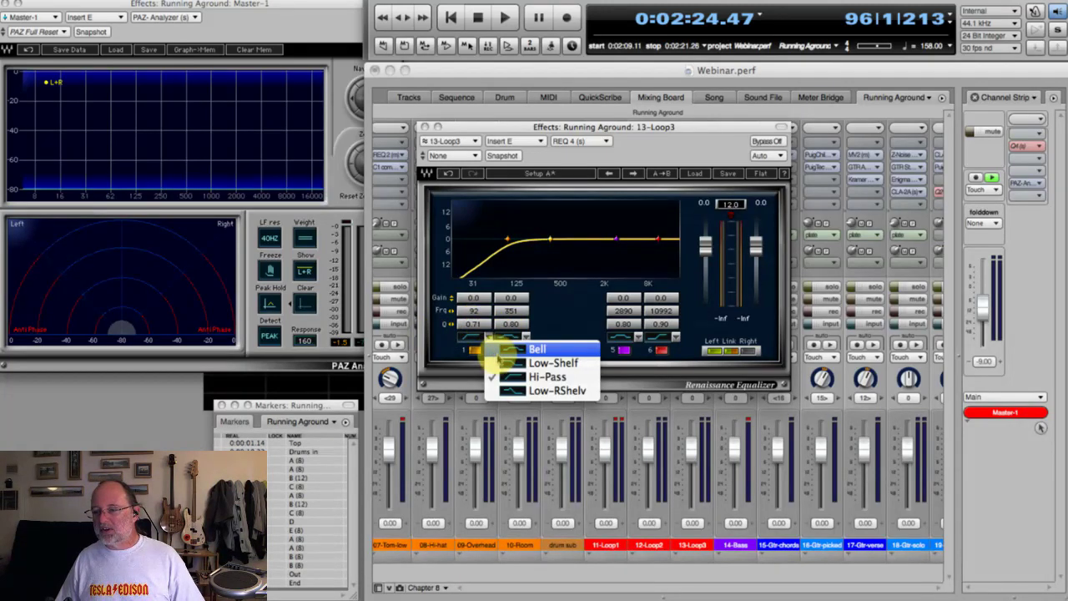
pyautogui.click(500, 349)
pyautogui.moveTo(472, 309); pyautogui.dragTo(481, 229)
pyautogui.moveTo(477, 332); pyautogui.dragTo(500, 334)
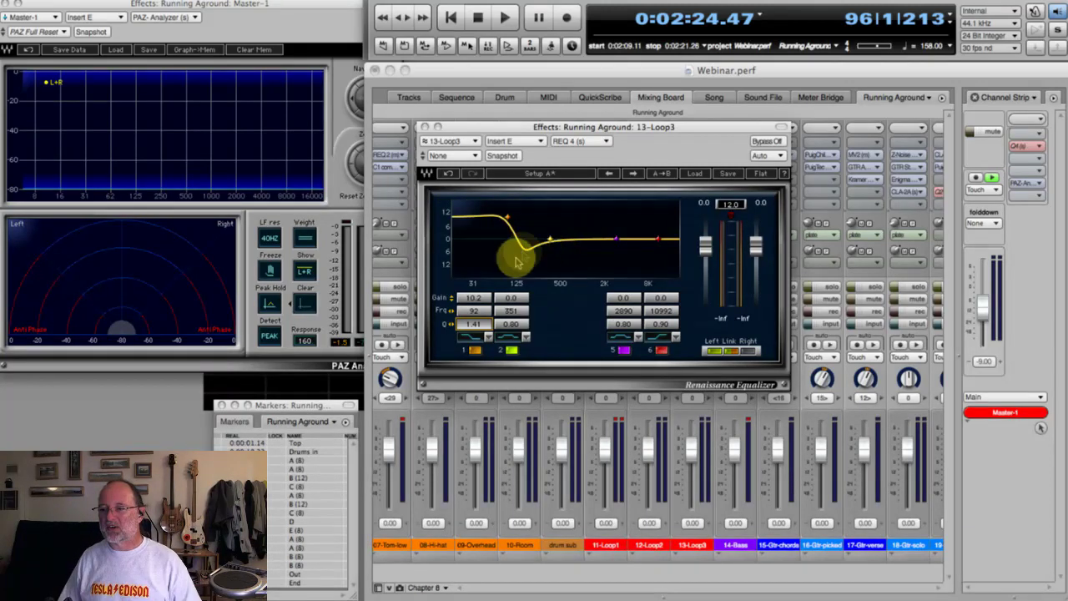
pyautogui.moveTo(473, 298); pyautogui.dragTo(468, 370)
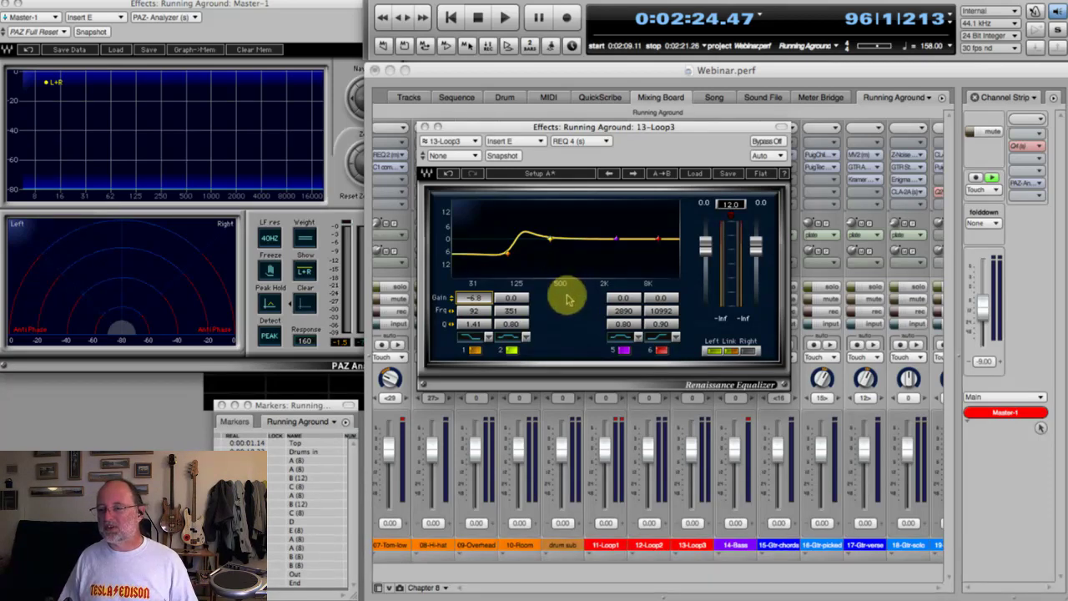
pyautogui.click(473, 349)
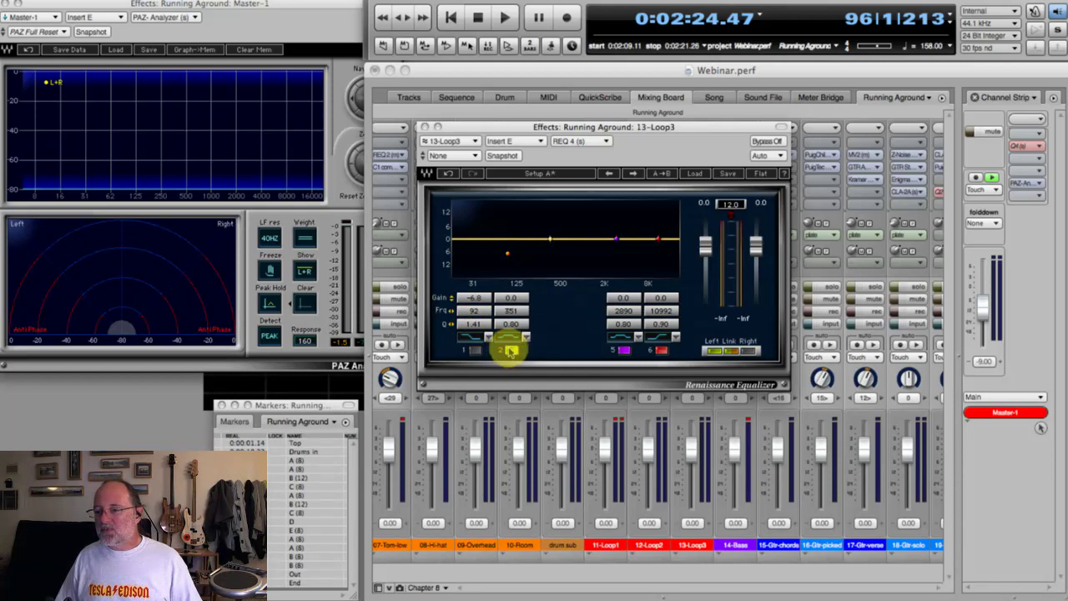
# Set band 2's Q to 1.17 and try bell gains of 12.0, -9.9 and 6.5 on it
pyautogui.moveTo(508, 297); pyautogui.dragTo(512, 324)
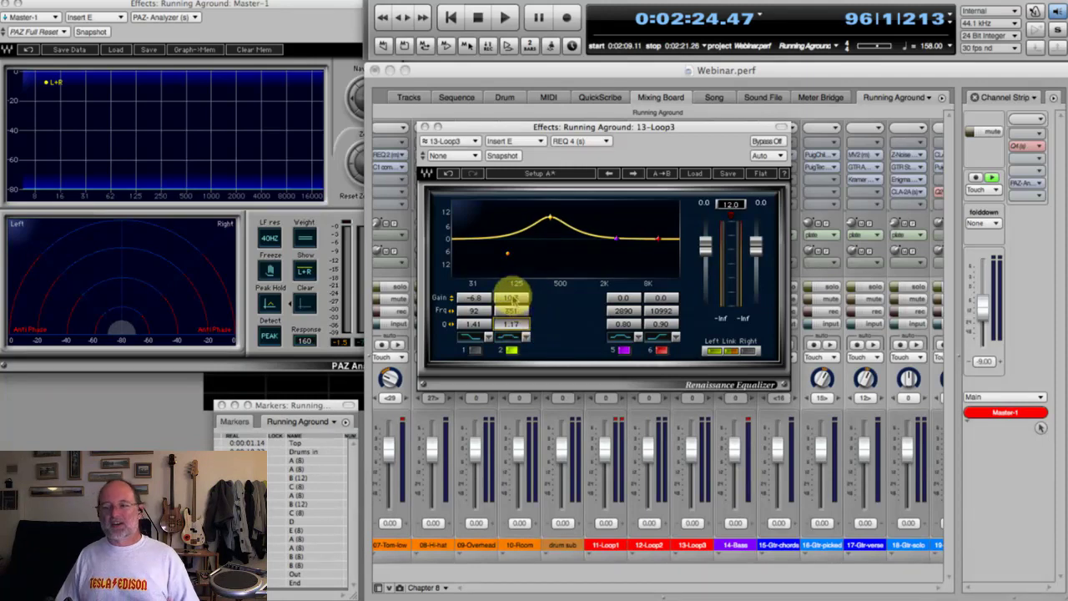
pyautogui.moveTo(513, 299); pyautogui.dragTo(513, 268)
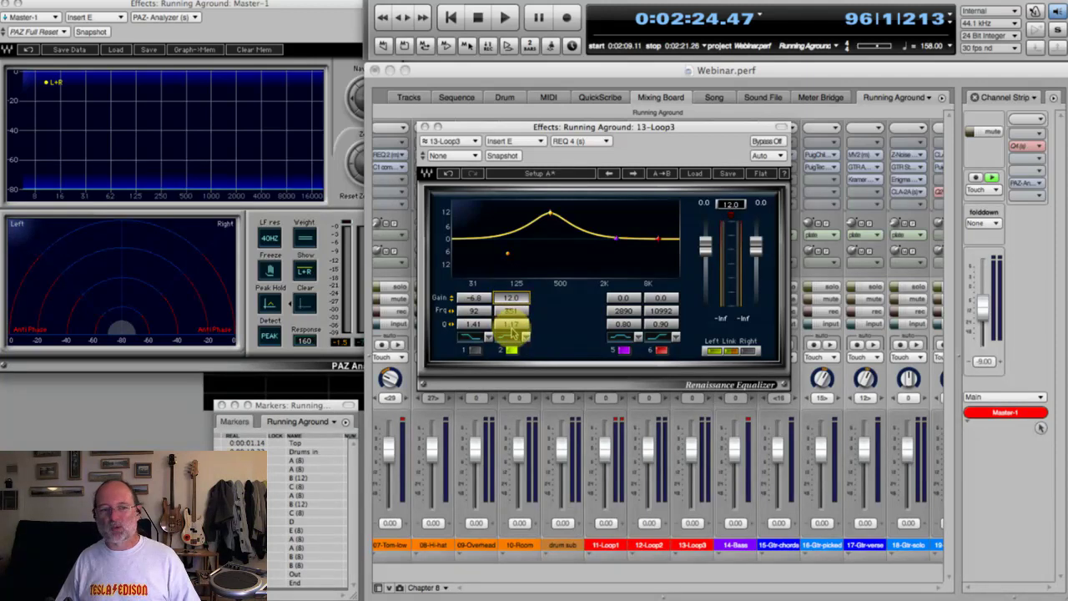
pyautogui.moveTo(512, 298)
pyautogui.mouseDown()
pyautogui.moveTo(519, 449)
pyautogui.moveTo(513, 298)
pyautogui.mouseUp()
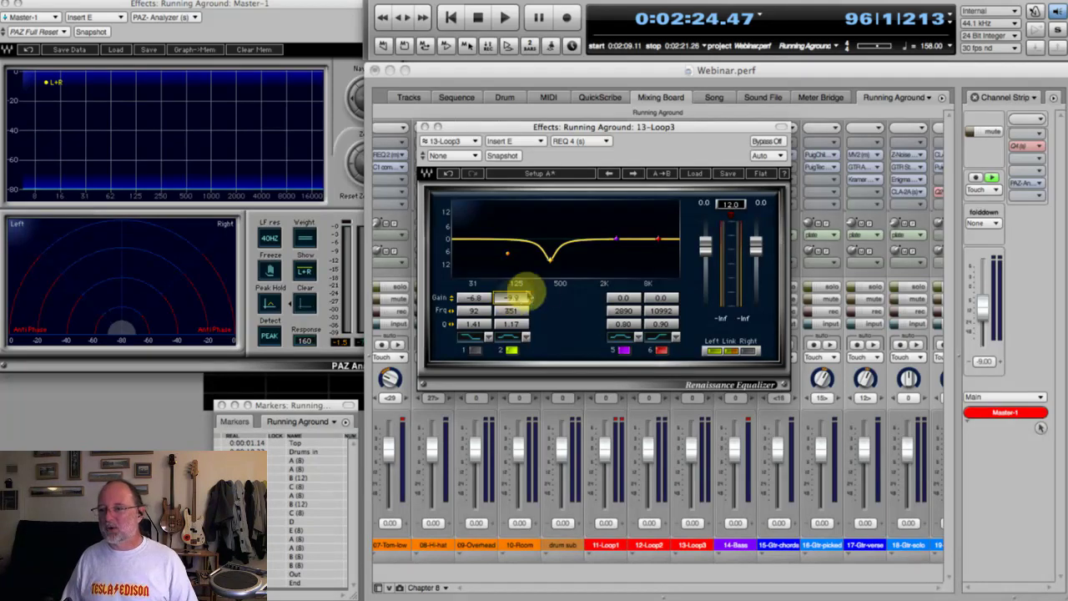
pyautogui.moveTo(512, 300); pyautogui.dragTo(515, 208)
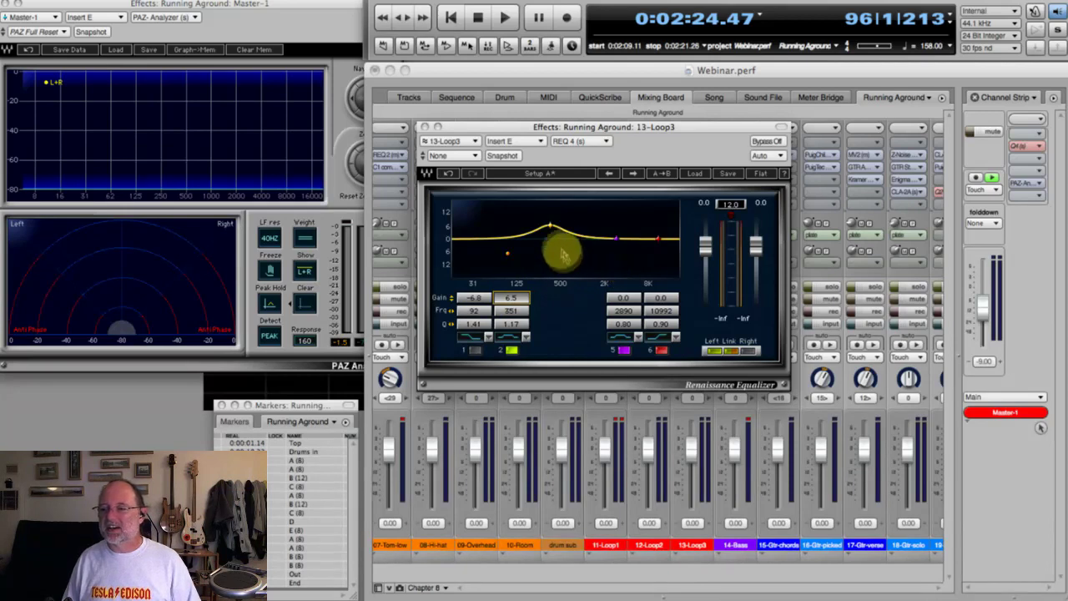
# Move band 2's graph point to -4.0 at 356 Hz and back up to 5.9 at 377 Hz, and close the EQ window
pyautogui.moveTo(550, 228)
pyautogui.mouseDown()
pyautogui.moveTo(552, 296)
pyautogui.moveTo(551, 249)
pyautogui.mouseUp()
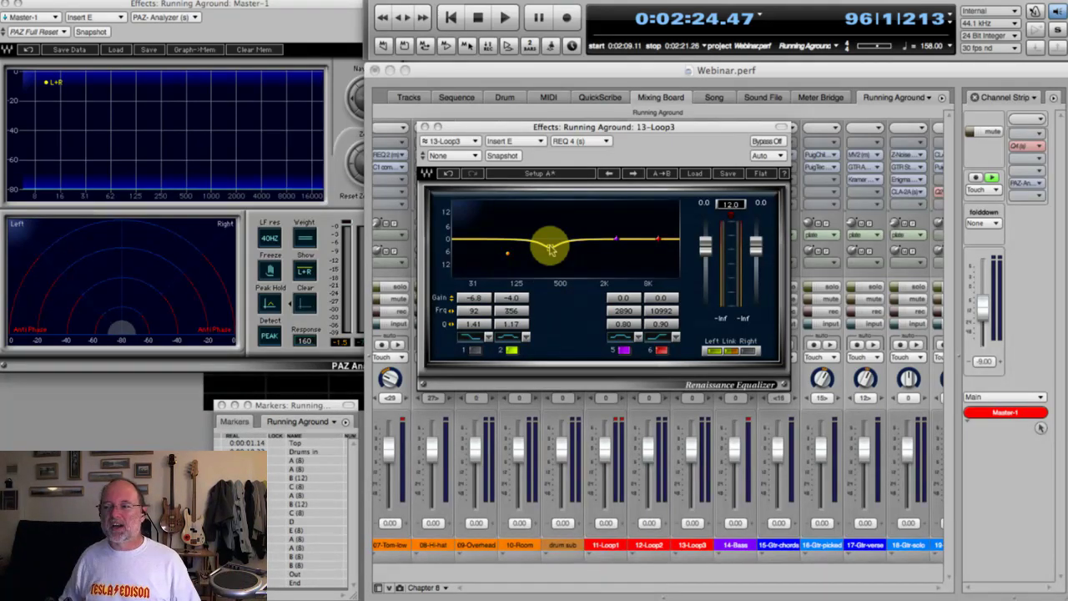
pyautogui.moveTo(551, 248); pyautogui.dragTo(555, 210)
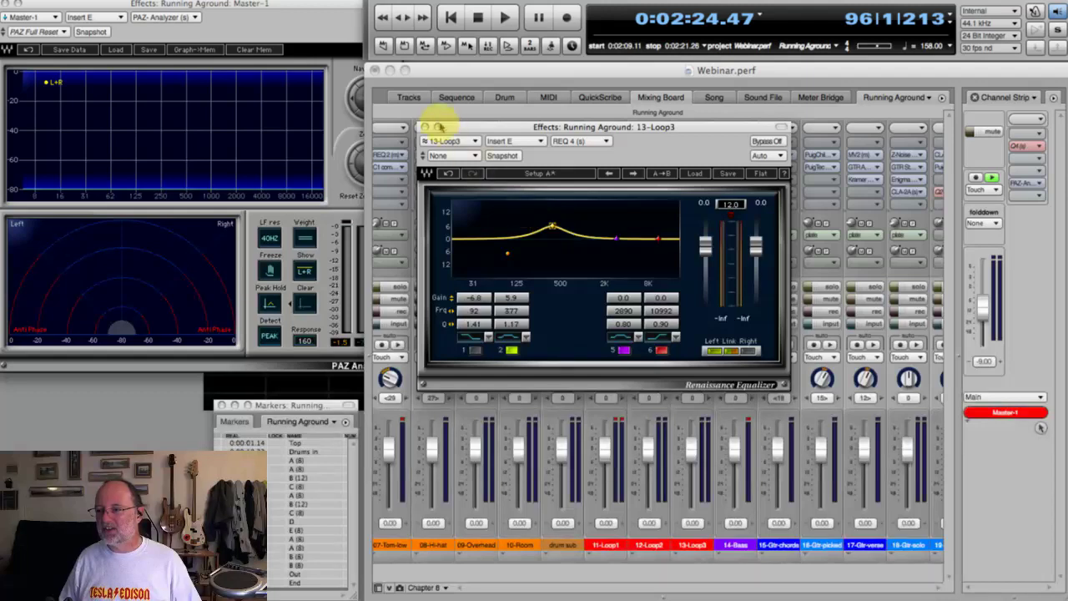
pyautogui.click(423, 126)
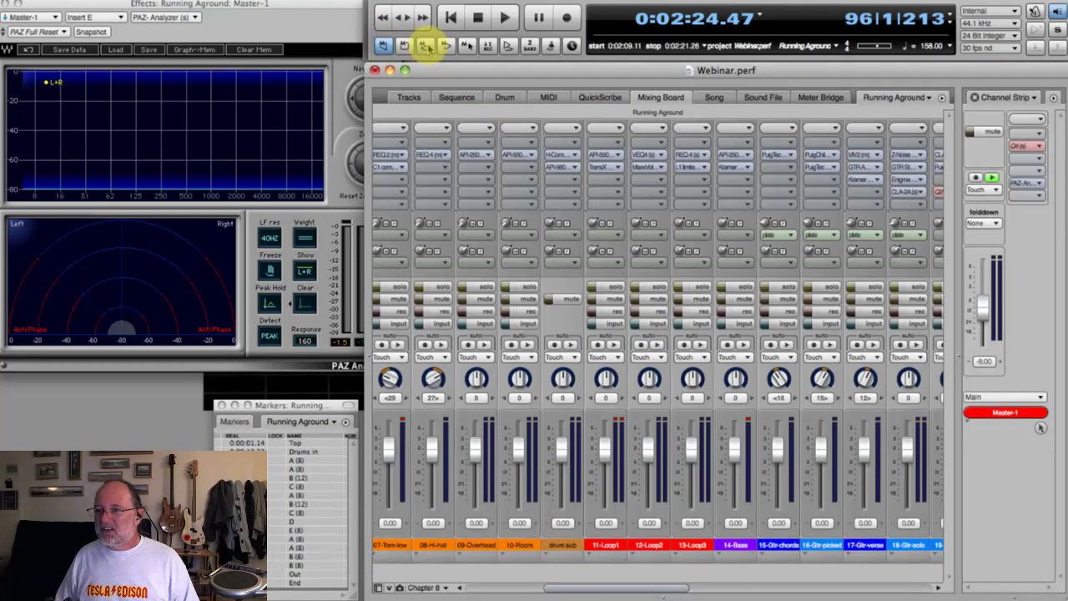
# Return to the section start with auto rewind and memory cycle on, solo 19-Acoustic, and open its insert E Q2
pyautogui.click(477, 15)
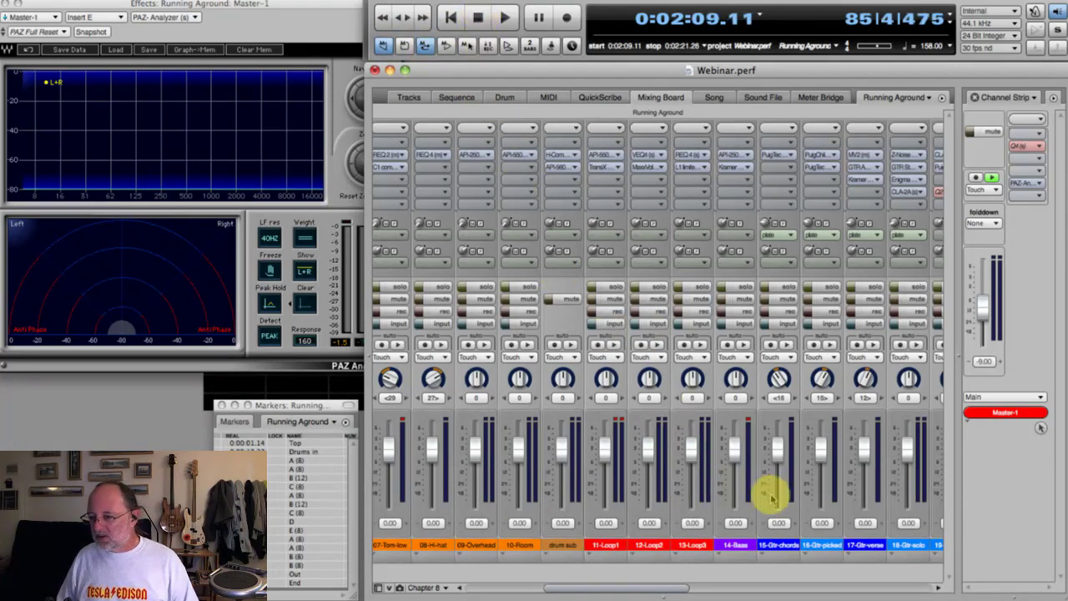
pyautogui.moveTo(676, 589); pyautogui.dragTo(698, 584)
pyautogui.click(818, 286)
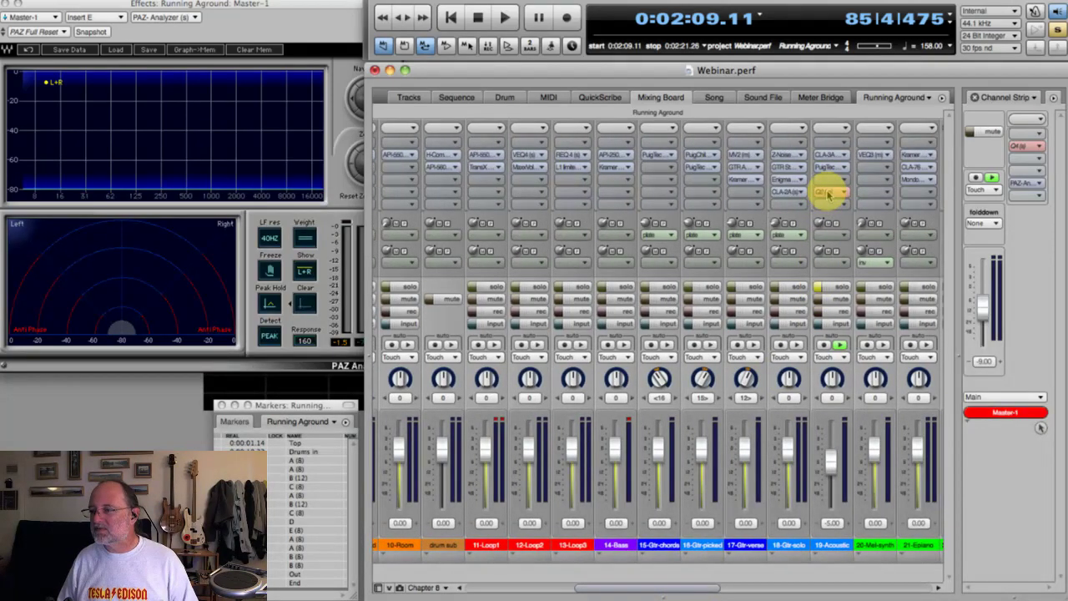
pyautogui.click(826, 194)
pyautogui.moveTo(651, 127); pyautogui.dragTo(682, 148)
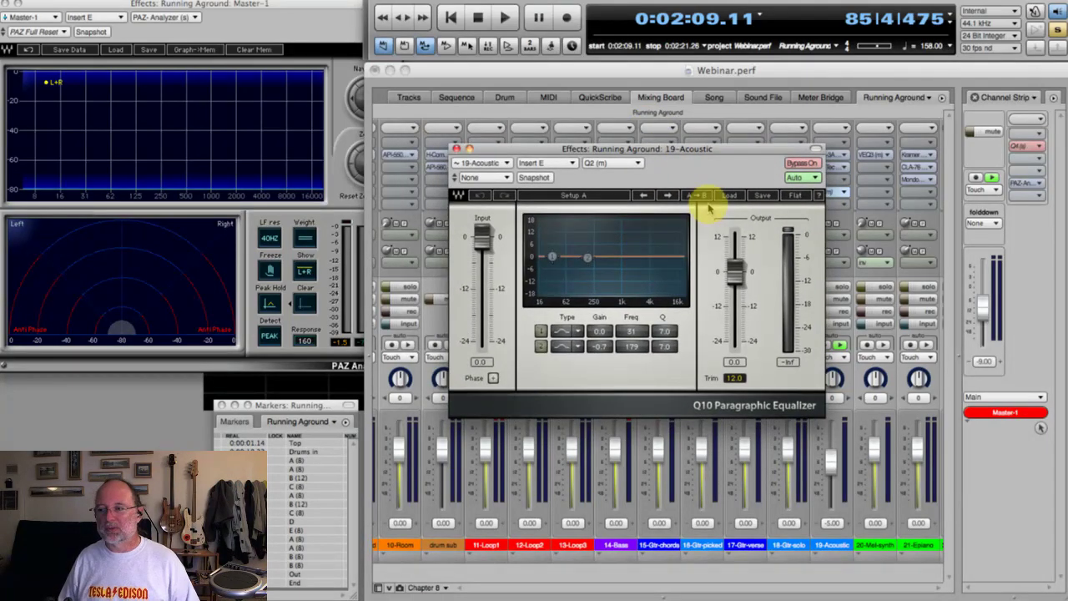
# Play the soloed acoustic guitar with the Q2 still bypassed
pyautogui.press('space')
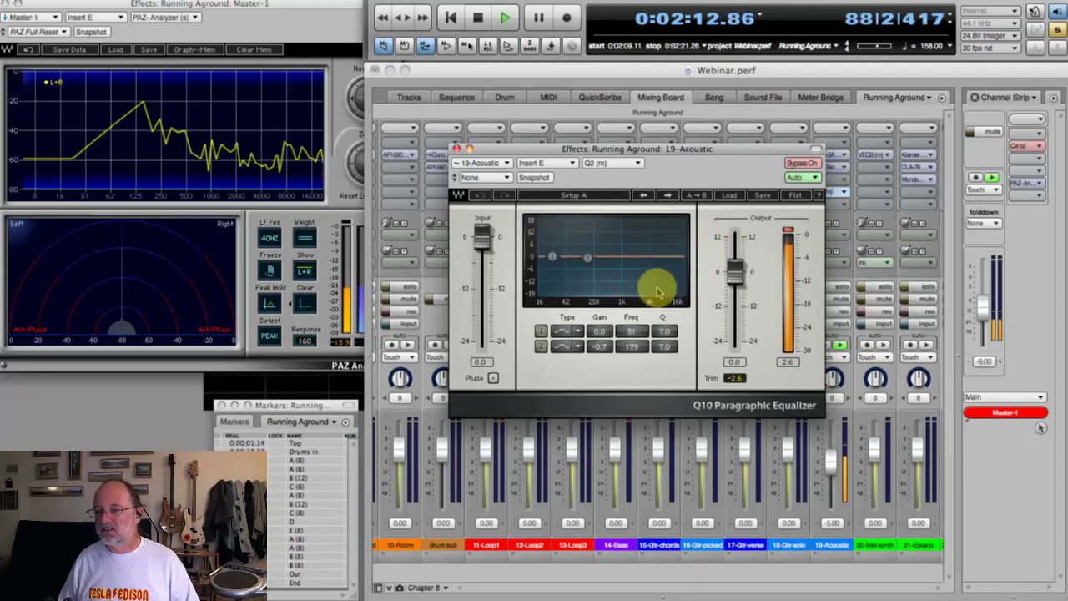
pyautogui.press('space')
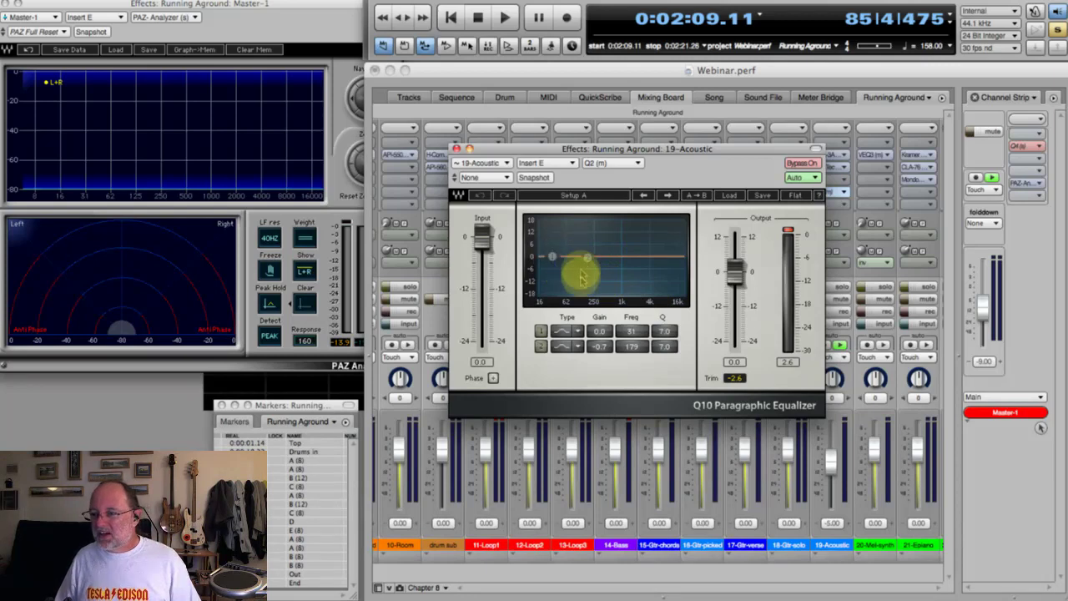
# Enable band 2 of the Q2, turn its bypass off, and sweep a boost of 17.9 dB to 155 Hz during playback
pyautogui.click(541, 346)
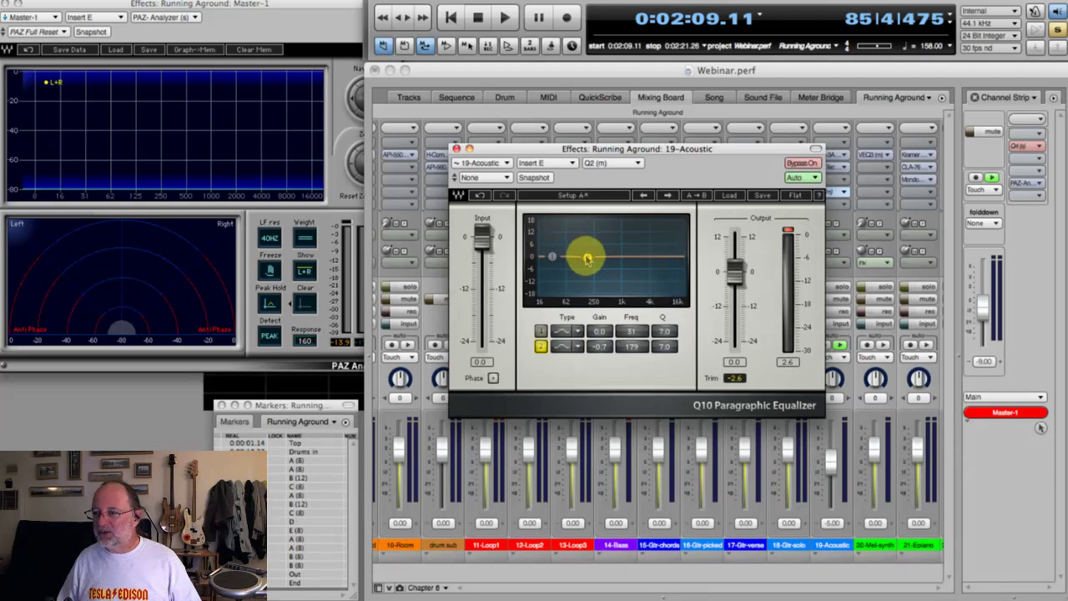
pyautogui.press('space')
pyautogui.moveTo(586, 259); pyautogui.dragTo(598, 238)
pyautogui.click(800, 164)
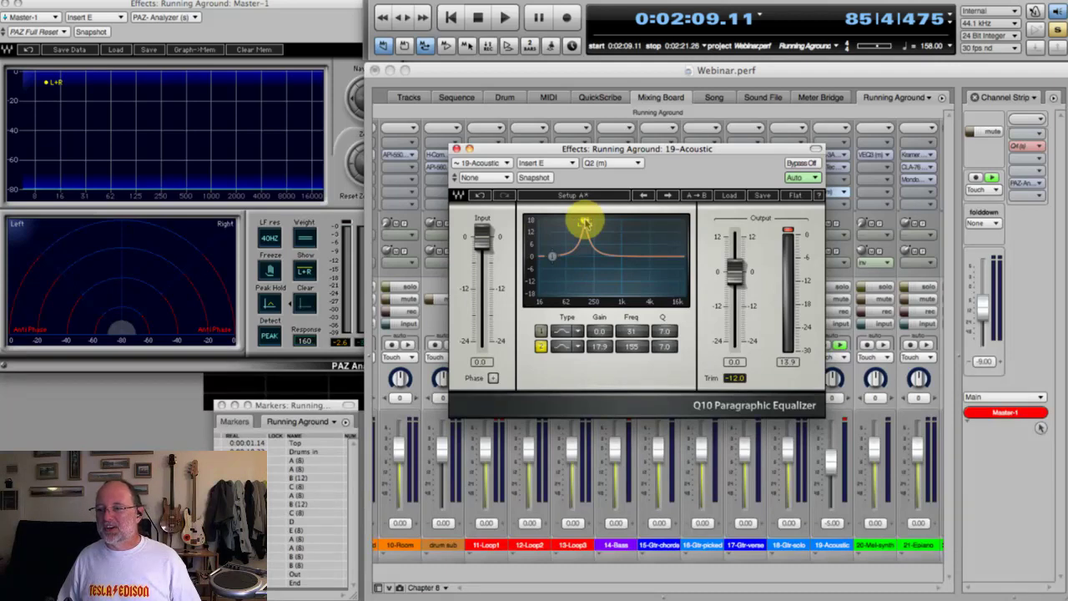
# Turn band 2 into a cut of -6.2 dB at 143 Hz while the acoustic guitar plays
pyautogui.press('space')
pyautogui.moveTo(579, 222); pyautogui.dragTo(582, 311)
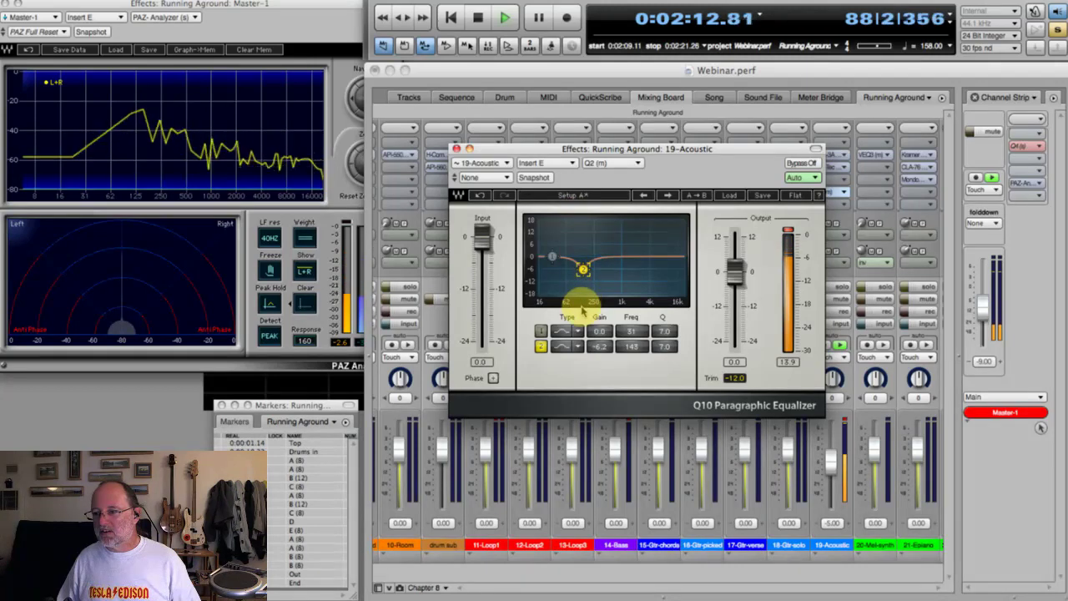
pyautogui.press('space')
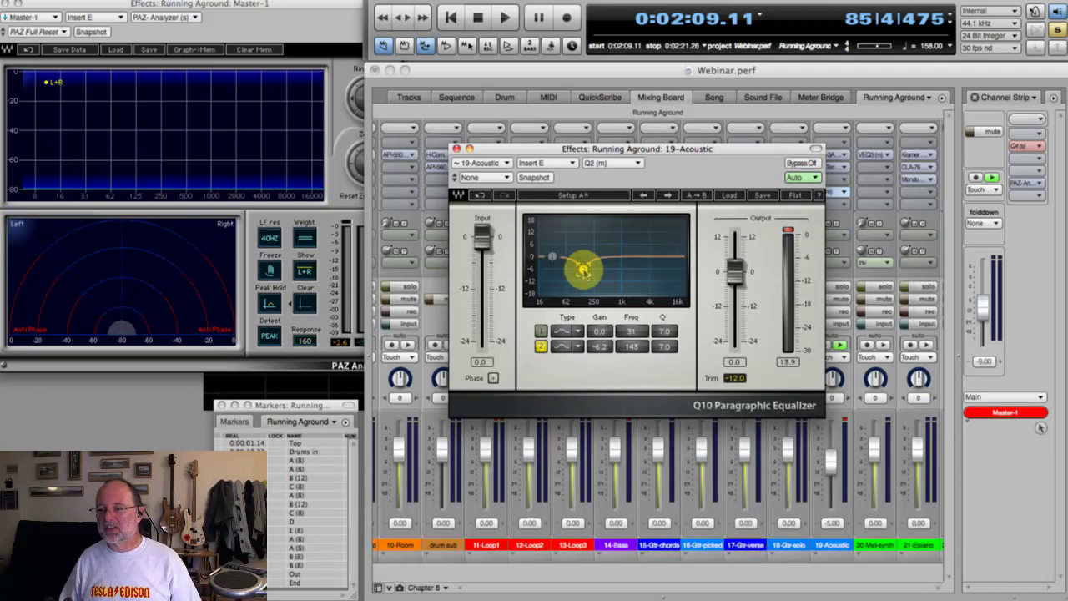
# During playback, move the Q2's band 2 cut to -9.6 dB at 250 Hz
pyautogui.press('space')
pyautogui.moveTo(584, 271); pyautogui.dragTo(611, 319)
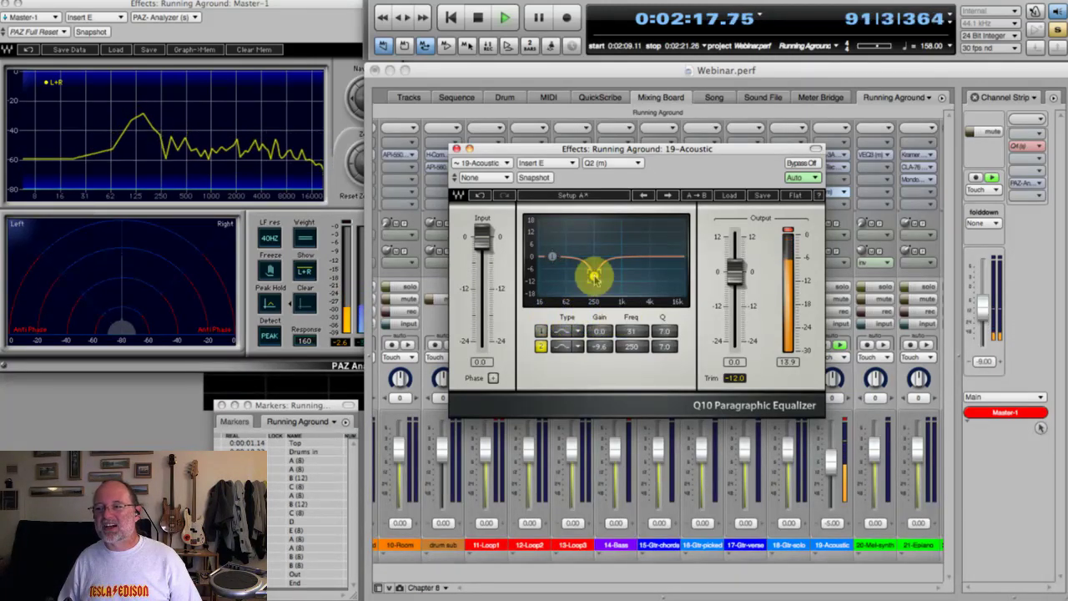
pyautogui.press('space')
# Move the Q2's band 2 cut to -9.9 dB at 97 Hz and replay the soloed acoustic guitar several times
pyautogui.moveTo(591, 275)
pyautogui.mouseDown()
pyautogui.moveTo(596, 177)
pyautogui.moveTo(544, 183)
pyautogui.moveTo(579, 161)
pyautogui.moveTo(567, 231)
pyautogui.moveTo(573, 220)
pyautogui.moveTo(579, 336)
pyautogui.moveTo(575, 275)
pyautogui.mouseUp()
pyautogui.press('space')
pyautogui.press('space')
pyautogui.press('space')
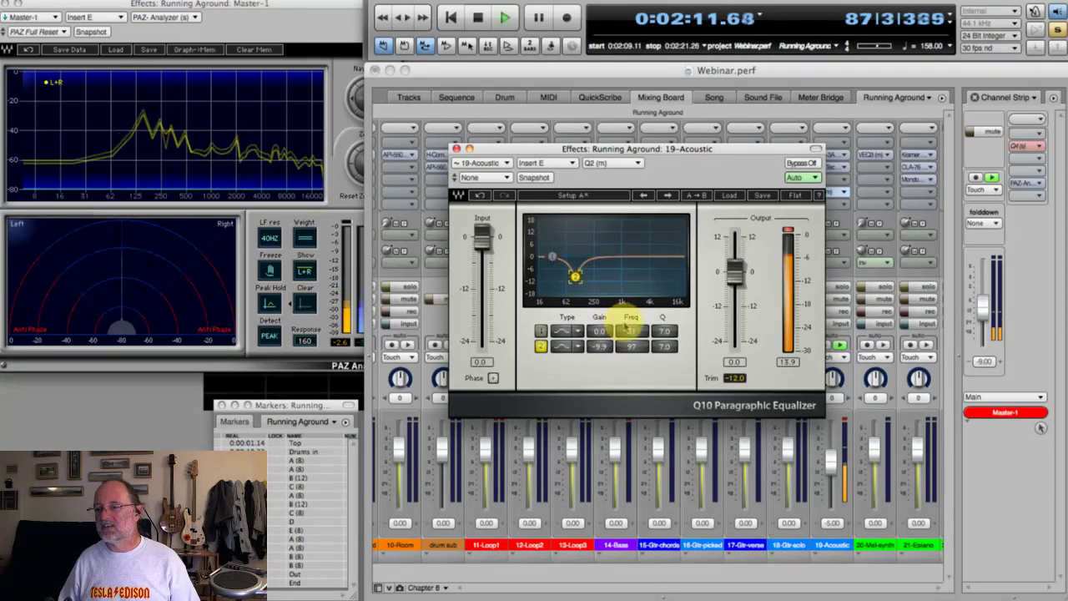
pyautogui.press('space')
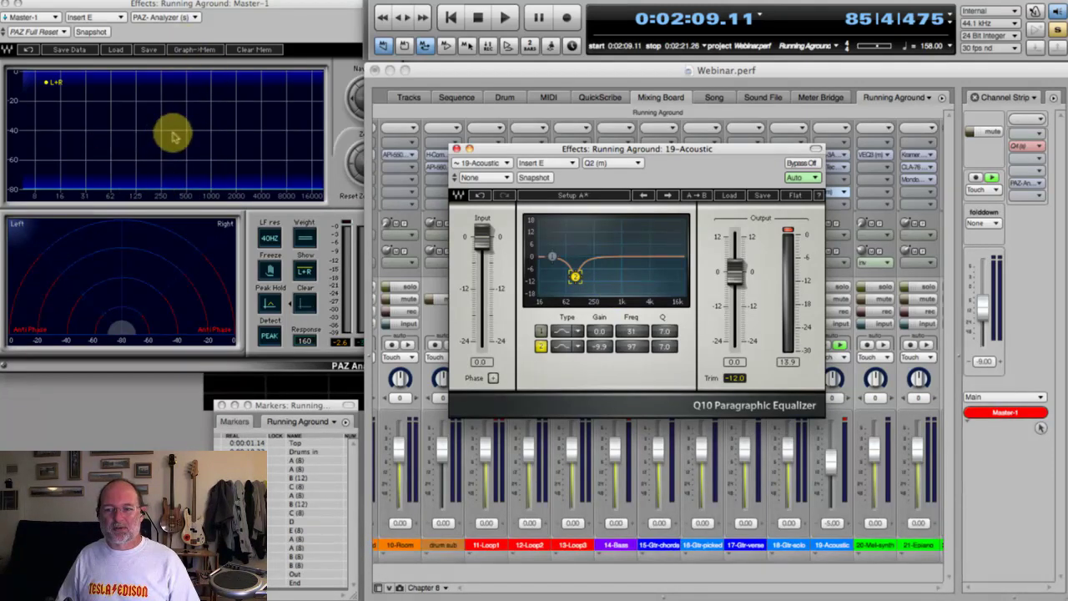
pyautogui.press('space')
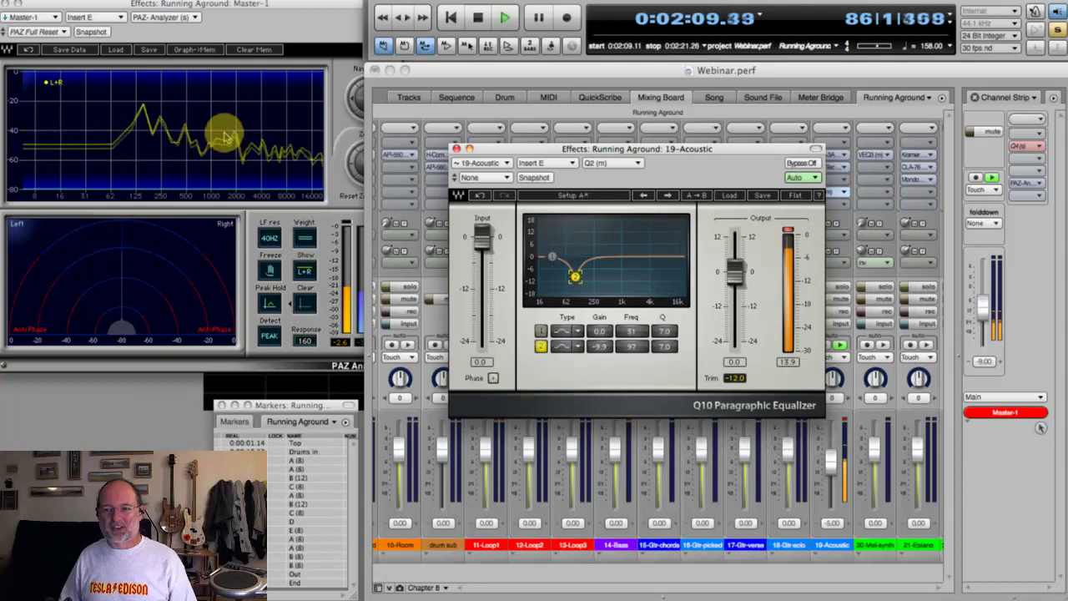
pyautogui.press('space')
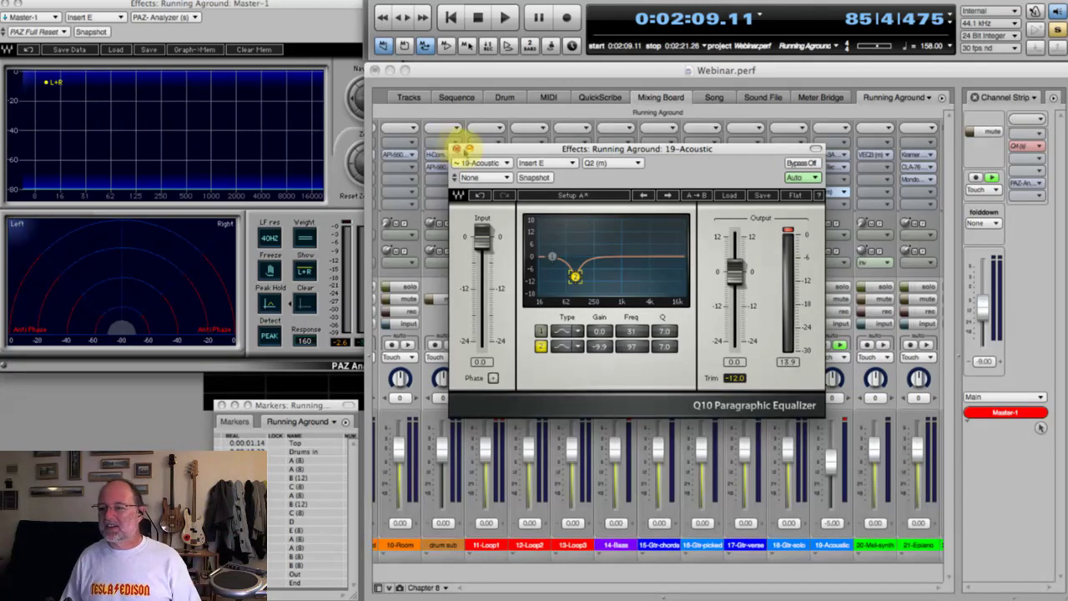
# Close the 19-Acoustic EQ window and show the Sequence editor
pyautogui.click(458, 148)
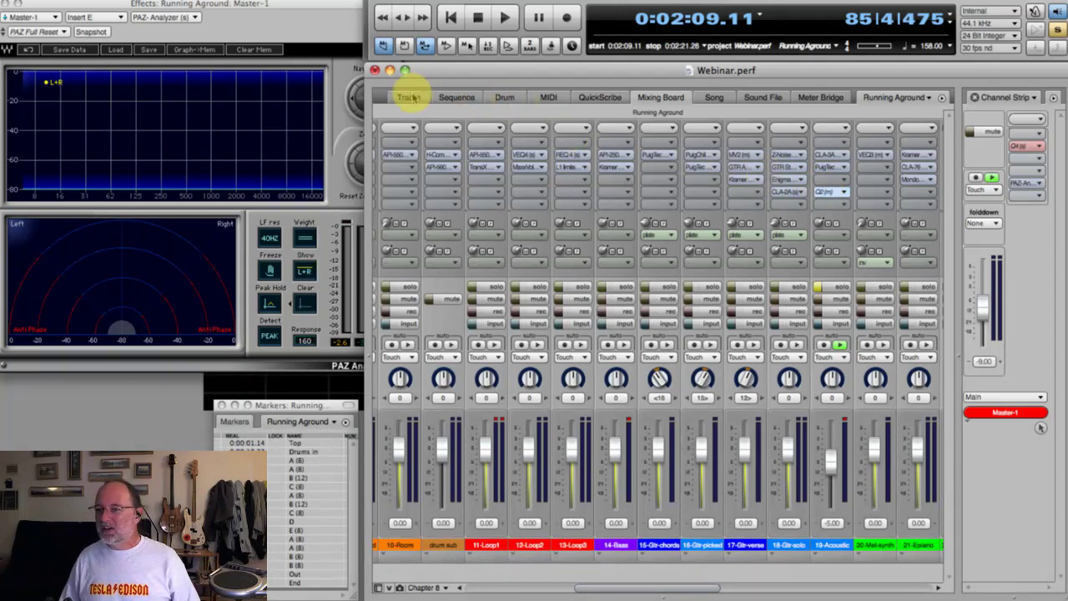
pyautogui.click(455, 96)
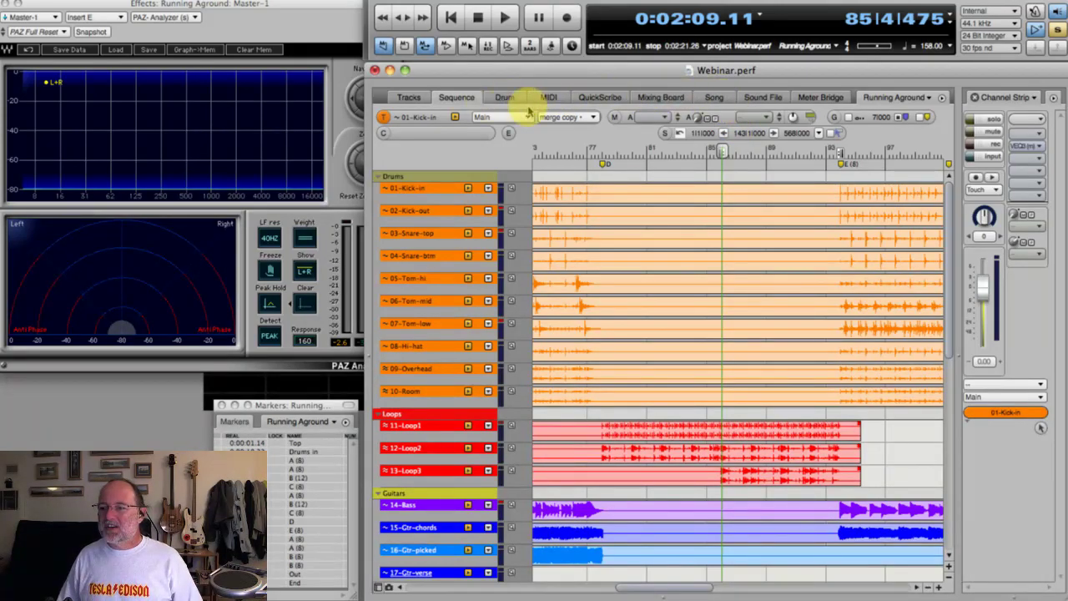
# Show the Tracks overview and the Mixing Board, view the reversed-polarity and snare waveform images, and switch back to Digital Performer
pyautogui.click(409, 99)
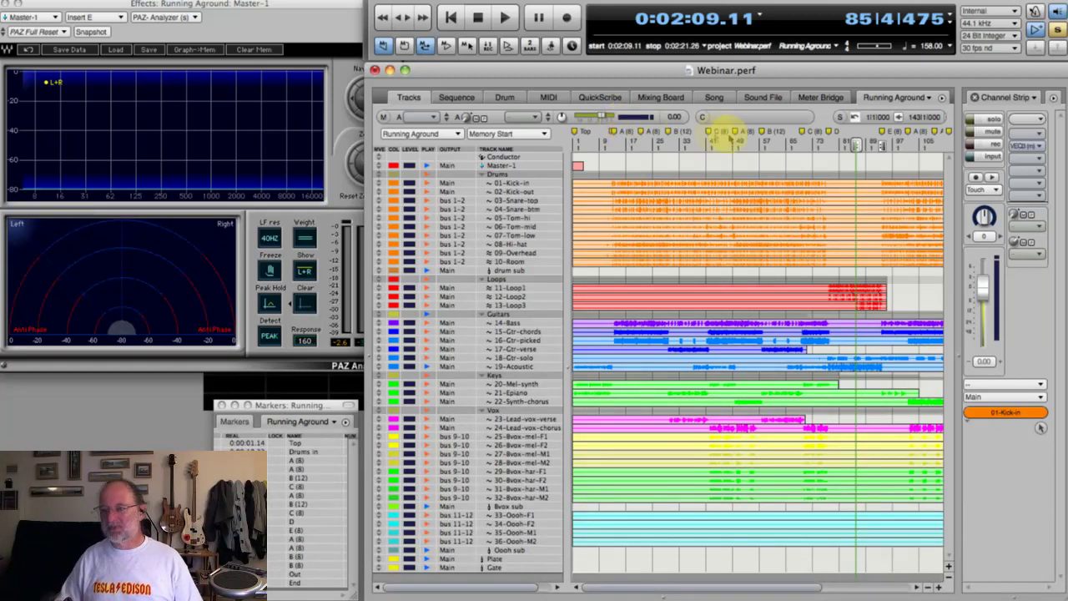
pyautogui.click(656, 99)
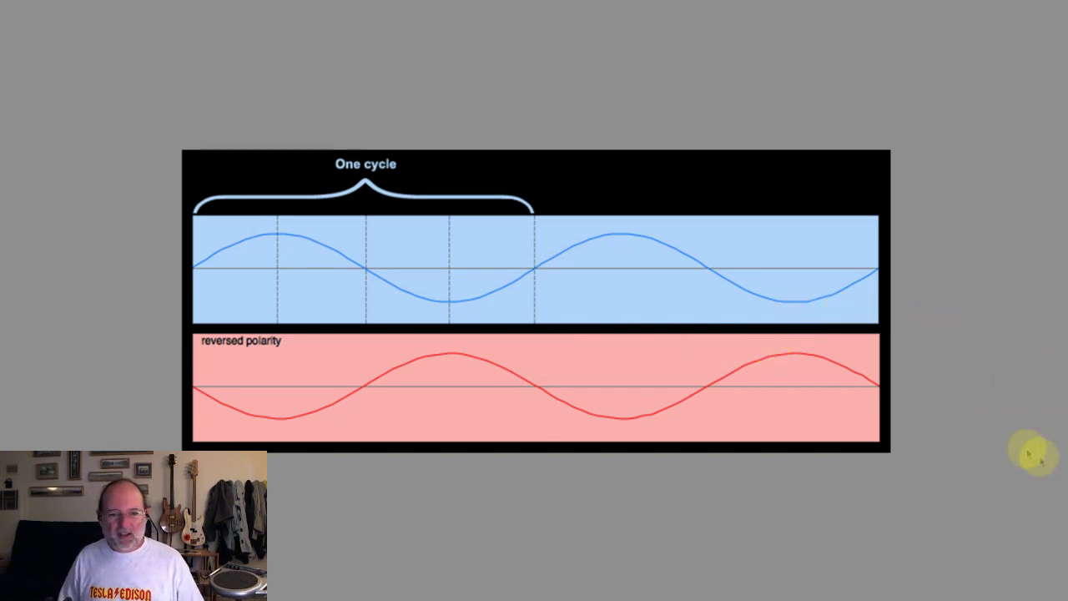
pyautogui.press('Right')
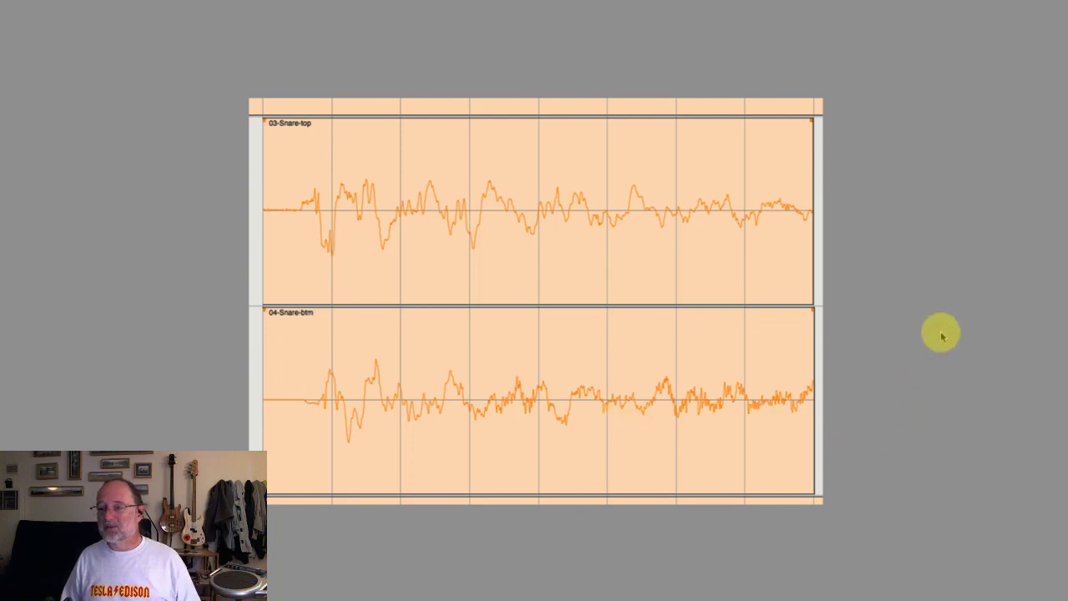
pyautogui.press('super+Tab')
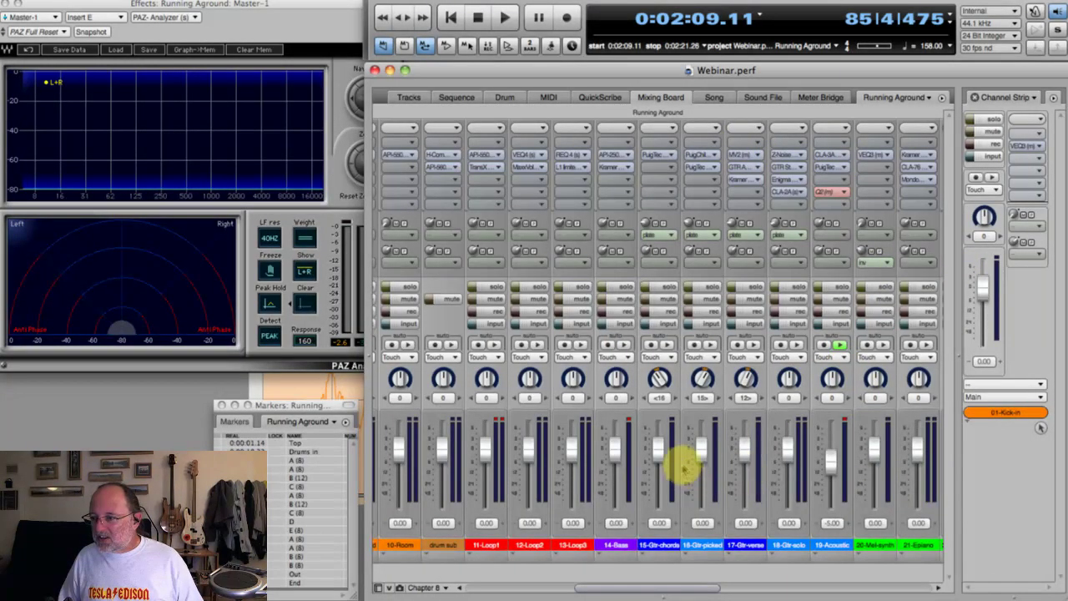
# Solo 03-Snare-top and 04-Snare-btm in the Mixing Board and play from the Drums in marker
pyautogui.click(508, 588)
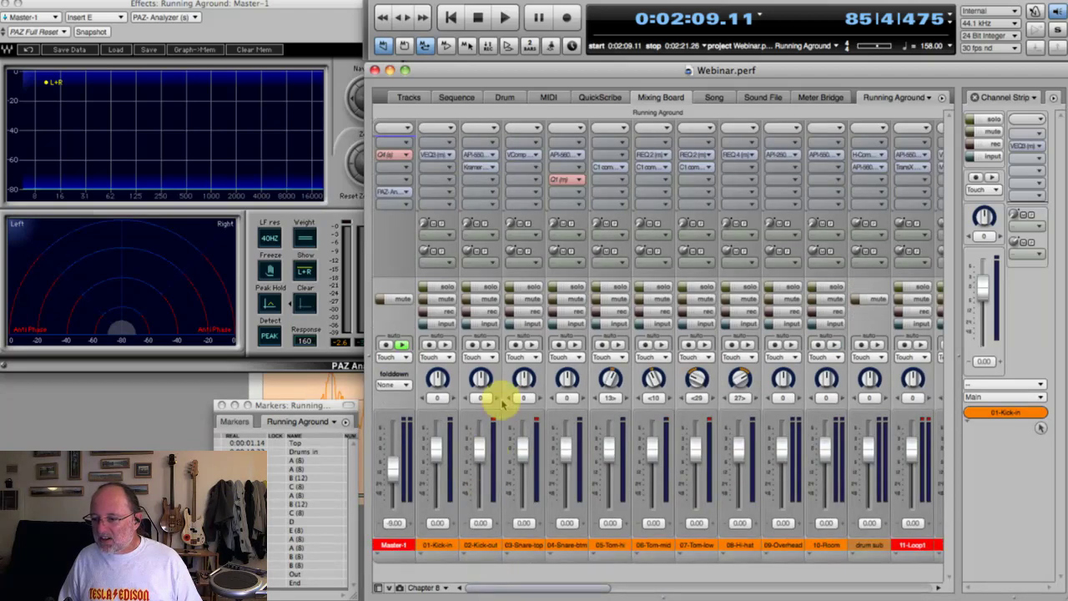
pyautogui.click(517, 287)
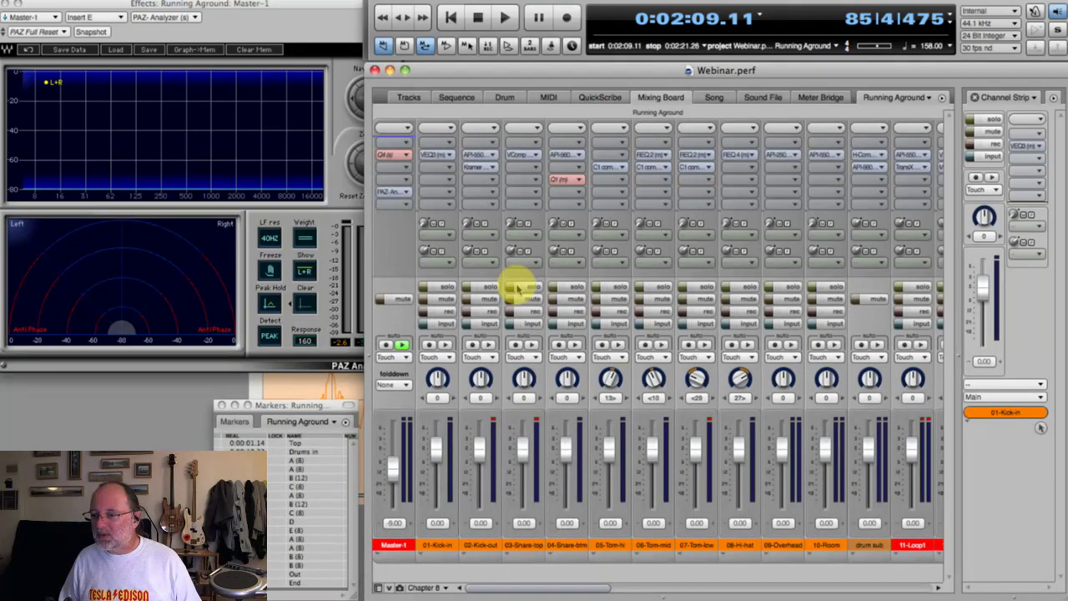
pyautogui.click(568, 287)
pyautogui.press('space')
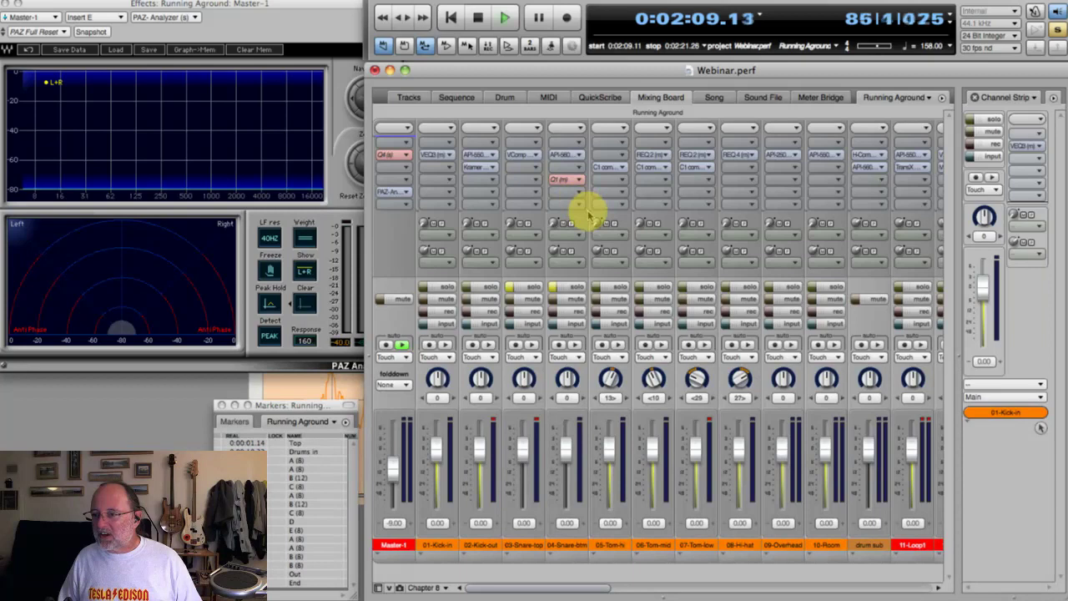
pyautogui.press('space')
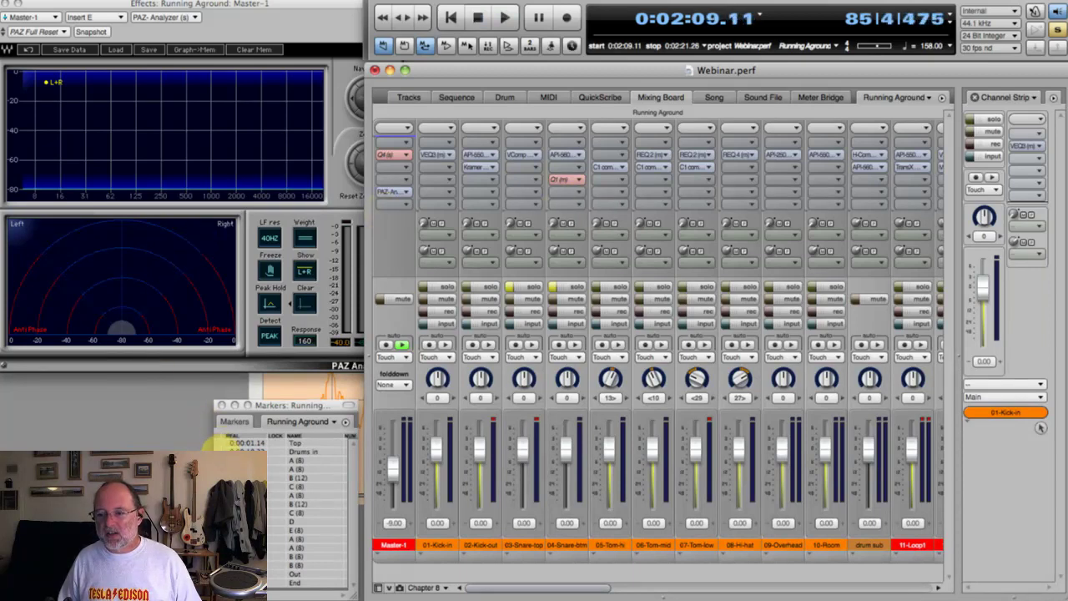
pyautogui.click(215, 449)
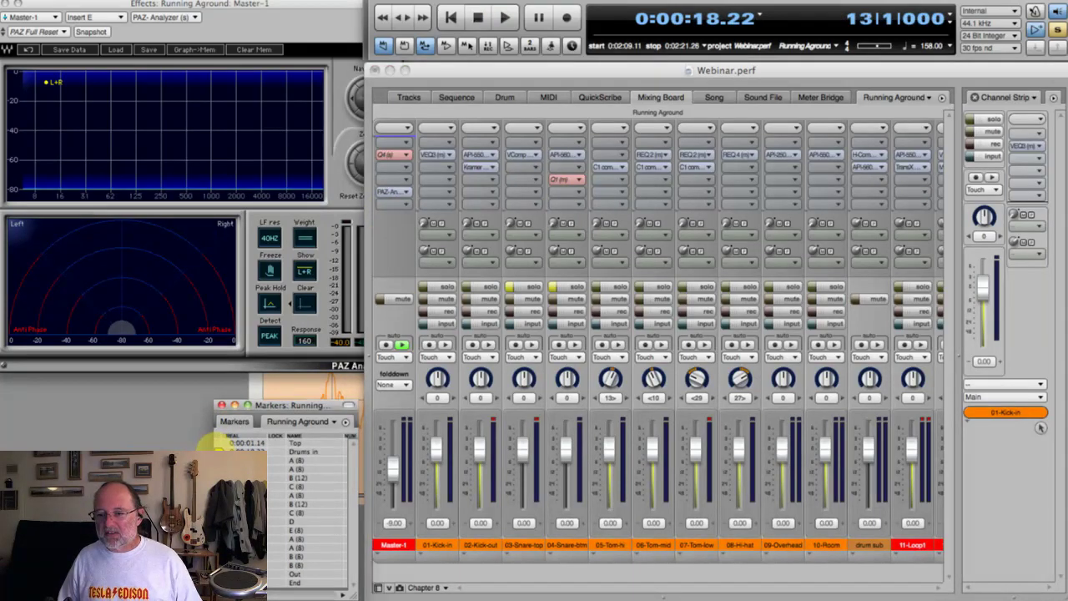
pyautogui.press('space')
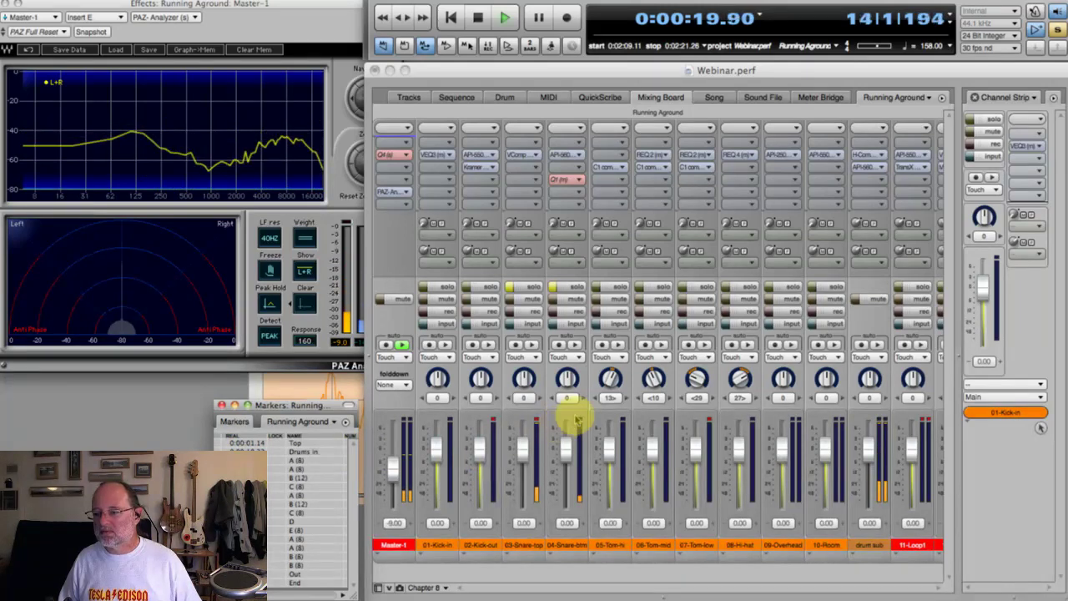
# While the snares play, bypass the API-560 on 04-Snare-btm and take the Q1 in insert D out of bypass
pyautogui.click(565, 156)
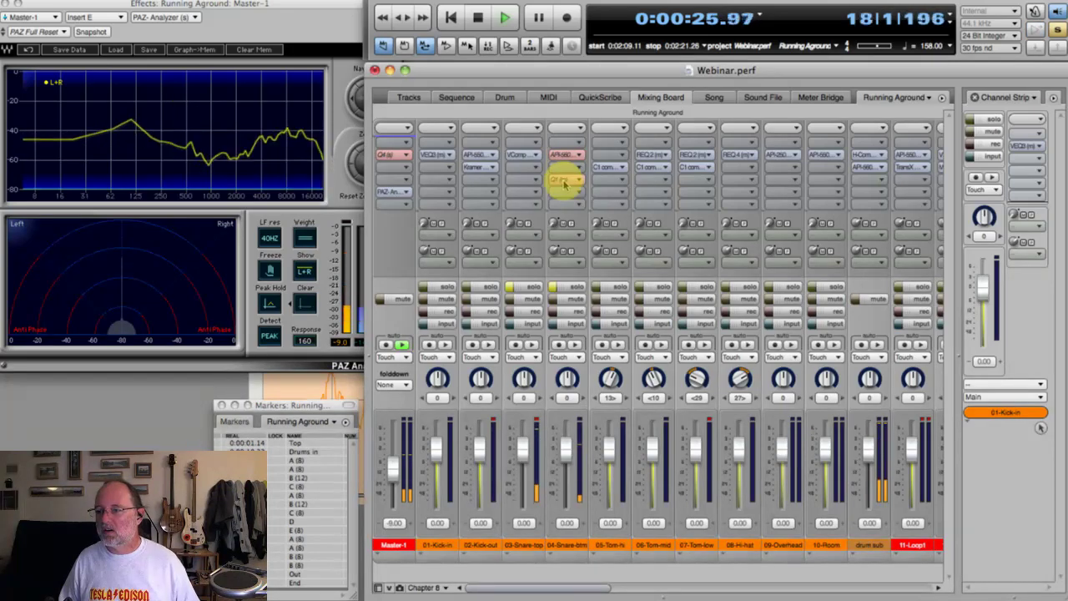
pyautogui.click(565, 183)
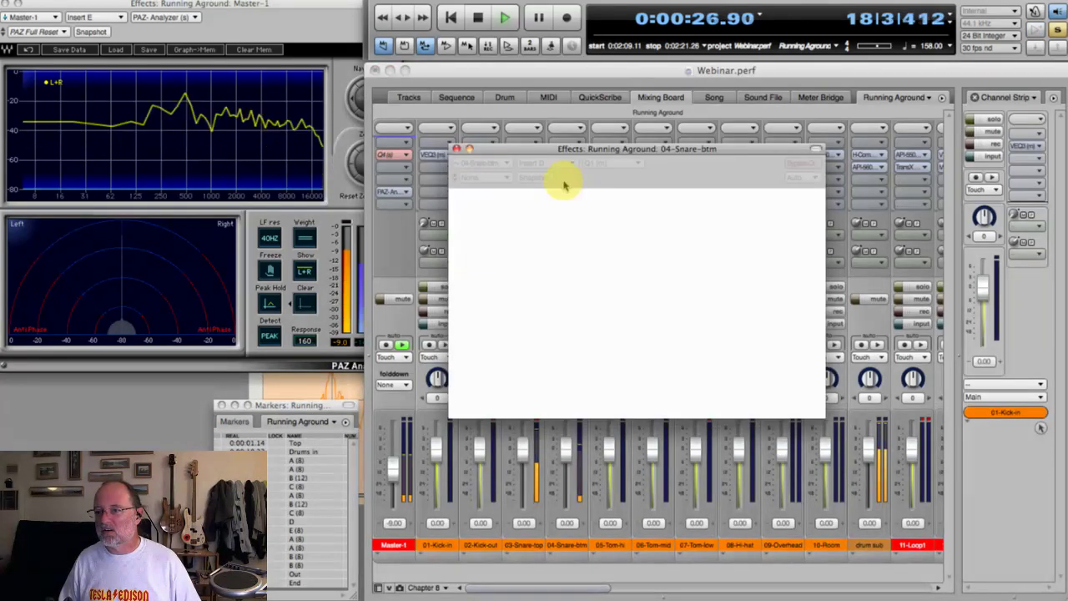
pyautogui.moveTo(603, 155); pyautogui.dragTo(618, 136)
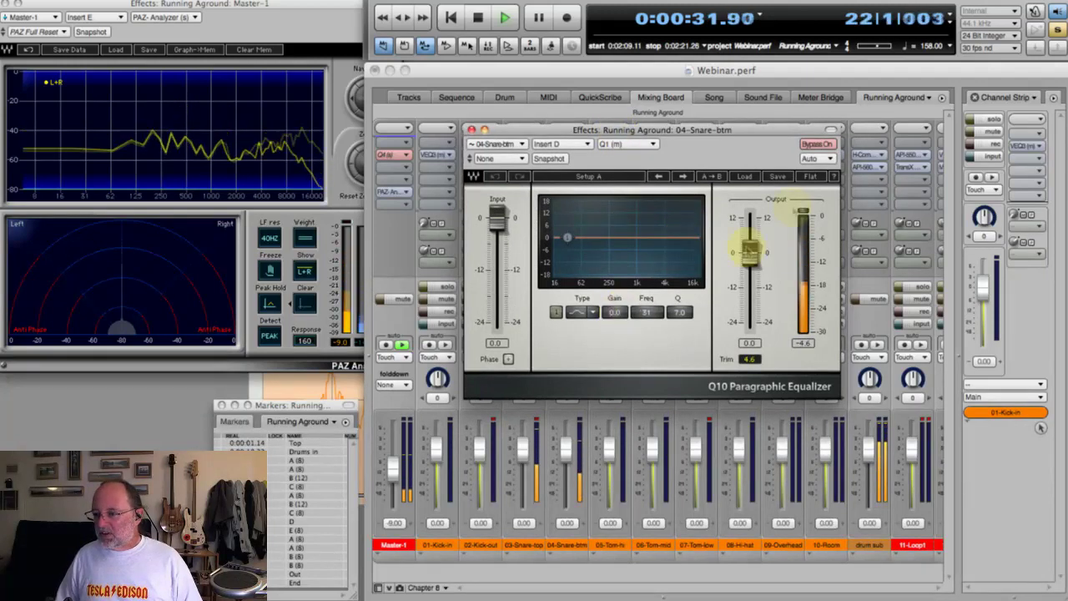
pyautogui.click(817, 145)
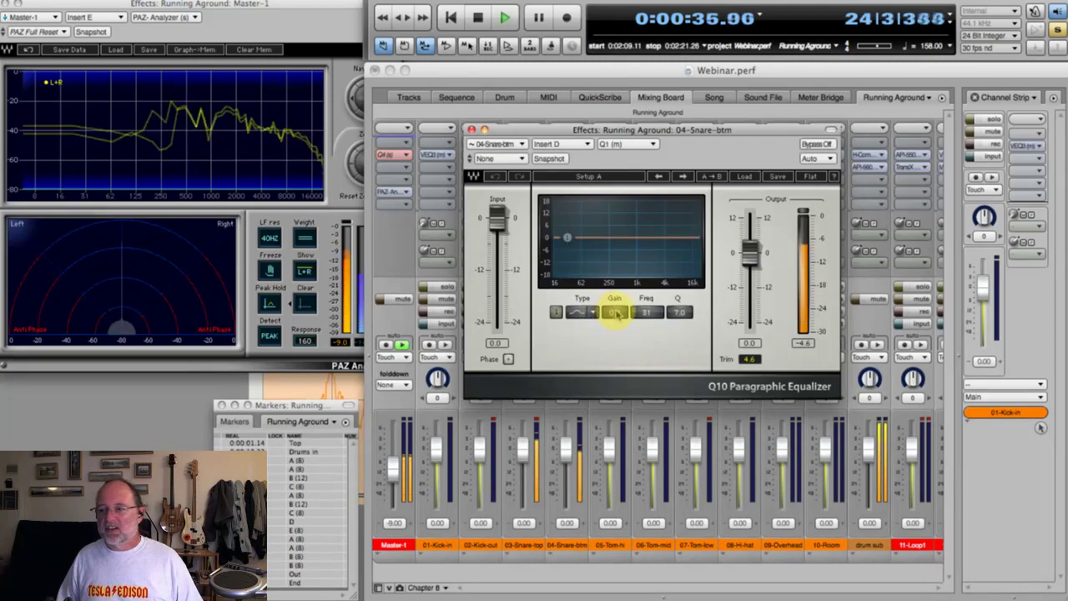
pyautogui.press('space')
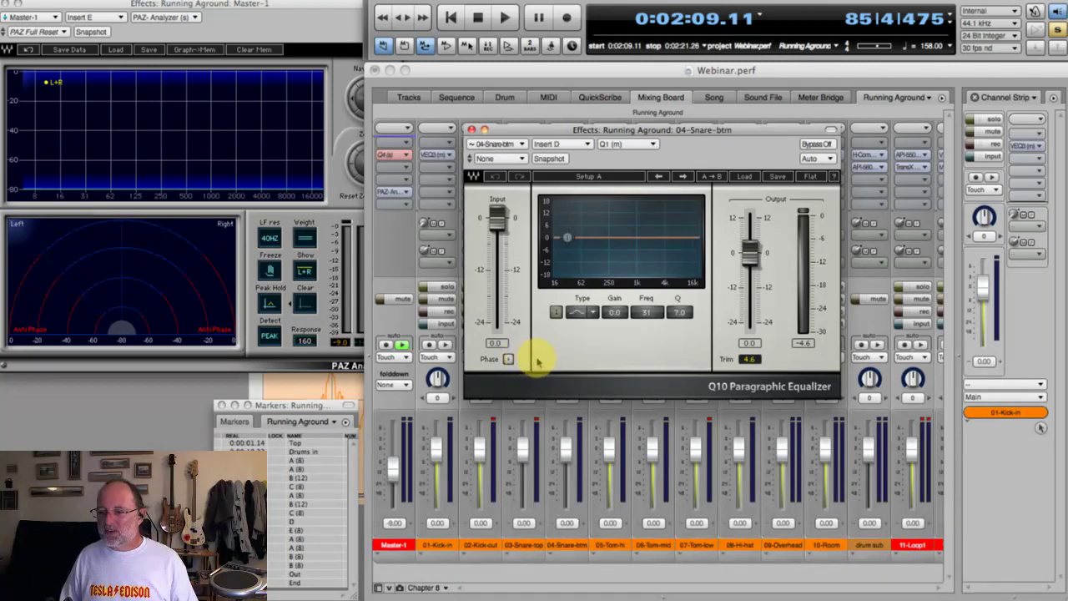
# Replay the snares from the Drums in marker and toggle the Q1's Phase inversion to compare, leaving it on
pyautogui.press('space')
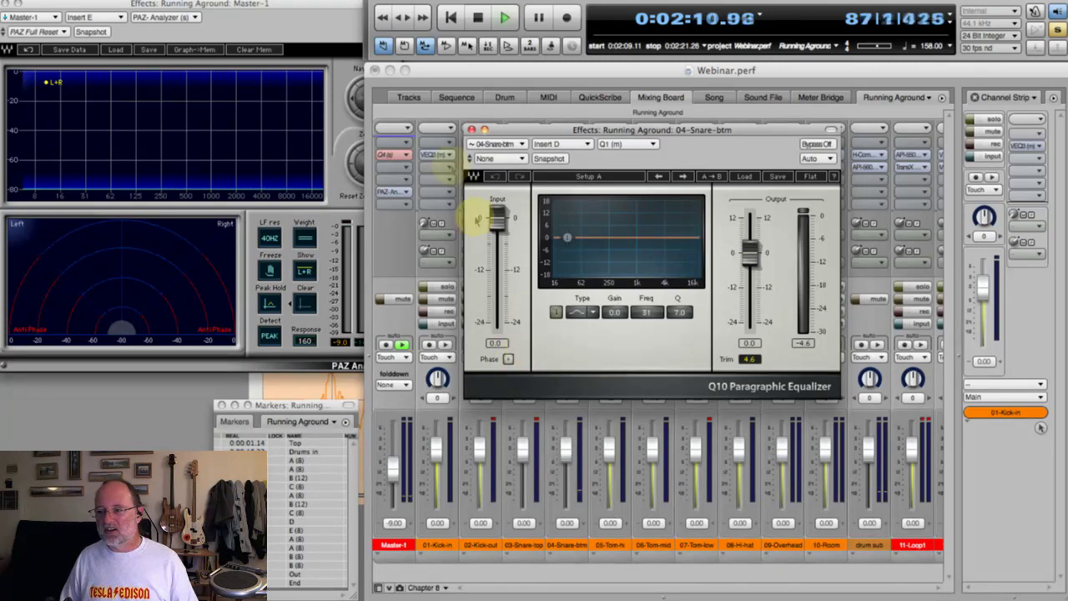
pyautogui.press('space')
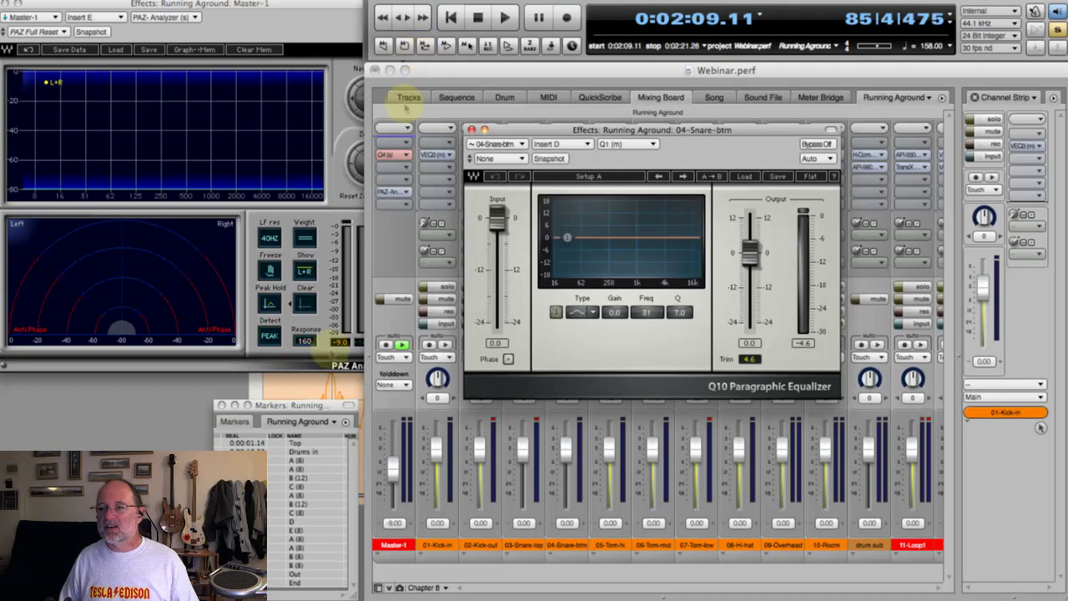
pyautogui.click(218, 444)
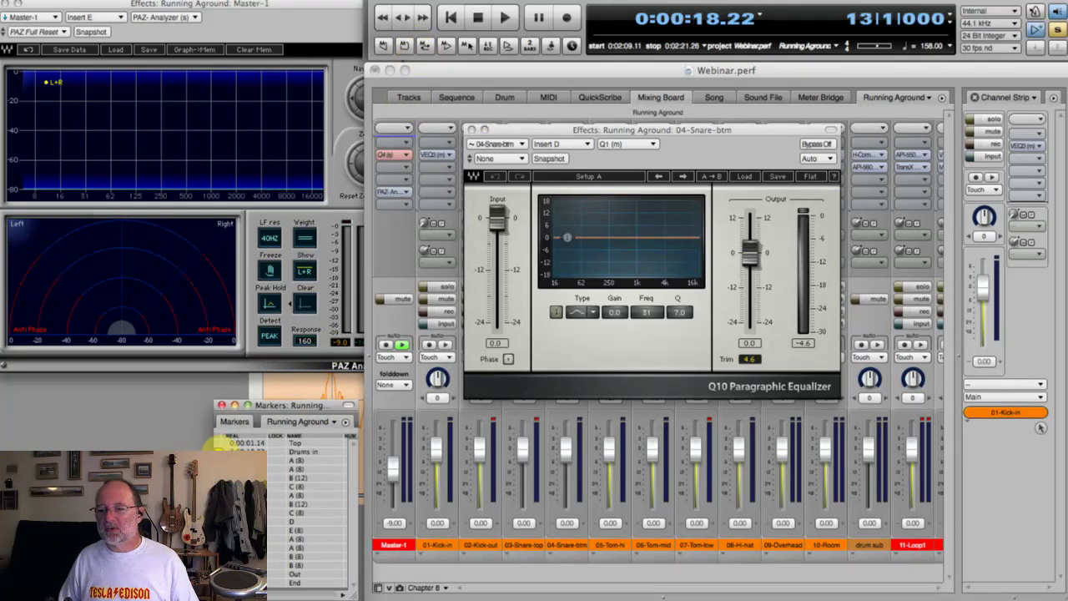
pyautogui.press('space')
pyautogui.click(695, 157)
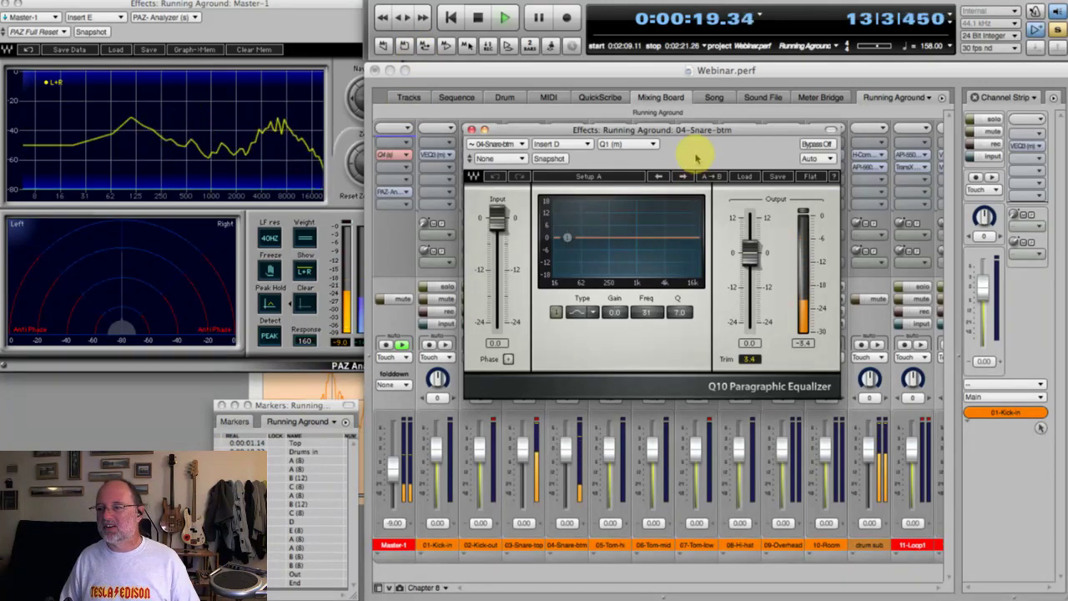
pyautogui.click(509, 360)
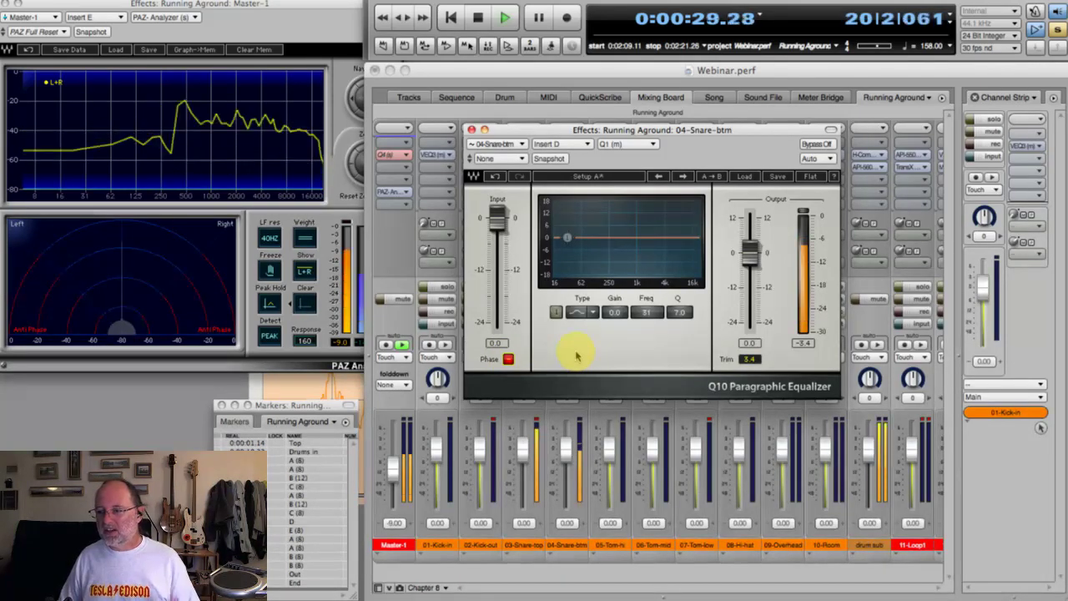
pyautogui.click(509, 359)
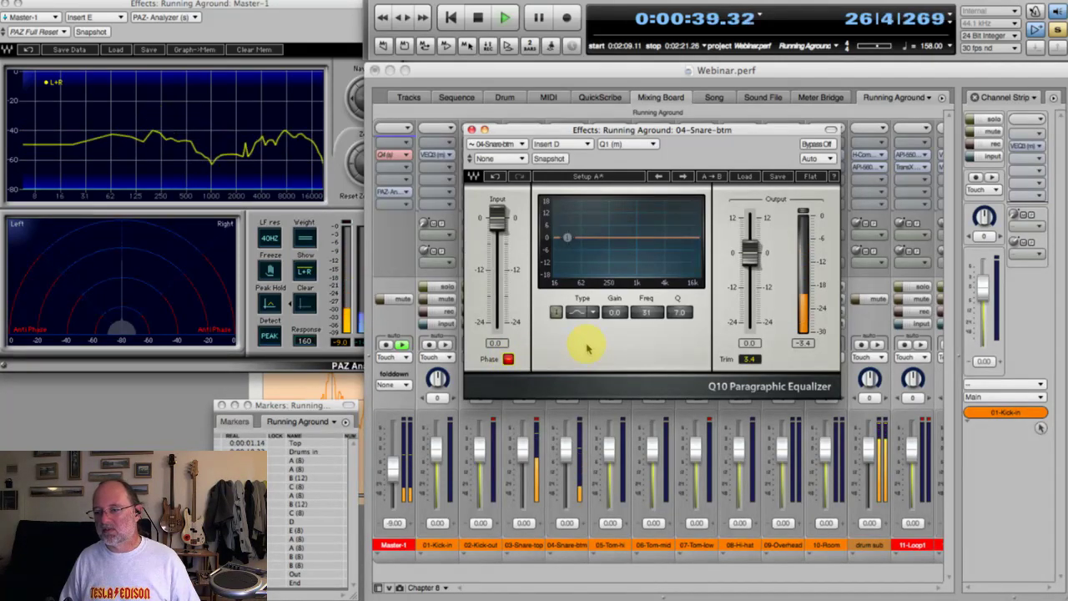
pyautogui.press('space')
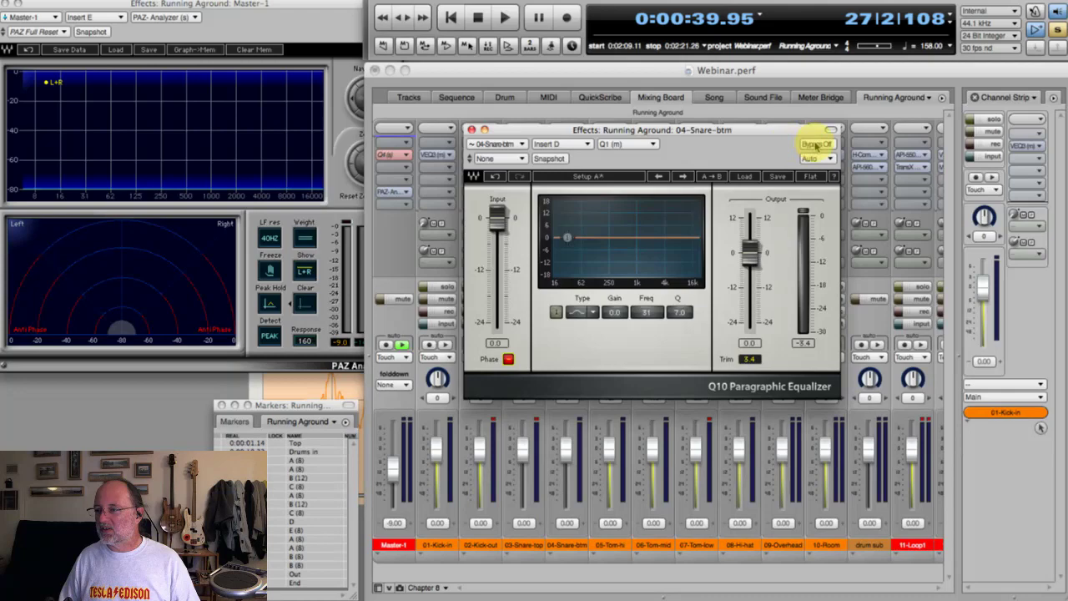
# Close the Q1, open the API-560 in insert B of 04-Snare-btm and take it out of bypass
pyautogui.click(471, 130)
pyautogui.click(570, 156)
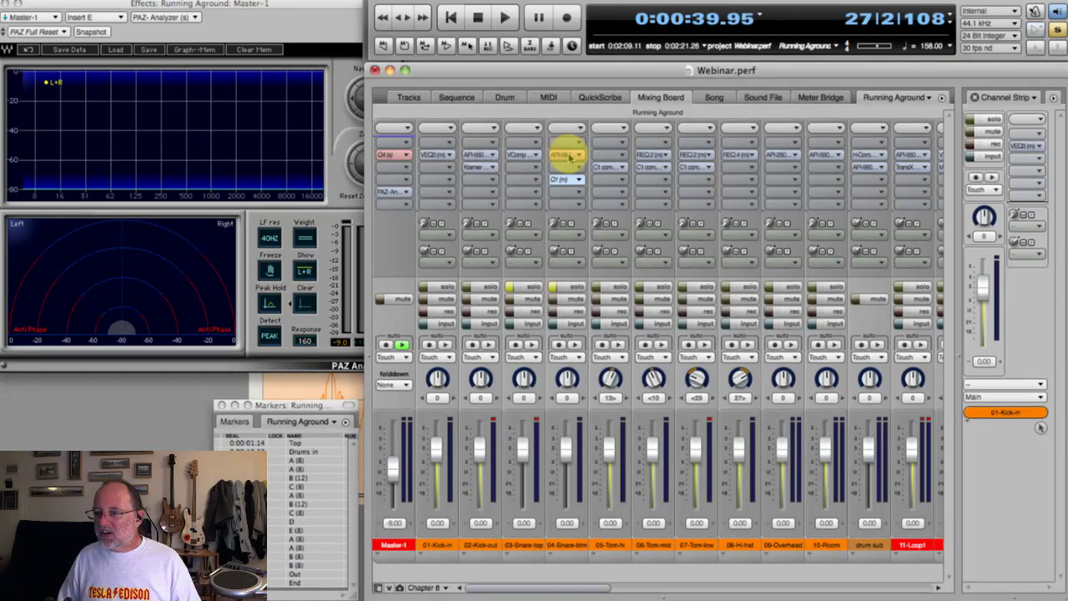
pyautogui.doubleClick(570, 156)
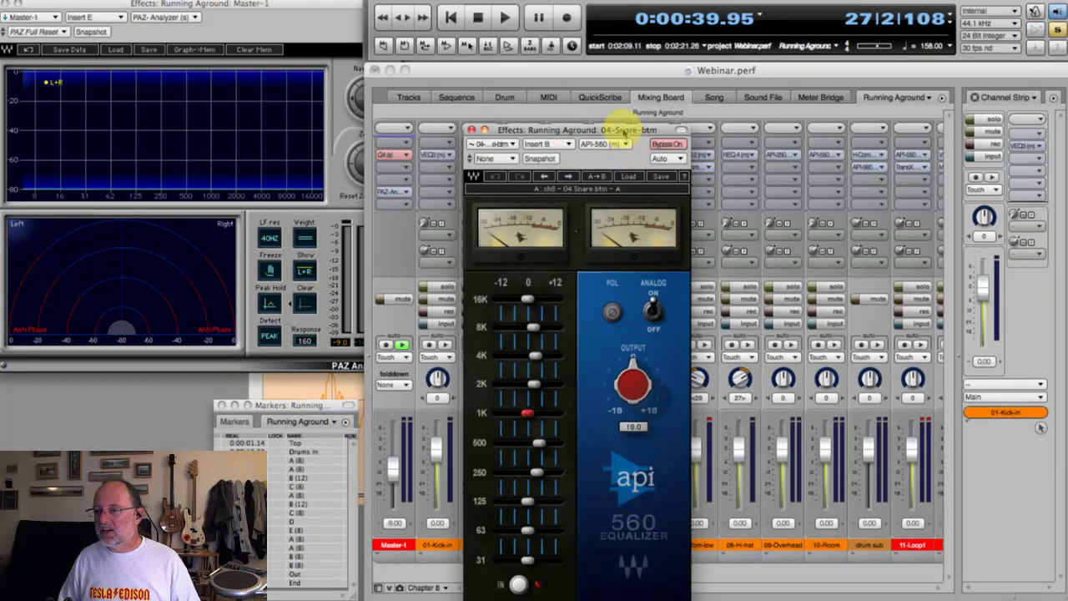
pyautogui.moveTo(627, 131); pyautogui.dragTo(650, 71)
pyautogui.click(690, 83)
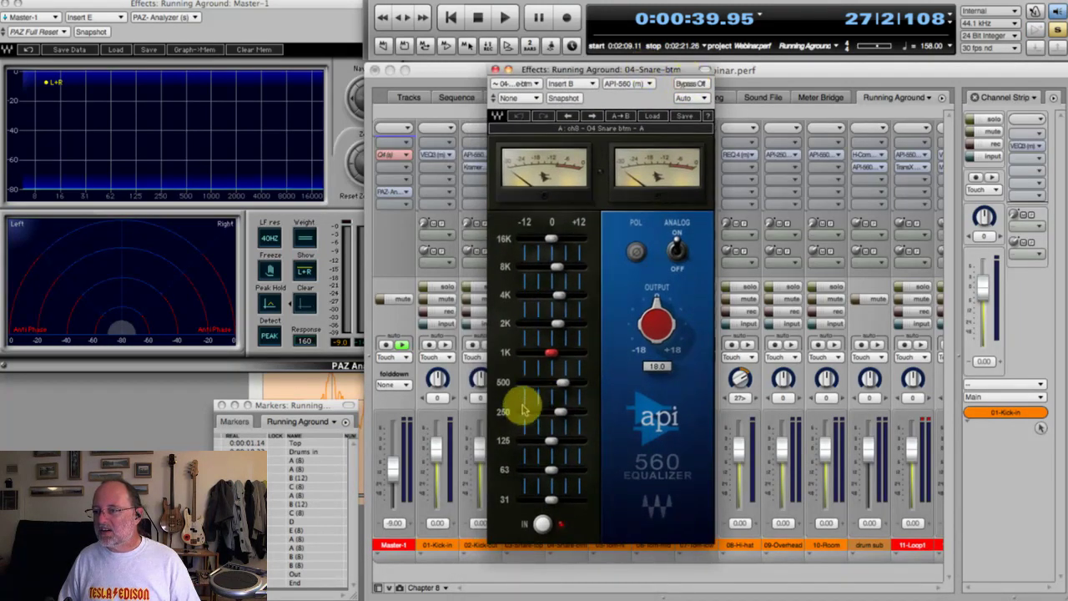
# Toggle the API-560's polarity switch to compare both settings during snare playback, and close its window
pyautogui.click(635, 256)
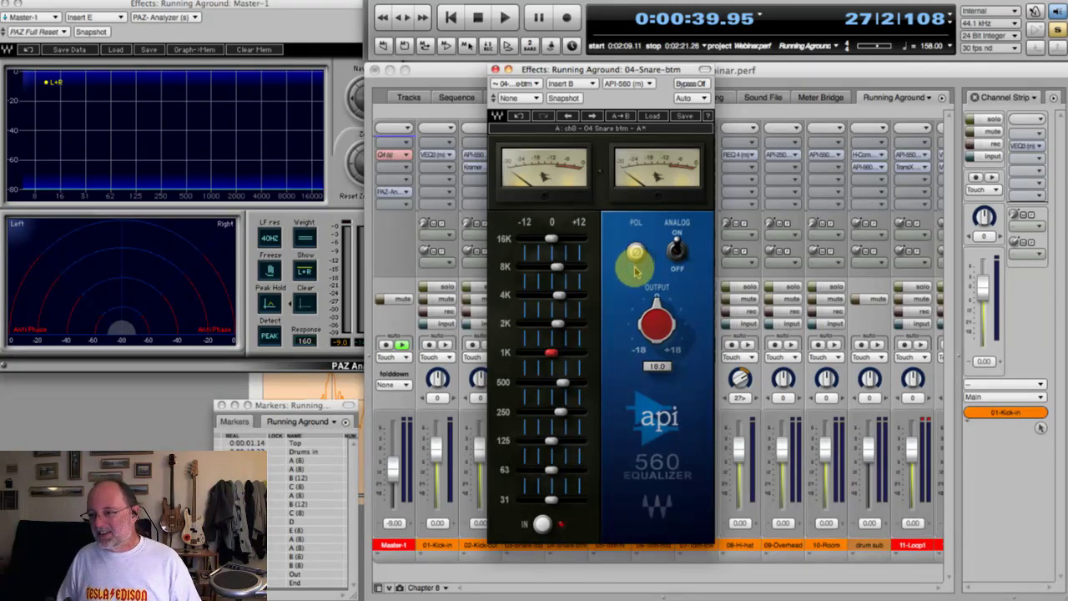
pyautogui.click(634, 252)
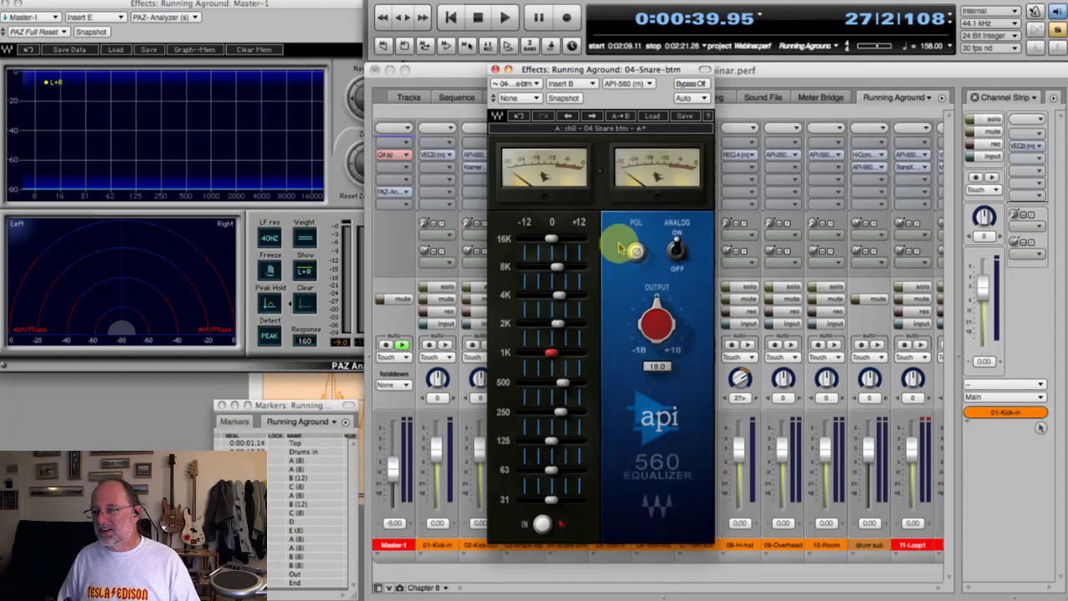
pyautogui.click(636, 255)
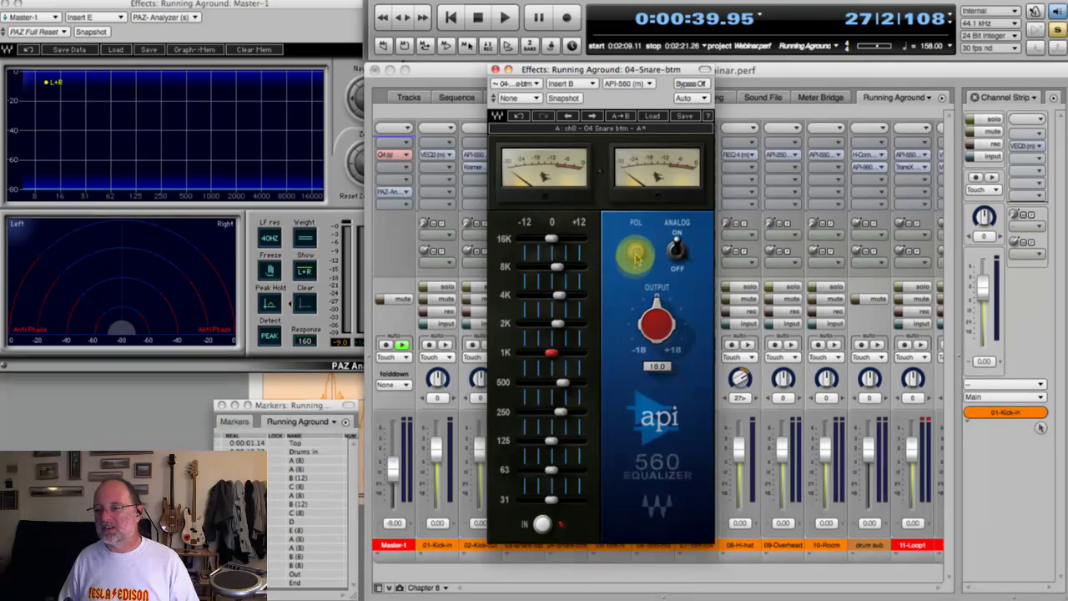
pyautogui.press('space')
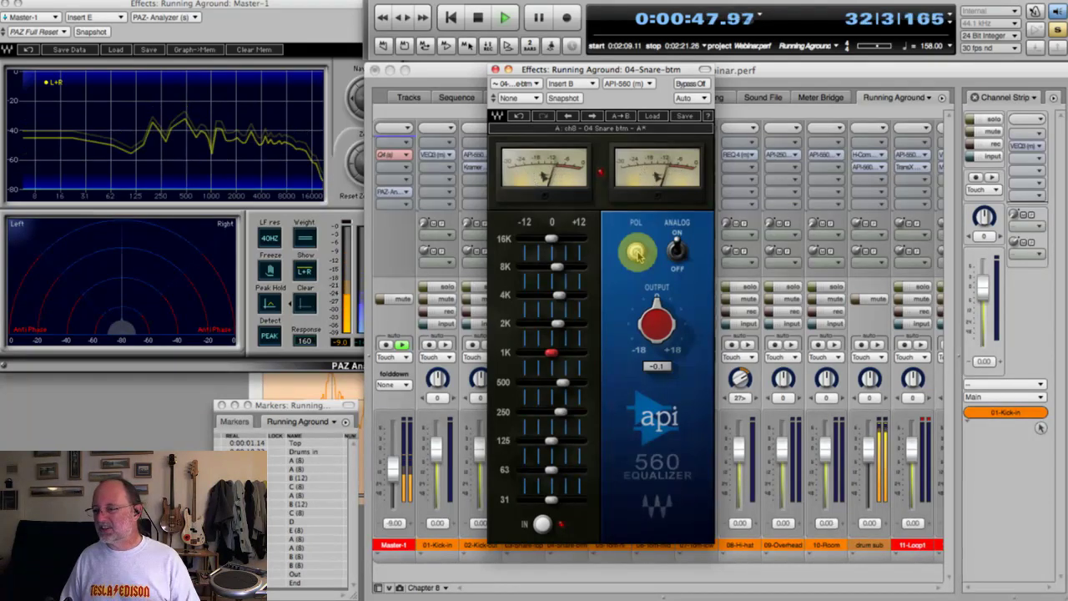
pyautogui.click(636, 254)
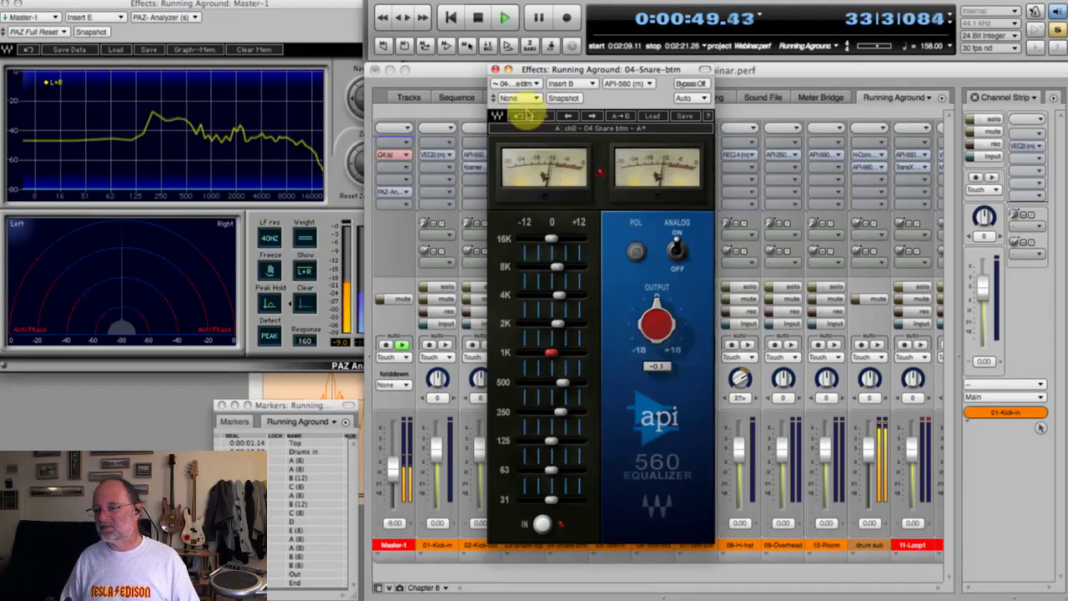
pyautogui.click(496, 68)
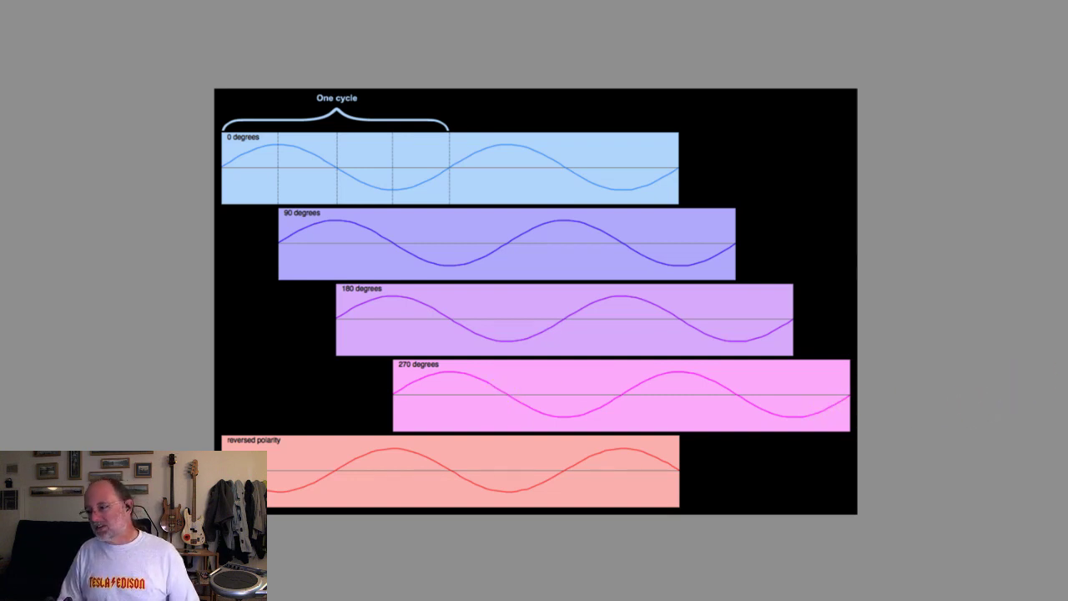
# Return to Digital Performer and browse the Waves plug-ins available for Master-1's second insert
pyautogui.press('super+Tab')
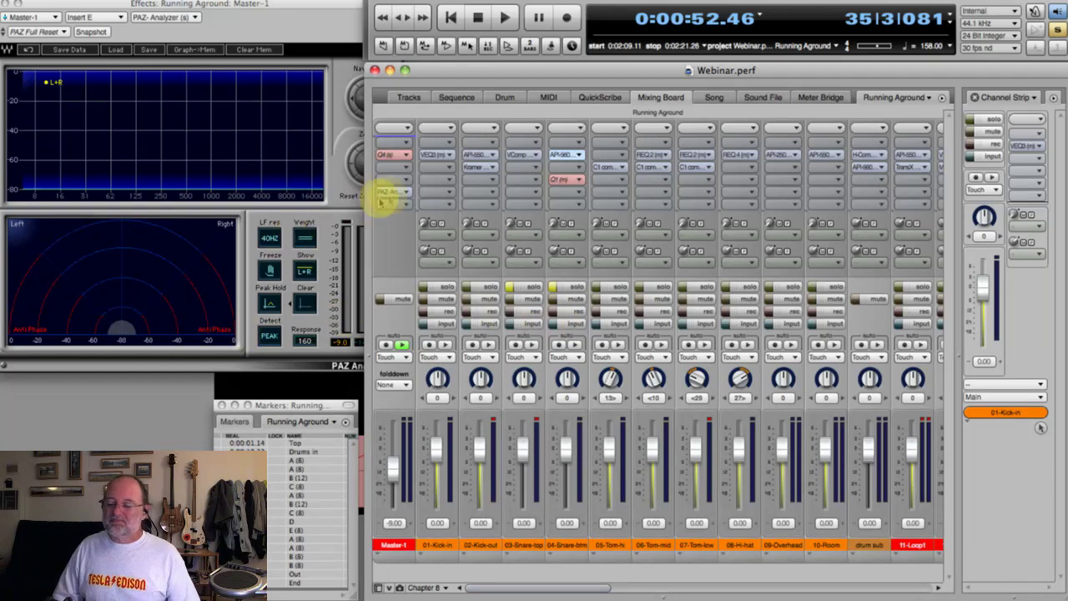
pyautogui.click(404, 156)
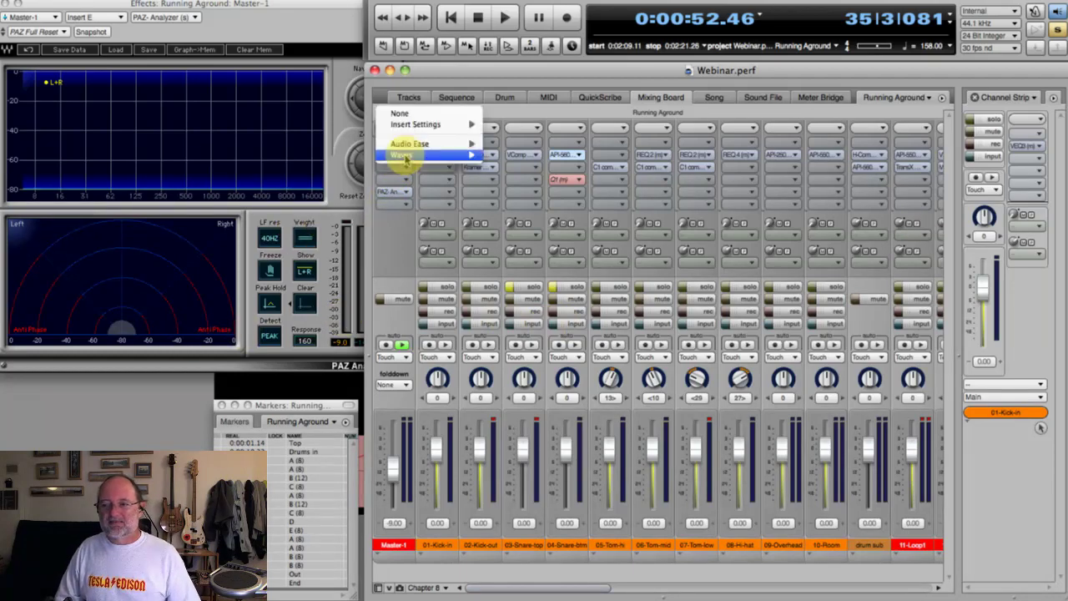
pyautogui.moveTo(405, 157)
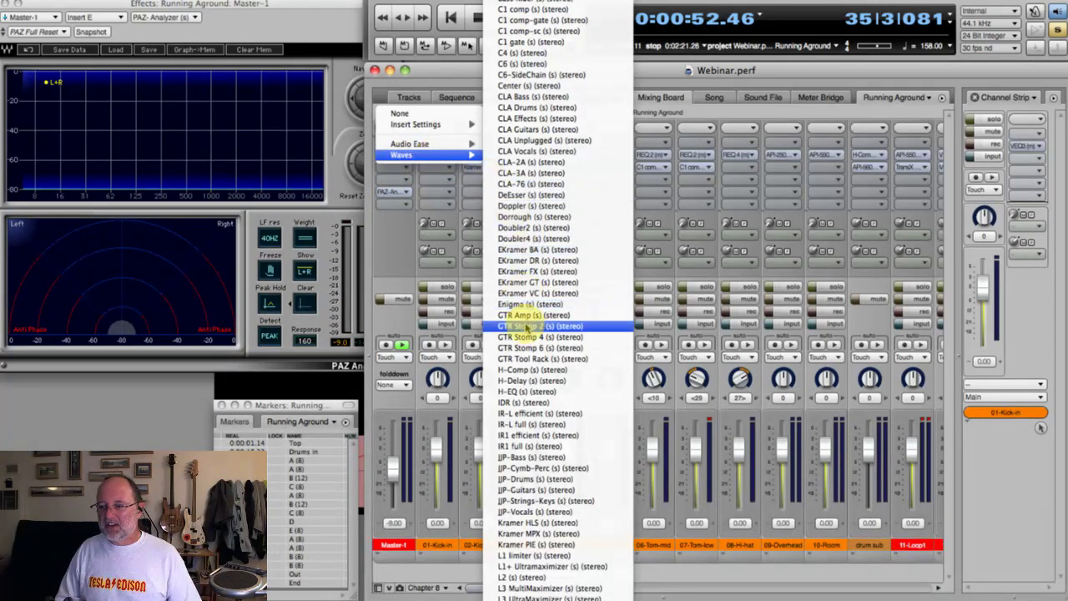
pyautogui.click(558, 555)
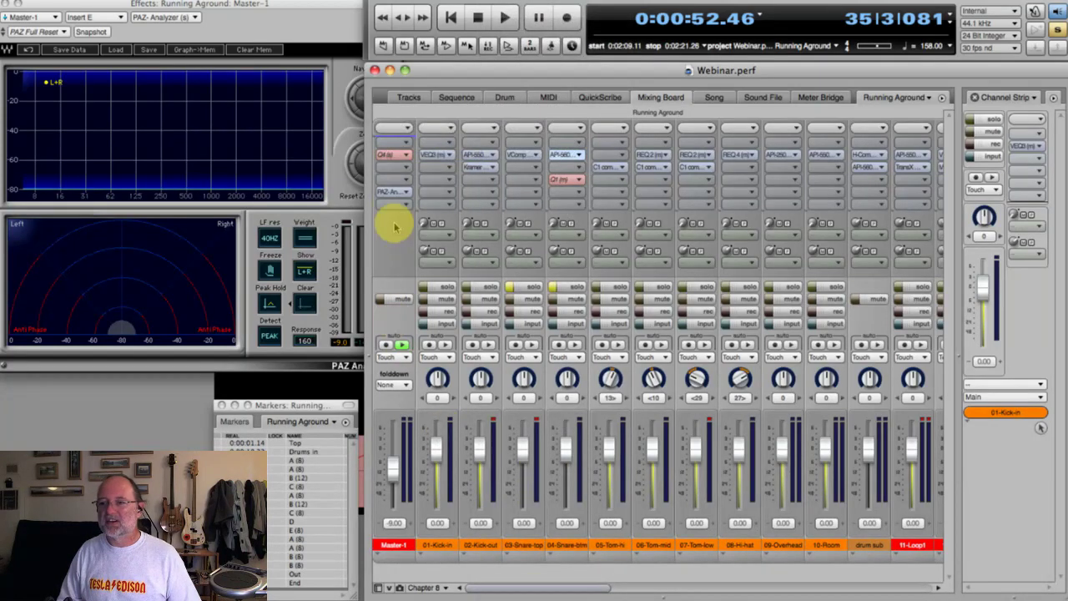
# Insert LinEQ Broadband in insert B of Master-1 and clear the solos on both snare tracks
pyautogui.moveTo(620, 70); pyautogui.dragTo(593, 113)
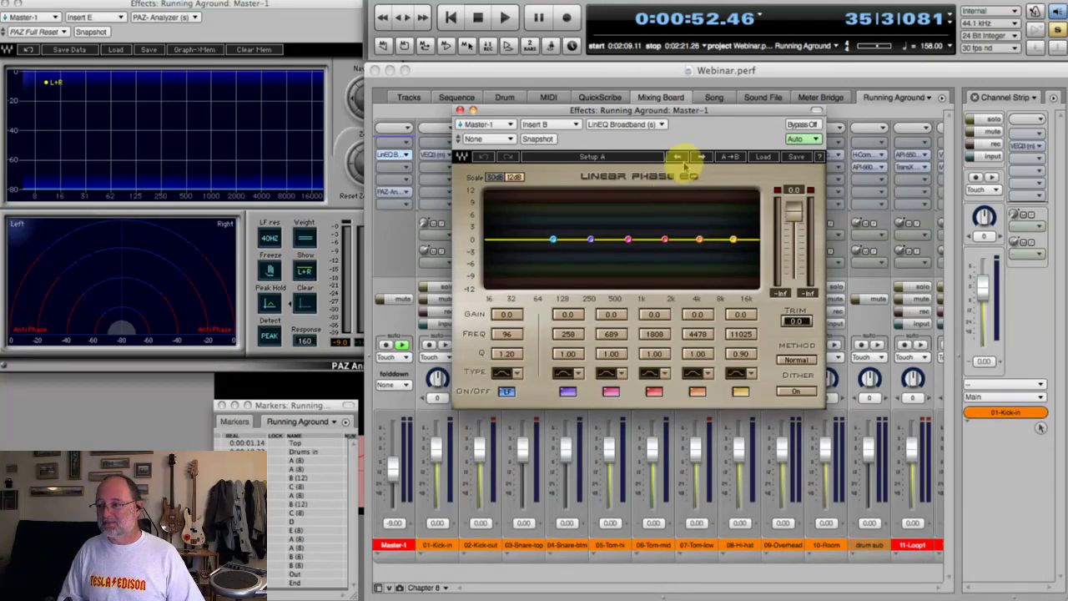
pyautogui.moveTo(675, 111); pyautogui.dragTo(388, 251)
pyautogui.click(560, 291)
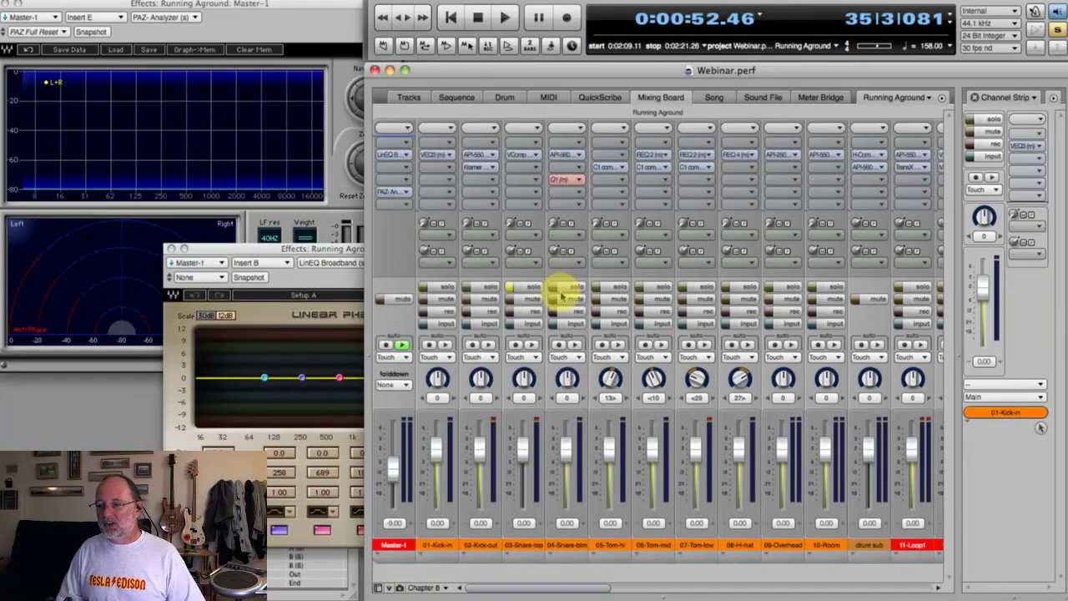
pyautogui.moveTo(345, 249); pyautogui.dragTo(680, 124)
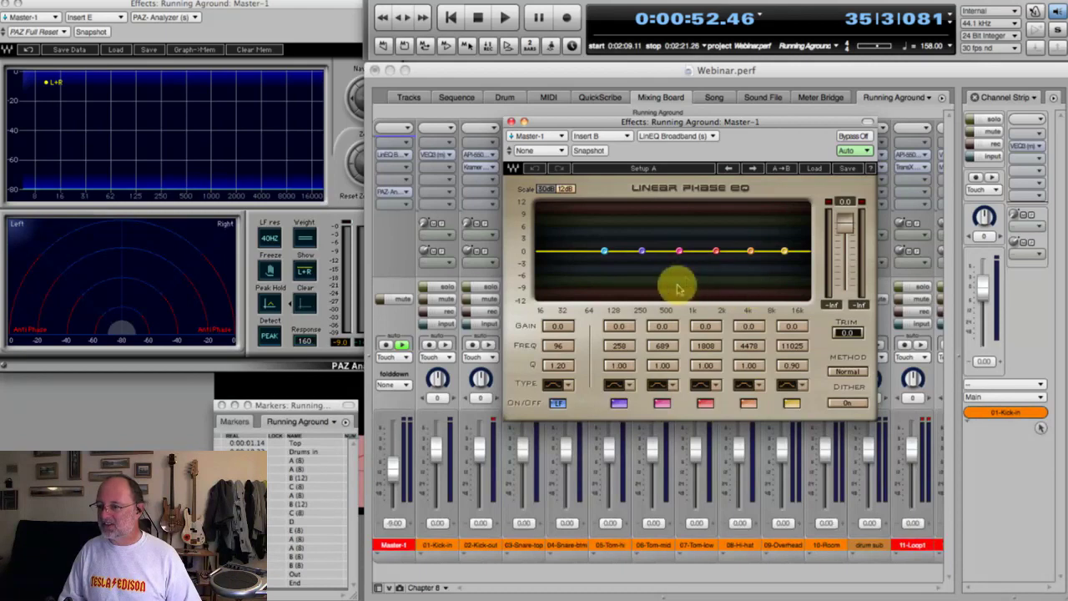
# During mix playback, boost the LinEQ Broadband's 4393 Hz band with a Q of 6.50 and Trim at -2.8, finishing at 5.5 dB gain
pyautogui.press('space')
pyautogui.moveTo(741, 260); pyautogui.dragTo(749, 224)
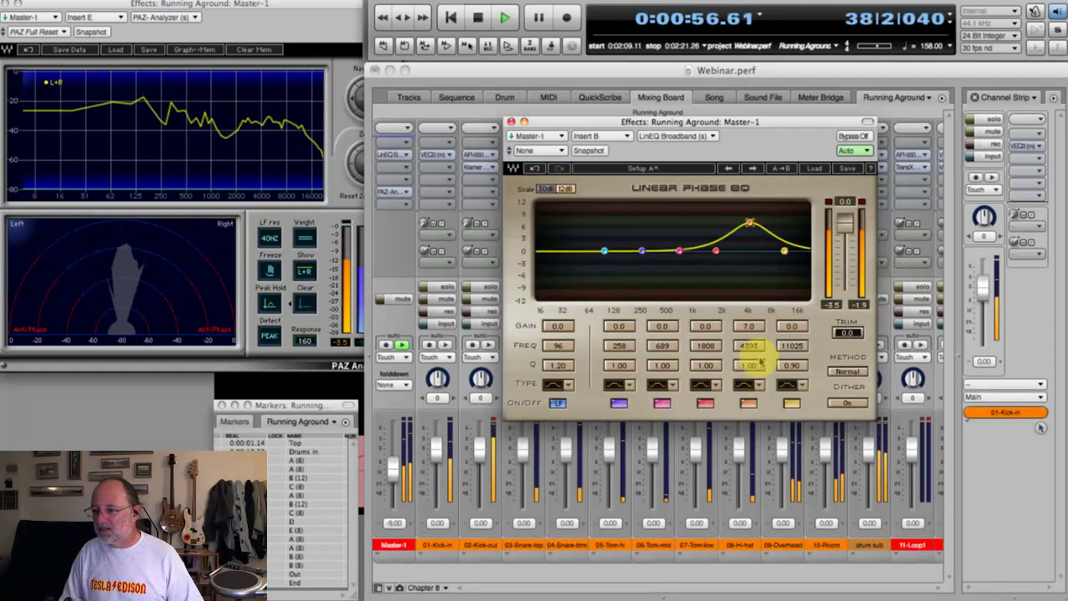
pyautogui.moveTo(748, 371); pyautogui.dragTo(749, 219)
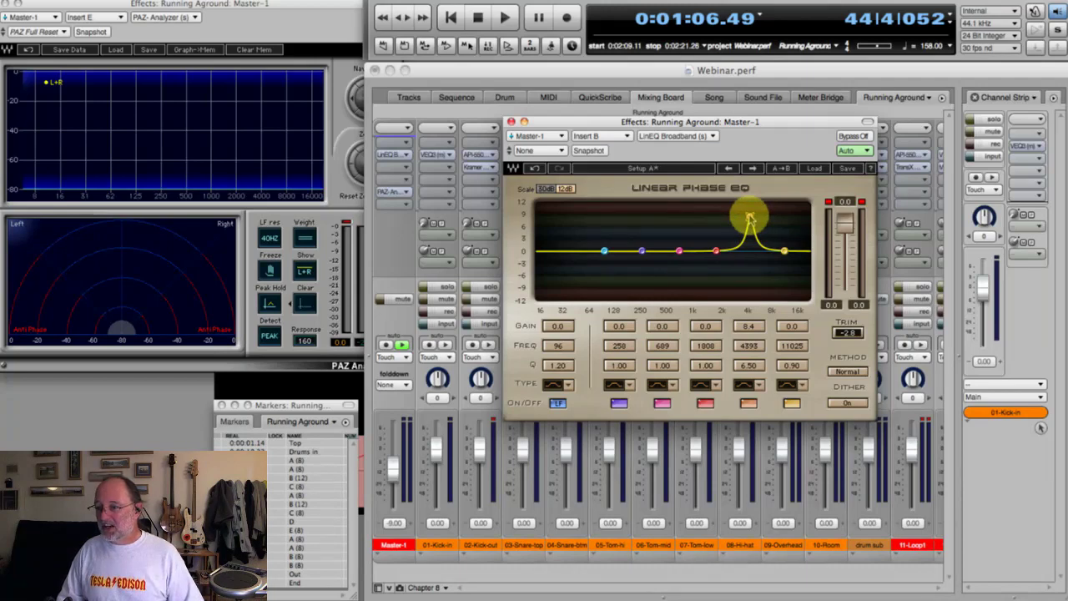
pyautogui.press('space')
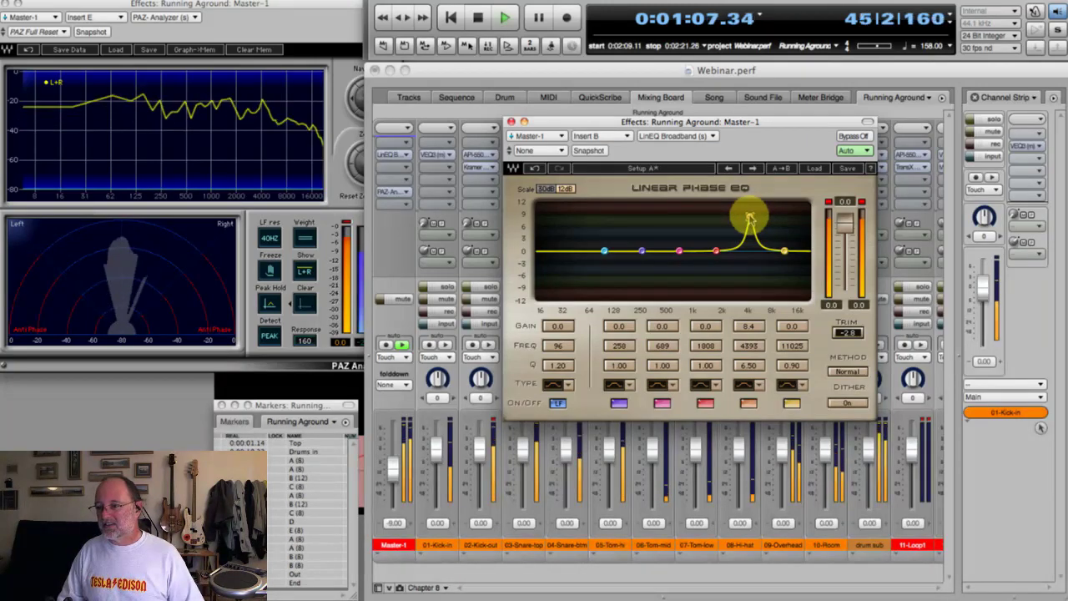
pyautogui.press('space')
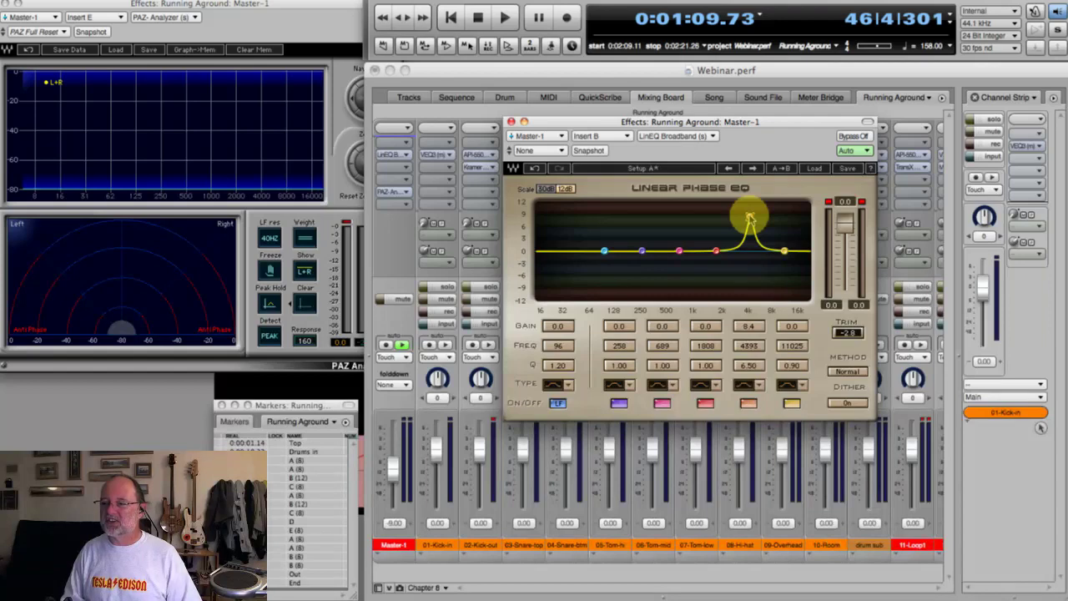
pyautogui.moveTo(750, 217)
pyautogui.mouseDown()
pyautogui.moveTo(750, 247)
pyautogui.moveTo(750, 229)
pyautogui.mouseUp()
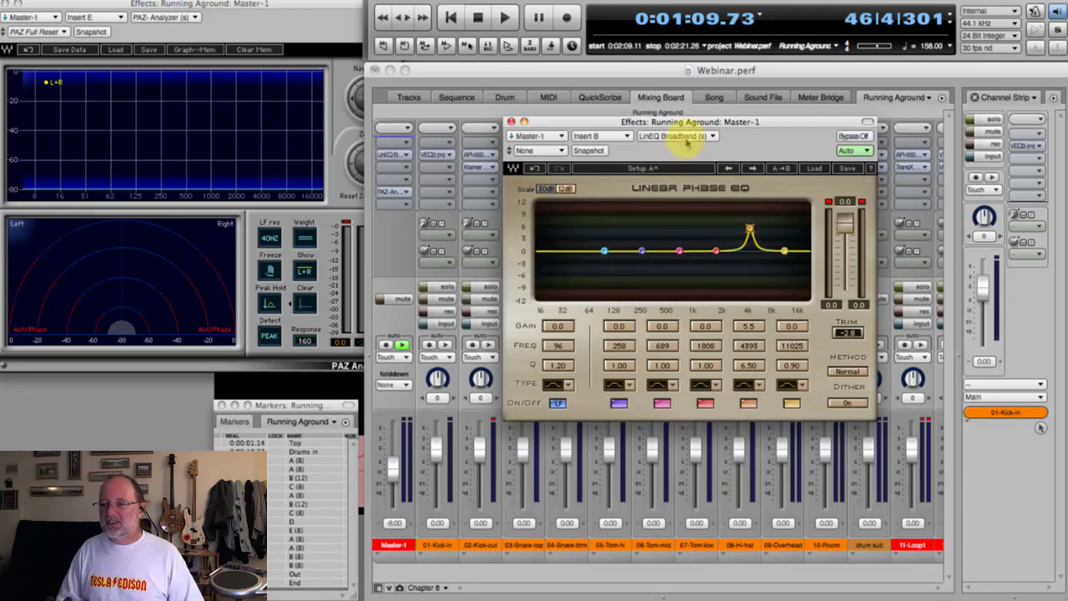
# Replace the plug-in with LinEQ Lowband, enable its 32 Hz low-cut band and set the third band's frequency to 312 Hz
pyautogui.click(708, 136)
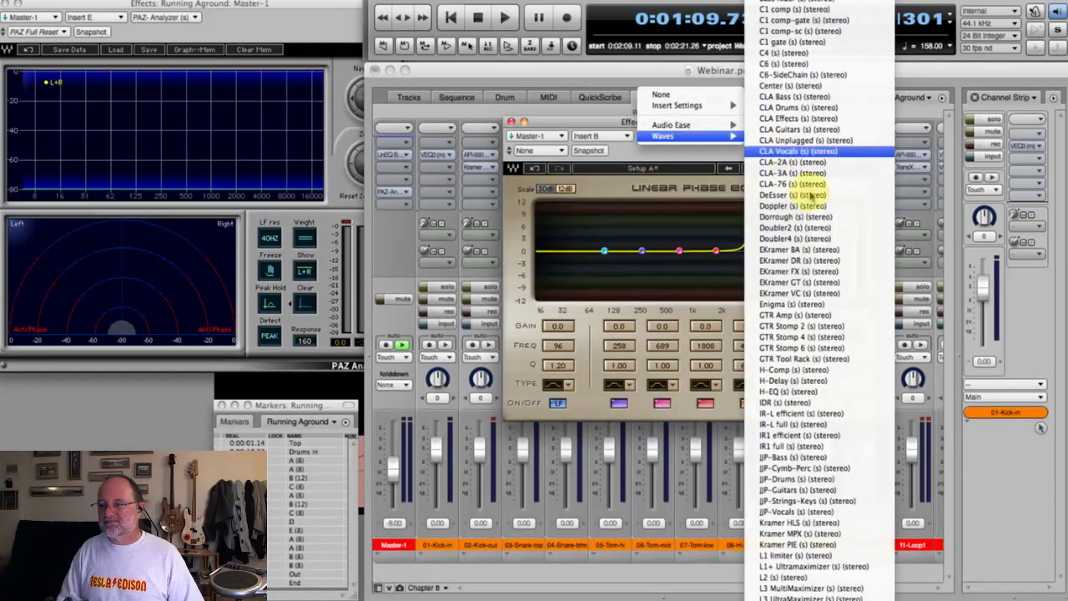
pyautogui.click(793, 386)
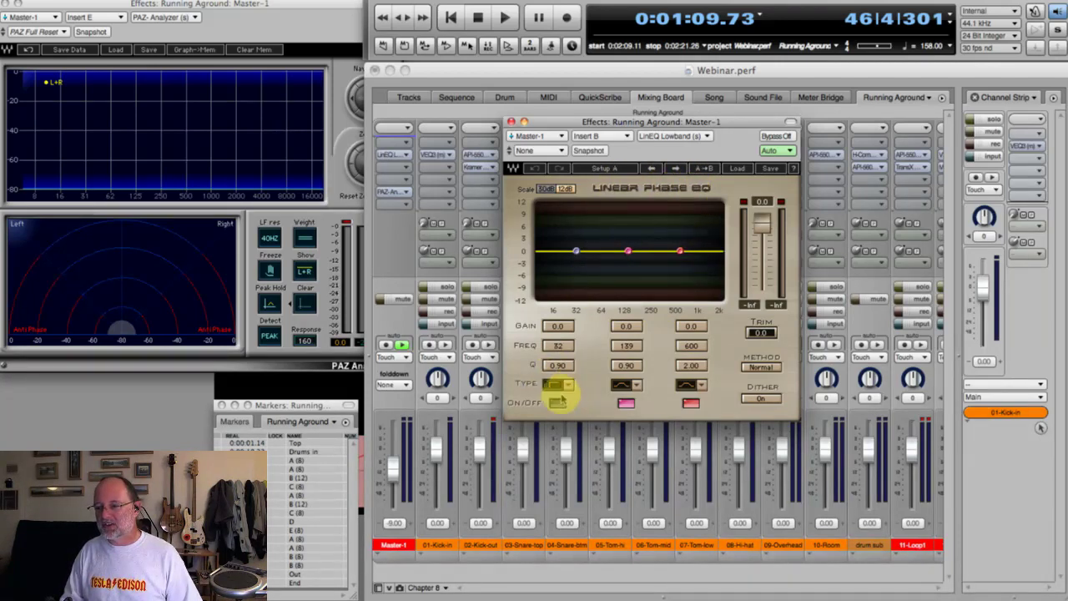
pyautogui.click(558, 404)
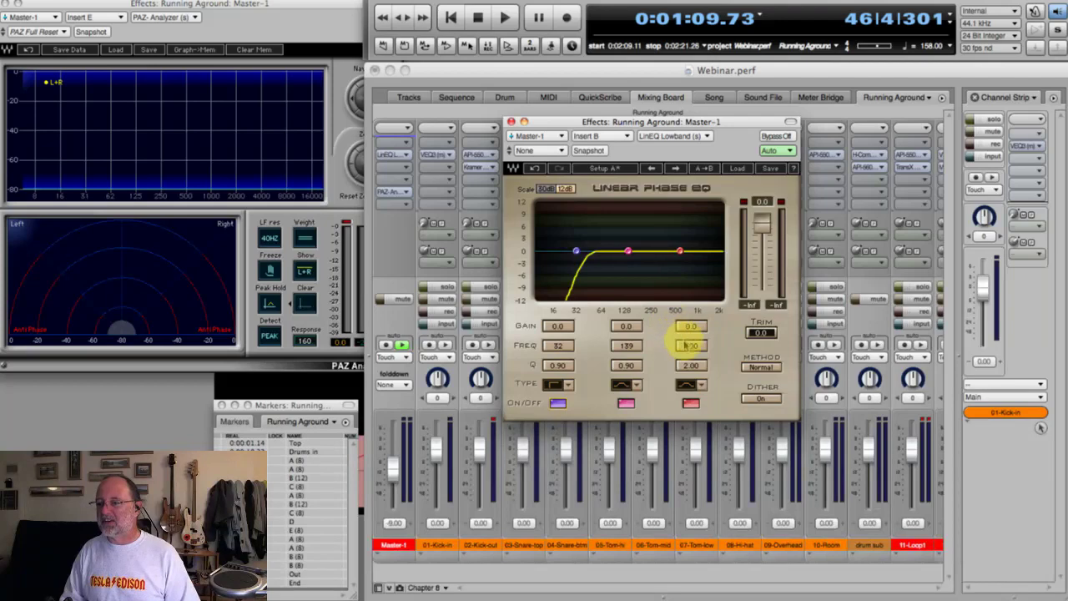
pyautogui.moveTo(691, 344); pyautogui.dragTo(749, 341)
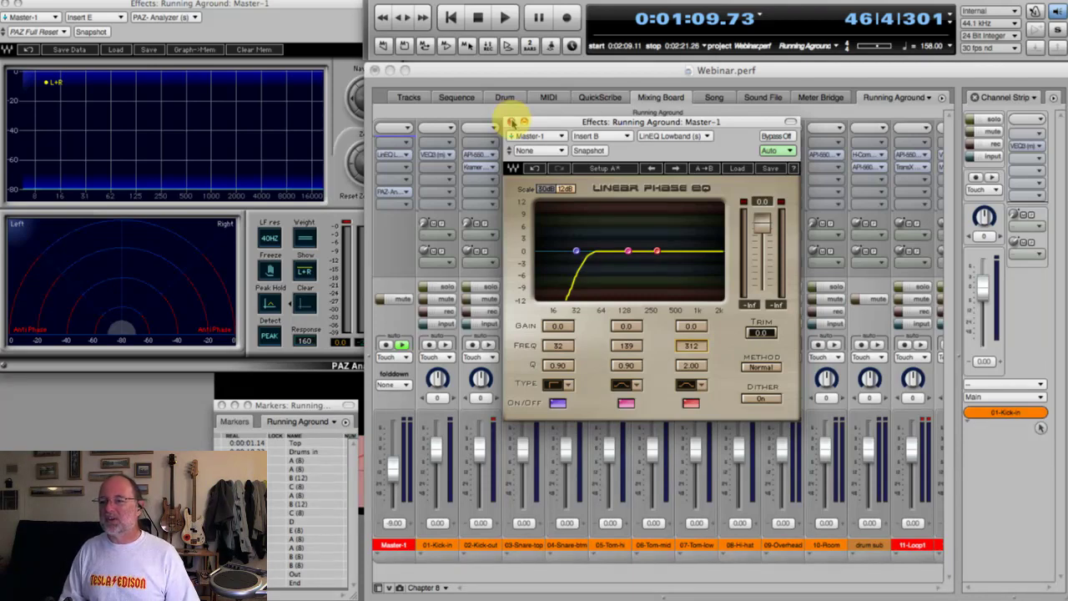
# Bypass the LinEQ Lowband on Master-1 and close its window
pyautogui.click(512, 122)
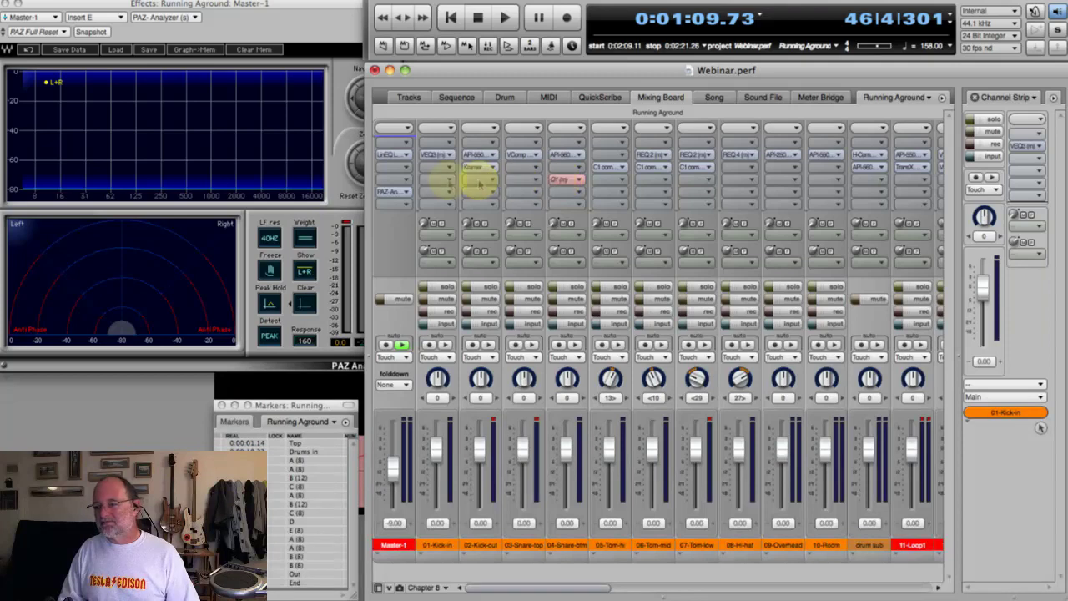
pyautogui.click(399, 156)
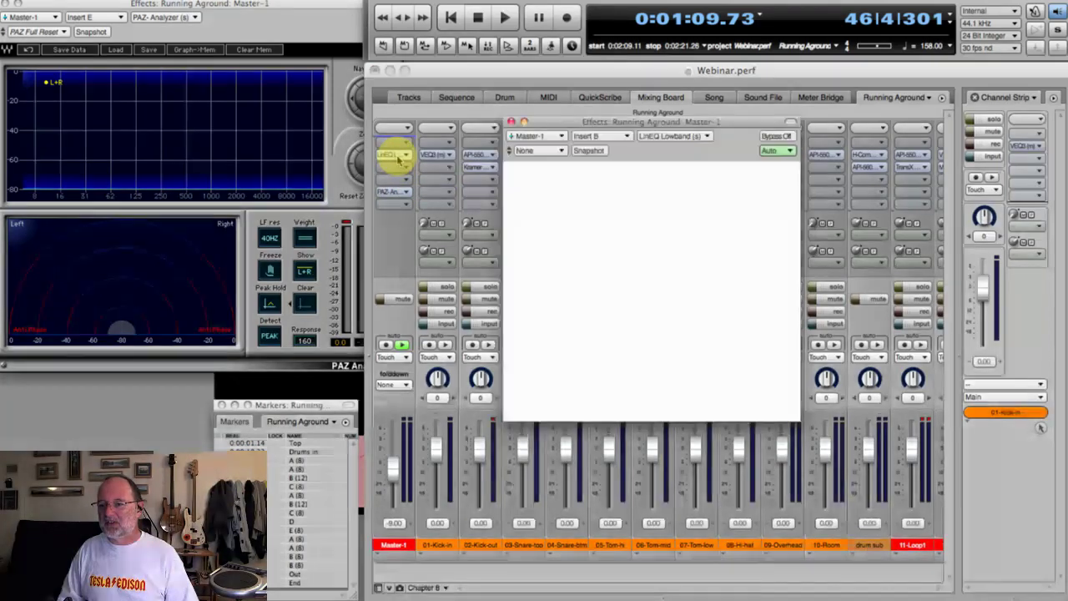
pyautogui.click(786, 136)
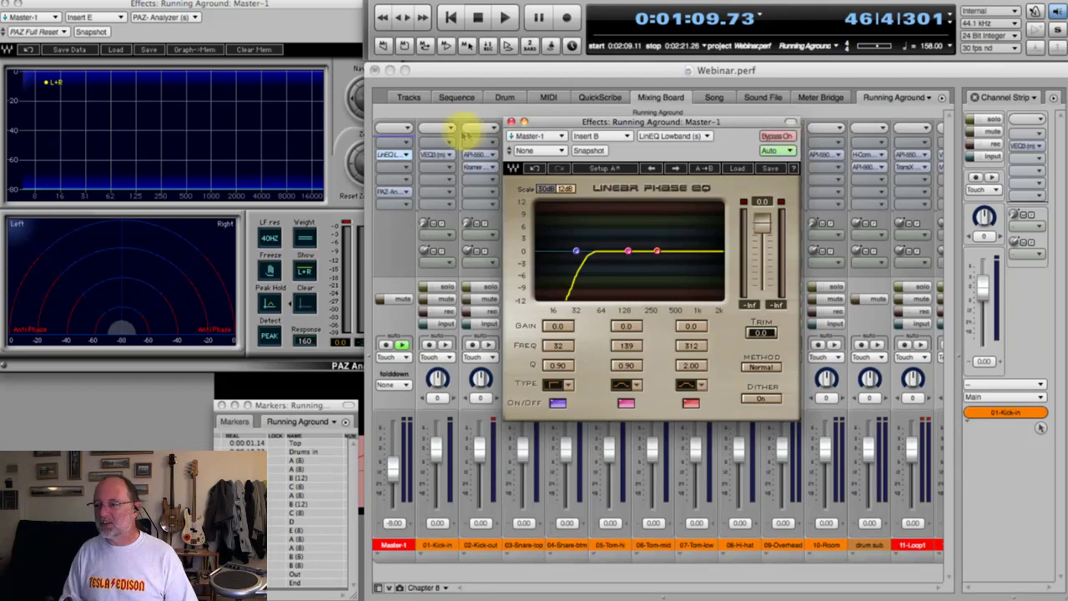
pyautogui.click(511, 122)
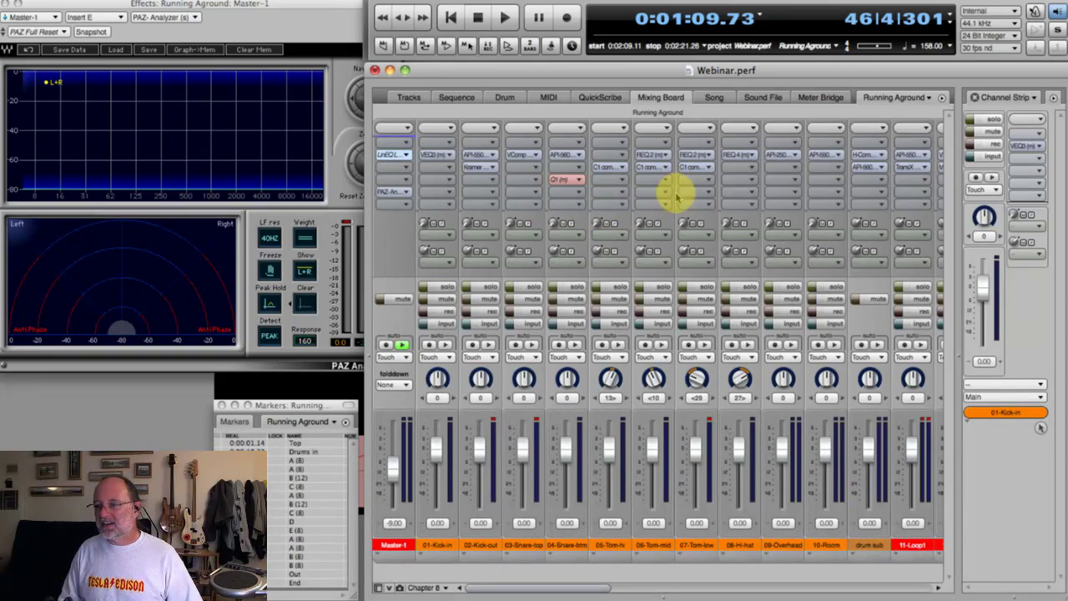
# Inspect the VComp on 03-Snare-top and the API-560 on 04-Snare-btm for polarity controls, closing each window
pyautogui.click(524, 156)
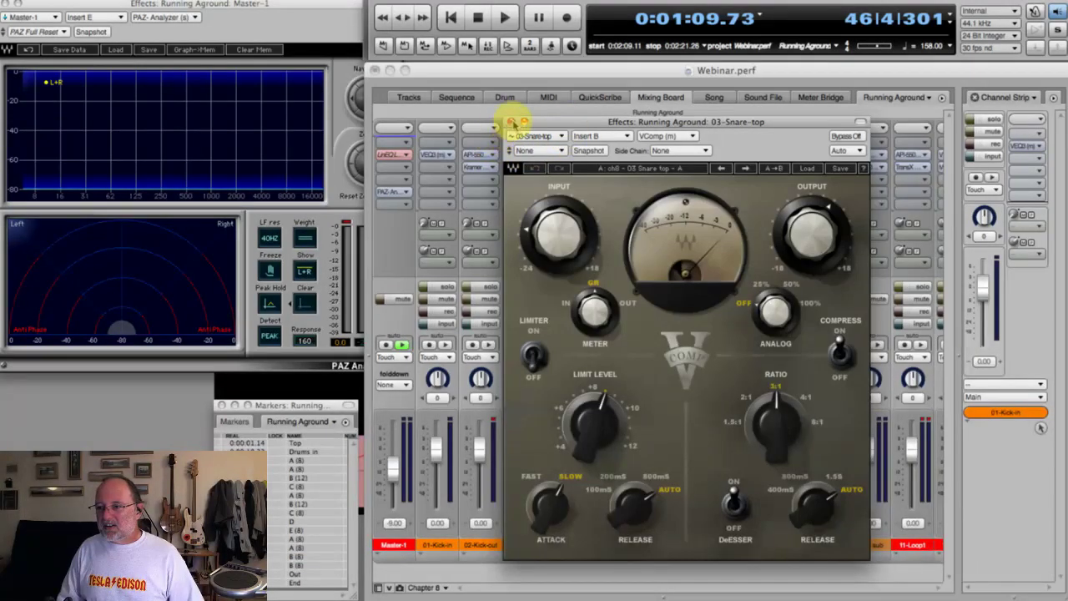
pyautogui.click(510, 122)
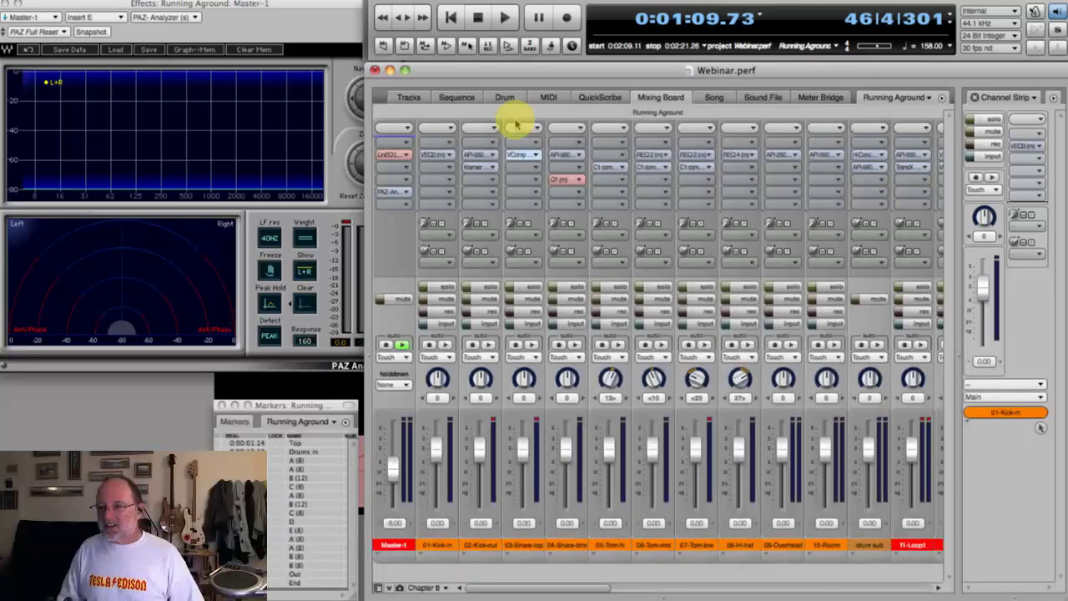
pyautogui.click(565, 157)
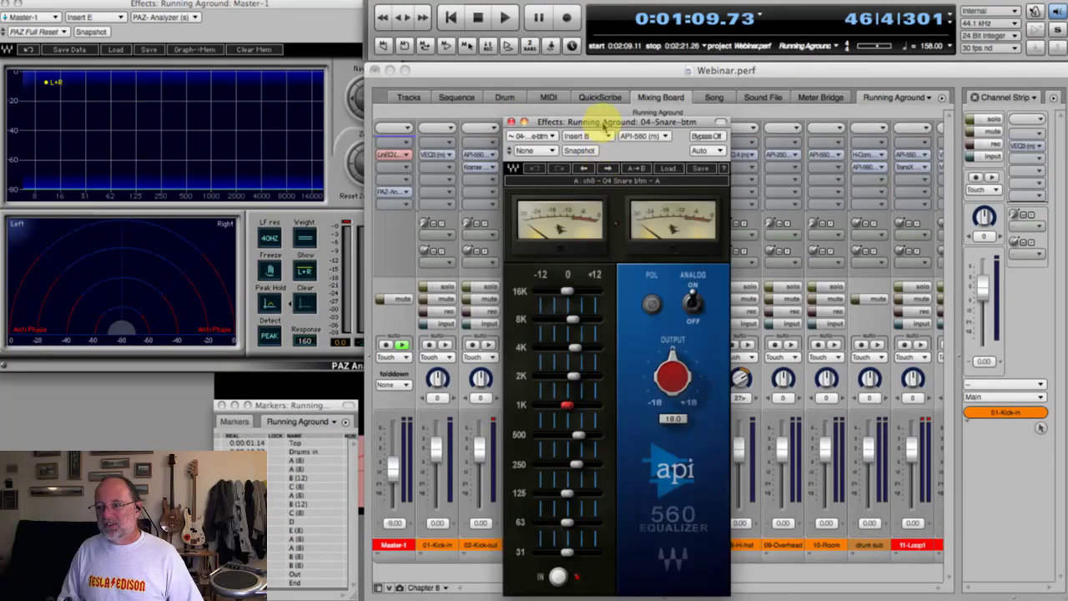
pyautogui.moveTo(609, 122); pyautogui.dragTo(621, 71)
pyautogui.click(527, 67)
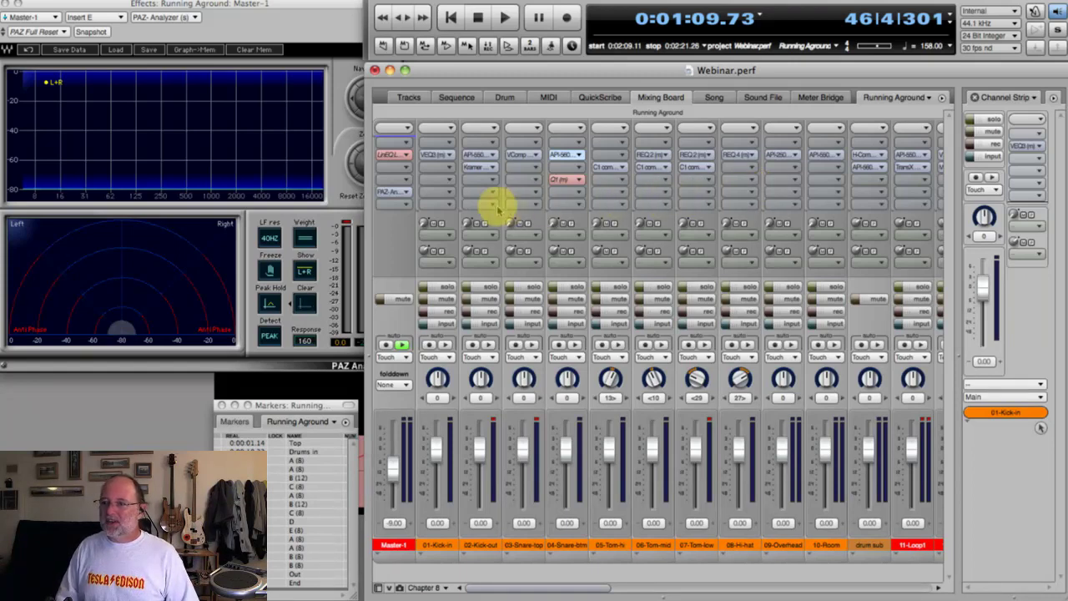
# Examine the VEQ3's Phase switch on 01-Kick-in and review the API-560 on 04-Snare-btm, closing both windows
pyautogui.click(438, 157)
pyautogui.moveTo(679, 75); pyautogui.dragTo(616, 132)
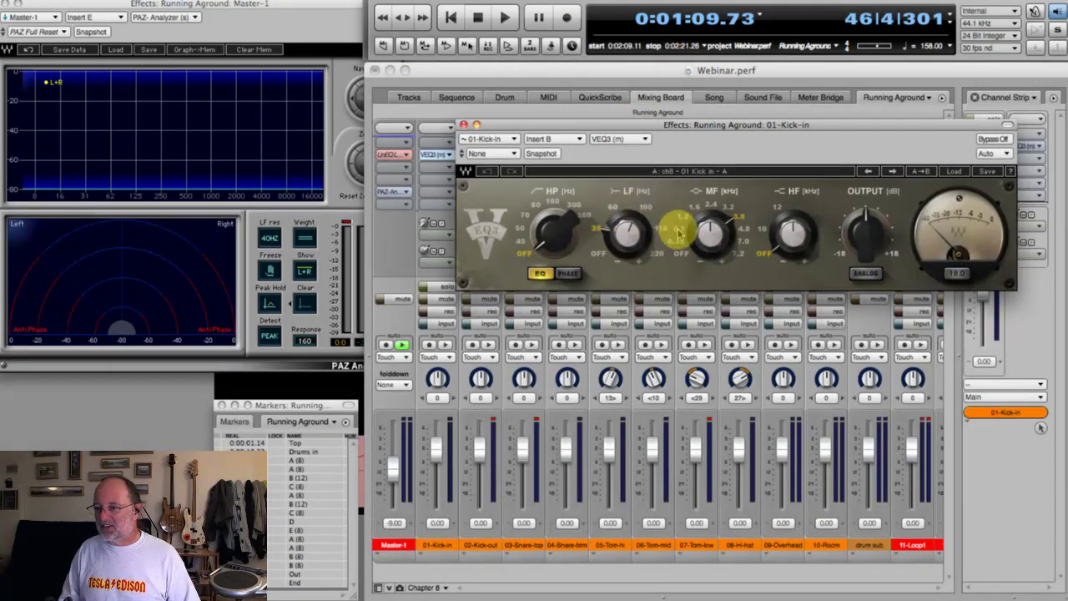
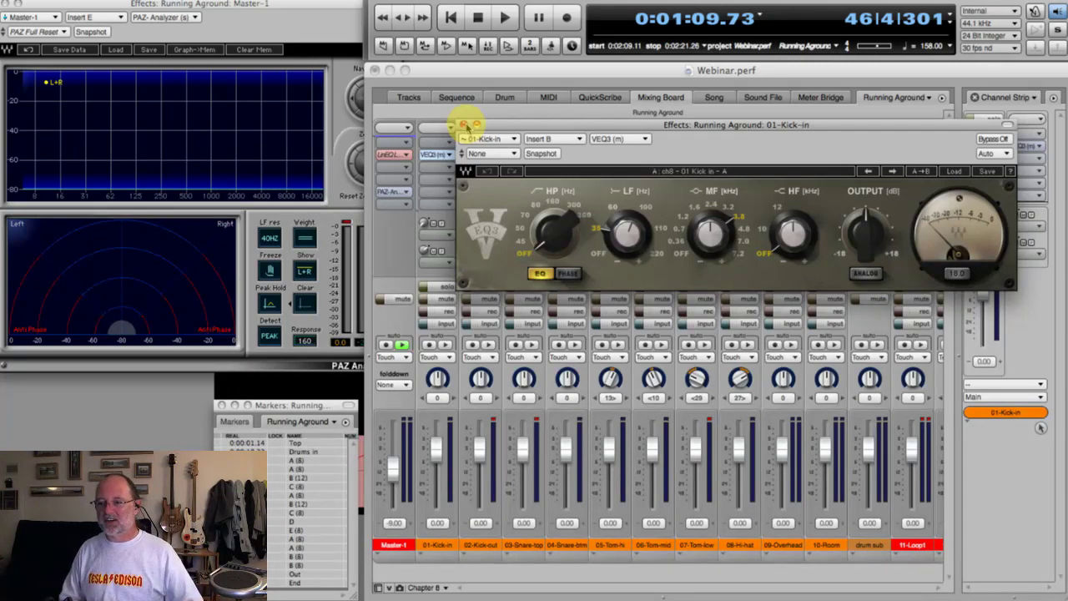
pyautogui.click(464, 124)
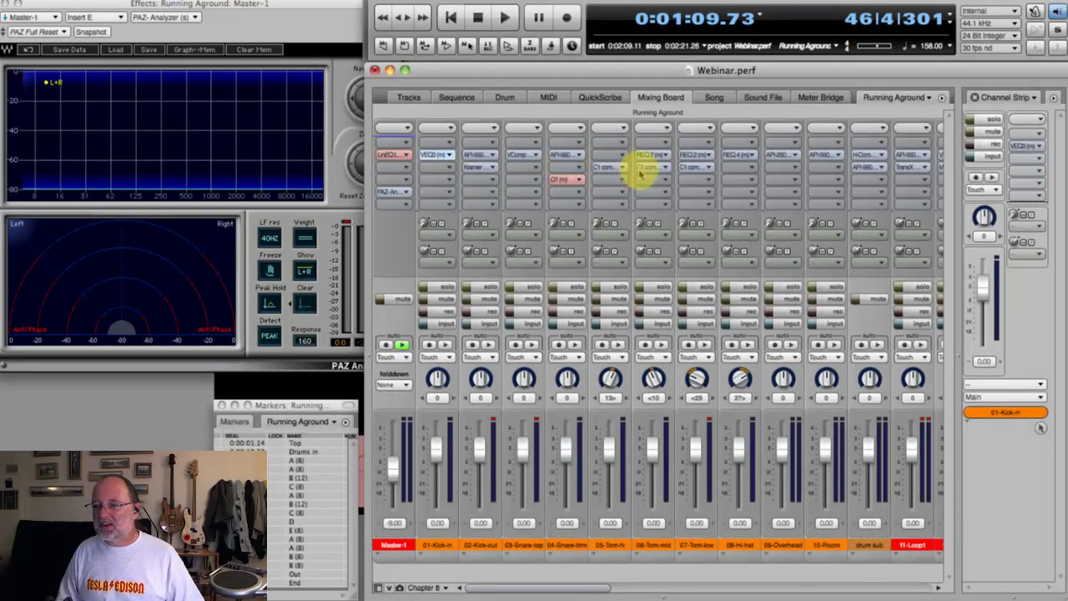
pyautogui.doubleClick(570, 156)
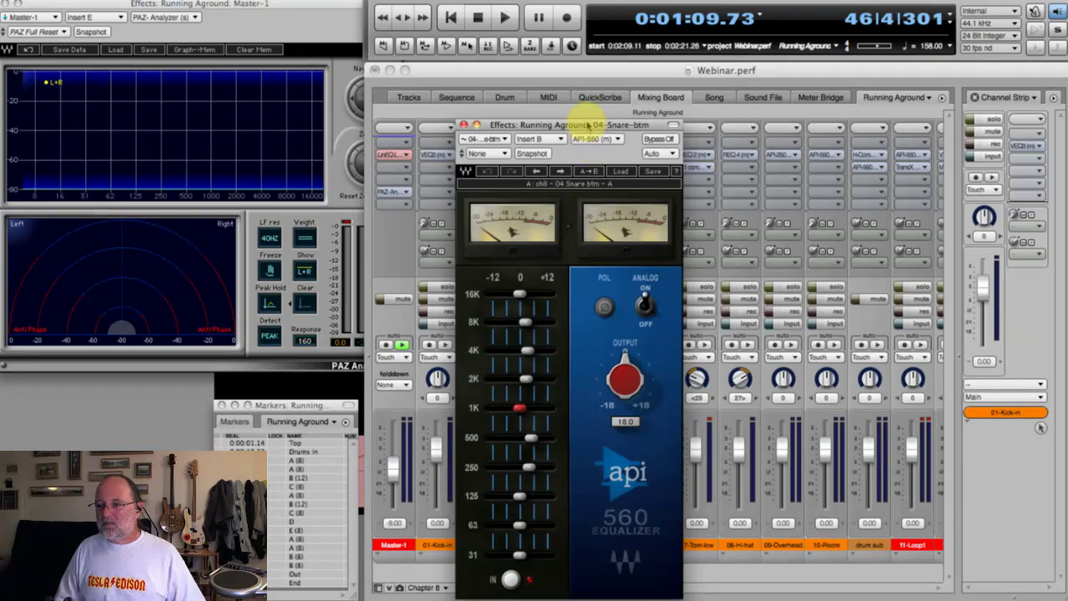
pyautogui.moveTo(589, 125); pyautogui.dragTo(619, 65)
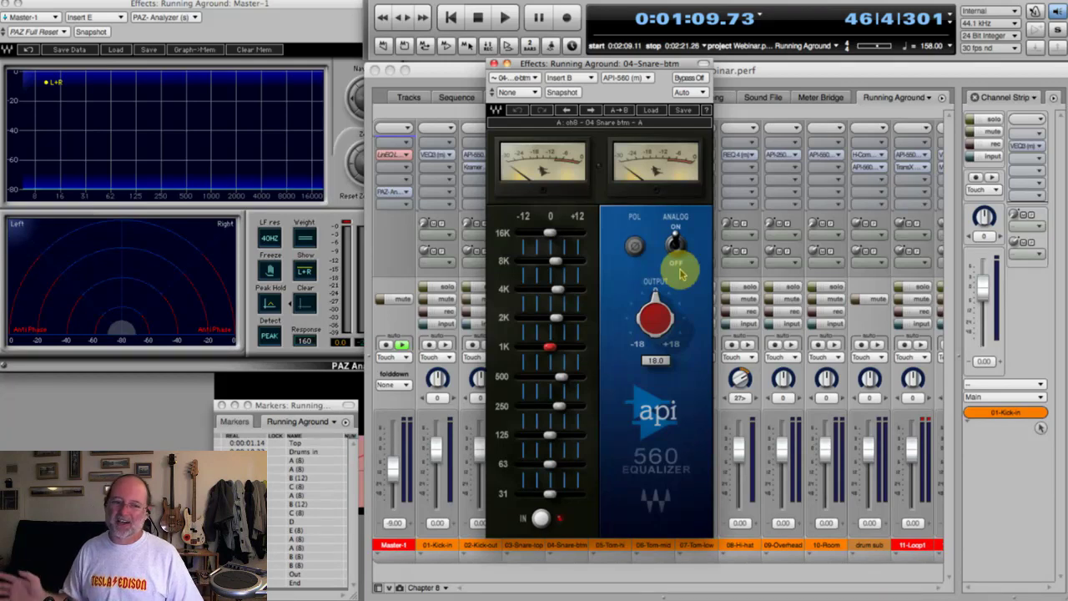
pyautogui.click(493, 64)
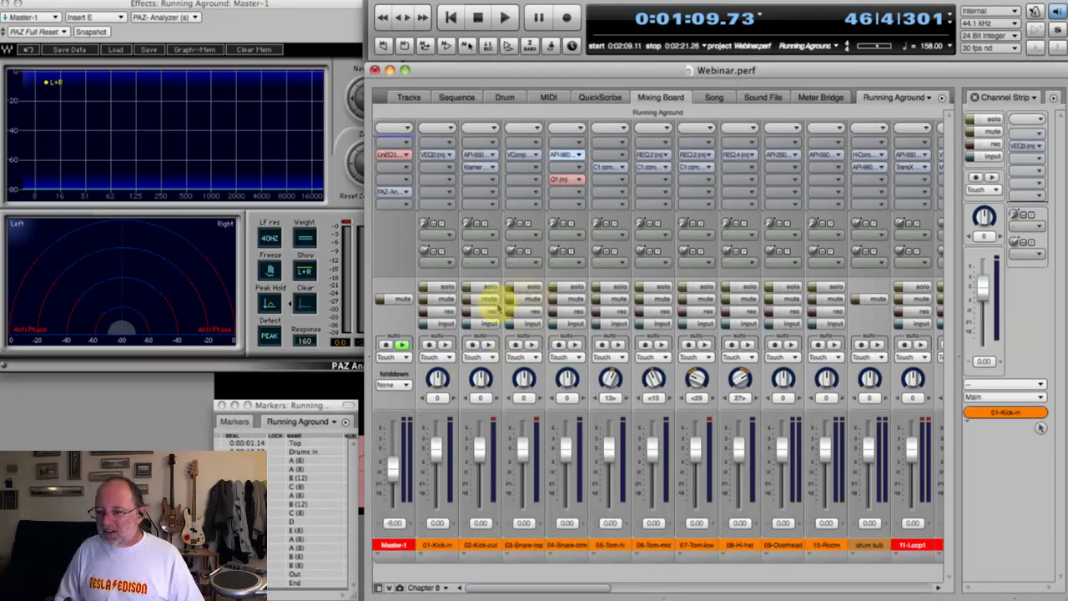
# Return playback to the Drums in marker and solo 01-Kick-in
pyautogui.click(225, 449)
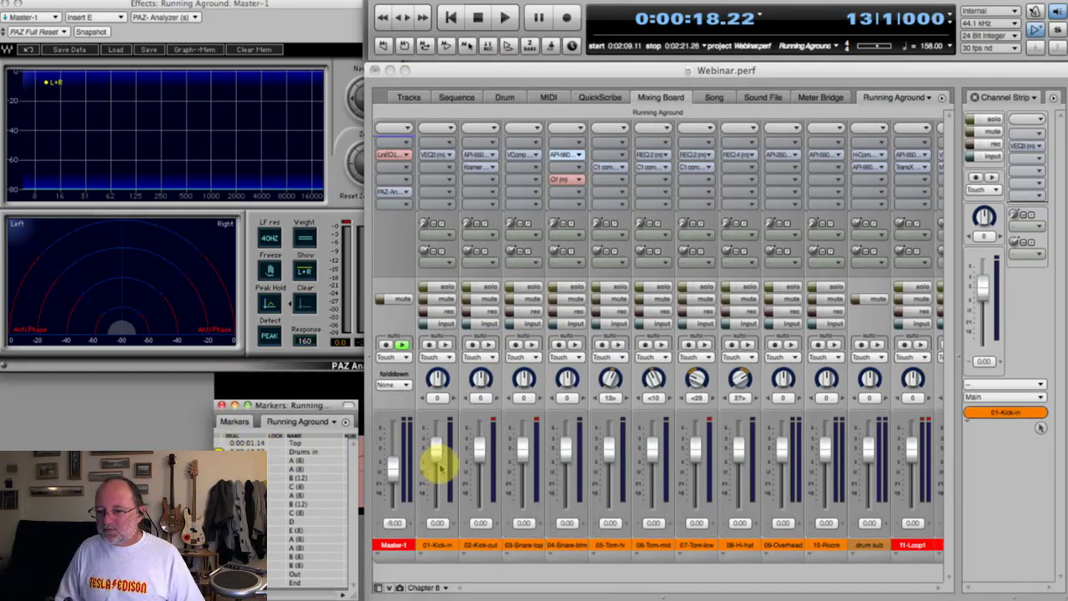
pyautogui.click(434, 297)
pyautogui.click(430, 292)
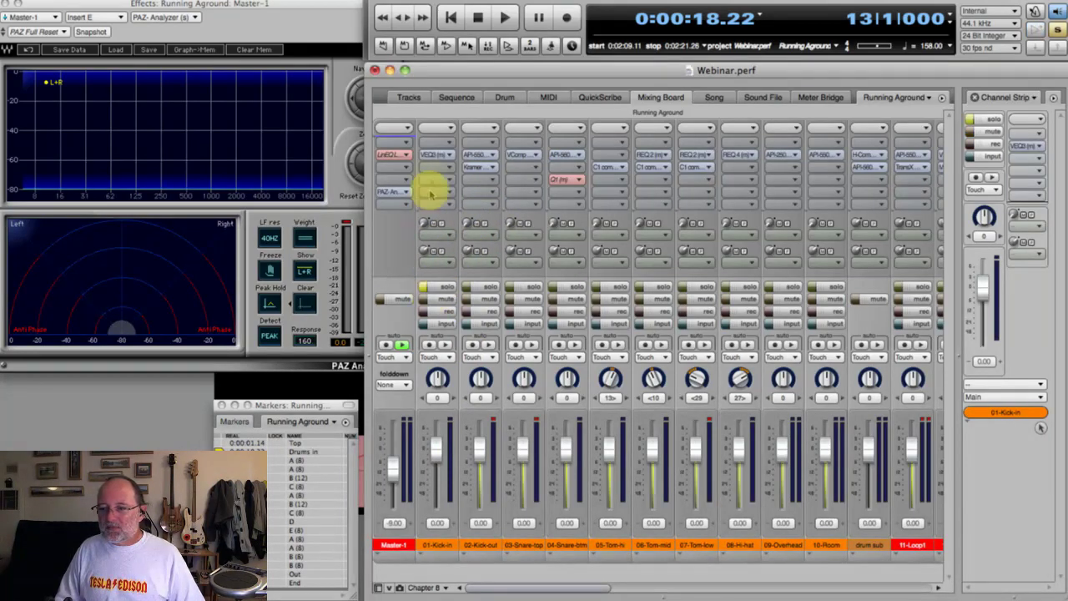
# Open the VEQ3 on 01-Kick-in, compare it bypassed and active during playback, and close its window
pyautogui.doubleClick(436, 157)
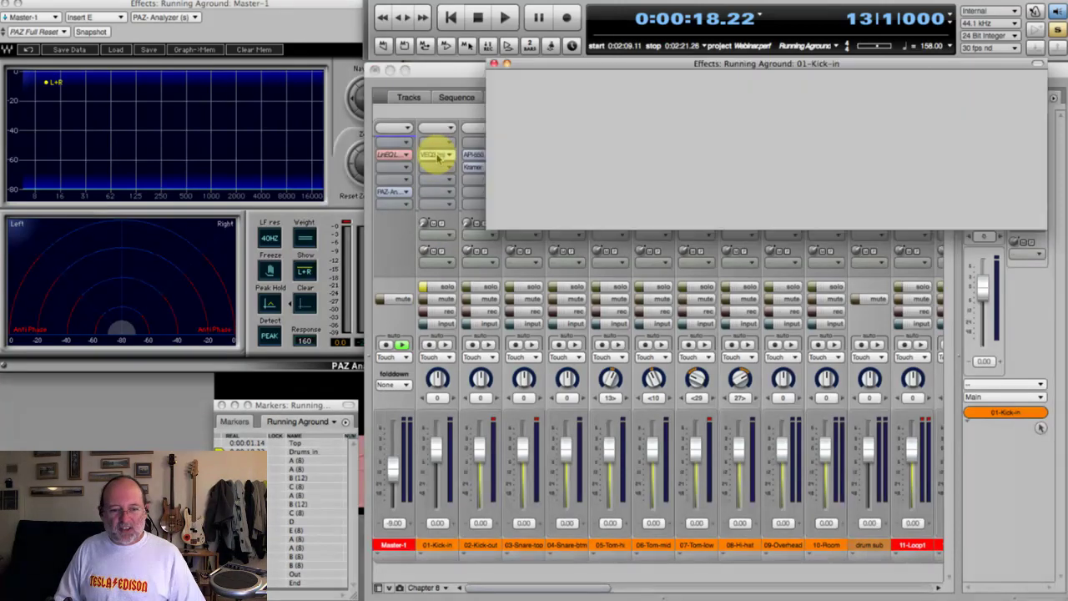
pyautogui.moveTo(710, 66); pyautogui.dragTo(709, 173)
pyautogui.press('space')
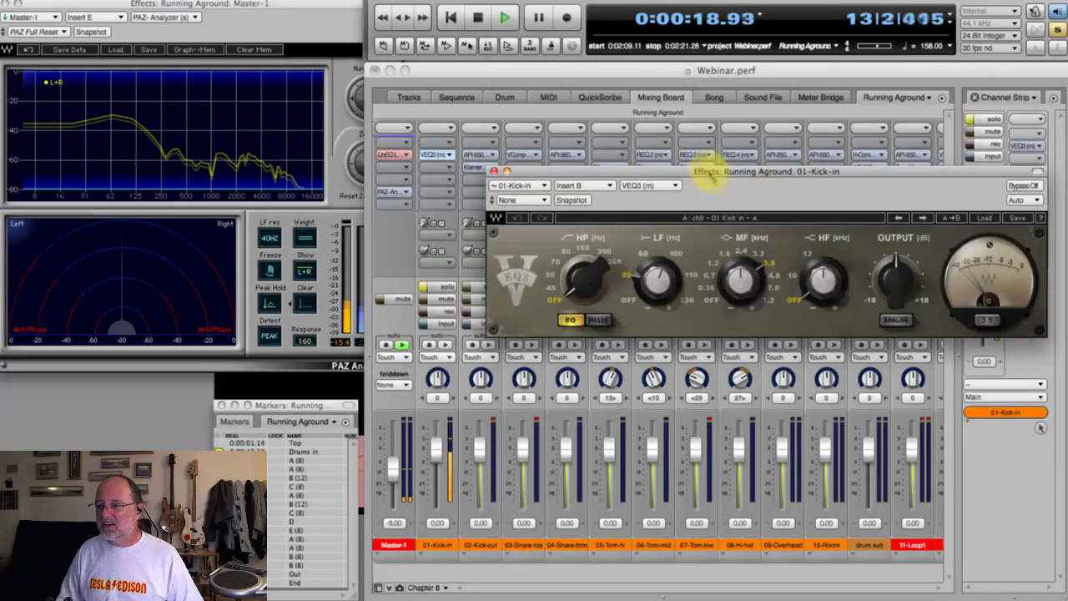
pyautogui.click(1023, 187)
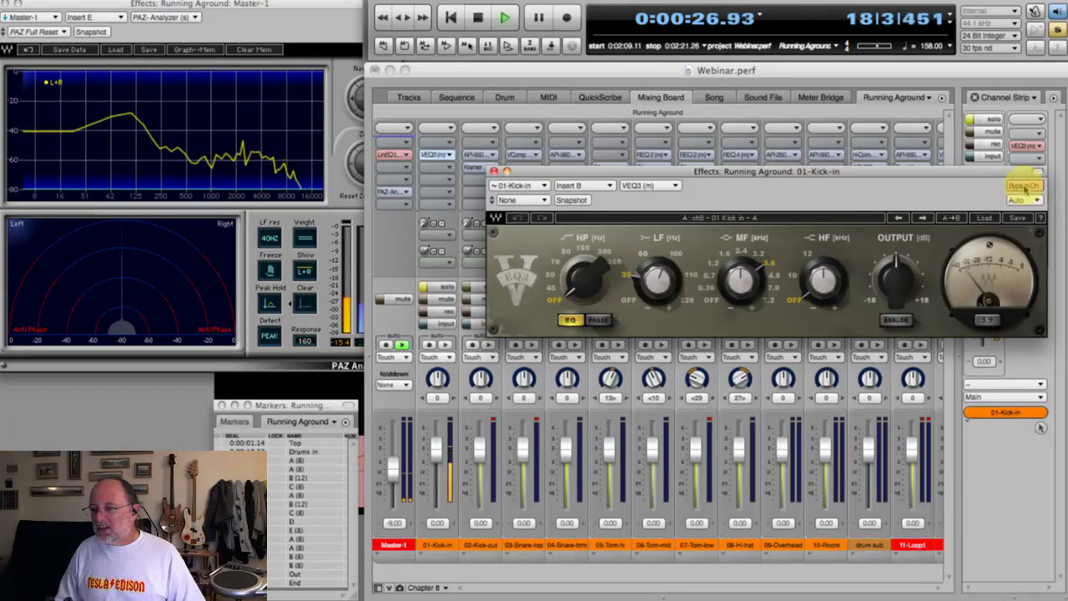
pyautogui.click(1023, 187)
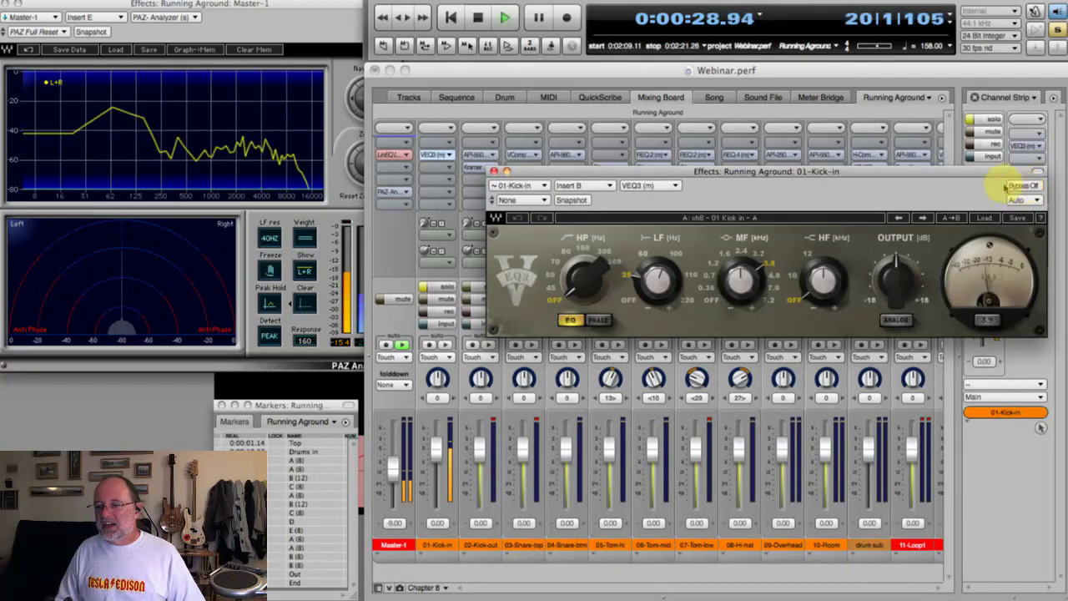
pyautogui.click(494, 171)
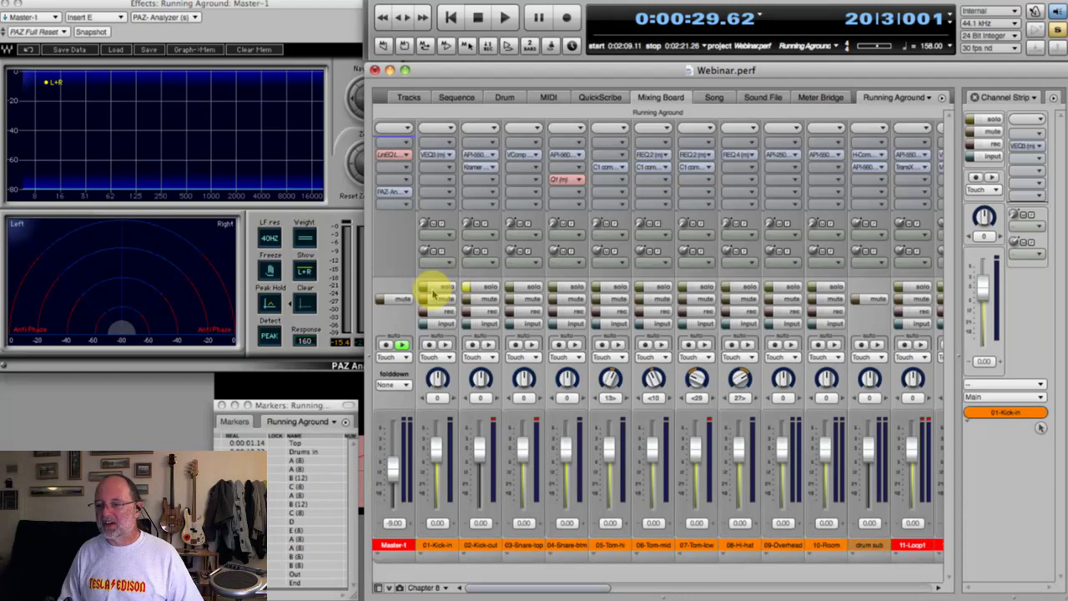
# Play 02-Kick-out soloed on its own and add 01-Kick-in to the solo
pyautogui.press('space')
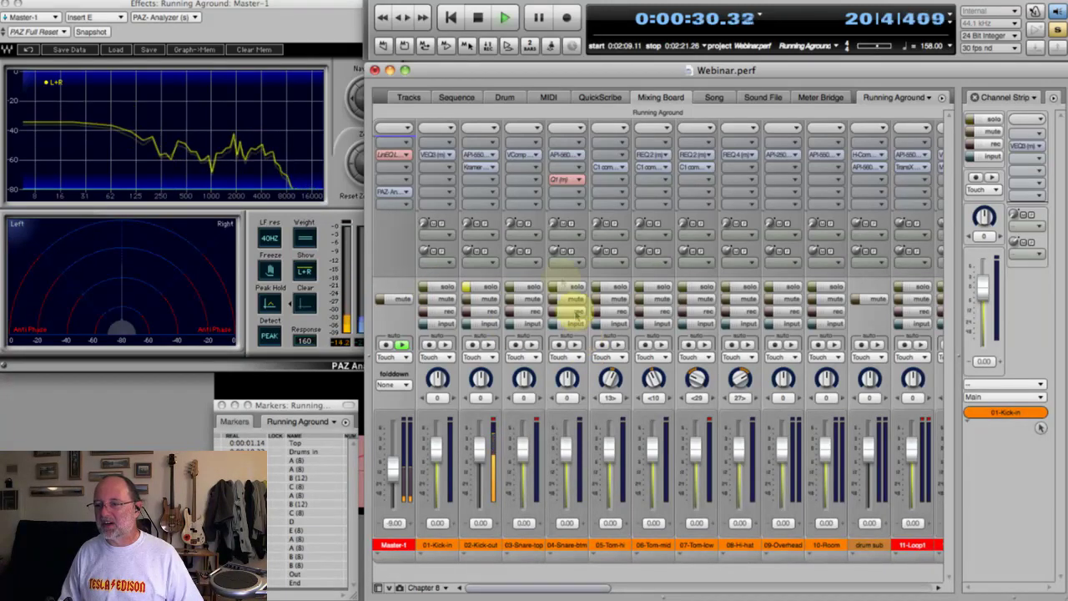
pyautogui.click(442, 287)
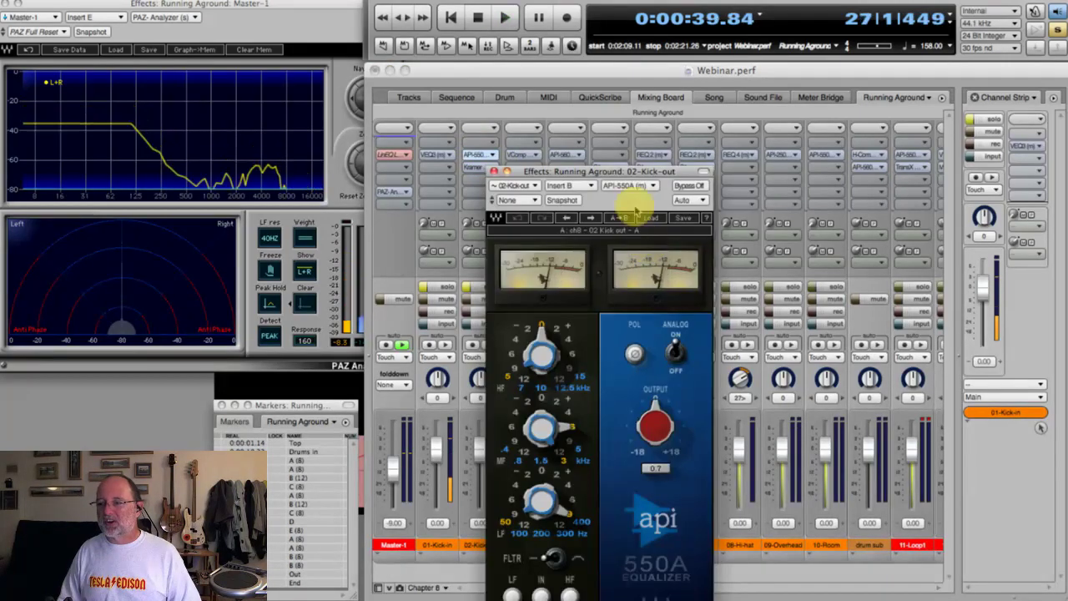
# Compare the API-550A on 02-Kick-out bypassed and active while both kick tracks play soloed
pyautogui.moveTo(639, 145); pyautogui.dragTo(671, 57)
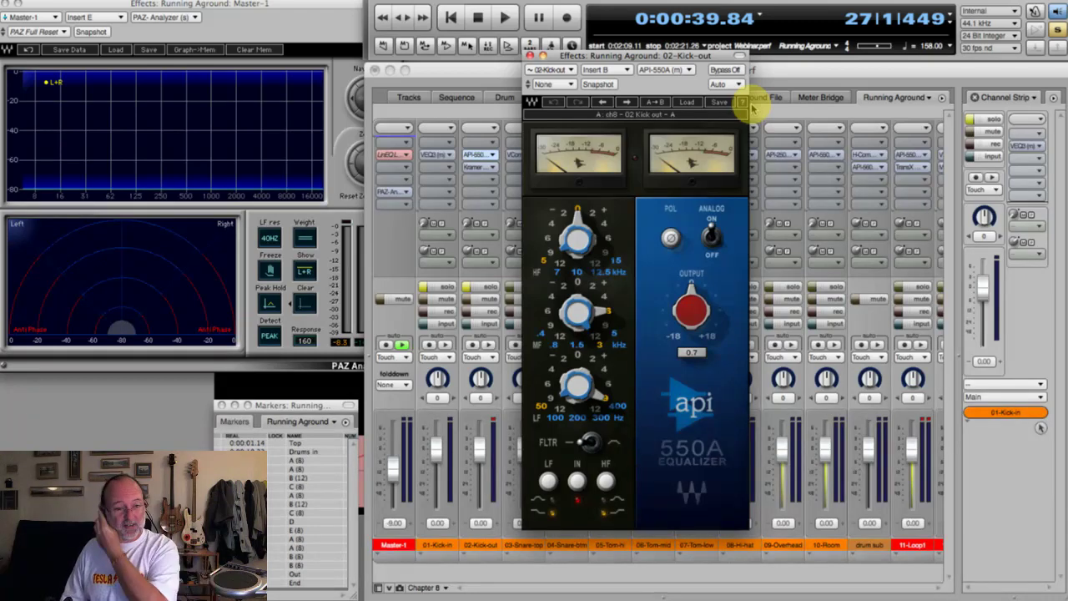
pyautogui.press('space')
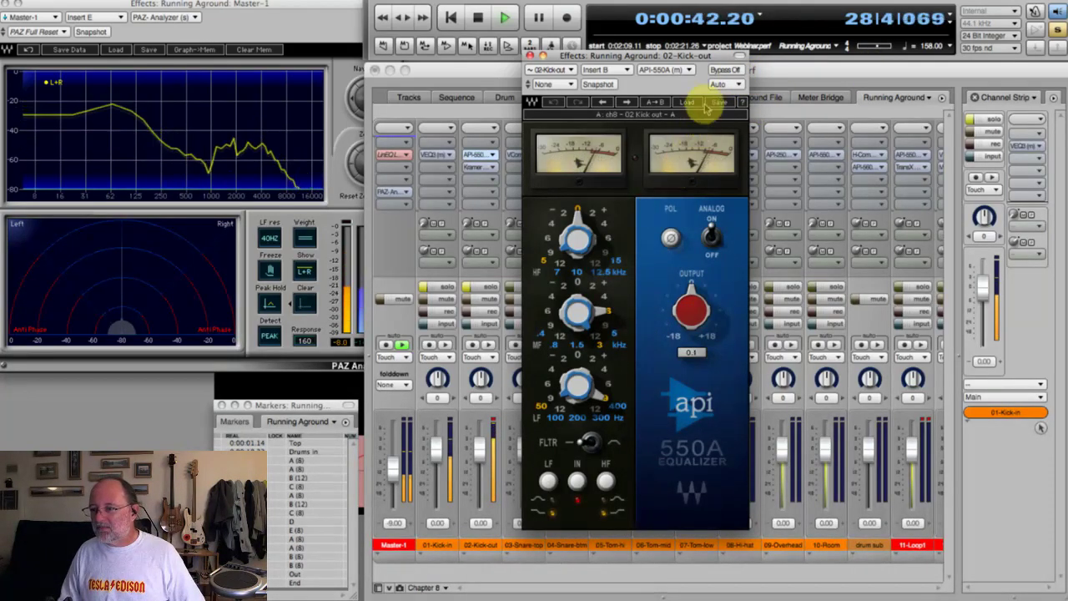
pyautogui.click(726, 70)
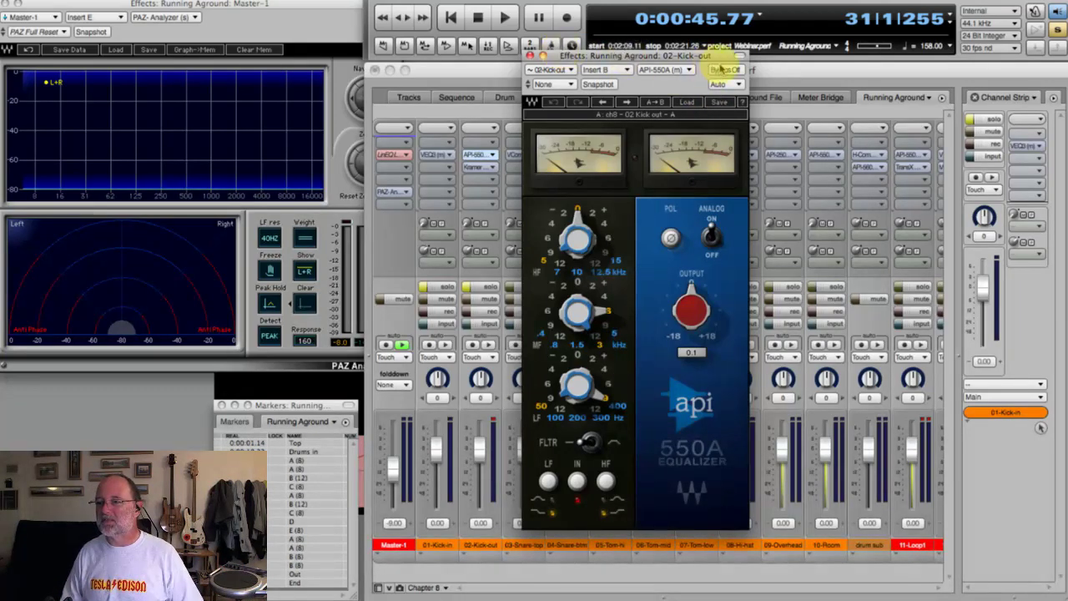
# Leave only 02-Kick-out soloed, compare its API-550A bypassed and active during playback, and close the plug-in window
pyautogui.click(436, 291)
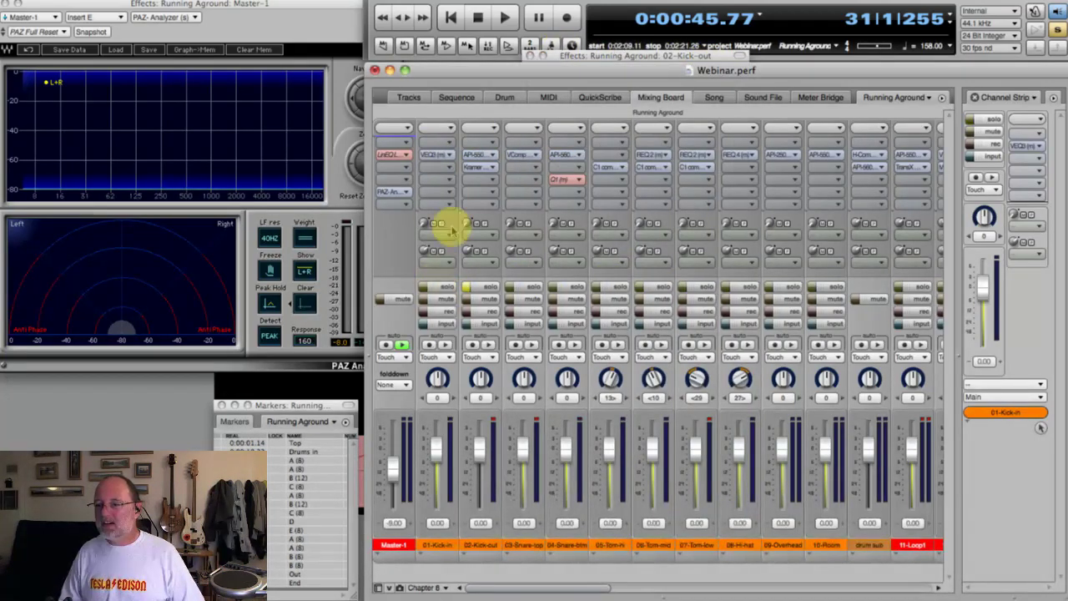
pyautogui.click(481, 157)
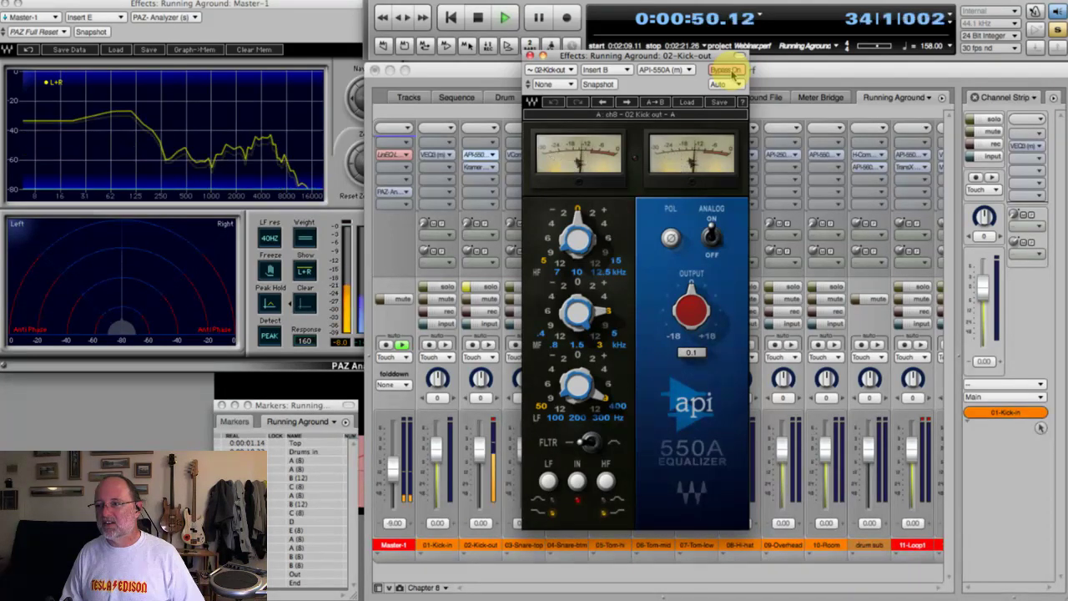
pyautogui.click(731, 74)
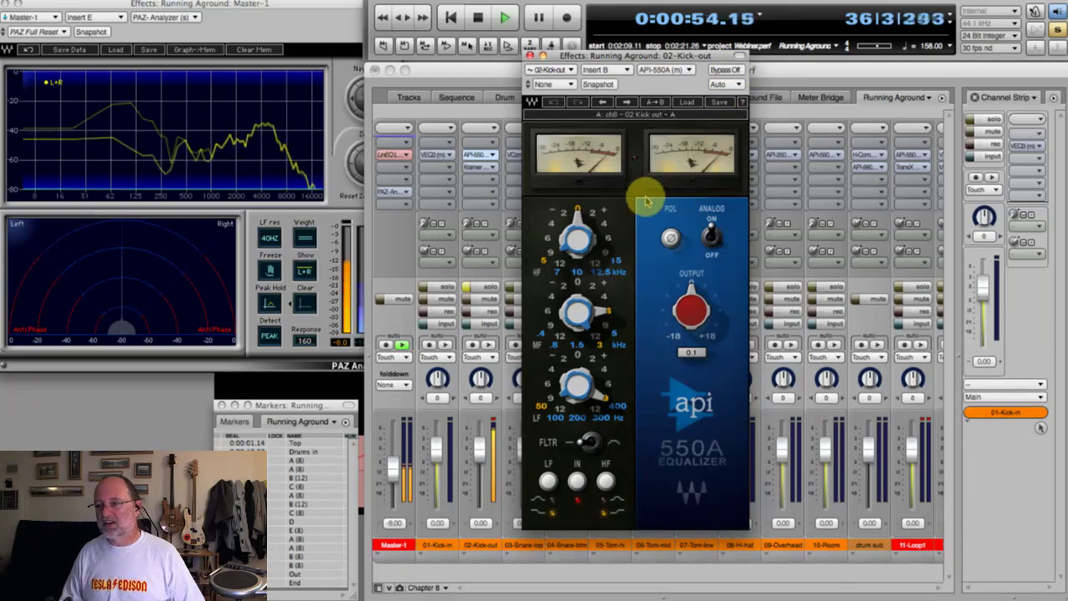
pyautogui.press('space')
pyautogui.click(529, 56)
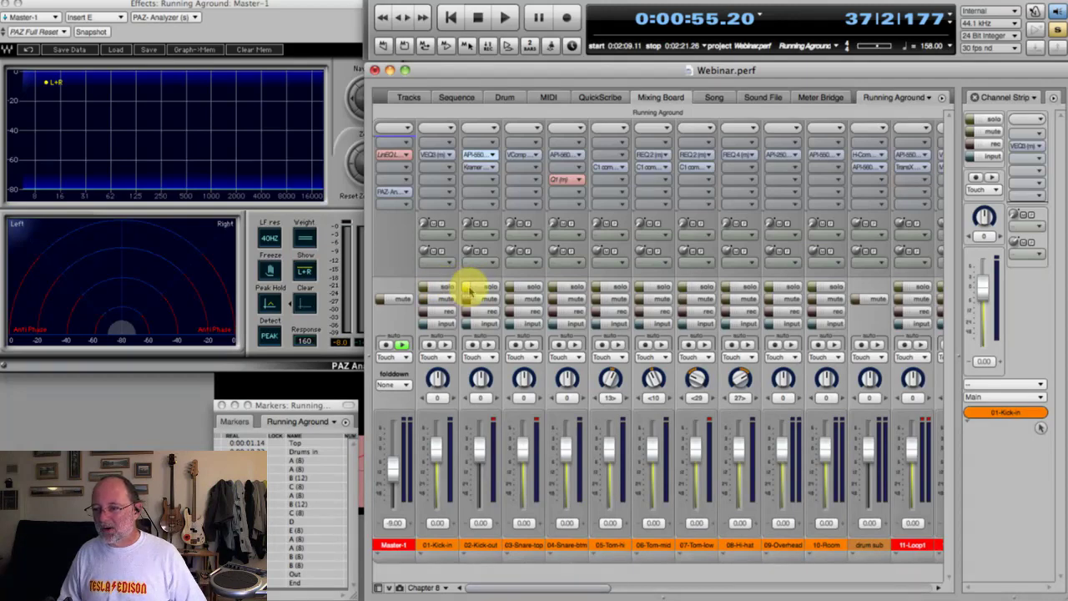
# Solo all the drum tracks from 01-Kick-in through 10-Room and start playback
pyautogui.click(464, 287)
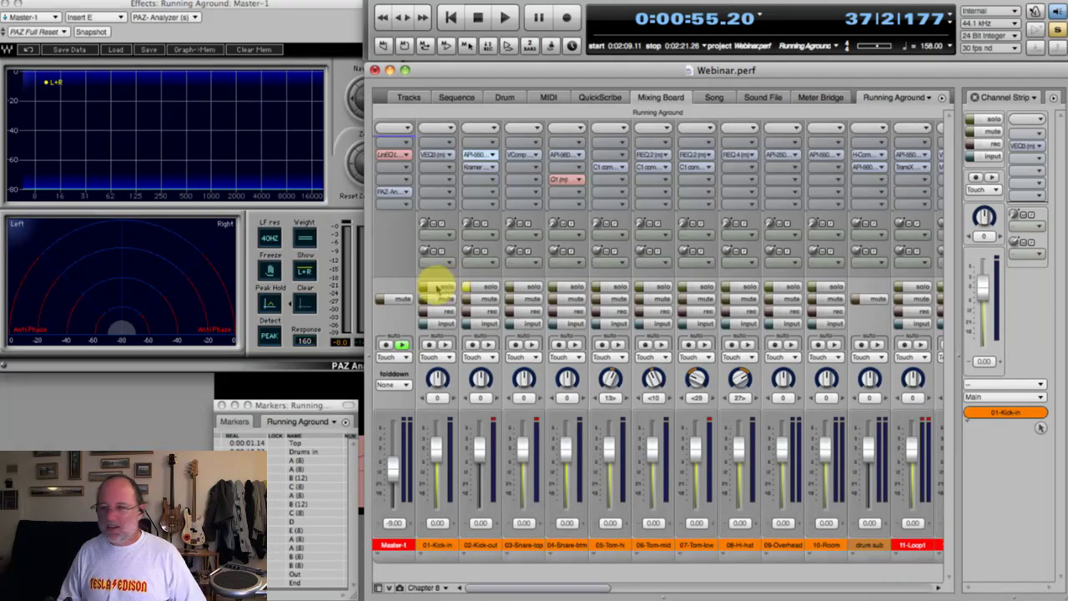
pyautogui.moveTo(424, 289); pyautogui.dragTo(816, 287)
pyautogui.press('space')
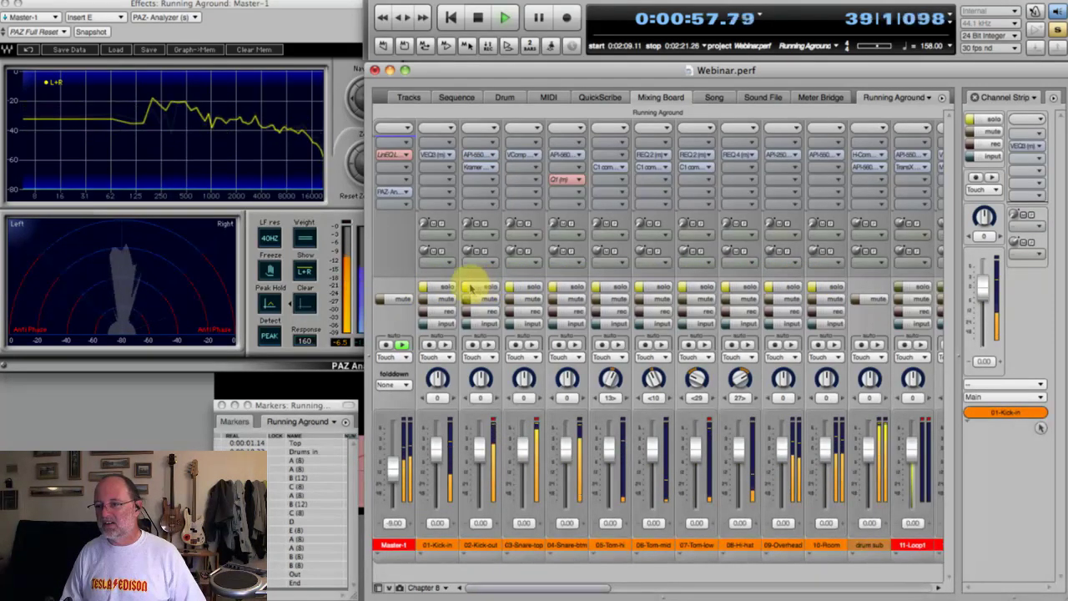
# Compare the API-550A on 02-Kick-out bypassed and active within the full drum kit, and close its window
pyautogui.doubleClick(492, 156)
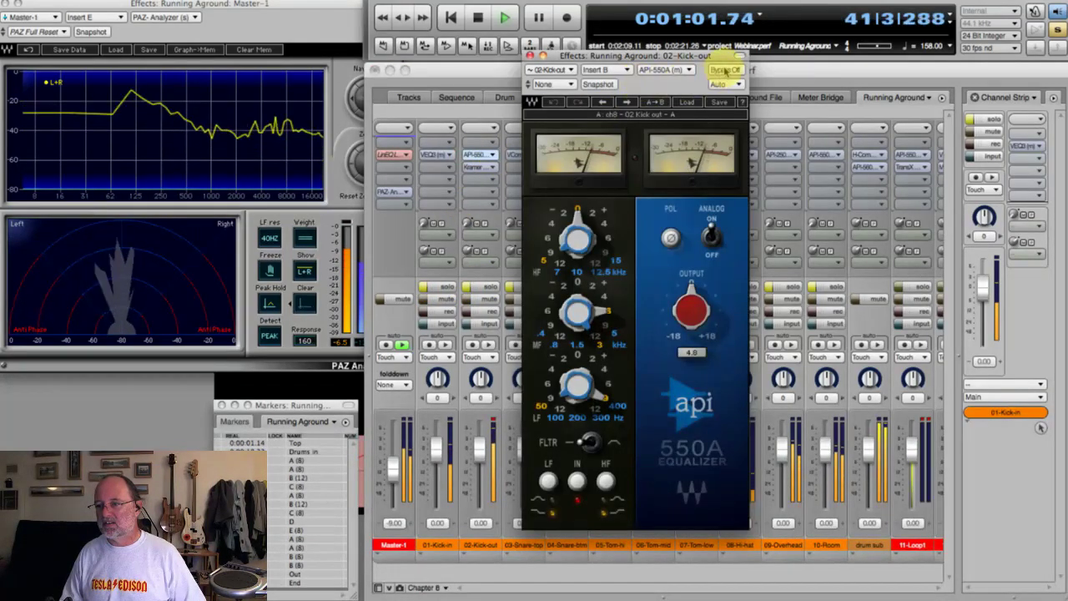
pyautogui.click(725, 70)
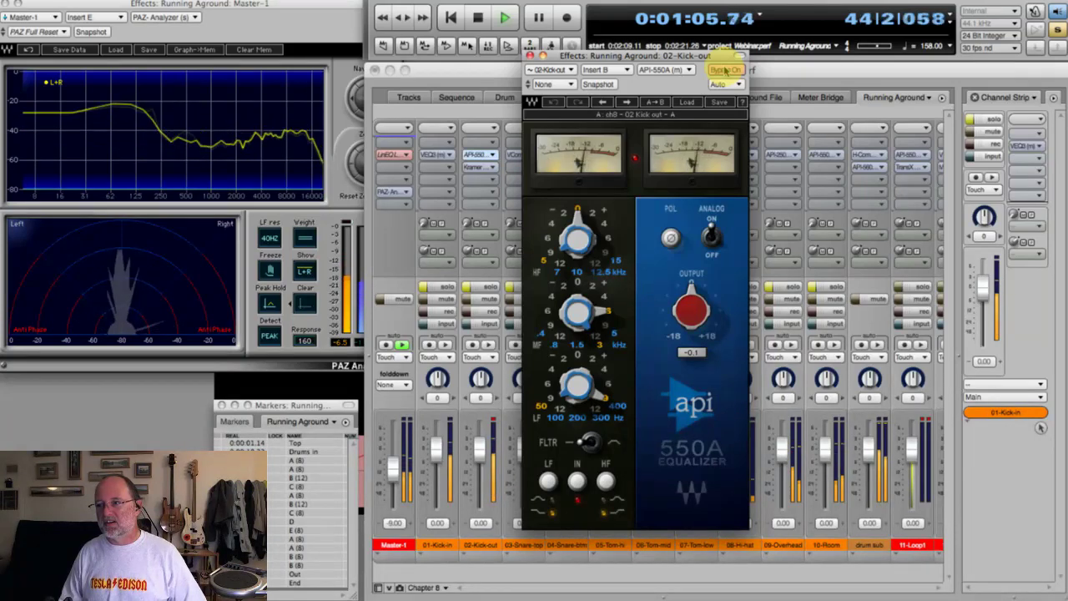
pyautogui.click(725, 69)
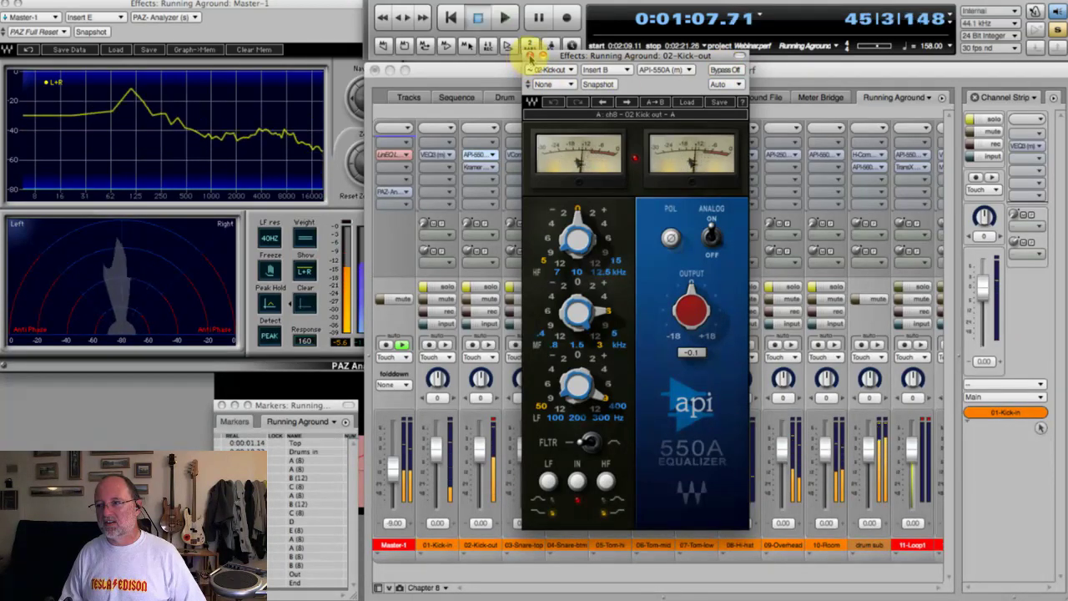
pyautogui.click(529, 55)
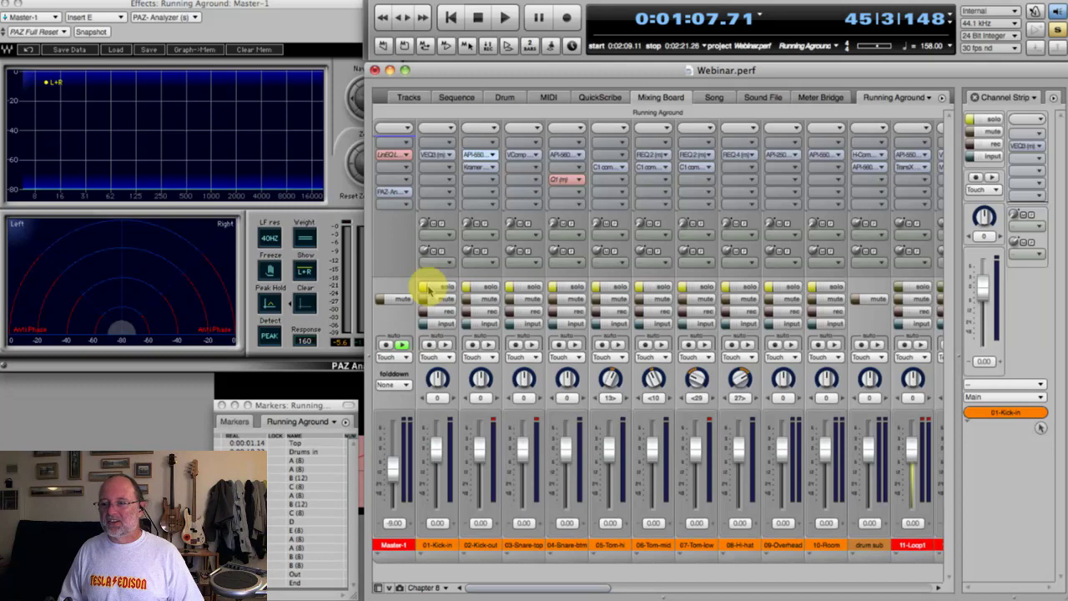
# Leave only 10-Room soloed, compare its API-550B bypassed and active during playback, and close the plug-in window
pyautogui.moveTo(427, 289); pyautogui.dragTo(769, 288)
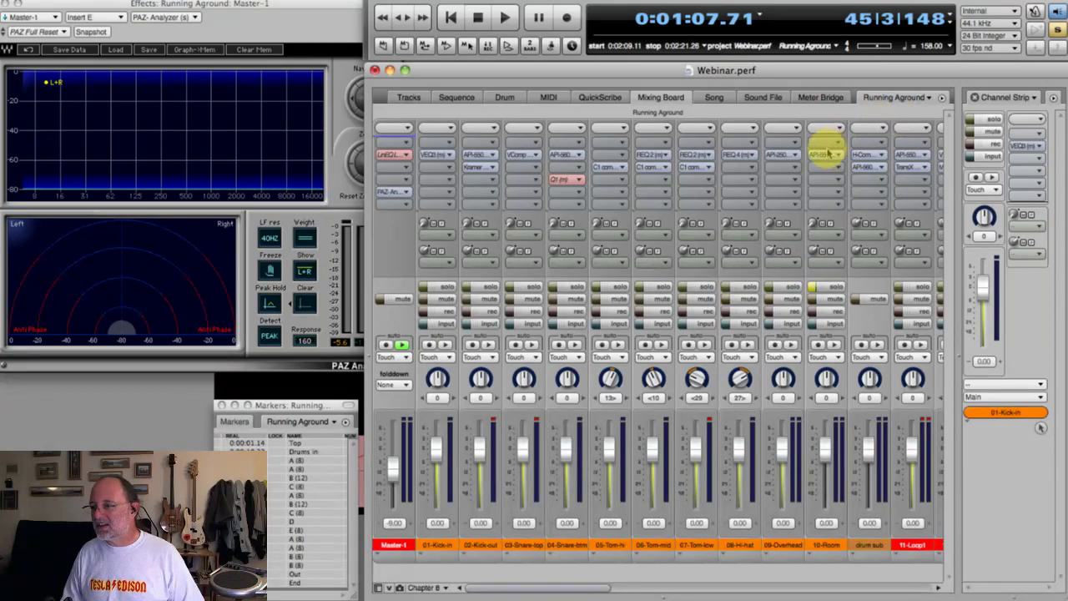
pyautogui.click(825, 156)
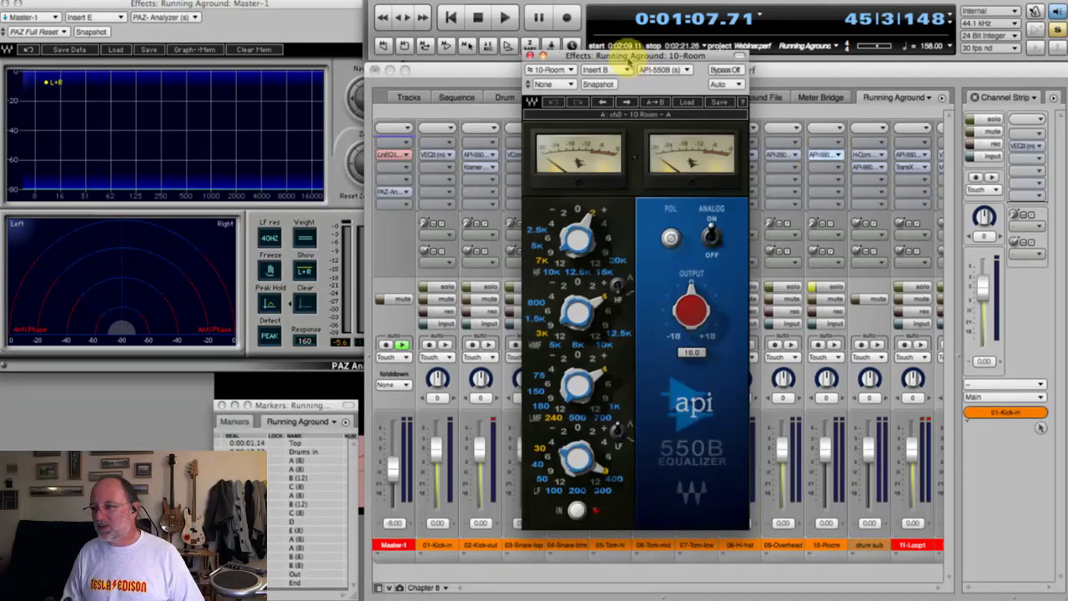
pyautogui.moveTo(624, 59); pyautogui.dragTo(579, 77)
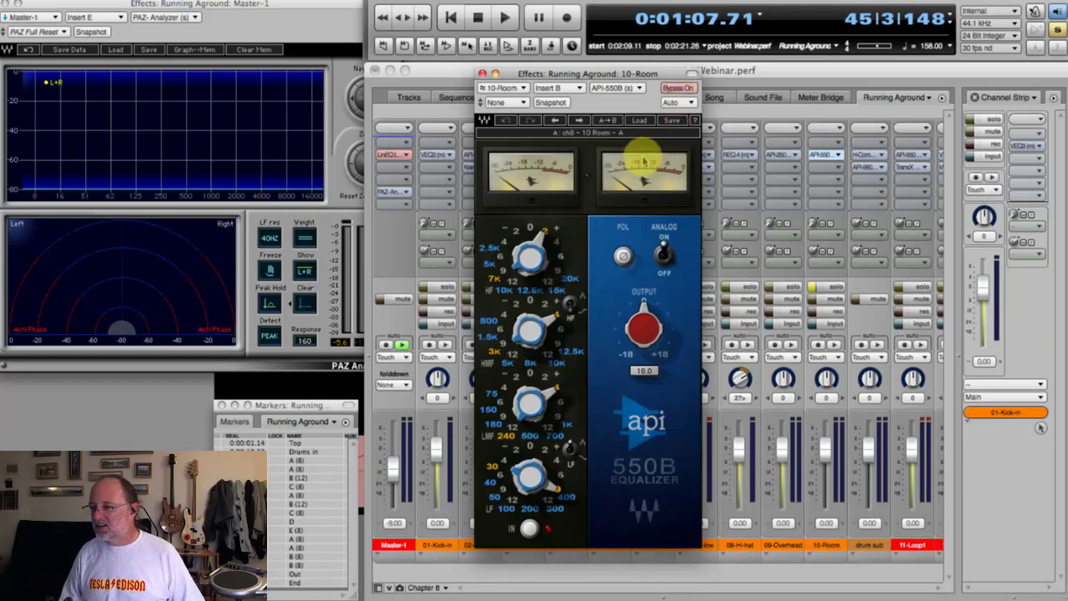
pyautogui.press('space')
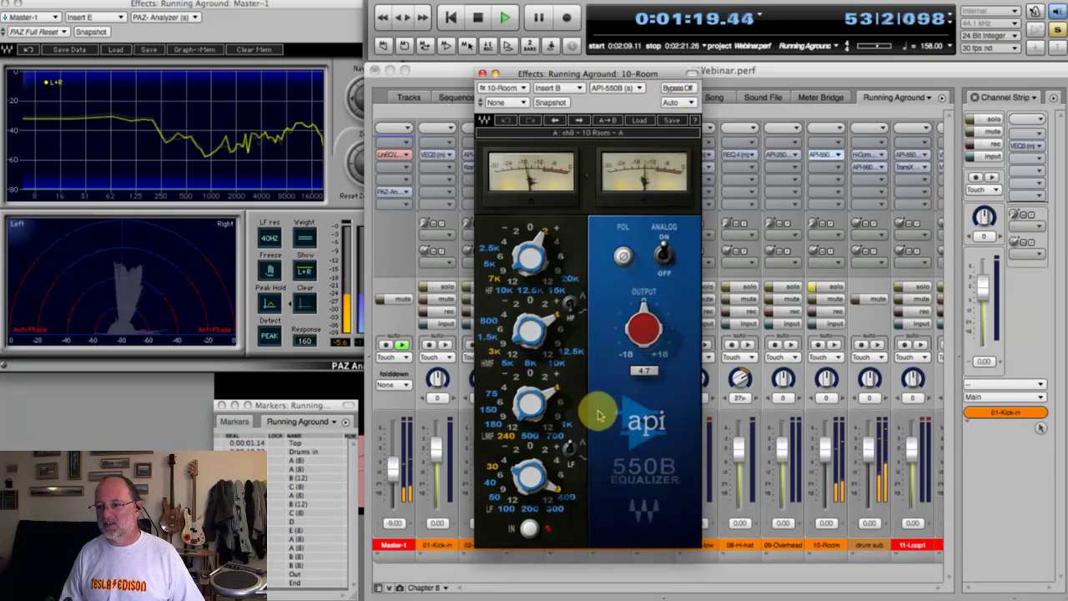
pyautogui.press('space')
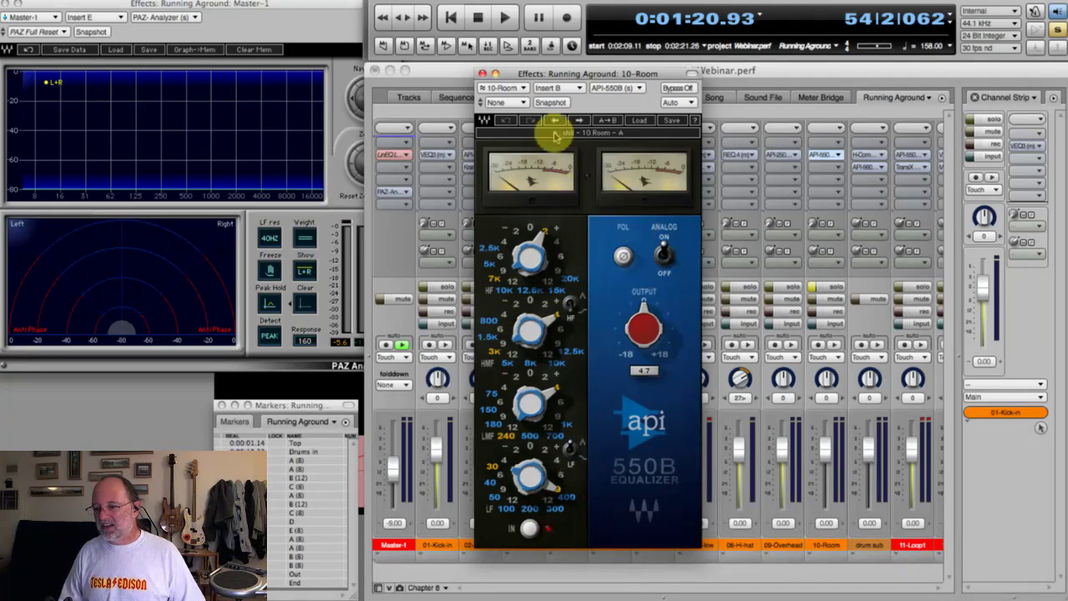
pyautogui.click(481, 73)
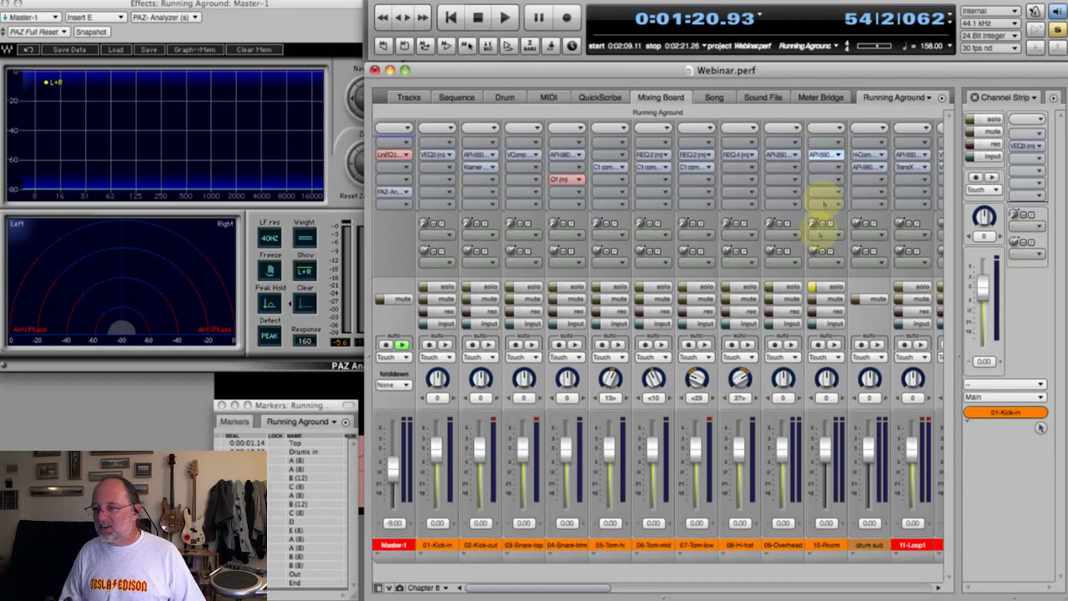
# Solo the drum tracks from 01-Kick-in through 10-Room again and open the API-550B on 10-Room
pyautogui.click(424, 287)
pyautogui.moveTo(487, 288); pyautogui.dragTo(809, 287)
pyautogui.click(824, 156)
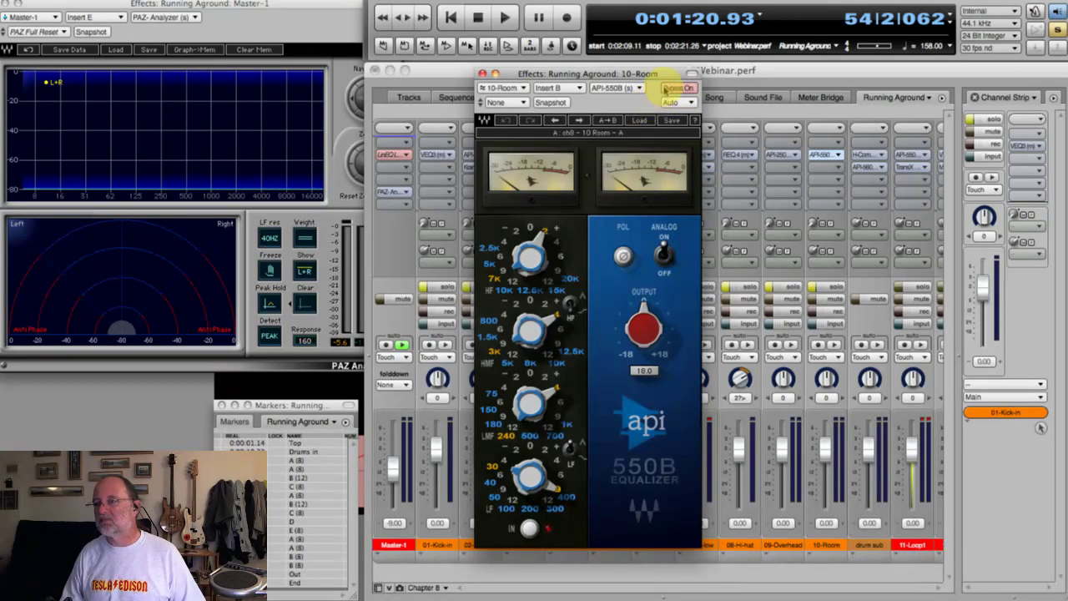
# Play the full drum kit, compare the API-550B on 10-Room bypassed and active, and close its window
pyautogui.press('space')
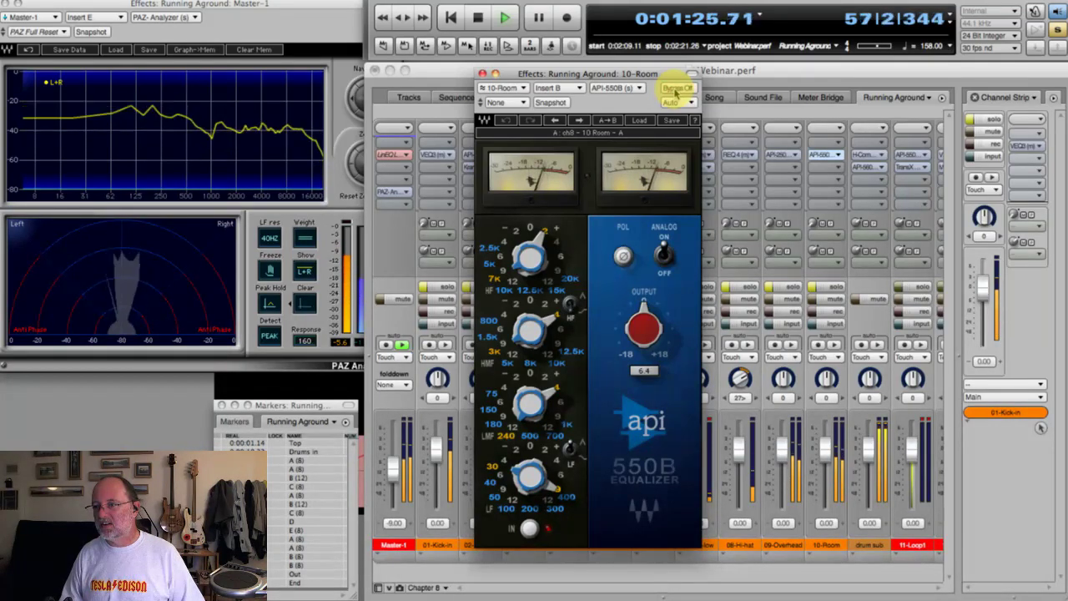
pyautogui.click(676, 88)
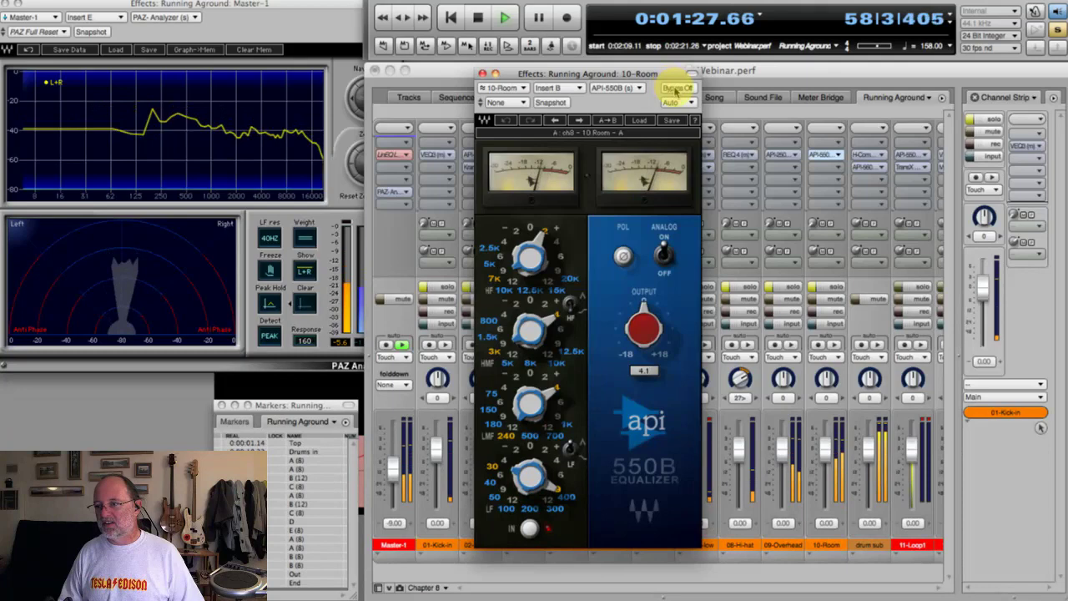
pyautogui.click(676, 88)
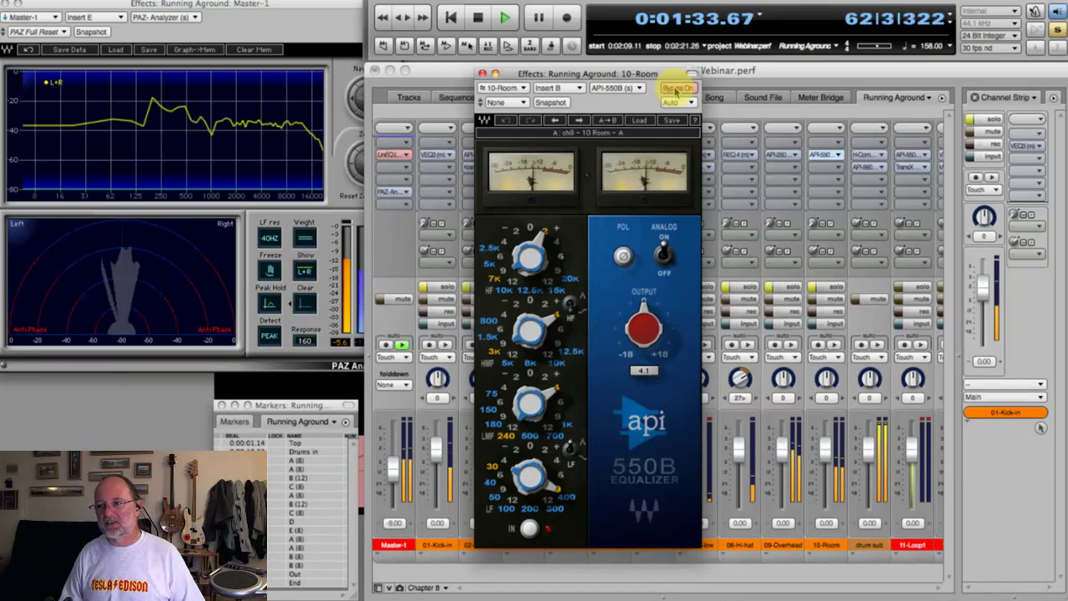
pyautogui.click(676, 88)
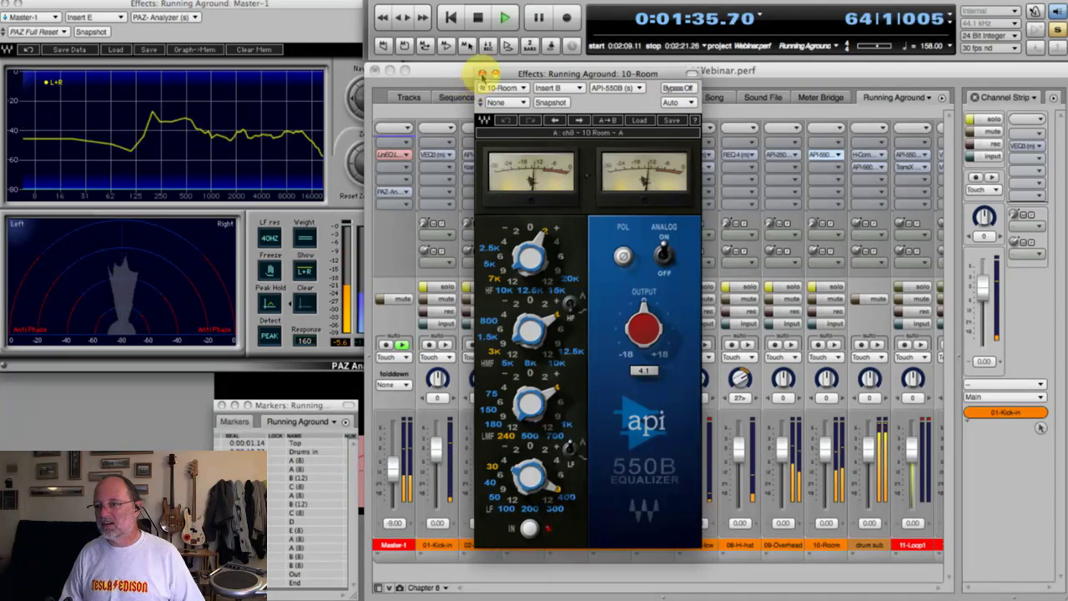
pyautogui.press('space')
pyautogui.click(482, 73)
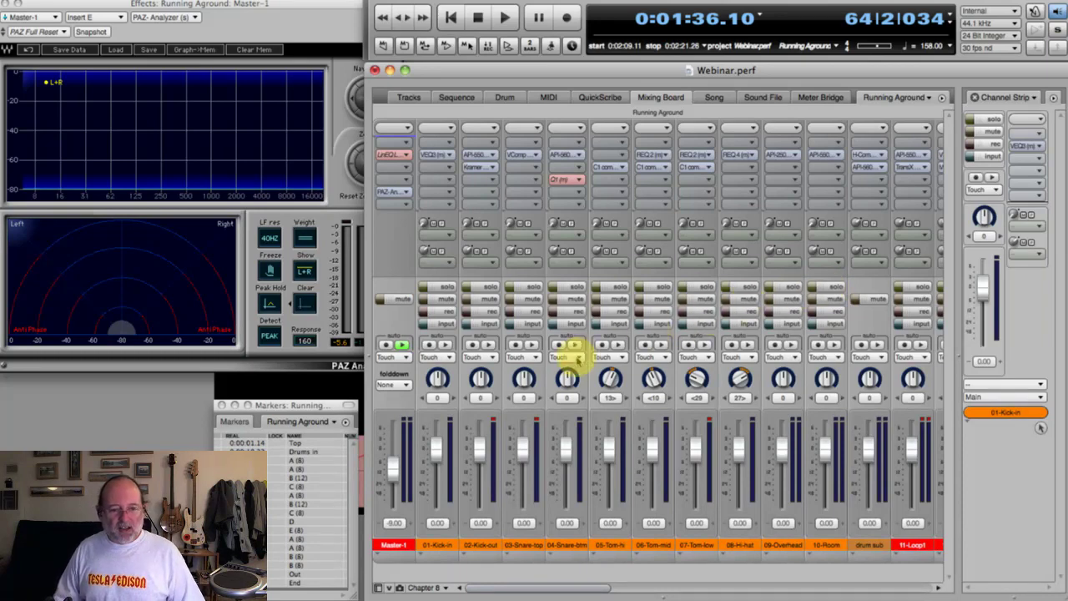
# Solo 16-Gtr-picked, open its PuigTec EQP1A, and play the track briefly from a marker where the guitar plays
pyautogui.click(822, 590)
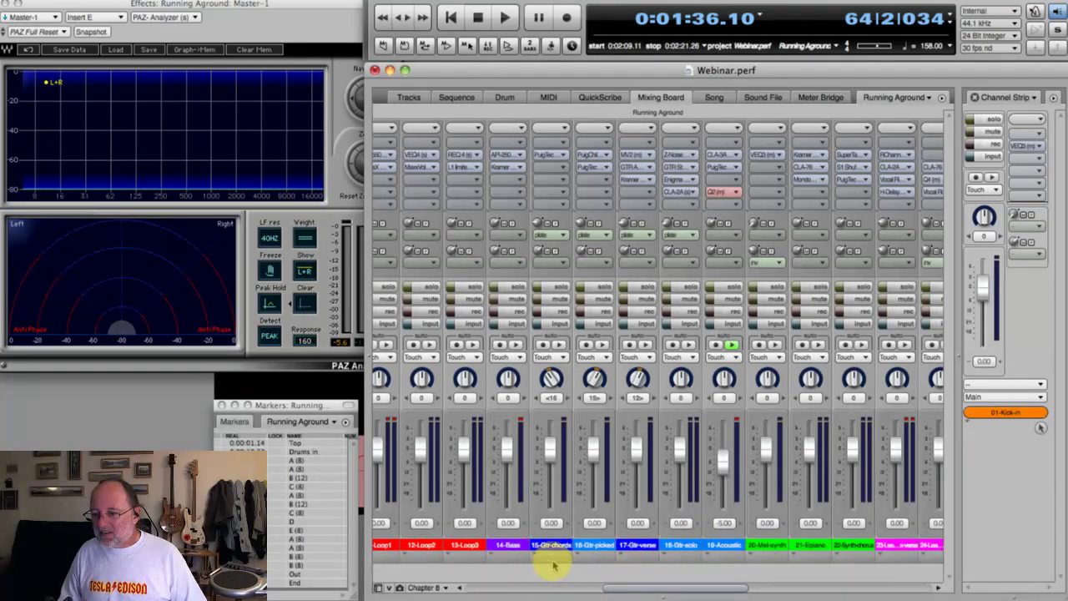
pyautogui.click(589, 288)
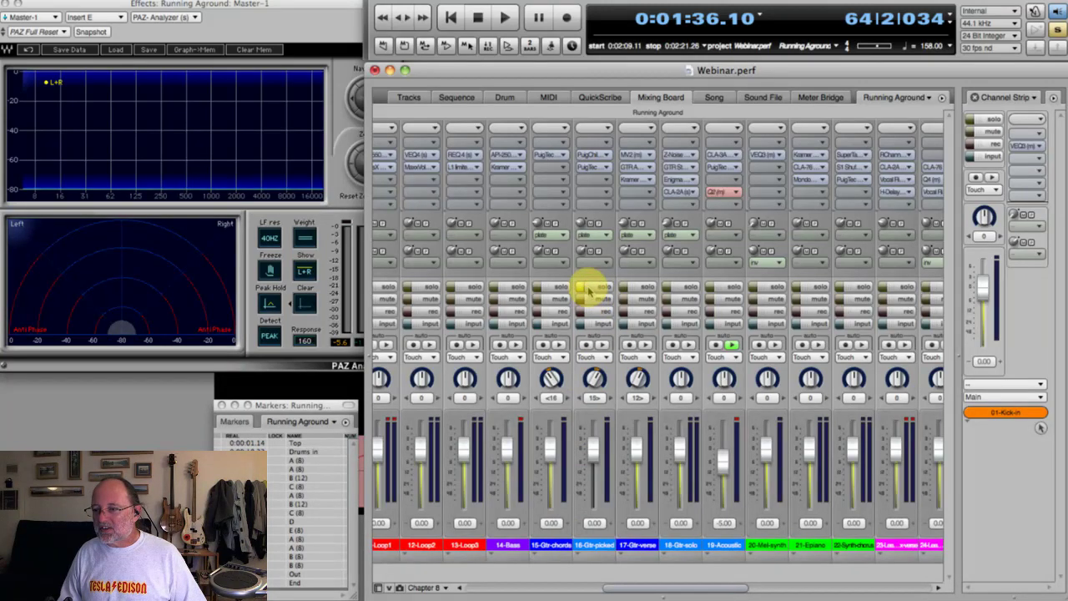
pyautogui.click(594, 169)
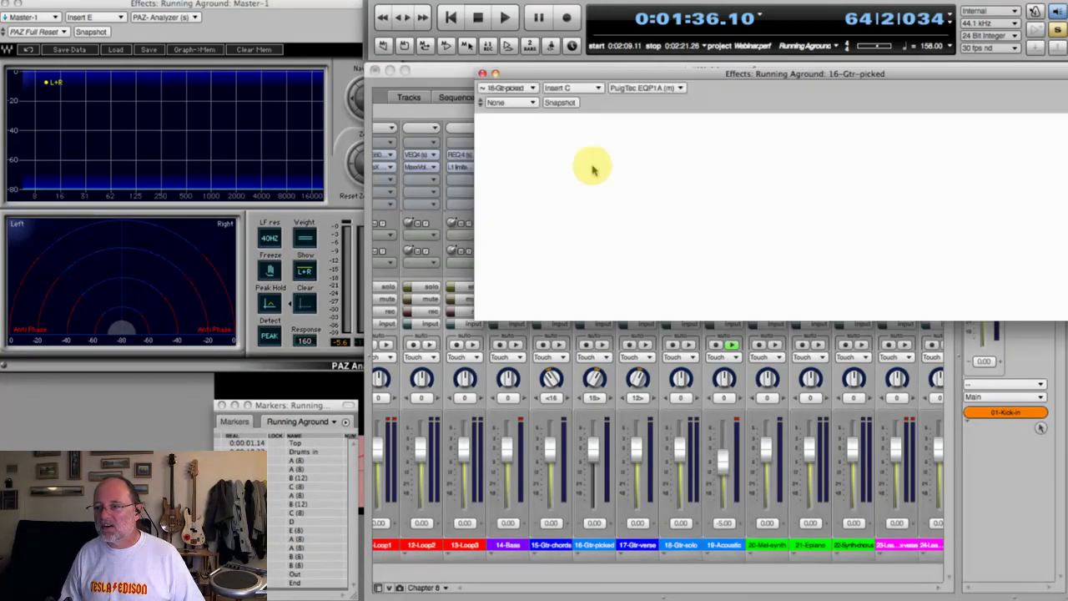
pyautogui.moveTo(689, 75); pyautogui.dragTo(591, 92)
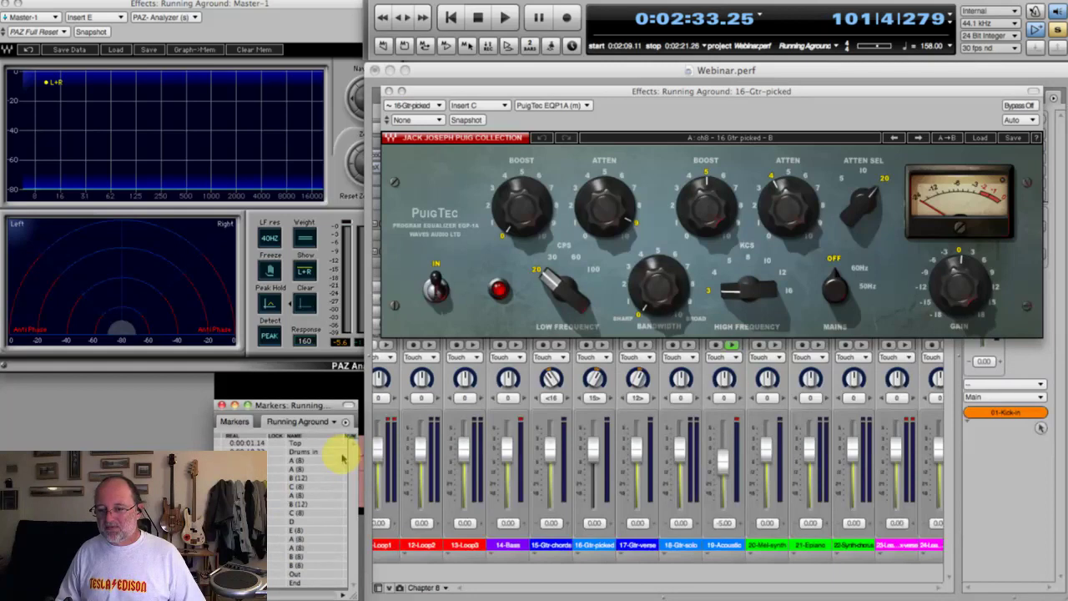
pyautogui.press('space')
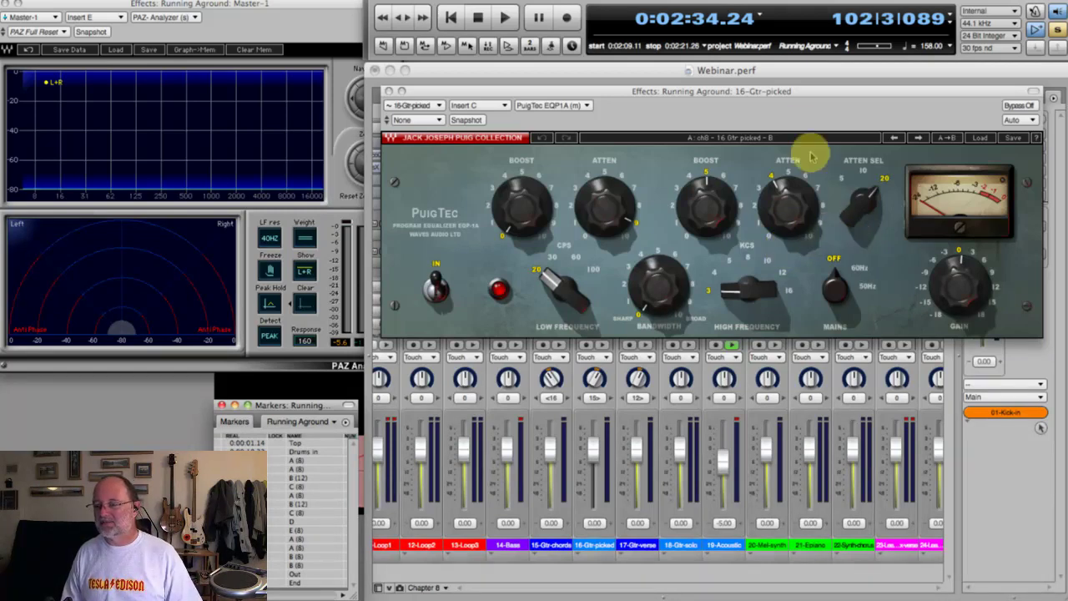
# Examine the PuigTec EQP-1A control sections in the full-screen diagram and return to Digital Performer
pyautogui.moveTo(786, 94); pyautogui.dragTo(749, 65)
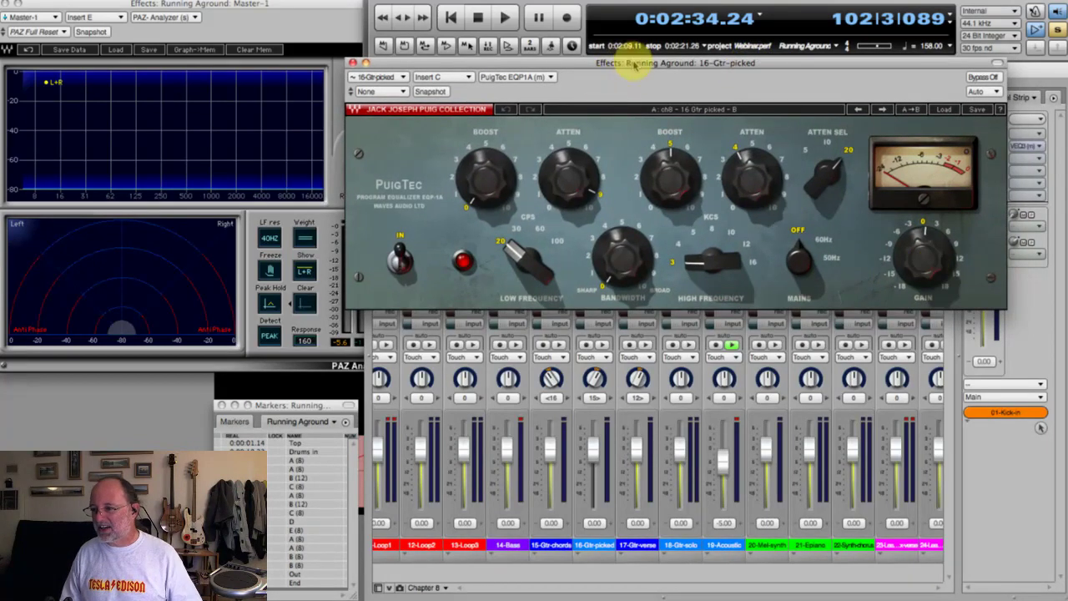
pyautogui.moveTo(634, 69); pyautogui.dragTo(611, 81)
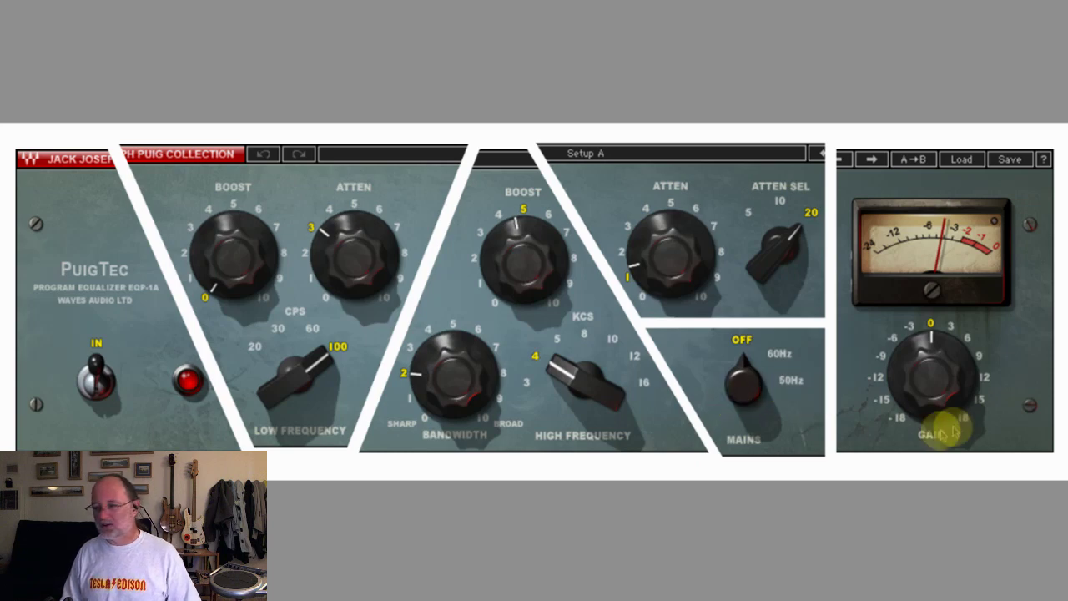
pyautogui.press('super+Tab')
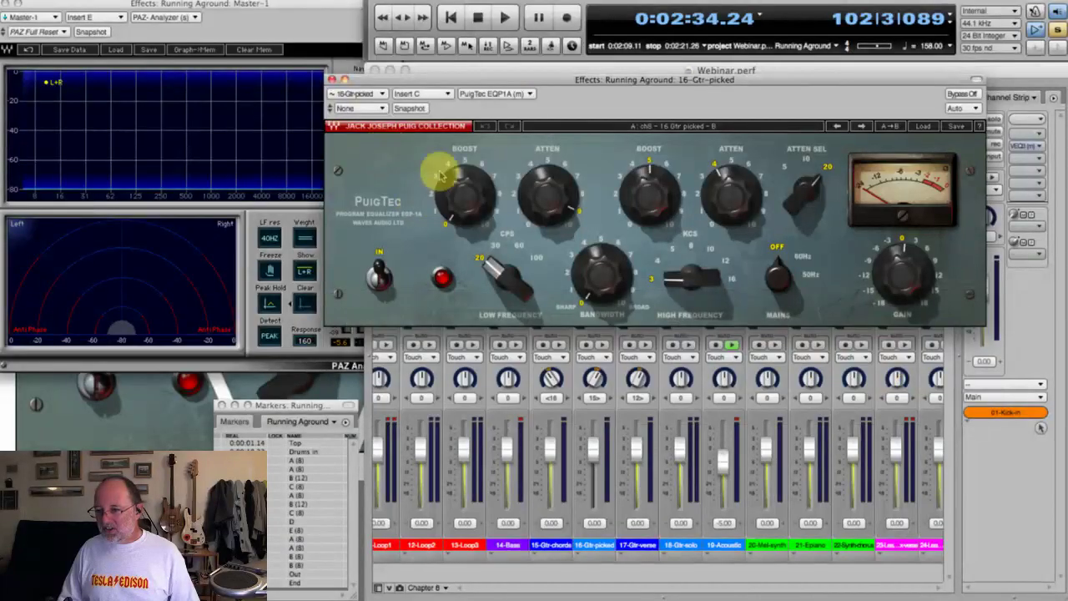
# Play 16-Gtr-picked with the PuigTec EQP1A bypassed and active, and close the plug-in and unsolo the track
pyautogui.click(960, 94)
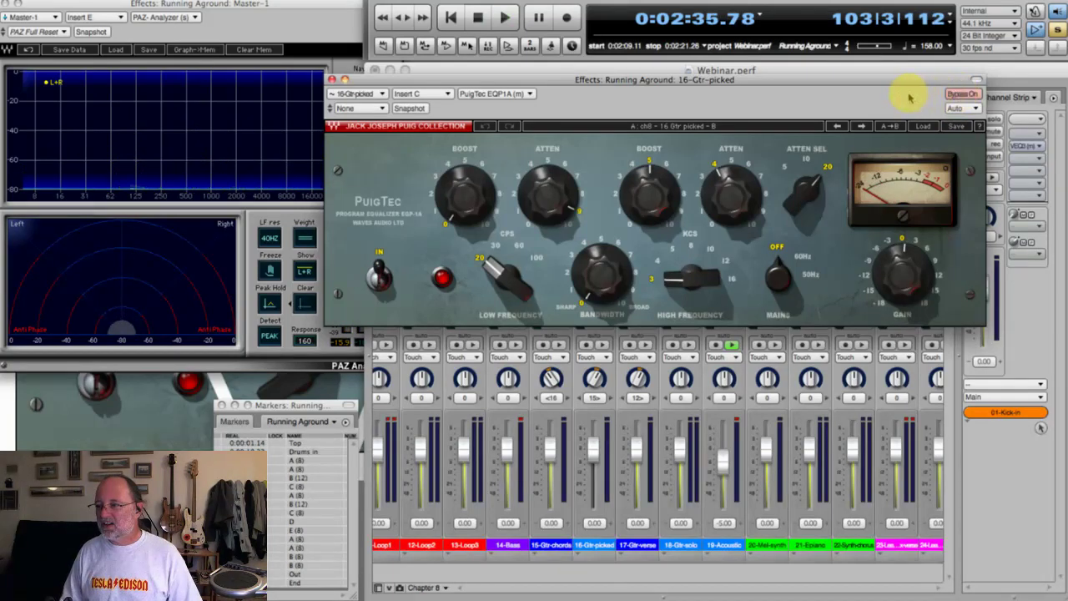
pyautogui.press('space')
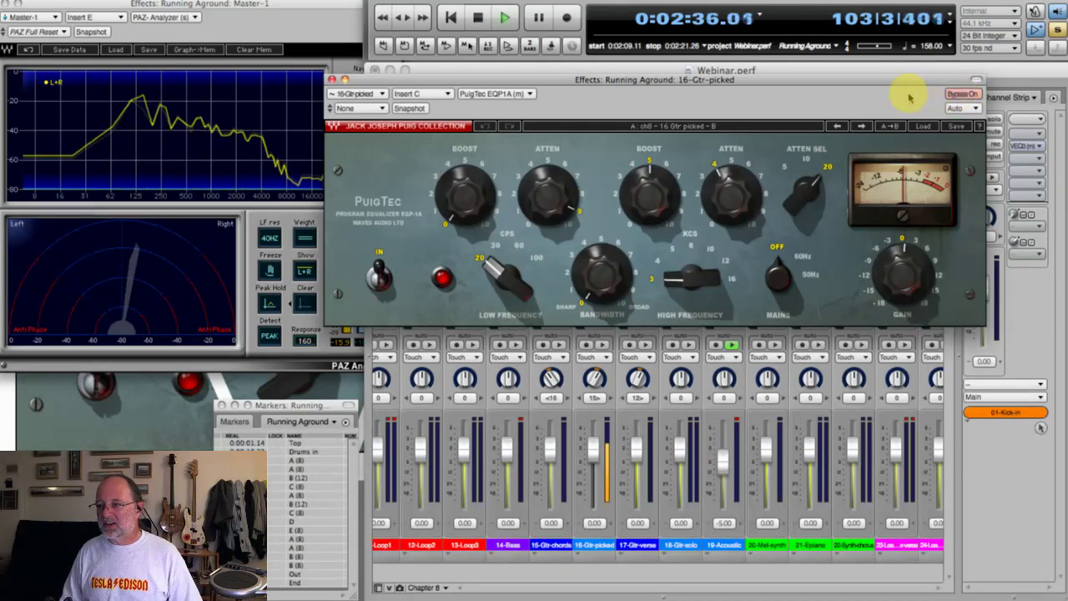
pyautogui.click(962, 94)
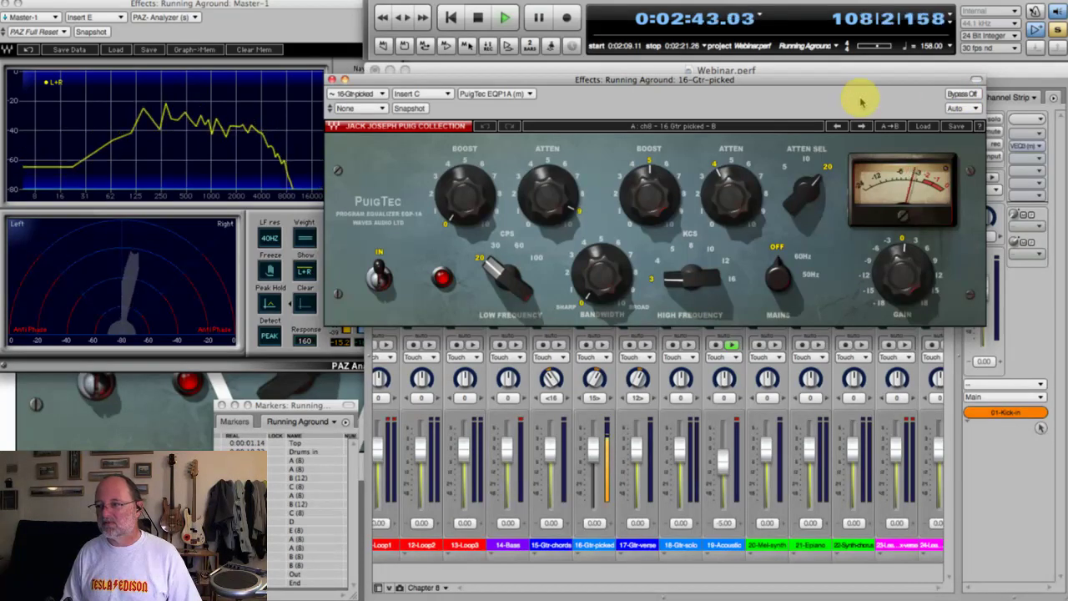
pyautogui.press('space')
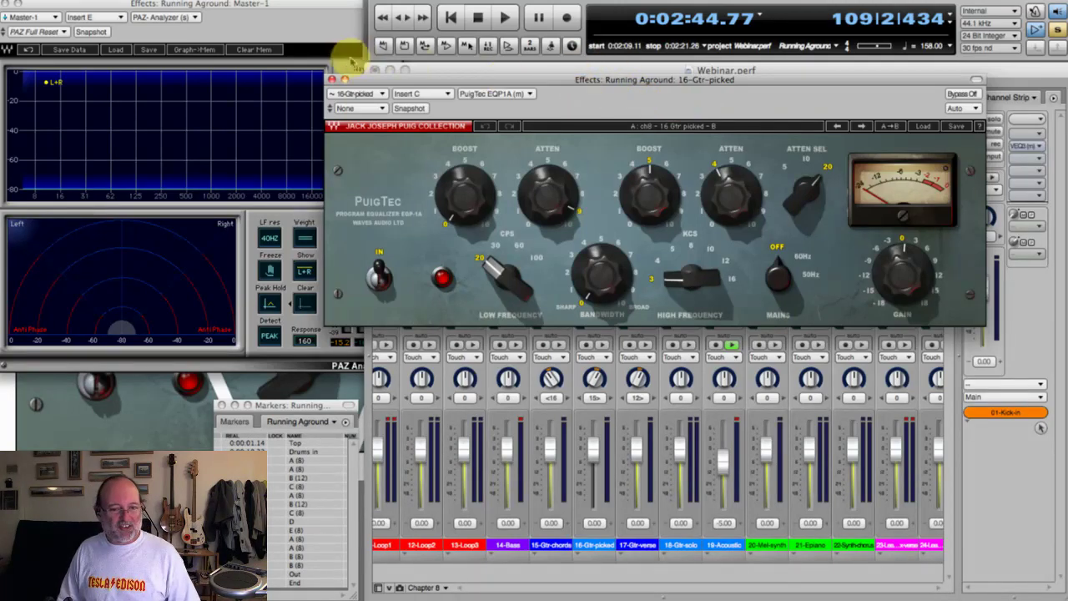
pyautogui.click(331, 80)
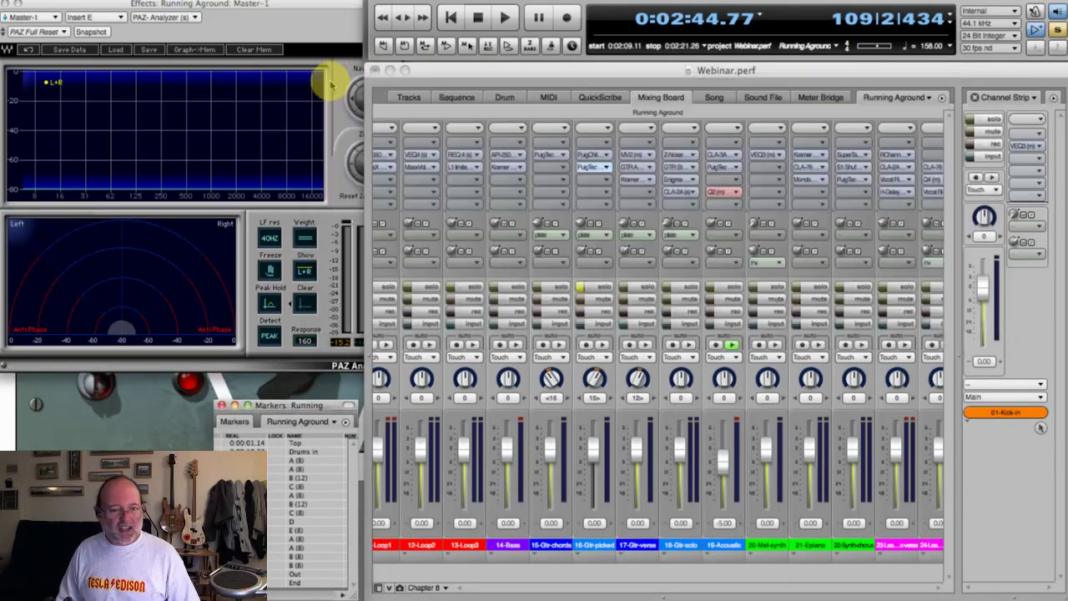
pyautogui.click(584, 288)
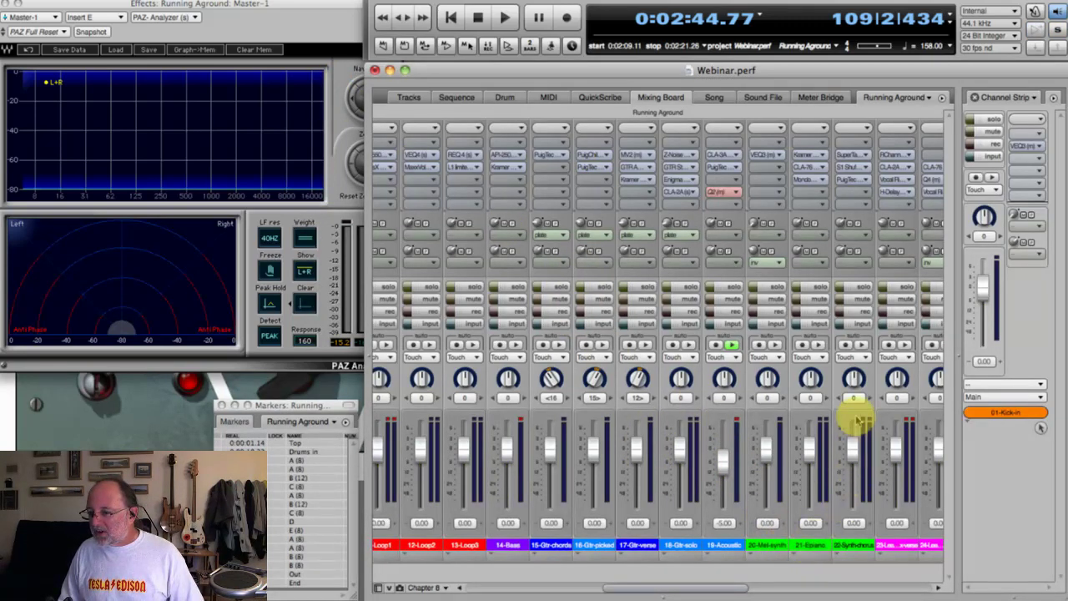
# Solo 21-Epiano, open its Kramer HLS, and play the track through it
pyautogui.click(807, 288)
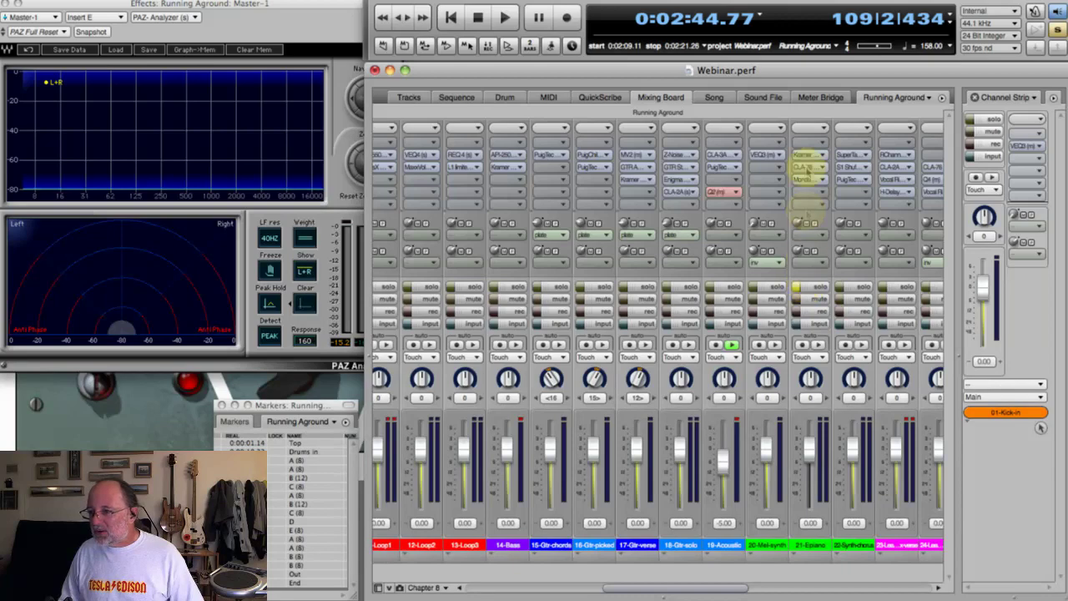
pyautogui.doubleClick(812, 156)
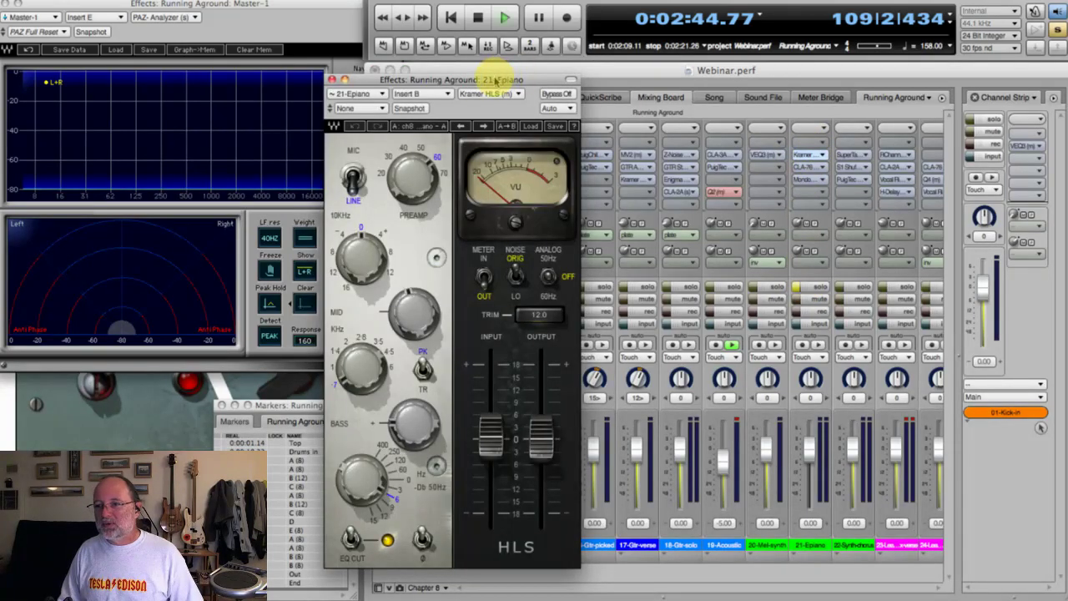
pyautogui.moveTo(496, 81); pyautogui.dragTo(613, 28)
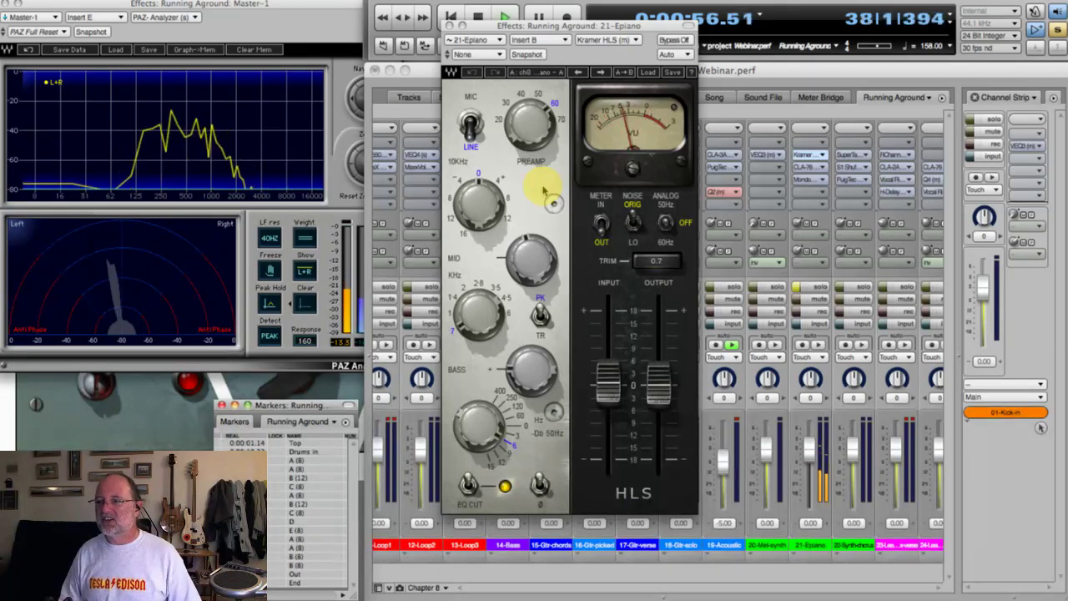
pyautogui.press('space')
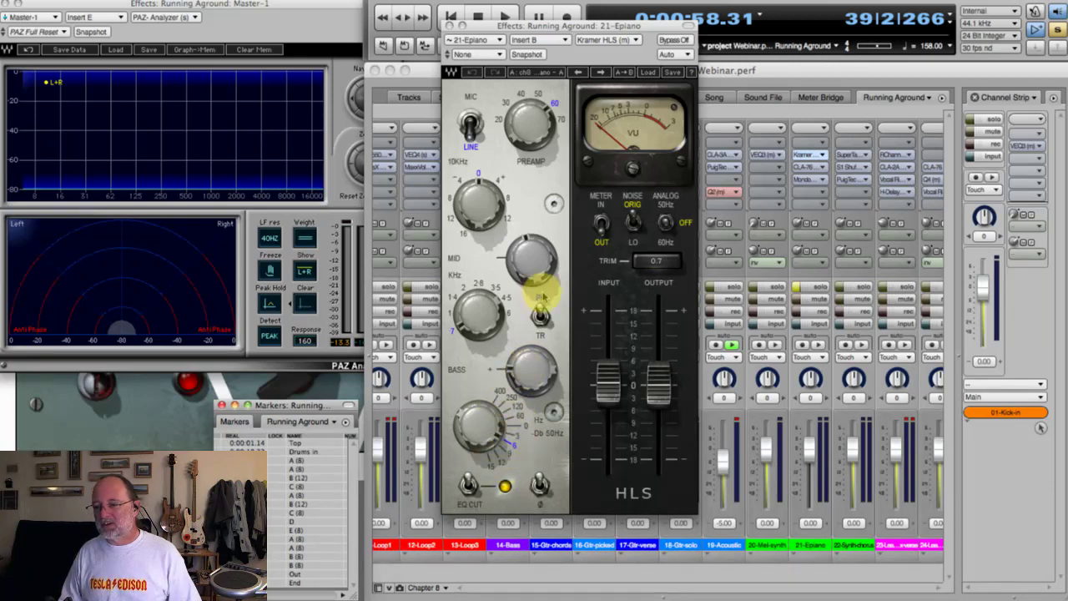
pyautogui.moveTo(527, 369)
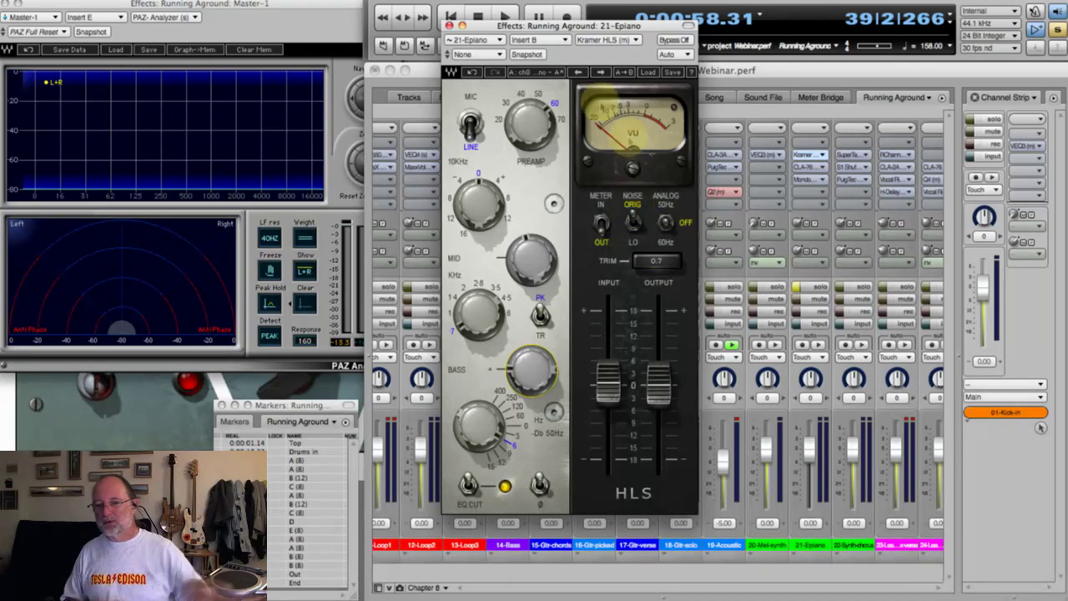
# Close the Kramer HLS, unsolo 21-Epiano, and play the full mix briefly
pyautogui.click(448, 26)
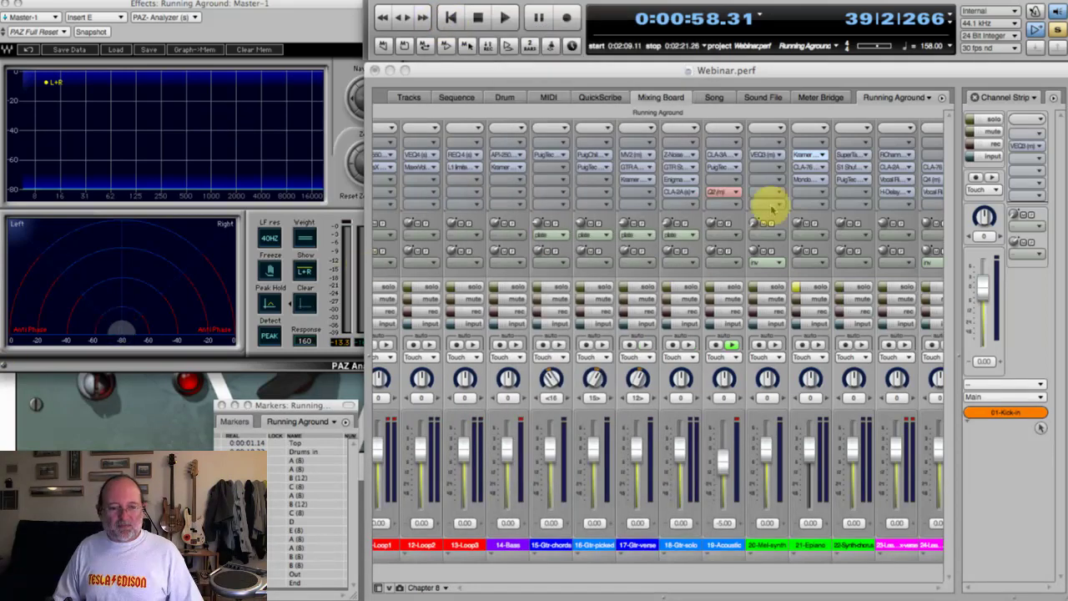
pyautogui.click(797, 286)
pyautogui.press('space')
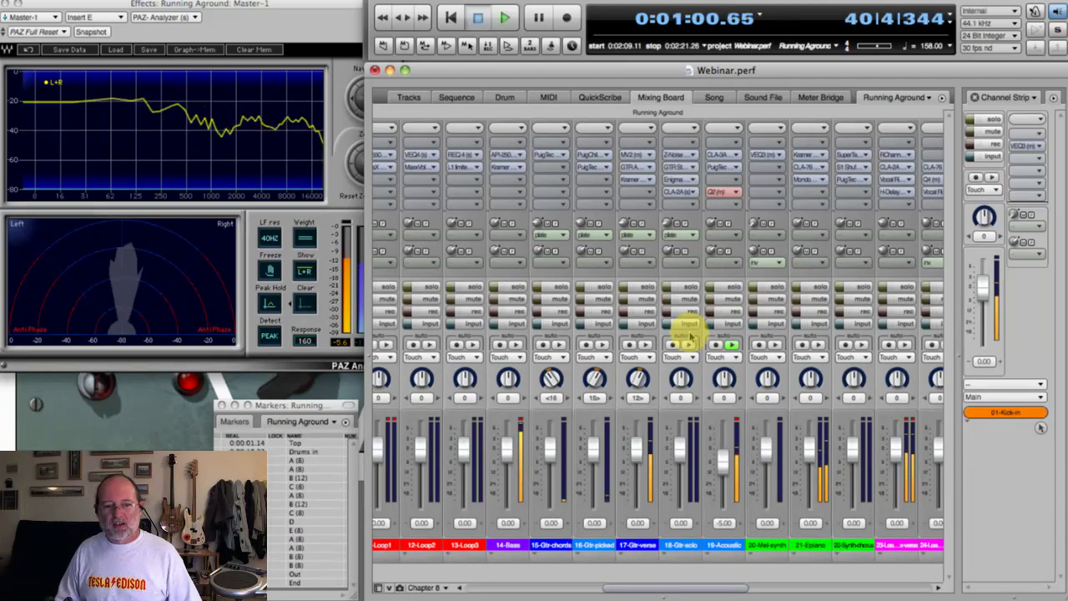
pyautogui.press('space')
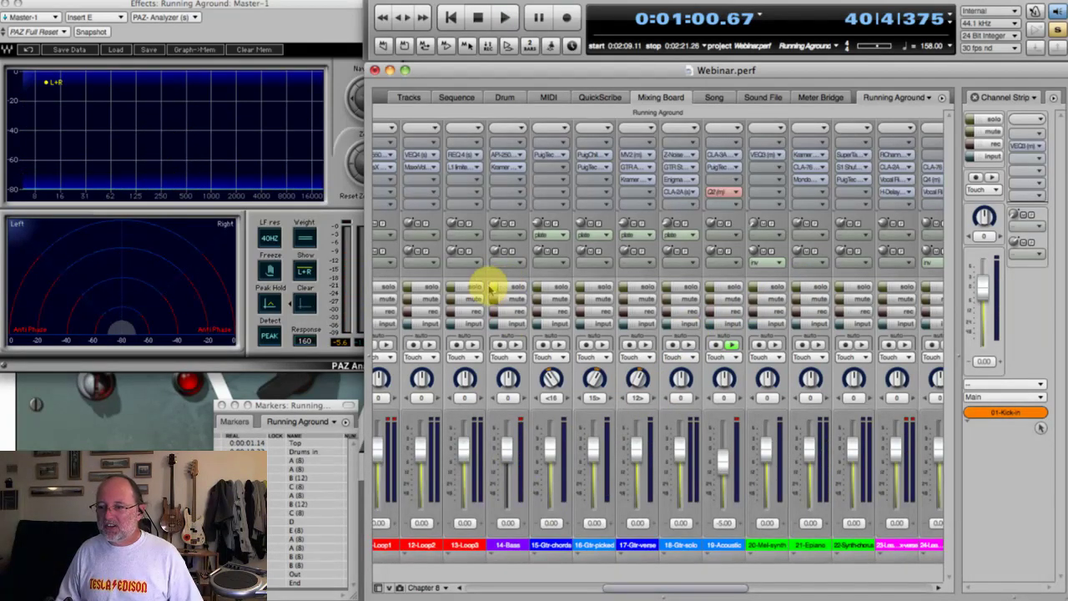
# Solo 14-Bass, go to the Drums in marker, and insert the Waves MaxxBass (m) in the track's Insert E
pyautogui.click(492, 287)
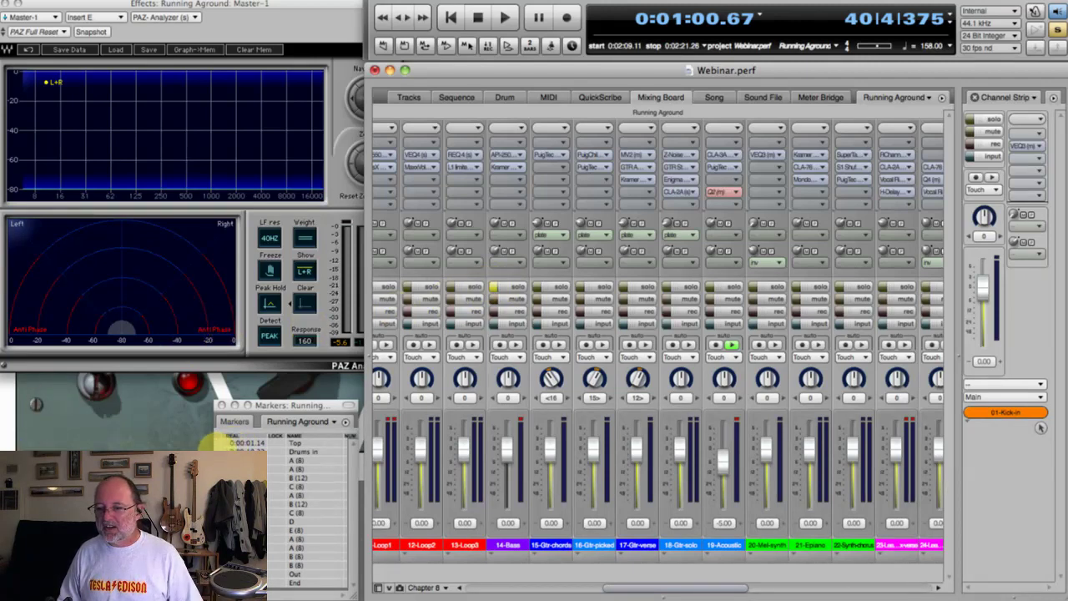
pyautogui.click(216, 448)
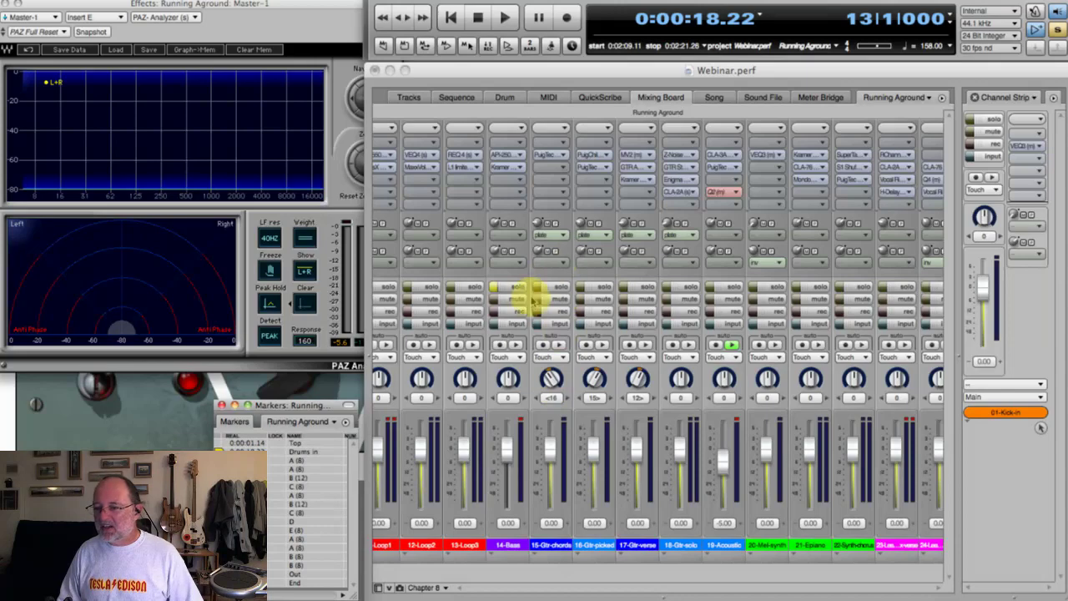
pyautogui.click(515, 194)
pyautogui.moveTo(563, 237)
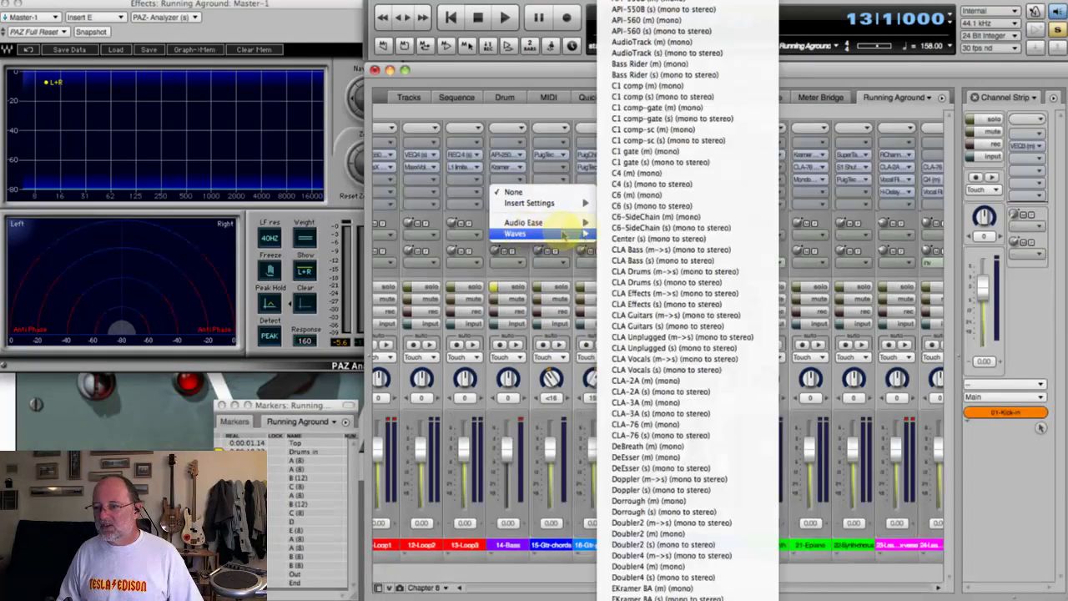
pyautogui.scroll(-3, 668, 576)
pyautogui.scroll(-10, 656, 570)
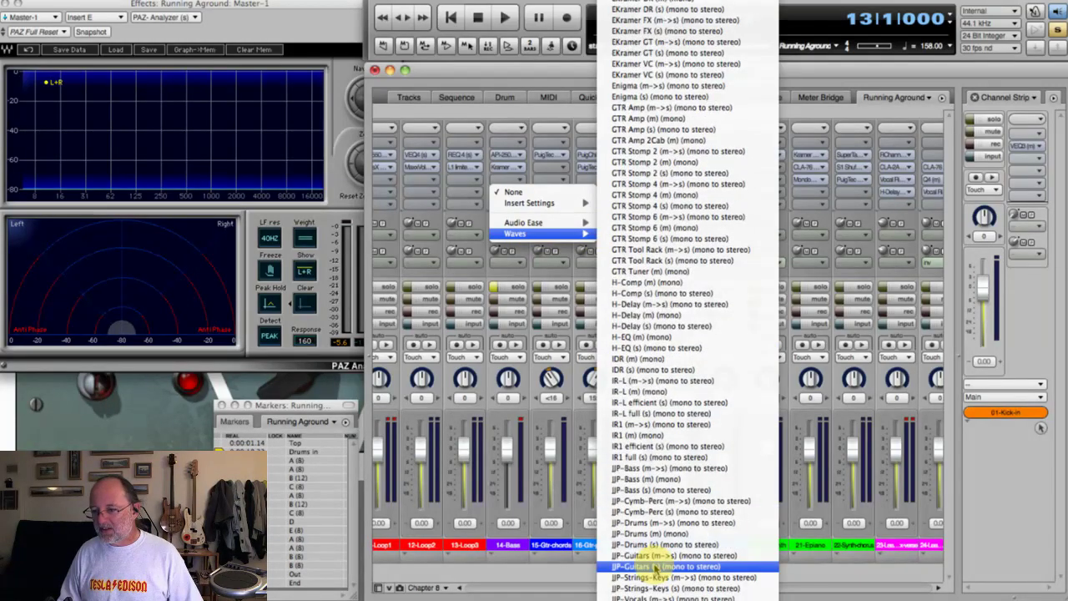
pyautogui.scroll(-10, 656, 570)
pyautogui.scroll(-5, 657, 570)
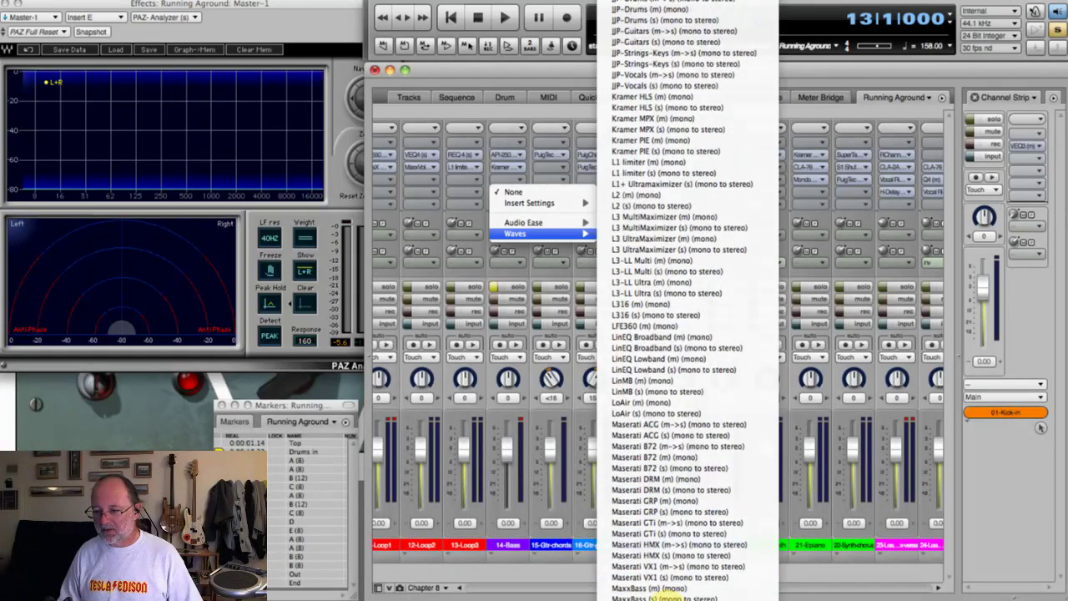
pyautogui.click(667, 578)
pyautogui.click(485, 255)
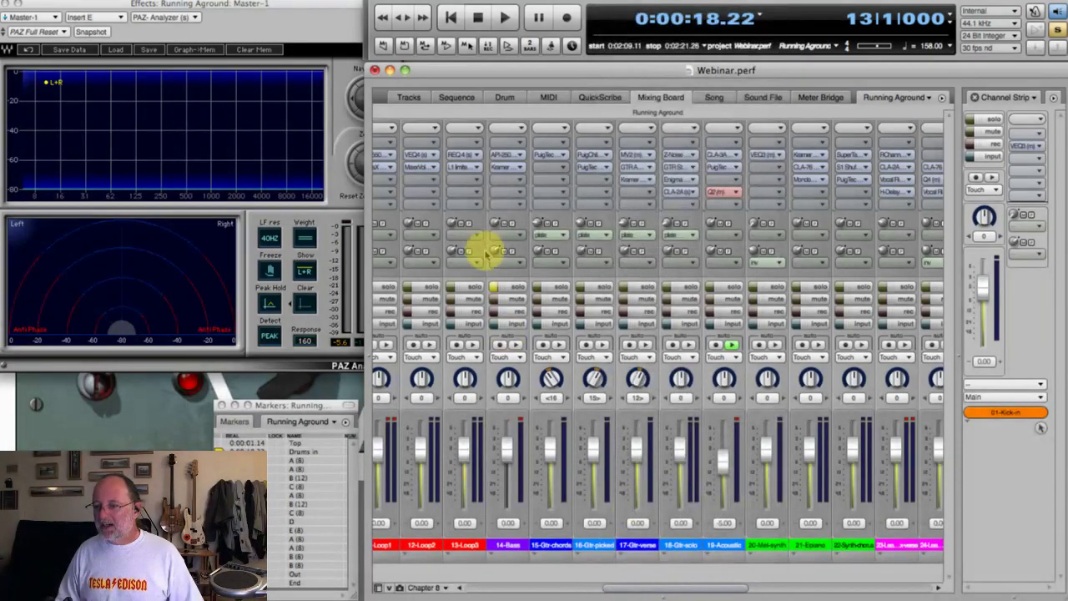
# Bypass the MaxxBass on 14-Bass, place its window over the mixer, and play the soloed bass
pyautogui.moveTo(607, 25); pyautogui.dragTo(674, 86)
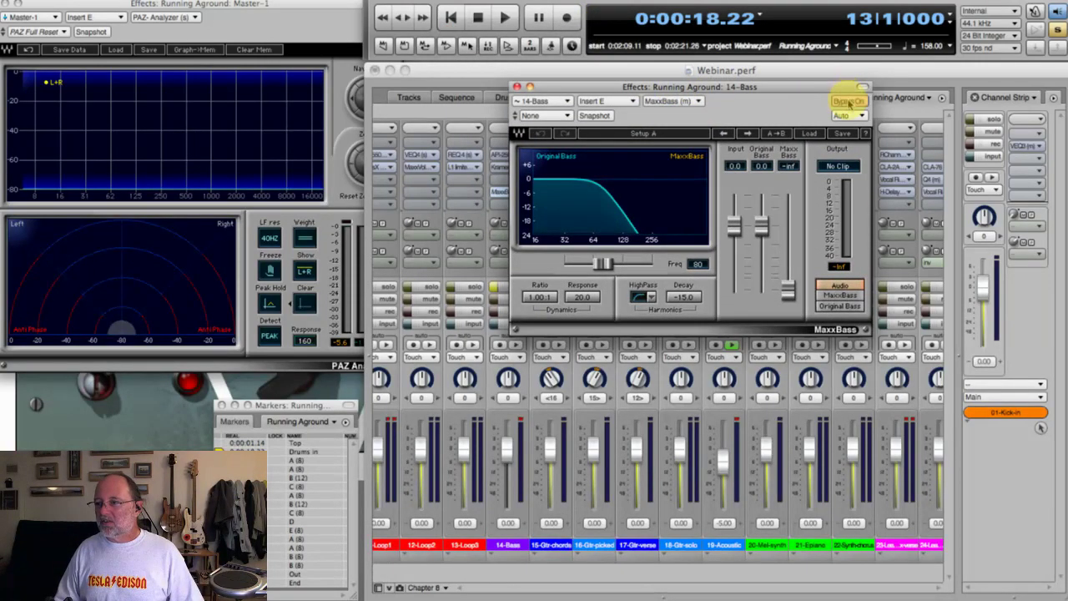
pyautogui.moveTo(644, 89); pyautogui.dragTo(720, 169)
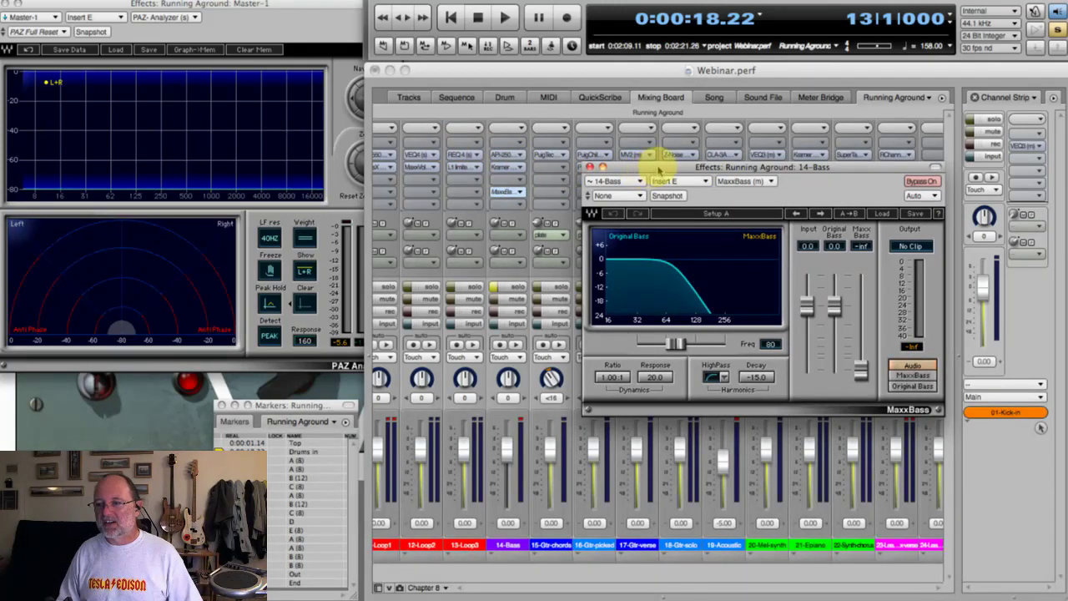
pyautogui.moveTo(650, 169); pyautogui.dragTo(579, 63)
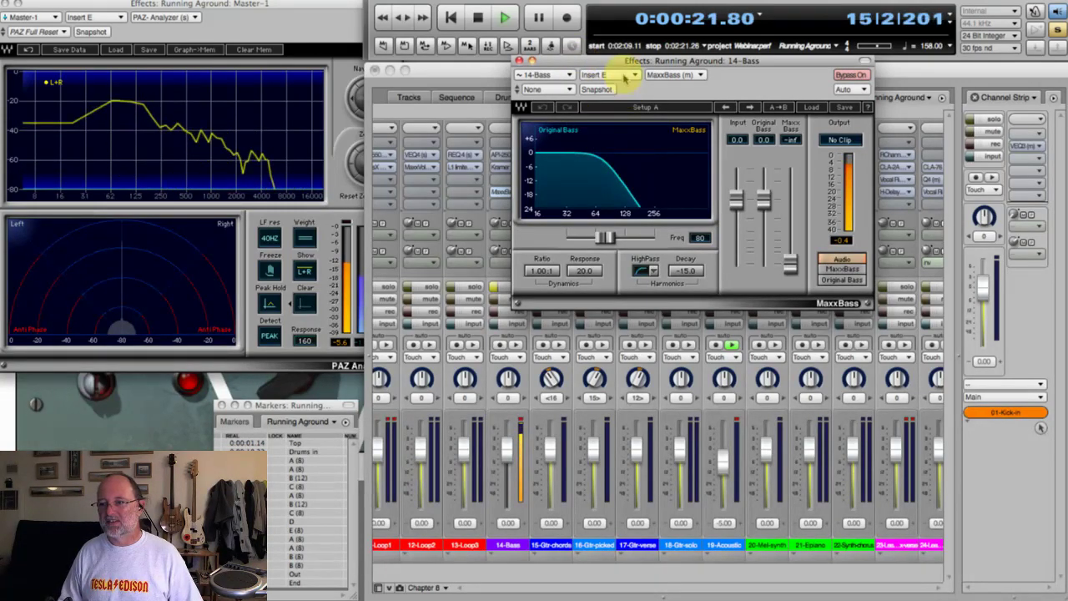
pyautogui.moveTo(626, 62); pyautogui.dragTo(685, 41)
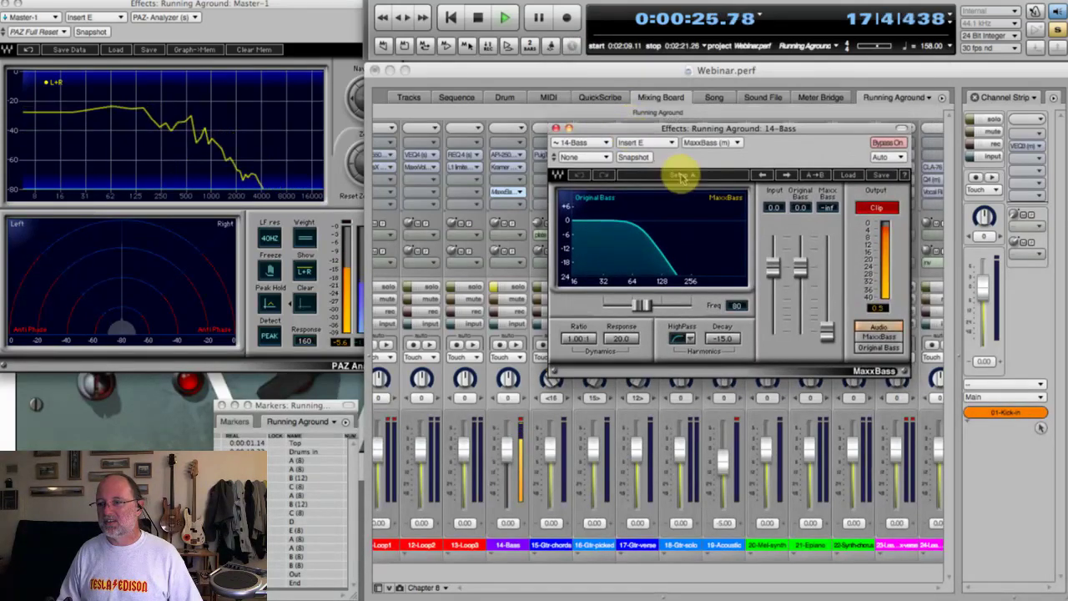
pyautogui.press('space')
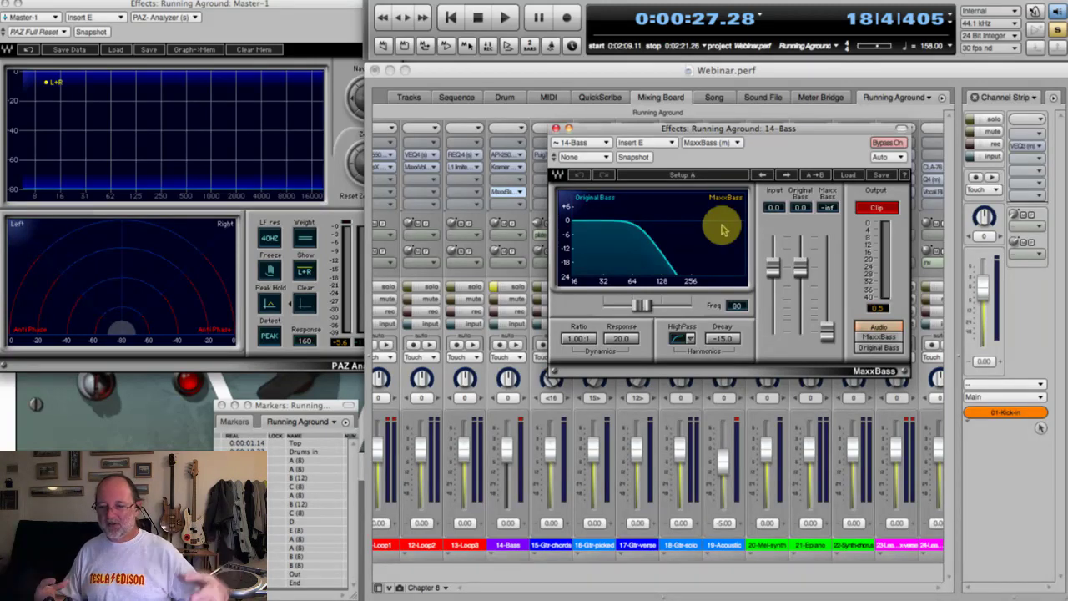
# Close the MaxxBass window, clear the solos, and play the full mix briefly with MaxxBass bypassed
pyautogui.click(488, 289)
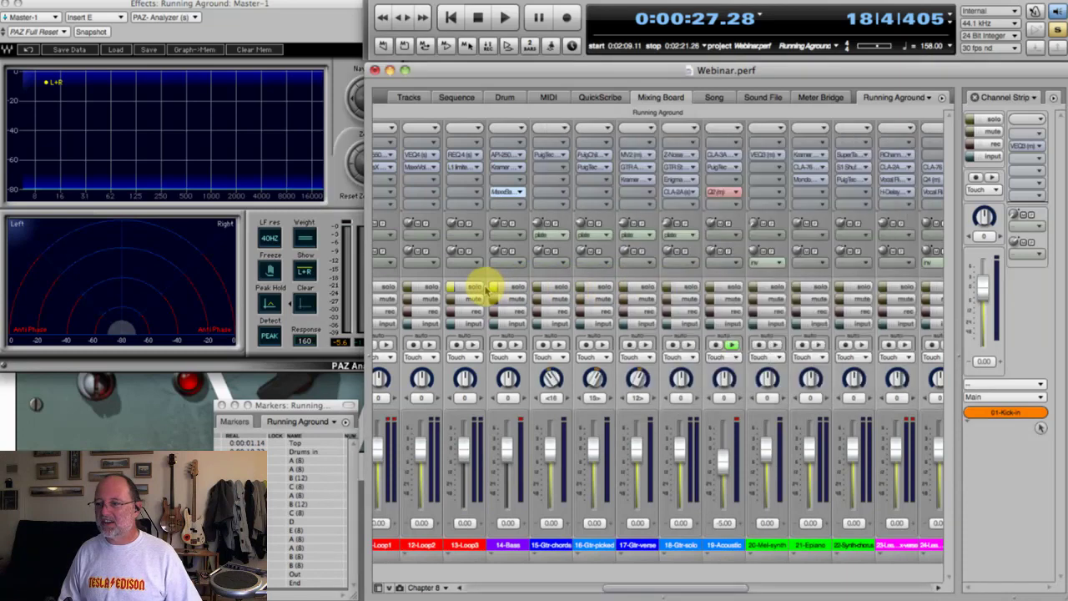
pyautogui.click(465, 288)
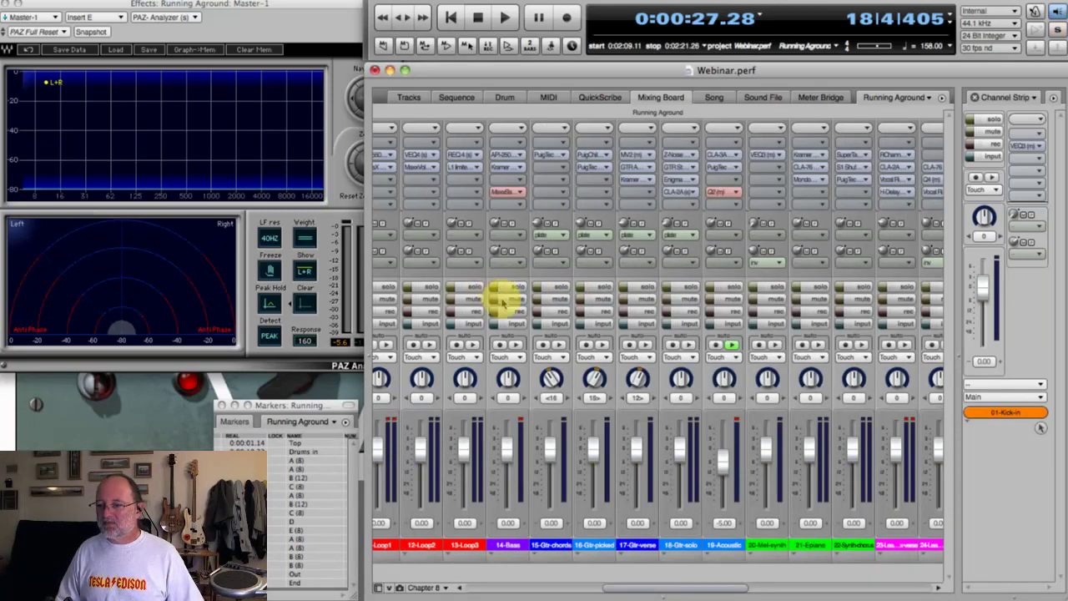
pyautogui.press('space')
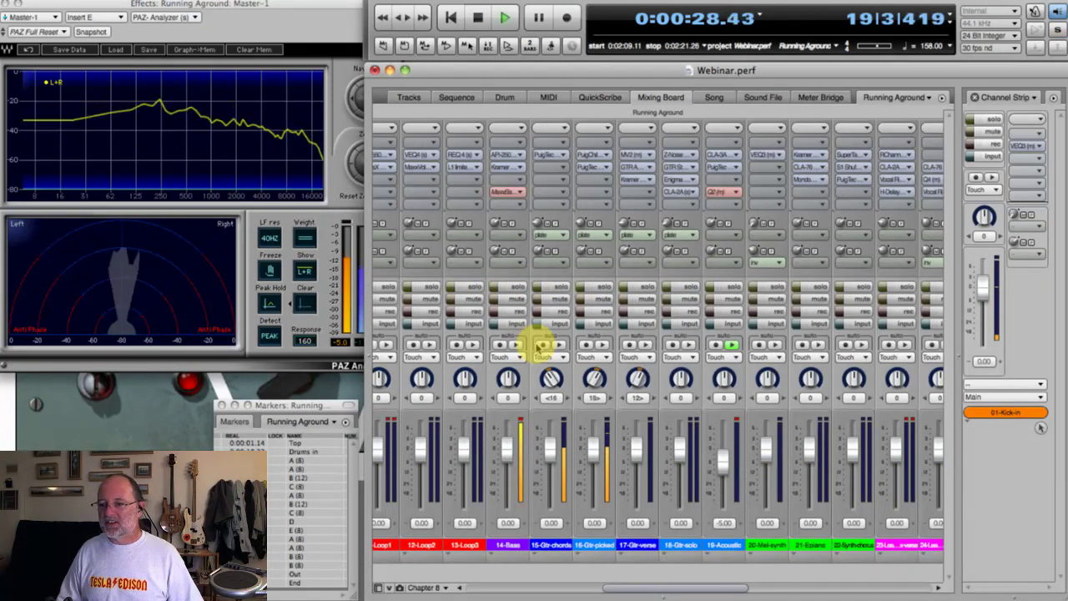
pyautogui.press('space')
# Solo 14-Bass again and reopen its MaxxBass with bypass turned off
pyautogui.click(504, 288)
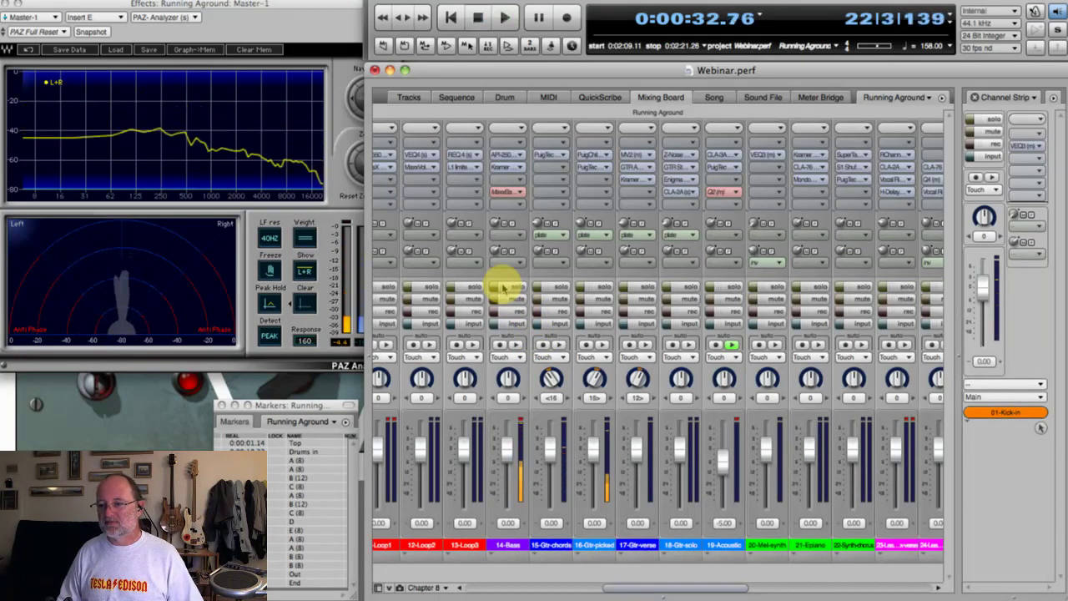
pyautogui.doubleClick(504, 194)
pyautogui.moveTo(782, 125); pyautogui.dragTo(750, 120)
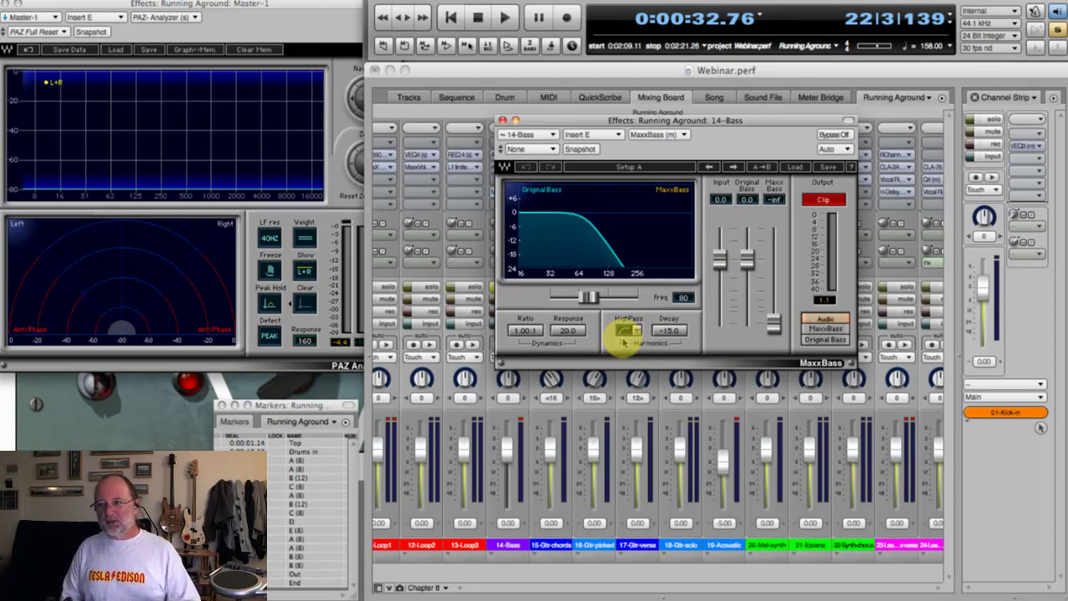
# While playing the bass, set the MaxxBass level to -1.1, Freq to 207 and, after muting it, Original Bass to -13.1
pyautogui.press('space')
pyautogui.moveTo(774, 320); pyautogui.dragTo(744, 384)
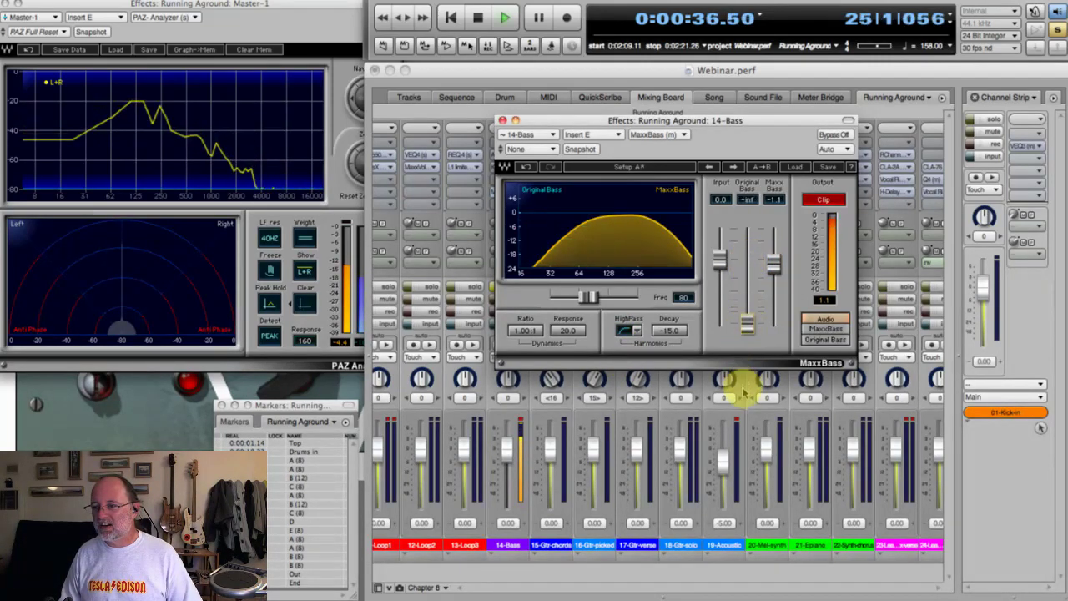
pyautogui.moveTo(583, 299); pyautogui.dragTo(679, 287)
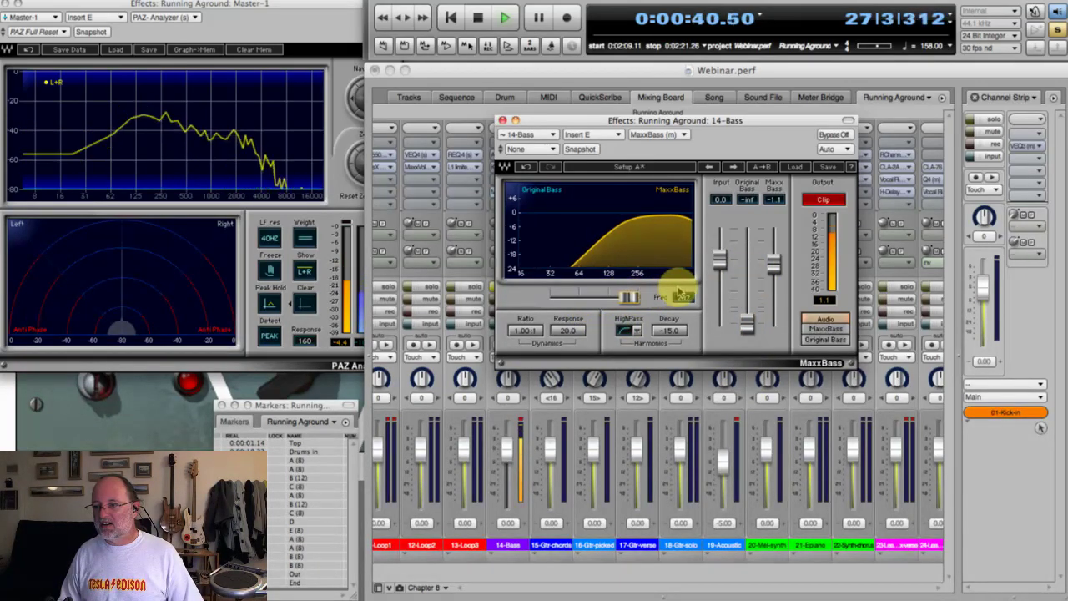
pyautogui.moveTo(756, 328)
pyautogui.mouseDown()
pyautogui.moveTo(749, 298)
pyautogui.moveTo(756, 311)
pyautogui.mouseUp()
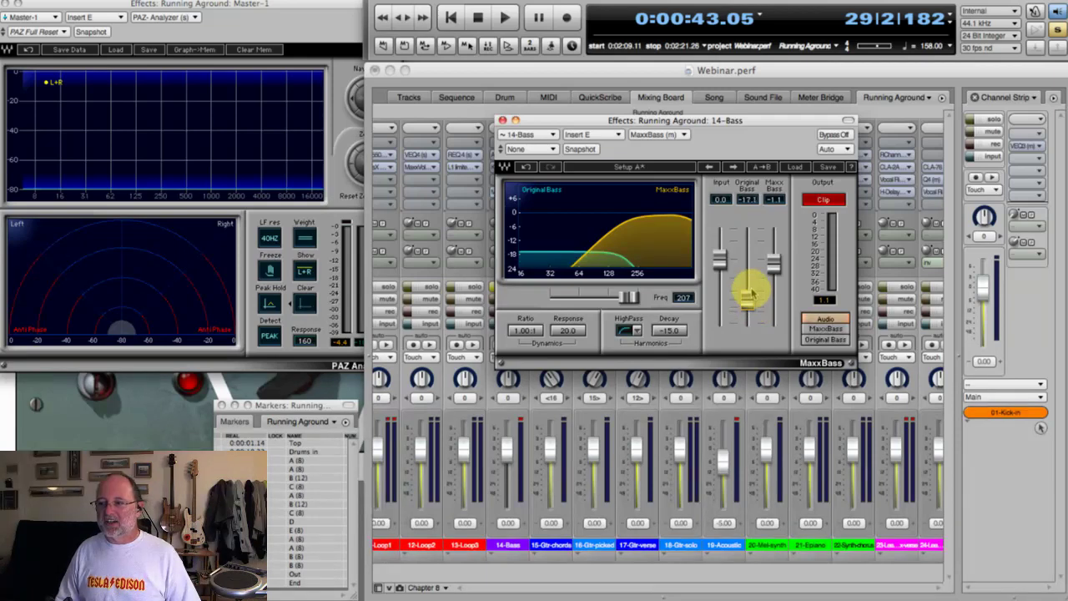
pyautogui.moveTo(749, 292)
pyautogui.mouseDown()
pyautogui.moveTo(749, 261)
pyautogui.moveTo(751, 296)
pyautogui.mouseUp()
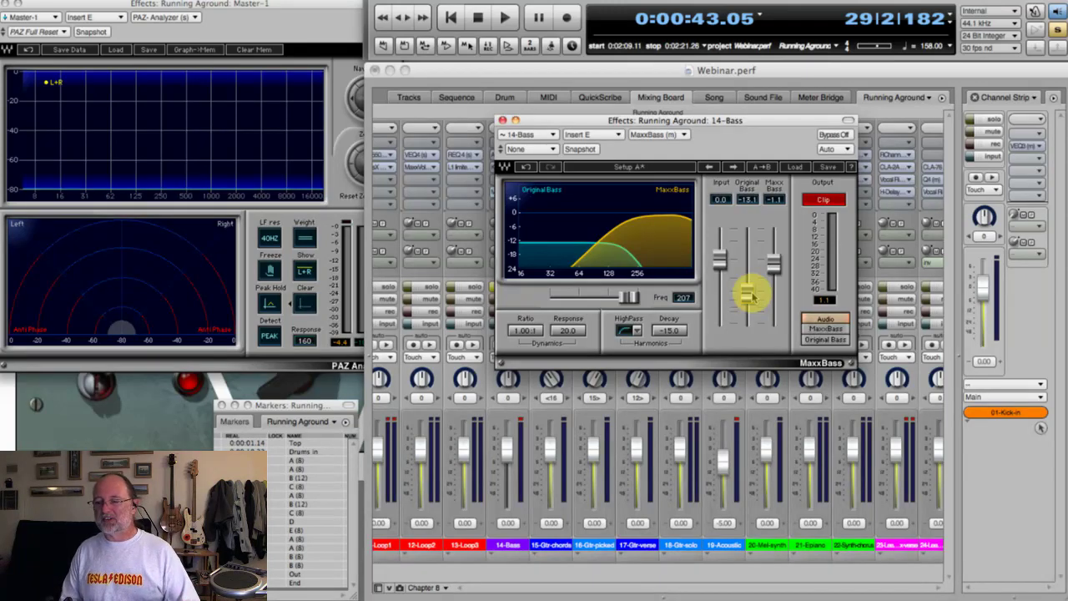
# Replace the MaxxBass in Insert E of 14-Bass with the mono Waves RBass plug-in
pyautogui.click(653, 136)
pyautogui.moveTo(653, 136)
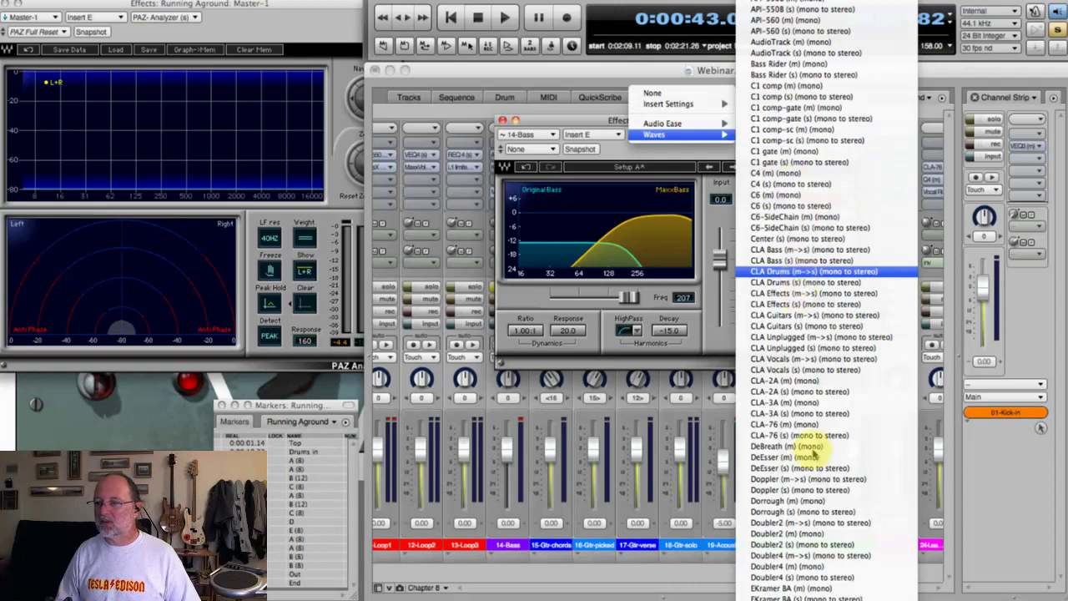
pyautogui.scroll(-15, 822, 334)
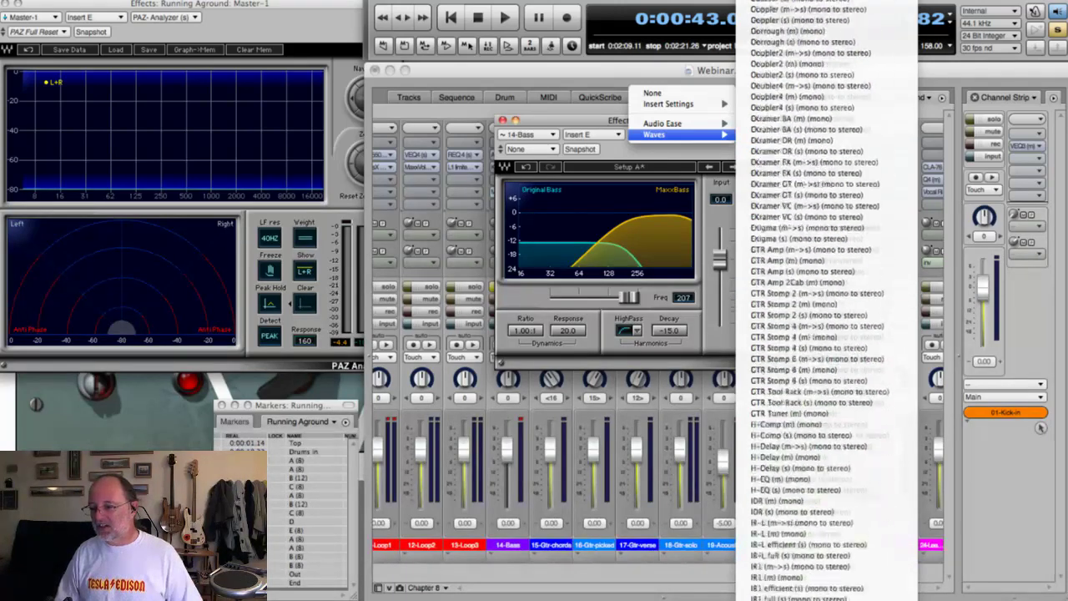
pyautogui.scroll(-15, 810, 418)
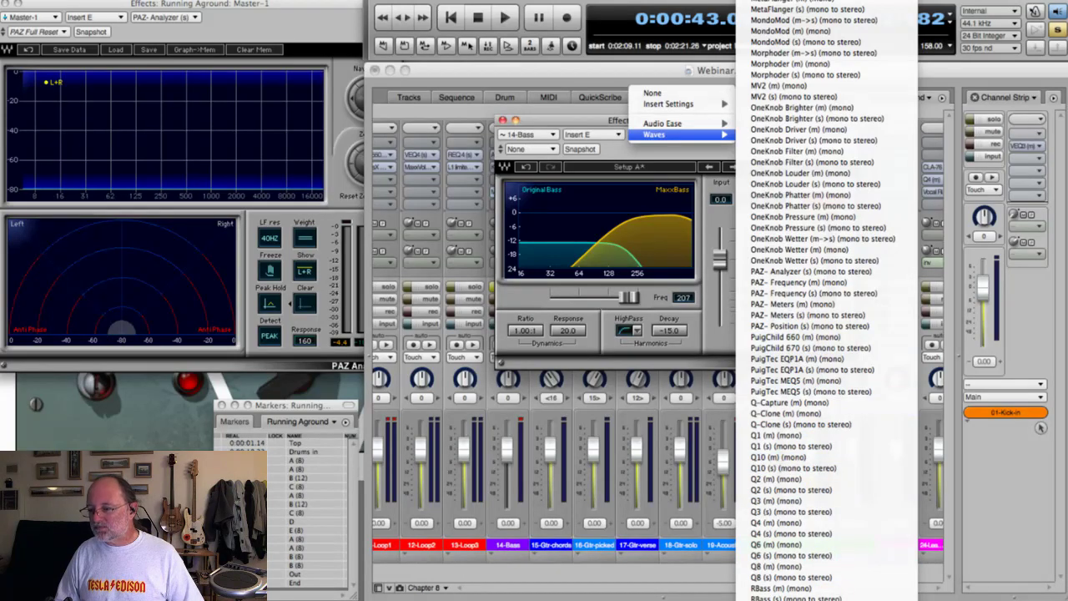
pyautogui.click(826, 584)
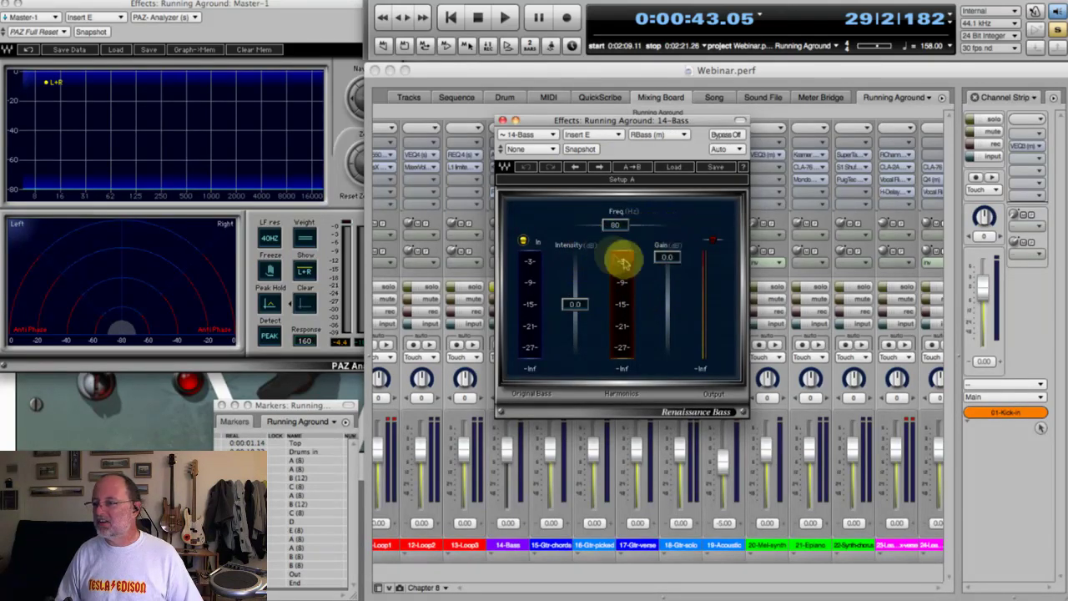
# While playing the soloed bass, set the RBass Intensity to 9.6 dB and Freq to 32 Hz, and stop playback
pyautogui.press('space')
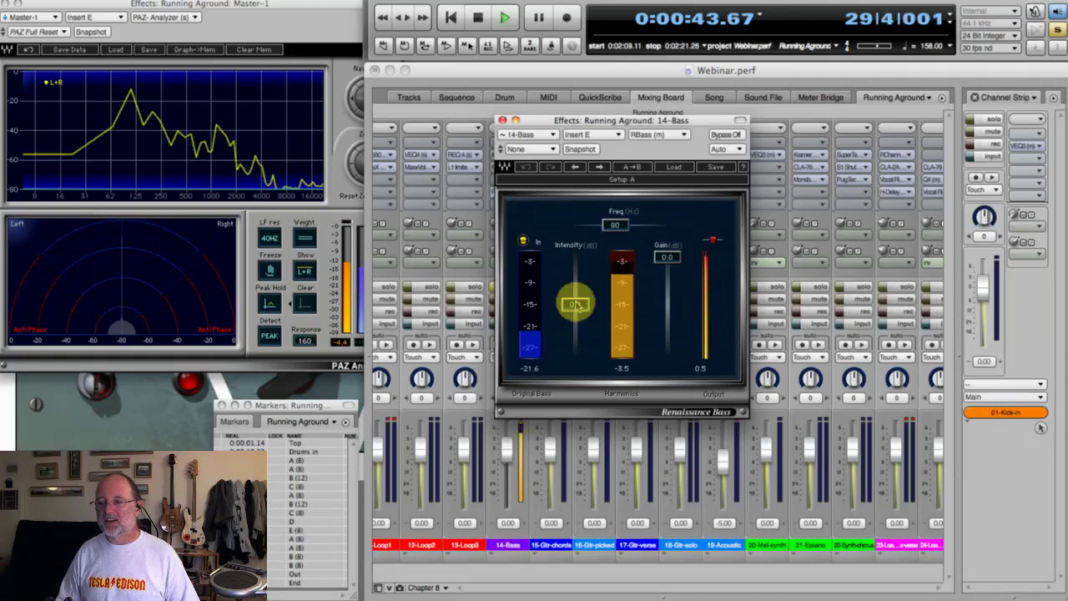
pyautogui.moveTo(576, 285)
pyautogui.mouseDown()
pyautogui.moveTo(573, 265)
pyautogui.moveTo(575, 289)
pyautogui.mouseUp()
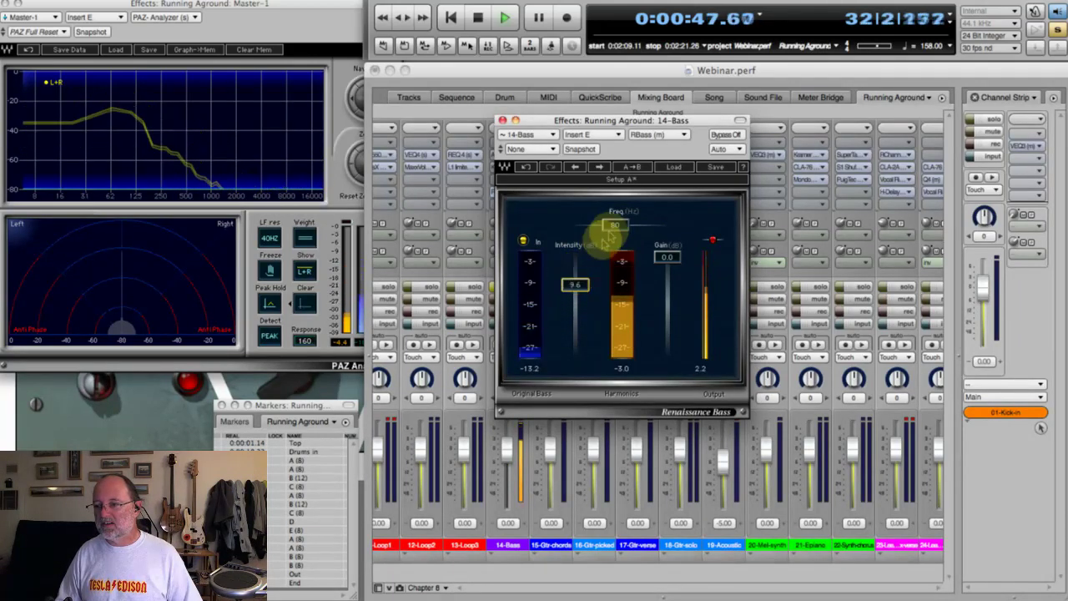
pyautogui.moveTo(610, 222)
pyautogui.mouseDown()
pyautogui.moveTo(522, 240)
pyautogui.moveTo(593, 224)
pyautogui.moveTo(620, 231)
pyautogui.mouseUp()
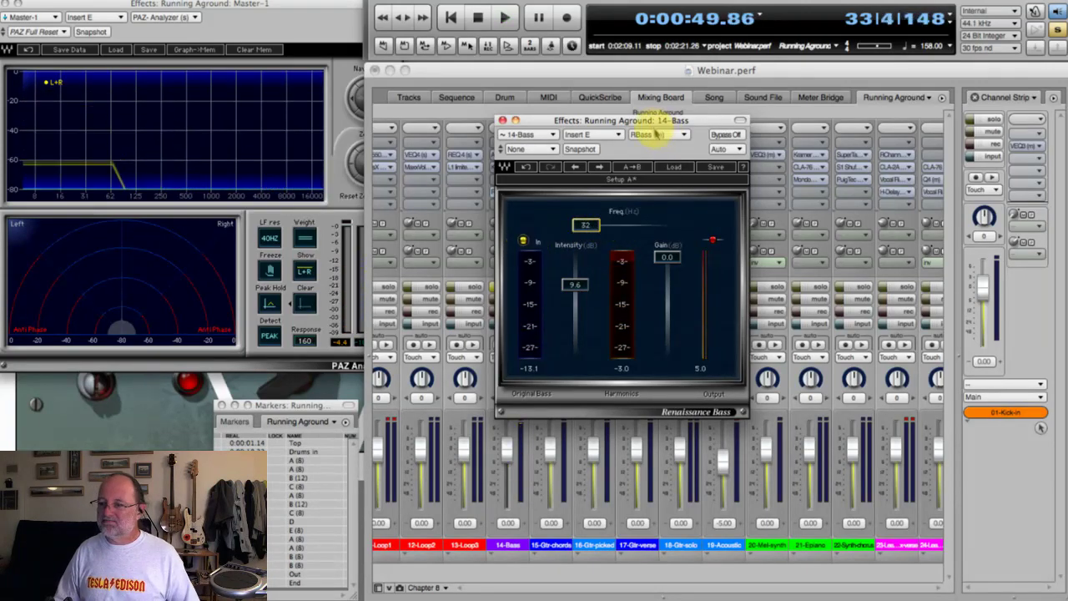
# Replace the RBass in Insert E of 14-Bass with the mono Waves LoAir and reposition its window
pyautogui.click(661, 133)
pyautogui.moveTo(668, 135)
pyautogui.scroll(-10, 877, 576)
pyautogui.scroll(-6, 817, 555)
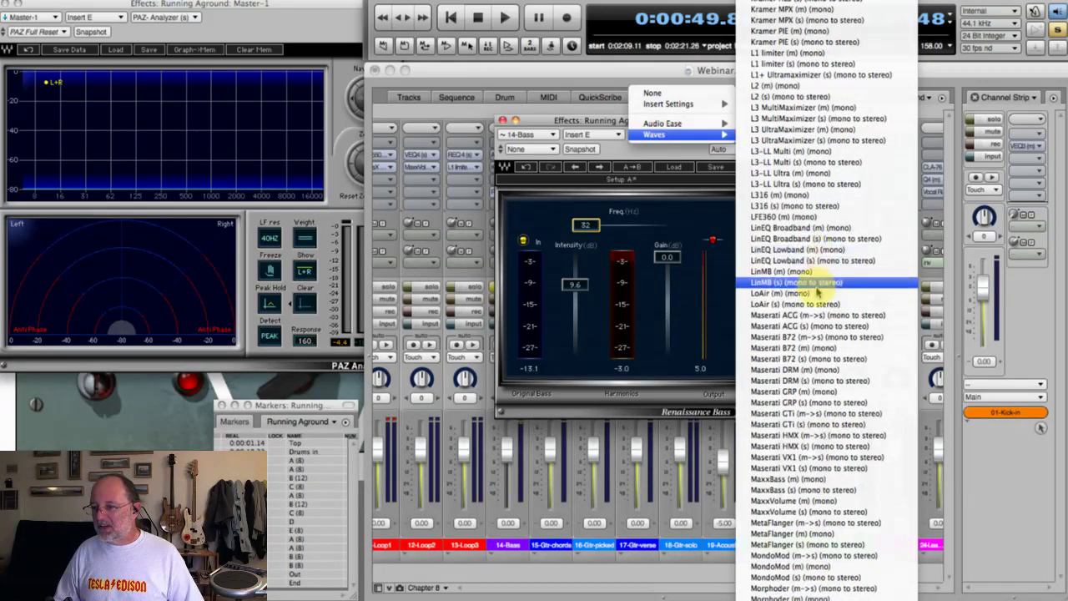
pyautogui.click(818, 294)
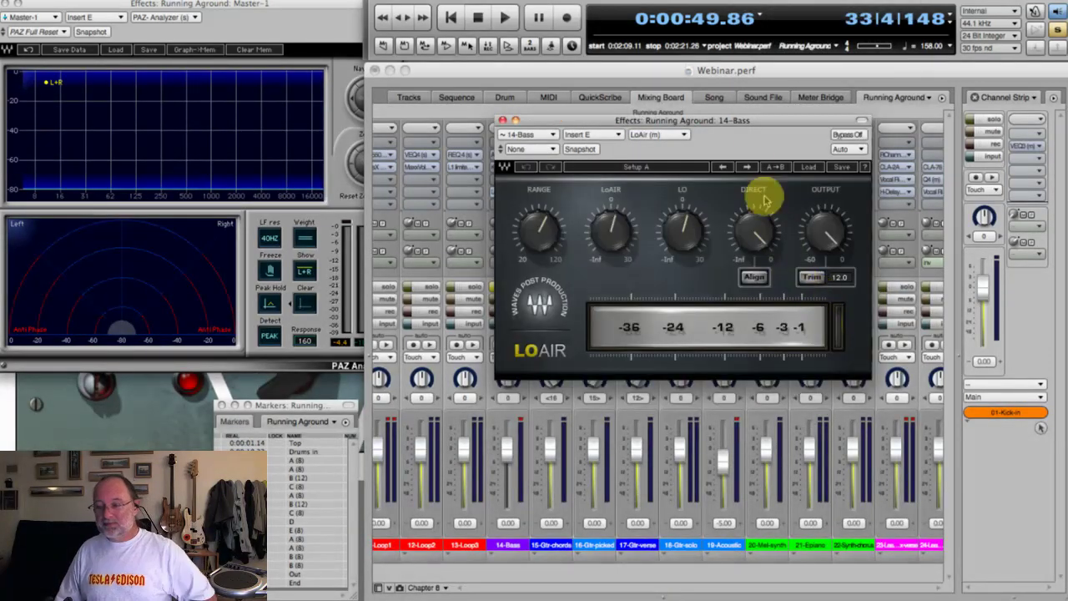
pyautogui.moveTo(748, 123); pyautogui.dragTo(712, 131)
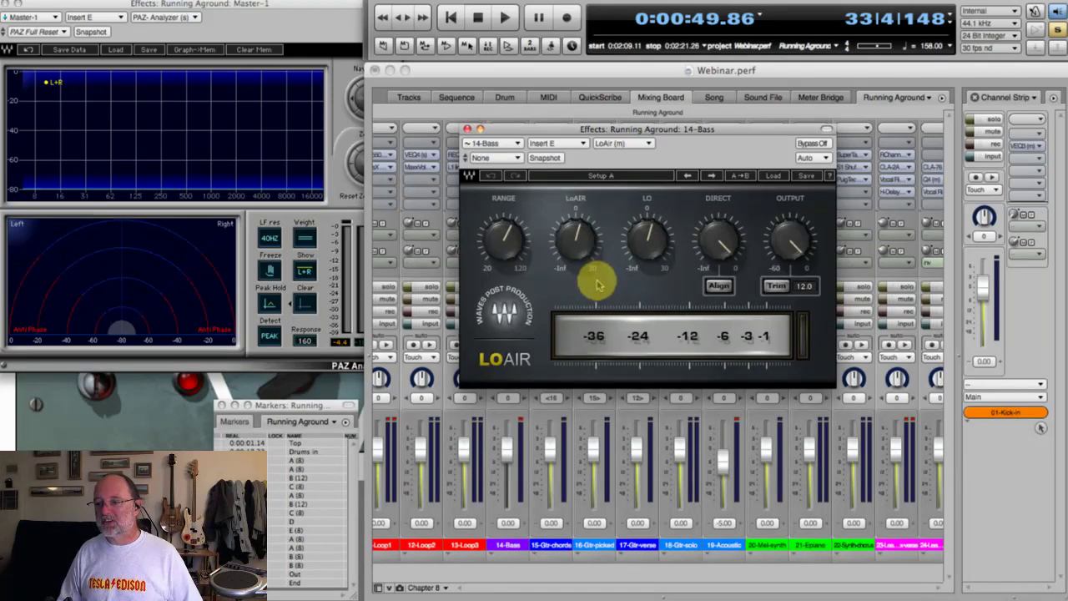
# While playing the soloed bass, raise LoAir's LoAIR level and compare the sound with bypass on and off
pyautogui.click(575, 247)
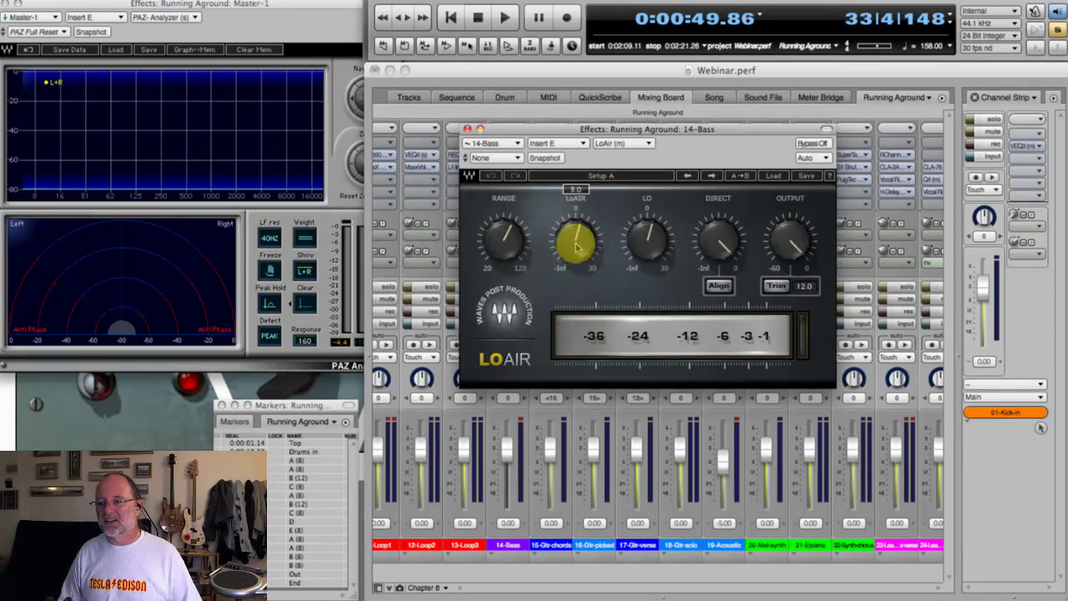
pyautogui.press('space')
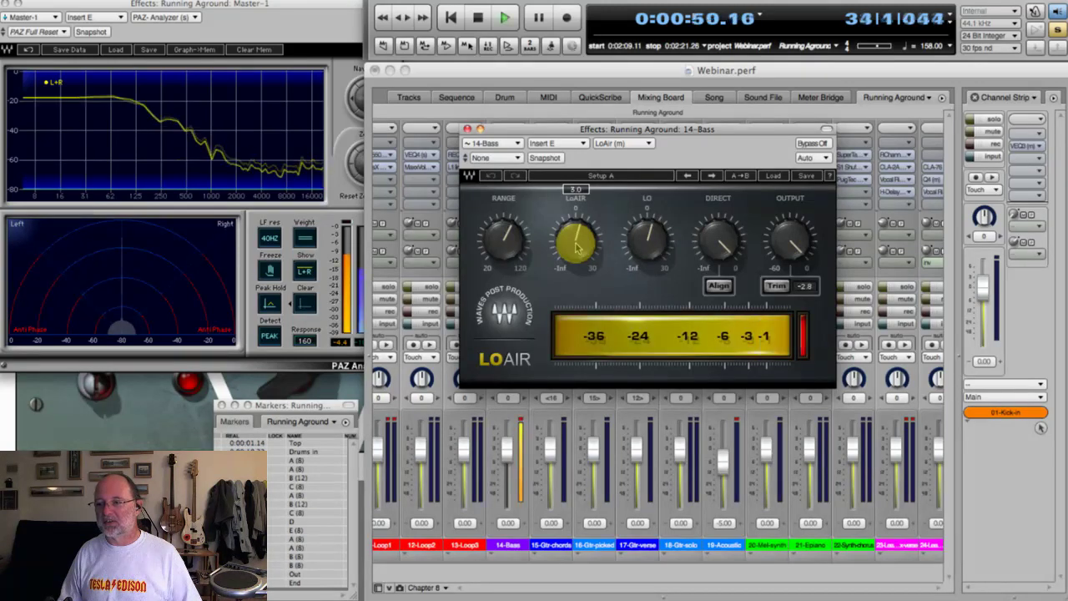
pyautogui.moveTo(576, 247); pyautogui.dragTo(579, 186)
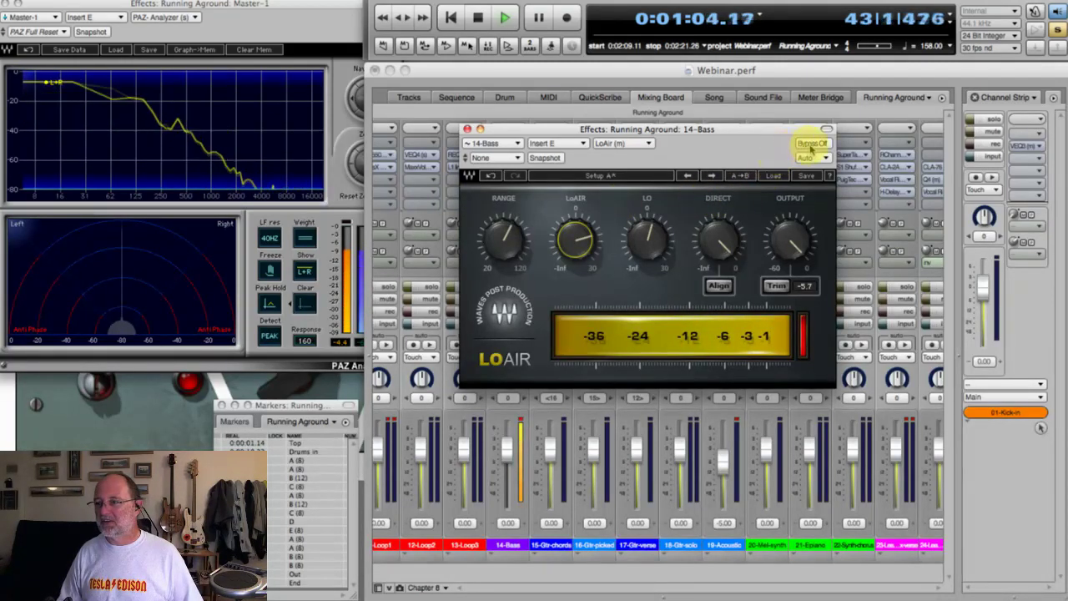
pyautogui.click(811, 143)
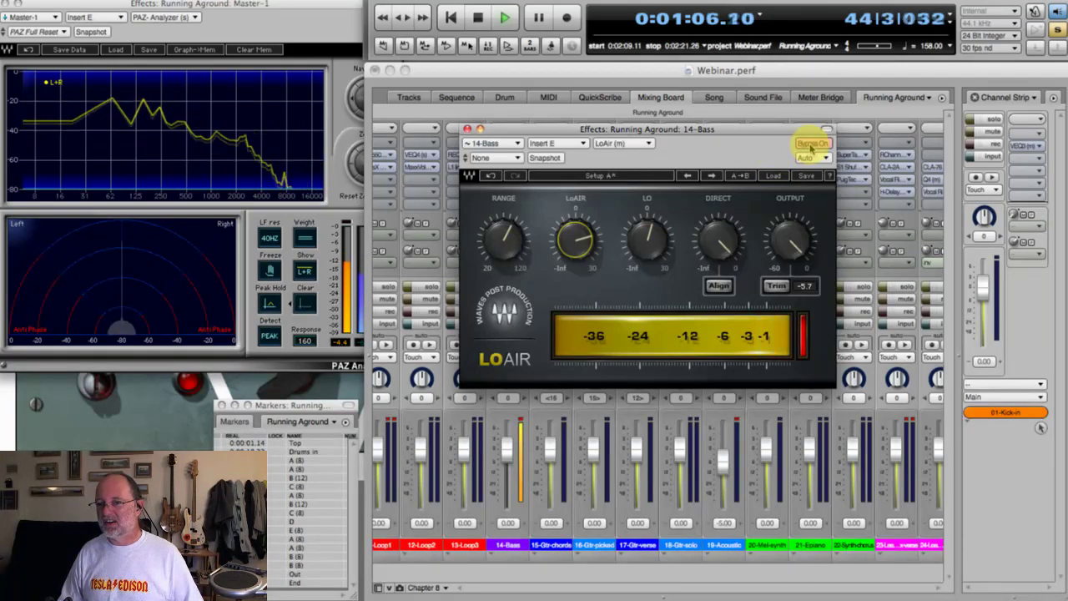
pyautogui.click(811, 144)
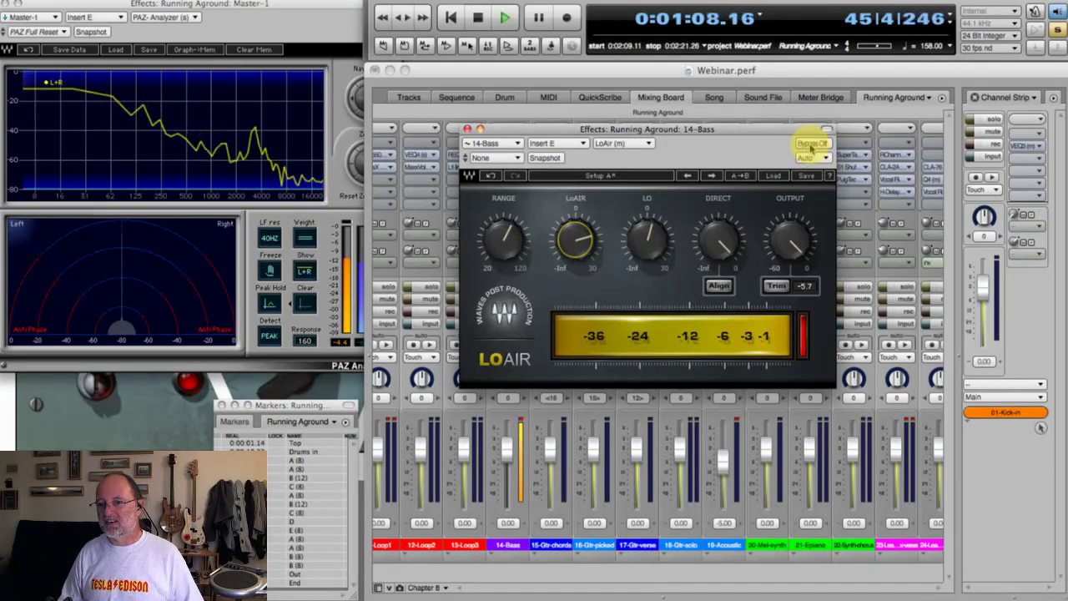
pyautogui.press('space')
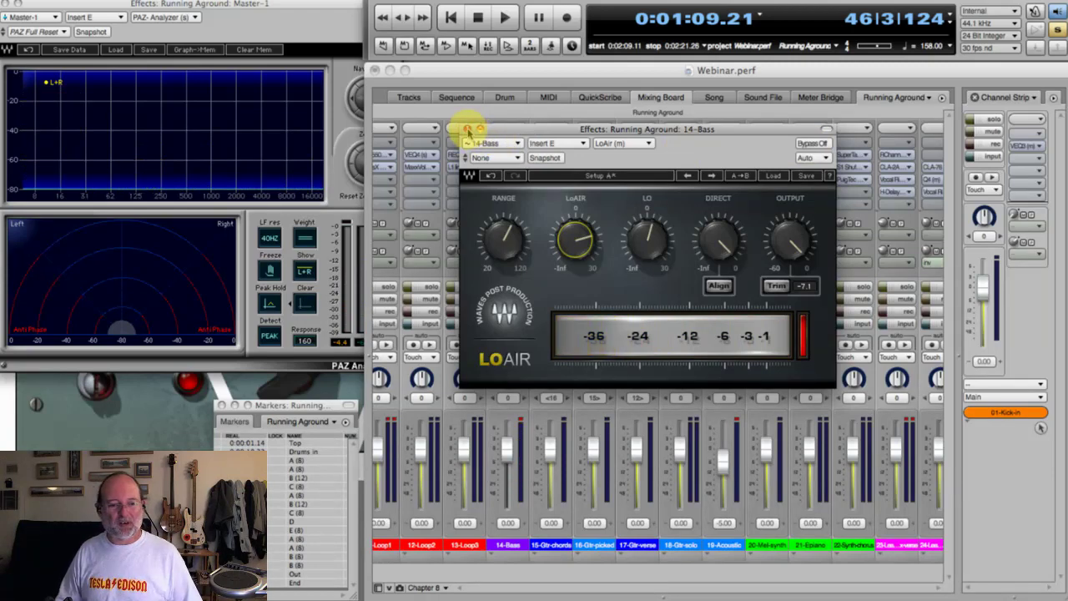
# Close the LoAir window, clear the solo on 14-Bass, and play the full mix briefly
pyautogui.click(467, 129)
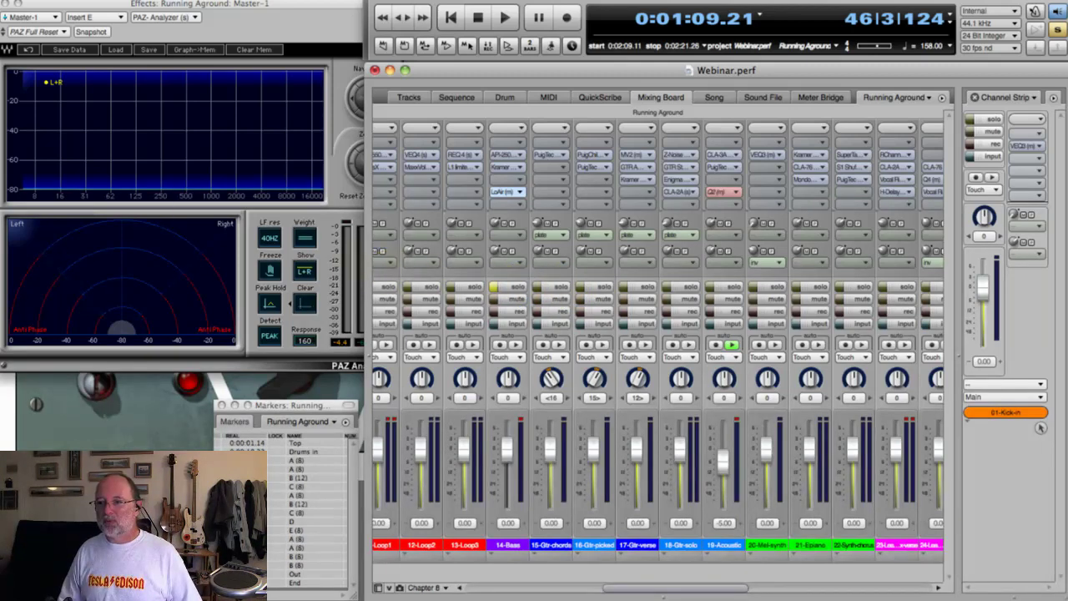
pyautogui.click(1039, 427)
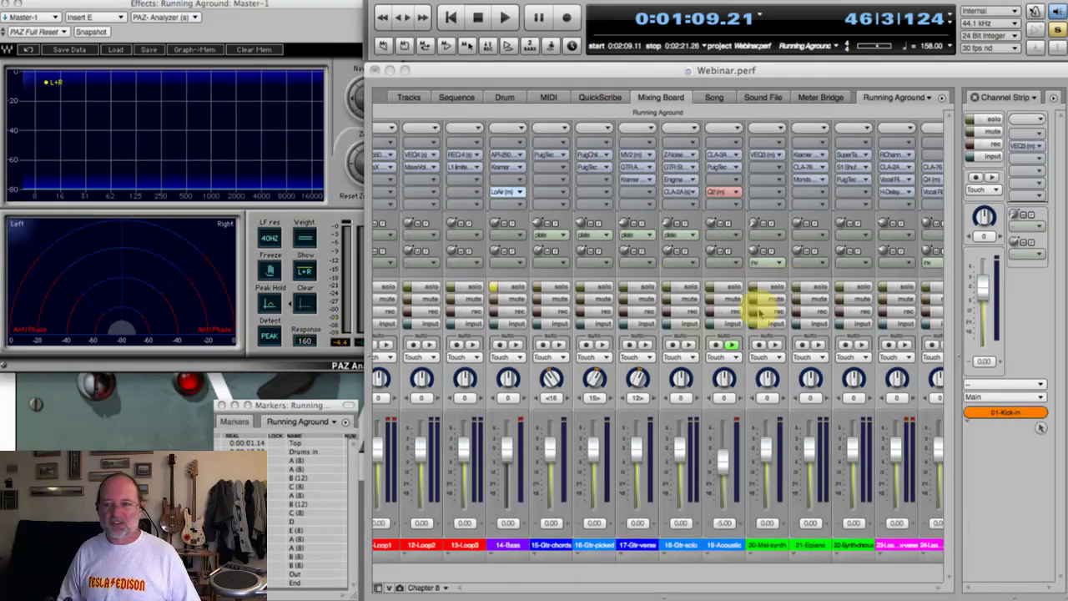
pyautogui.click(502, 286)
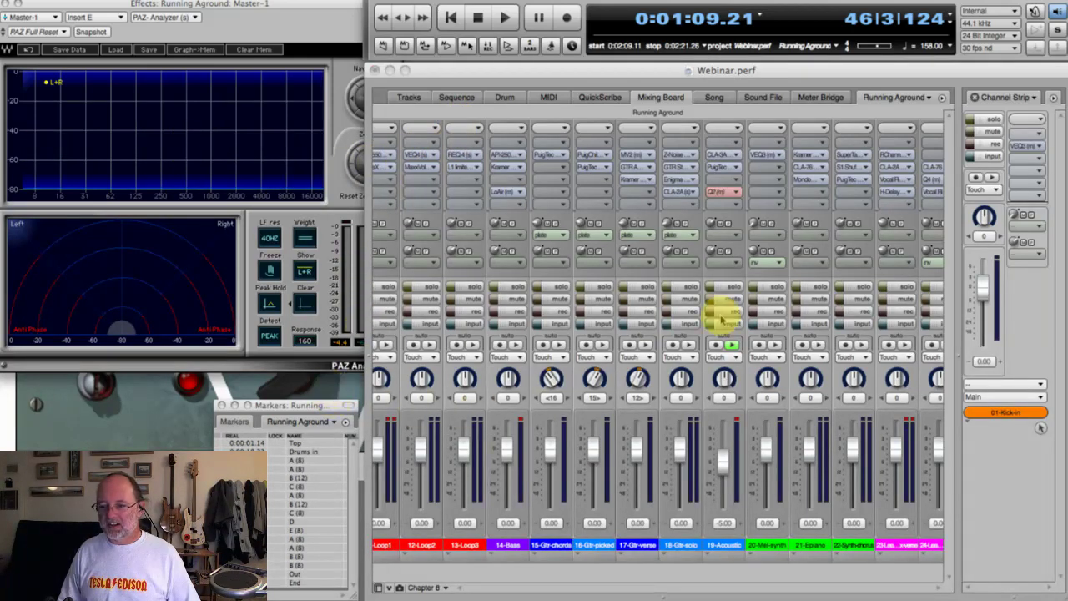
pyautogui.click(594, 70)
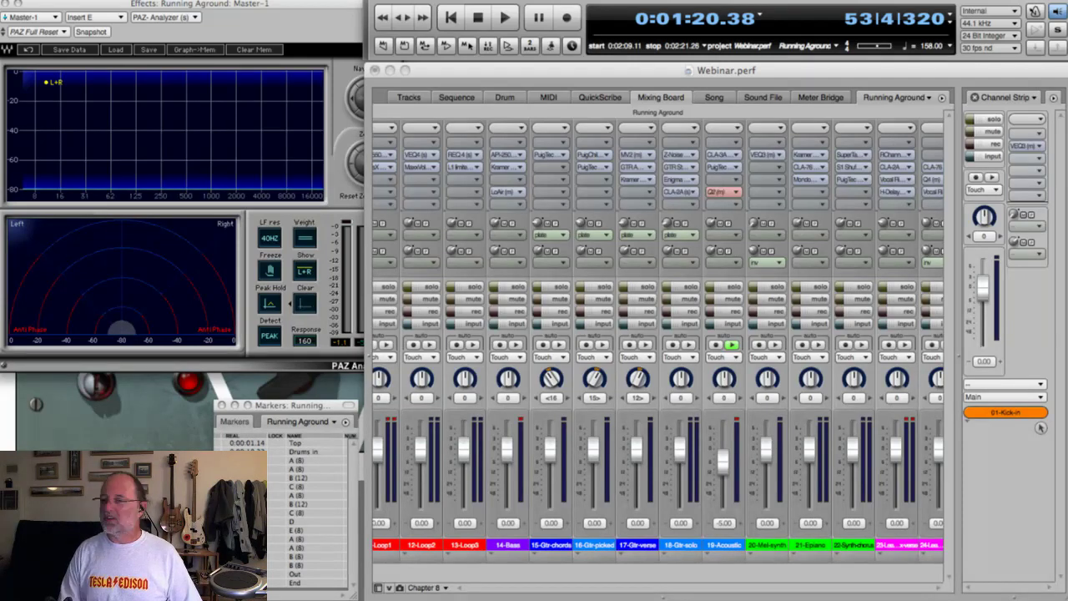
# Add the stereo Waves Center plug-in in Insert C of Master-1, move its window up for viewing, and close it
pyautogui.click(638, 73)
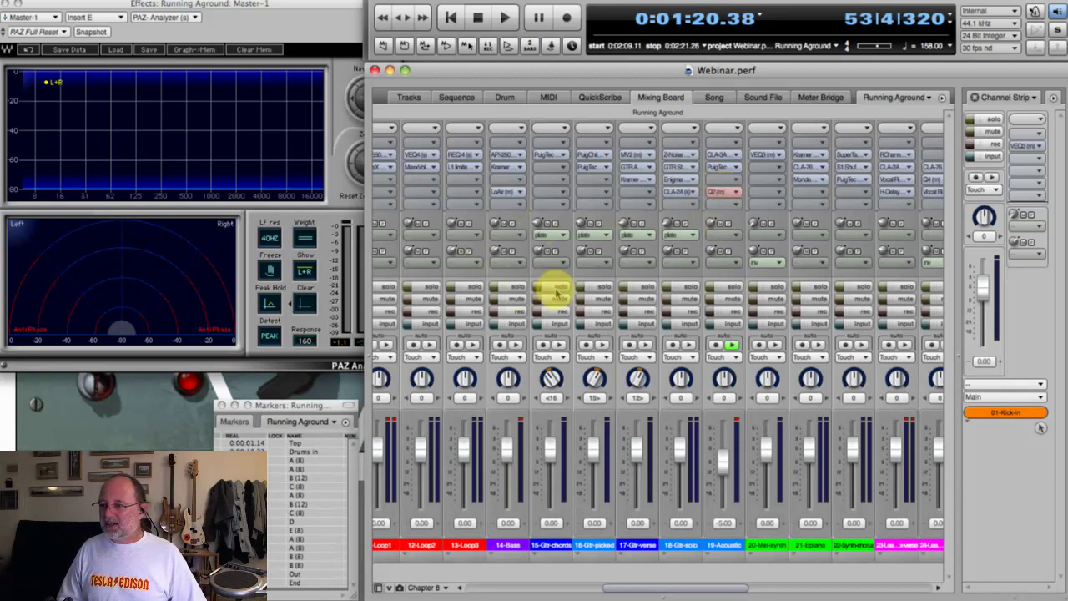
pyautogui.click(539, 584)
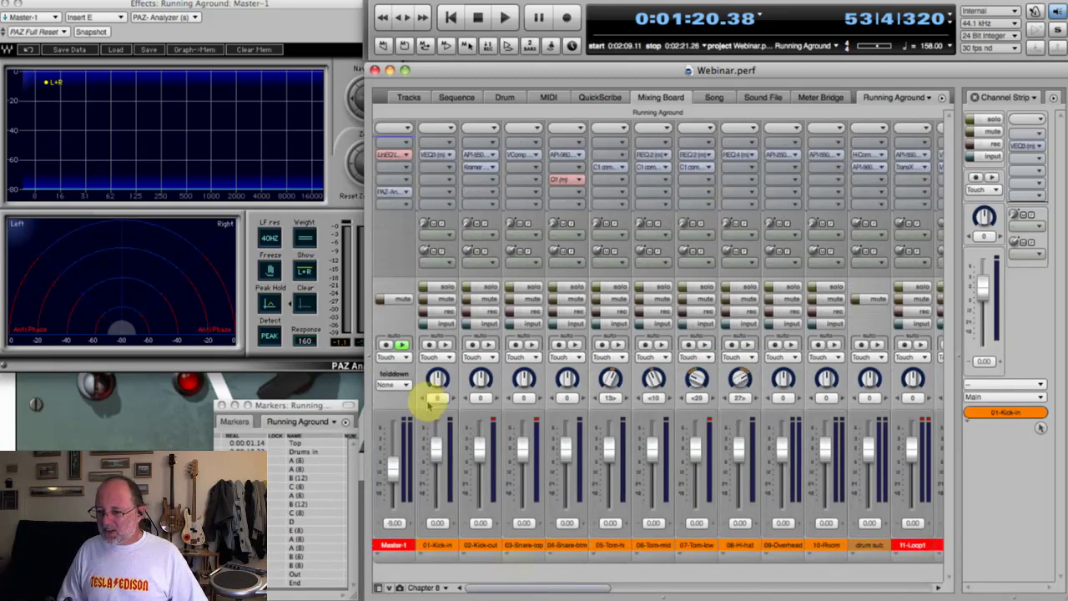
pyautogui.click(398, 167)
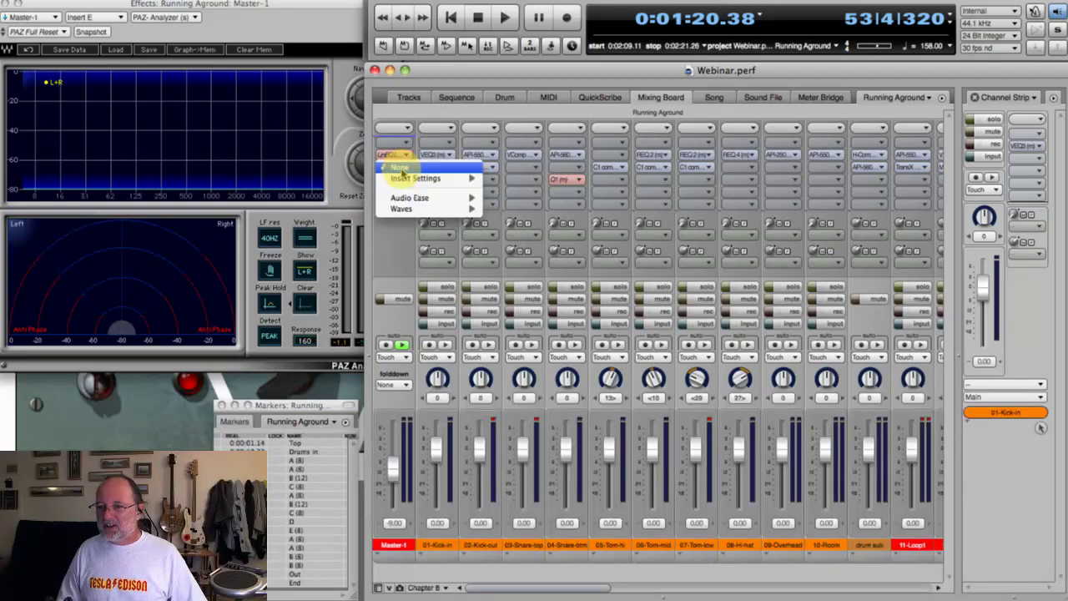
pyautogui.moveTo(414, 209)
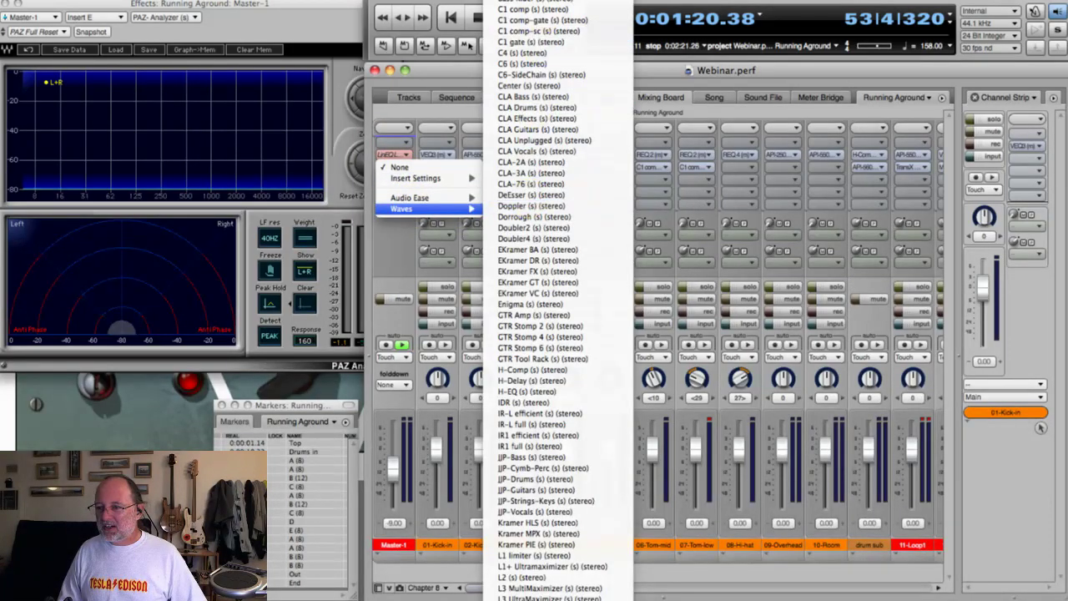
pyautogui.moveTo(551, 596)
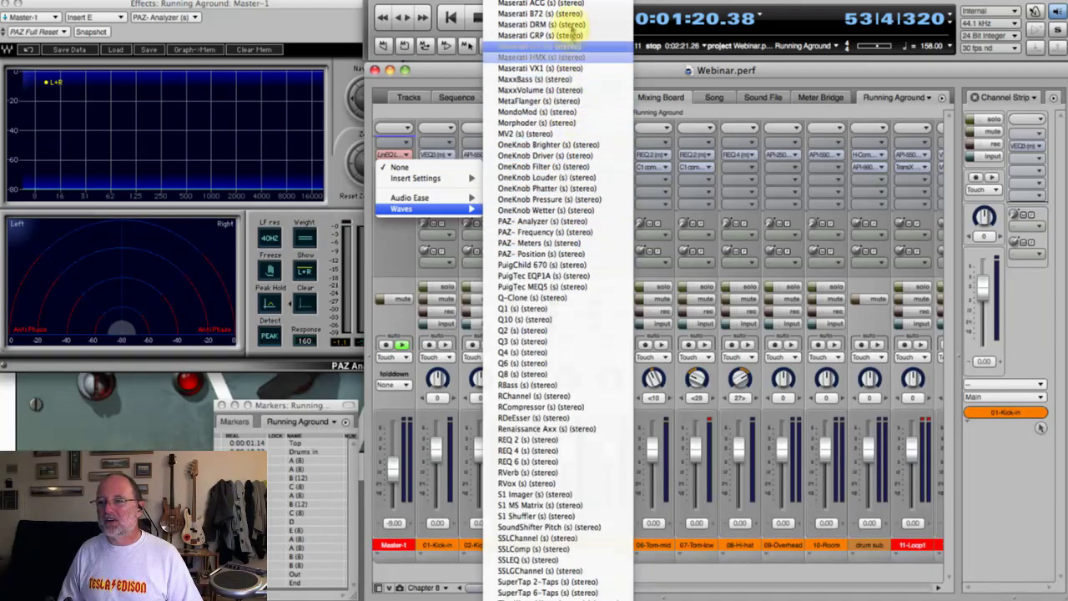
pyautogui.moveTo(562, 7)
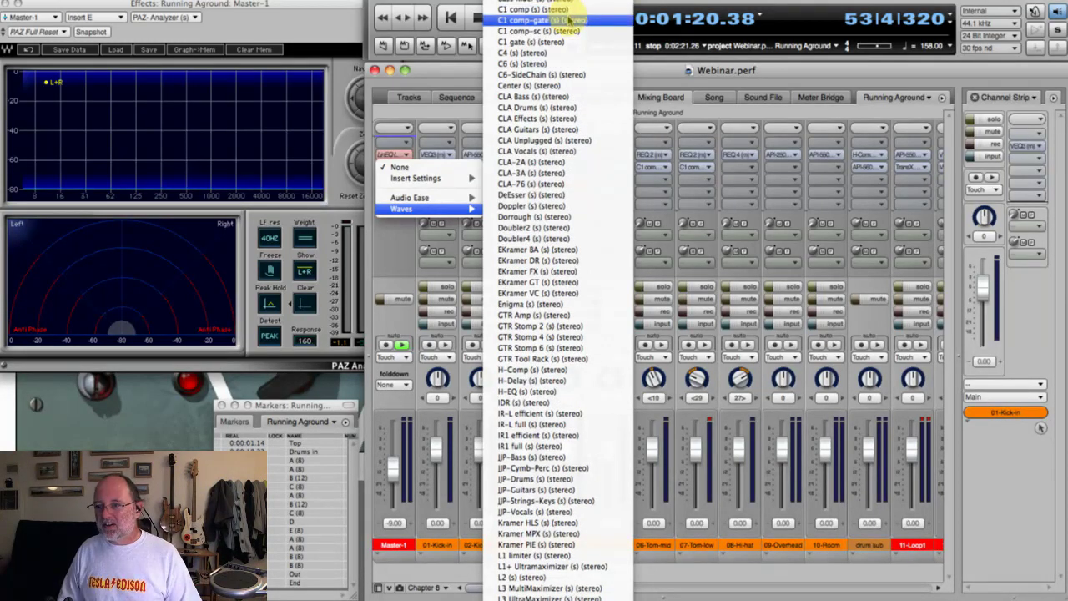
pyautogui.click(550, 85)
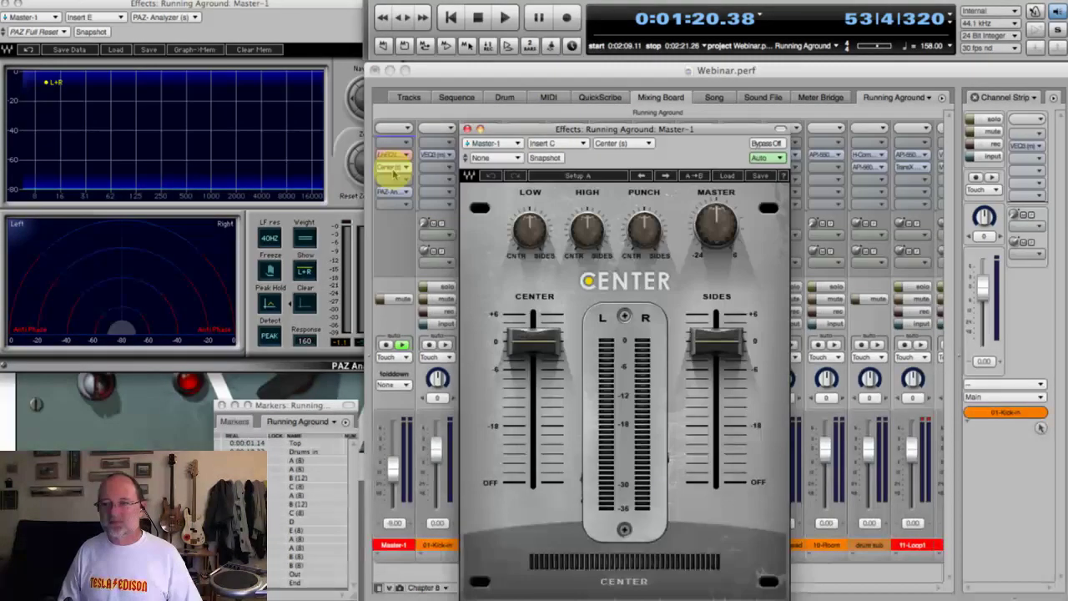
pyautogui.moveTo(557, 134); pyautogui.dragTo(500, 31)
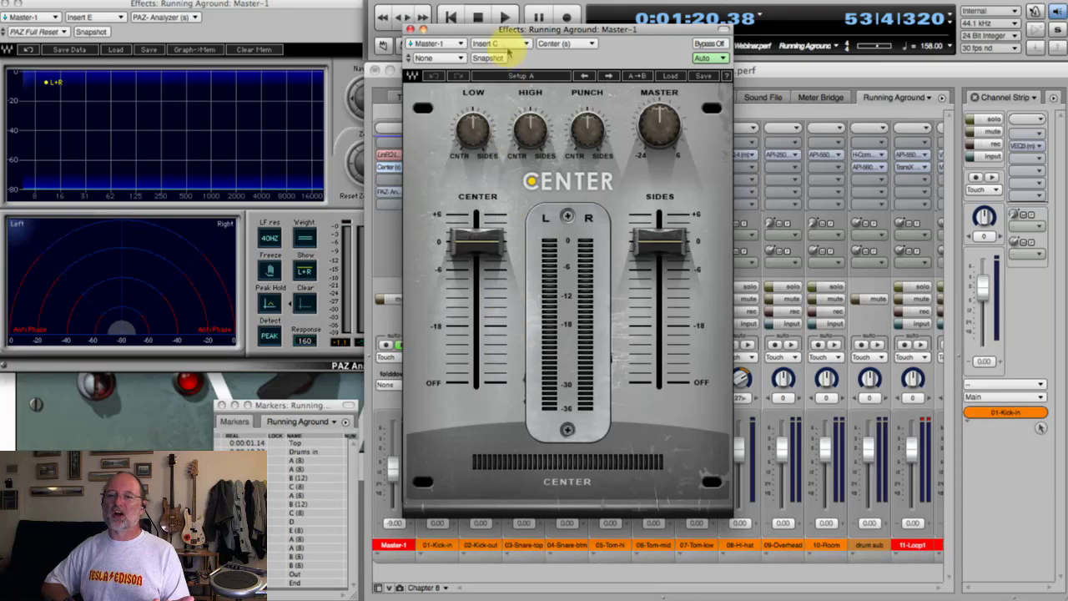
pyautogui.click(409, 30)
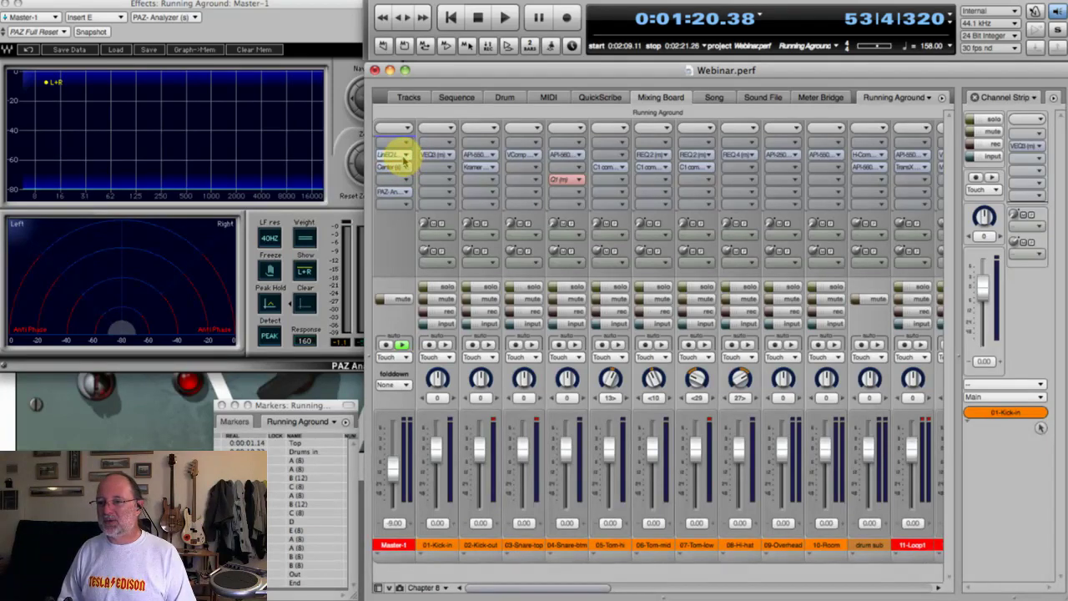
# Remove the linear-phase EQ and Center from Master-1, and consult the table of equalizer plug-ins by bundle before returning to the mixer
pyautogui.click(401, 168)
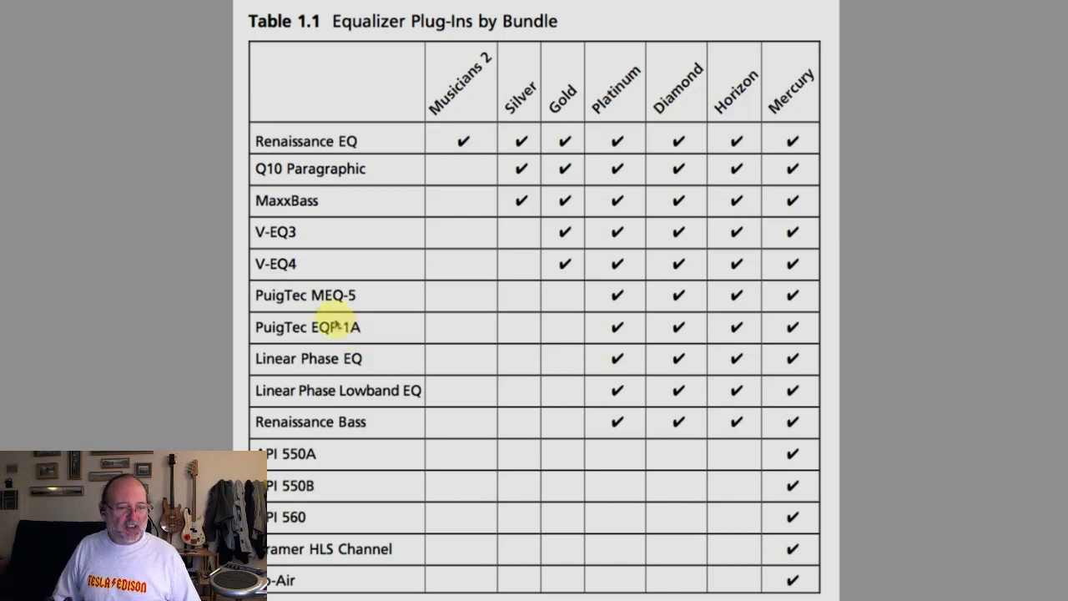
pyautogui.press('super+Tab')
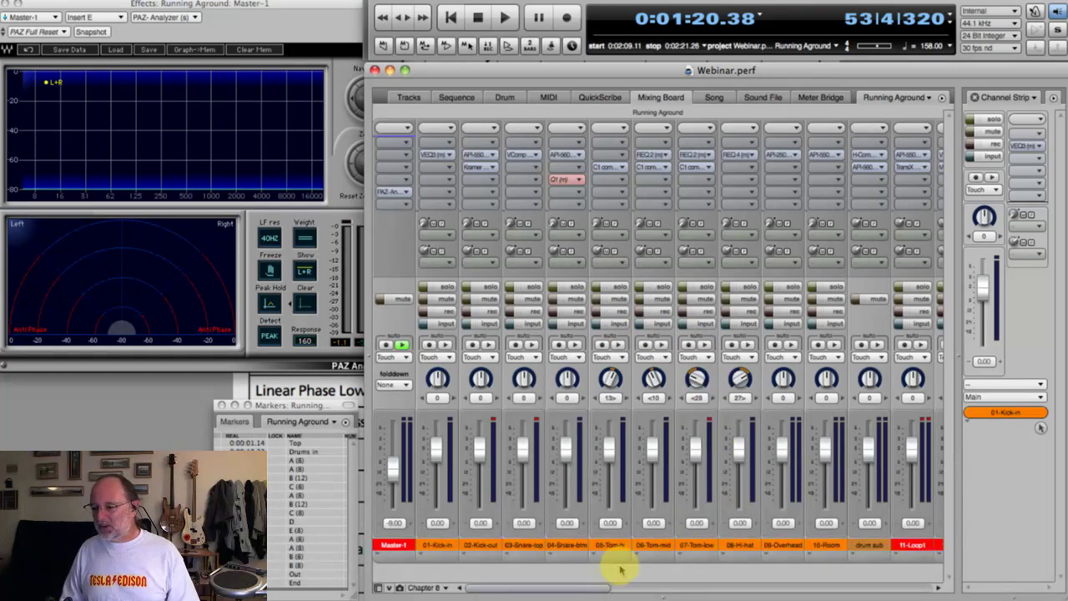
# Audition 15-Gtr-chords and 16-Gtr-picked in turn by soloing each track during playback
pyautogui.moveTo(615, 585); pyautogui.dragTo(709, 589)
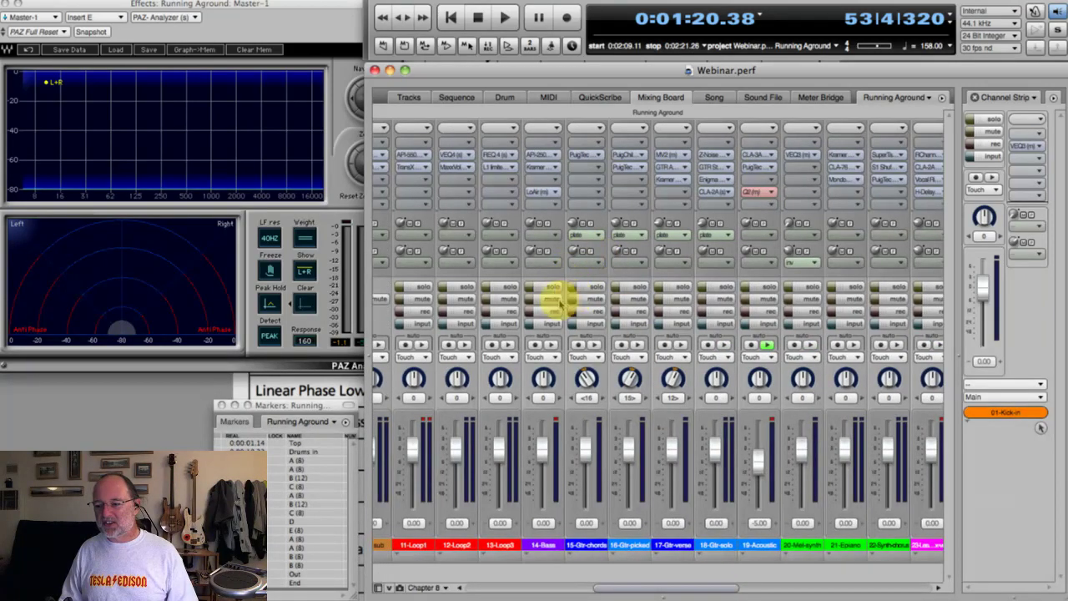
pyautogui.press('space')
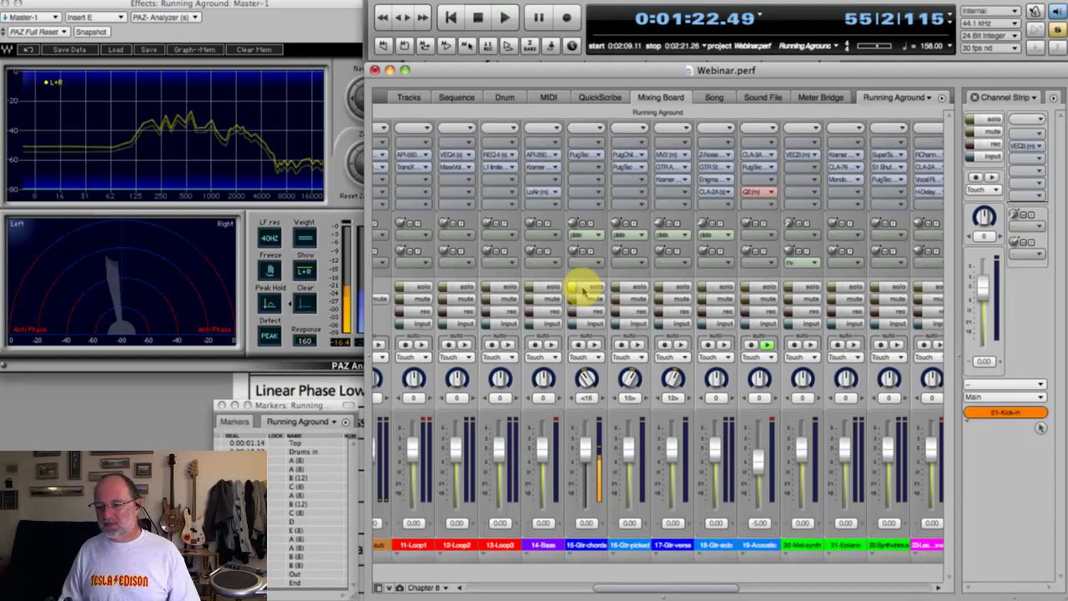
pyautogui.click(613, 290)
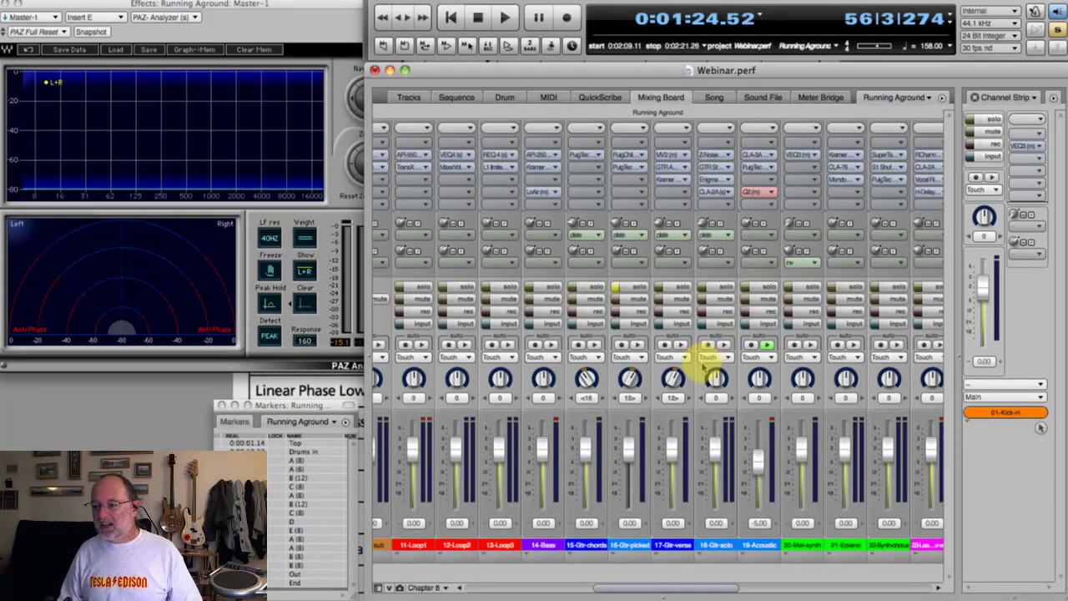
# Inspect the Kramer compressor on 17-Gtr-verse, the PuigTec EQP1A on 16-Gtr-picked and the PuigTec MEQ5 on 15-Gtr-chords, closing each window
pyautogui.click(666, 179)
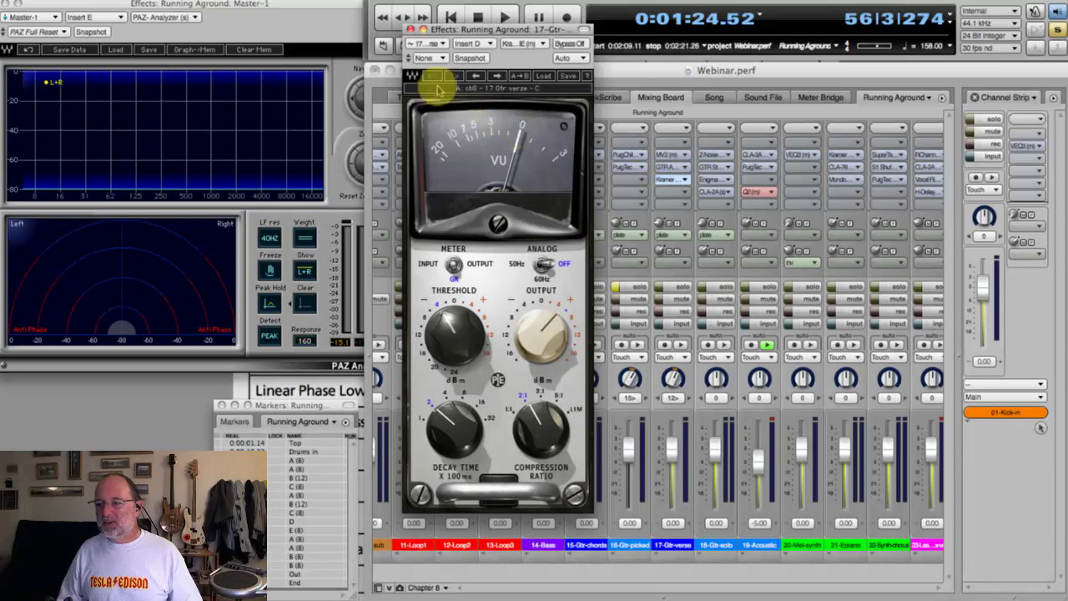
pyautogui.click(410, 30)
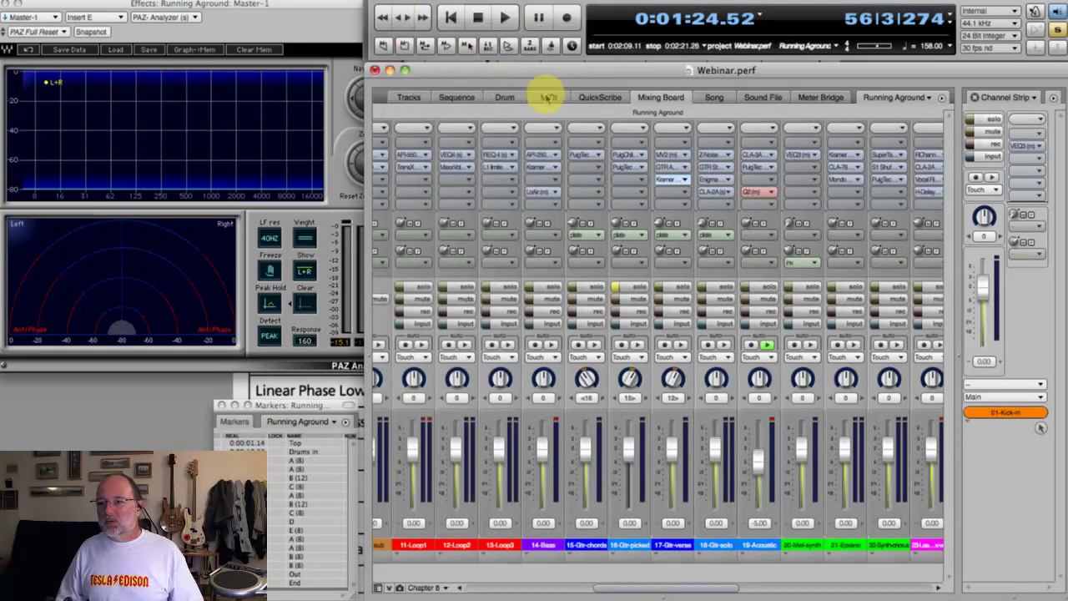
pyautogui.click(632, 168)
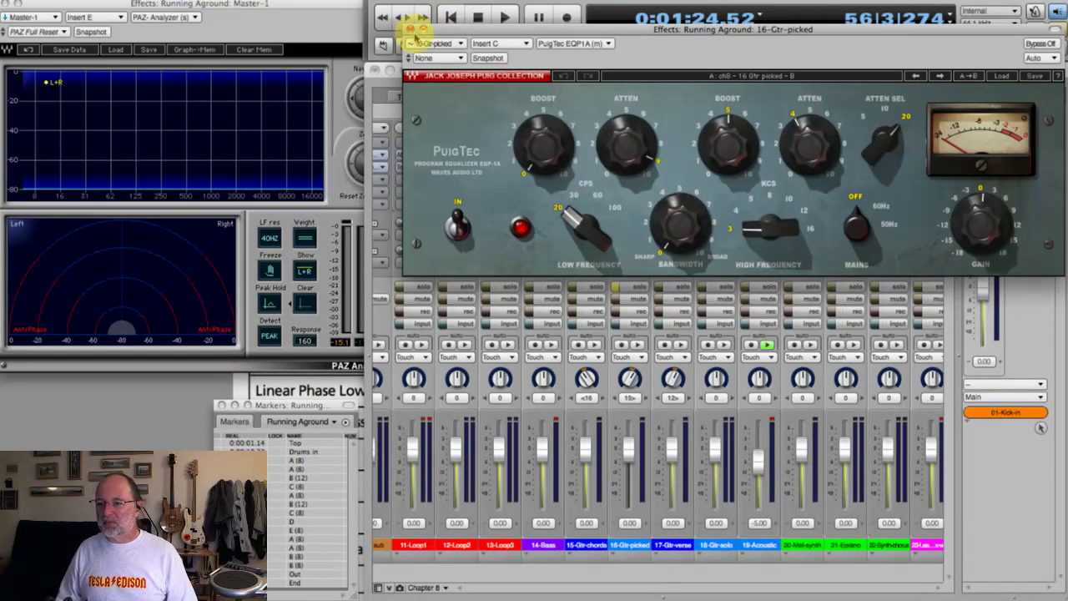
pyautogui.click(410, 30)
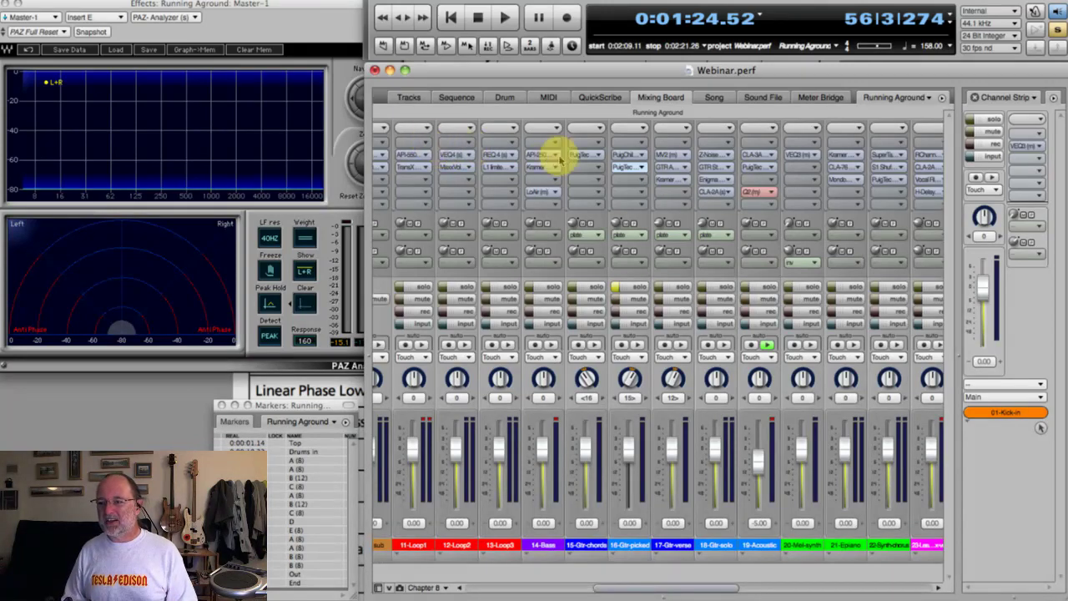
pyautogui.click(585, 156)
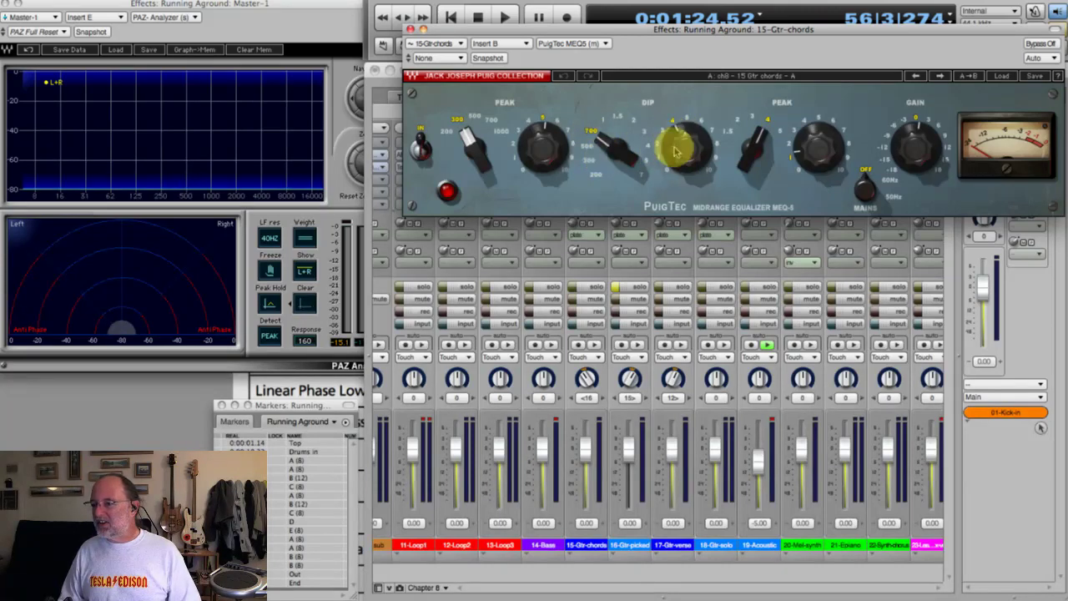
pyautogui.moveTo(673, 161)
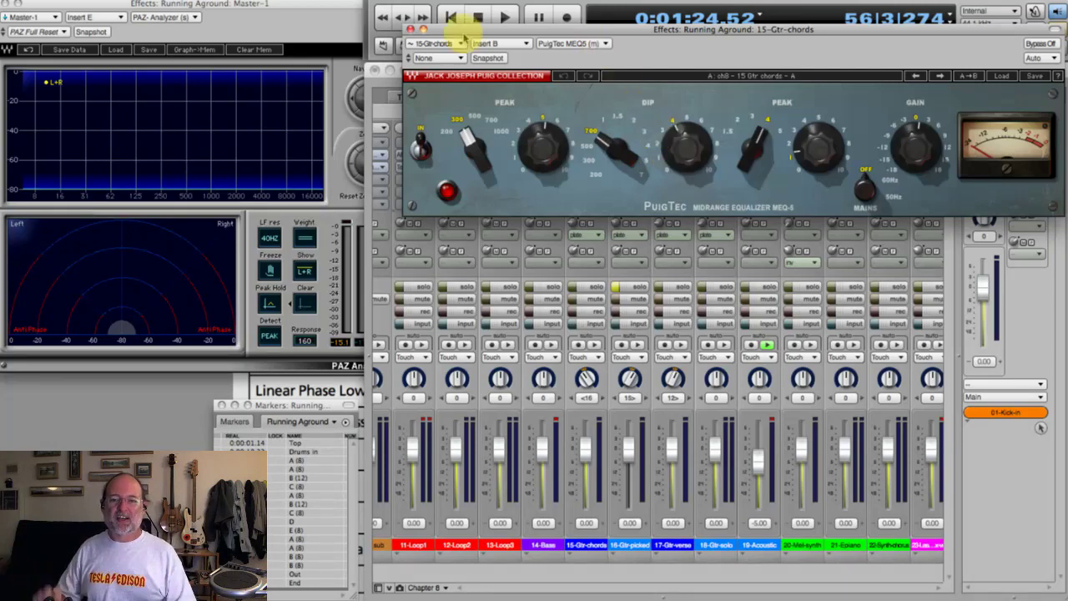
pyautogui.click(410, 30)
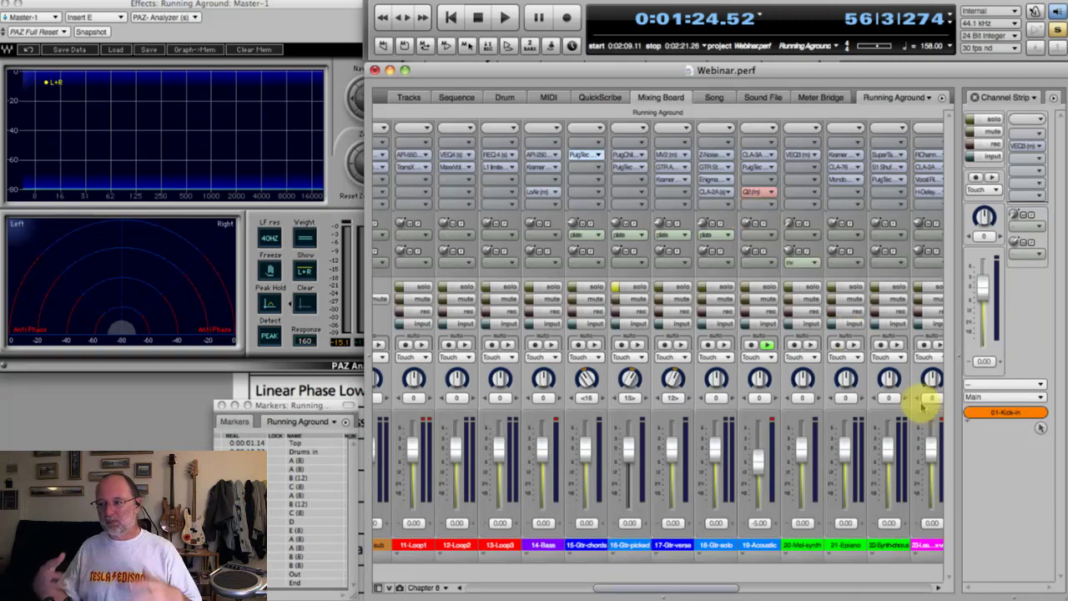
# Bring the lead vocal tracks into view, examine the Renaissance Channel settings in Insert B of 23-Lead-vox-verse, and close its window
pyautogui.click(878, 591)
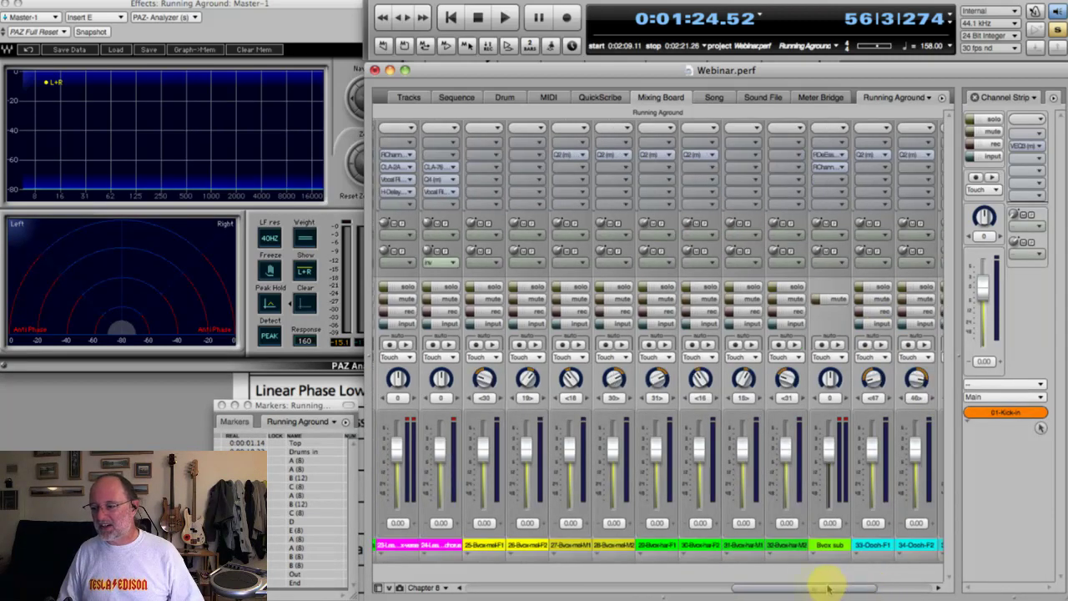
pyautogui.moveTo(801, 591); pyautogui.dragTo(756, 585)
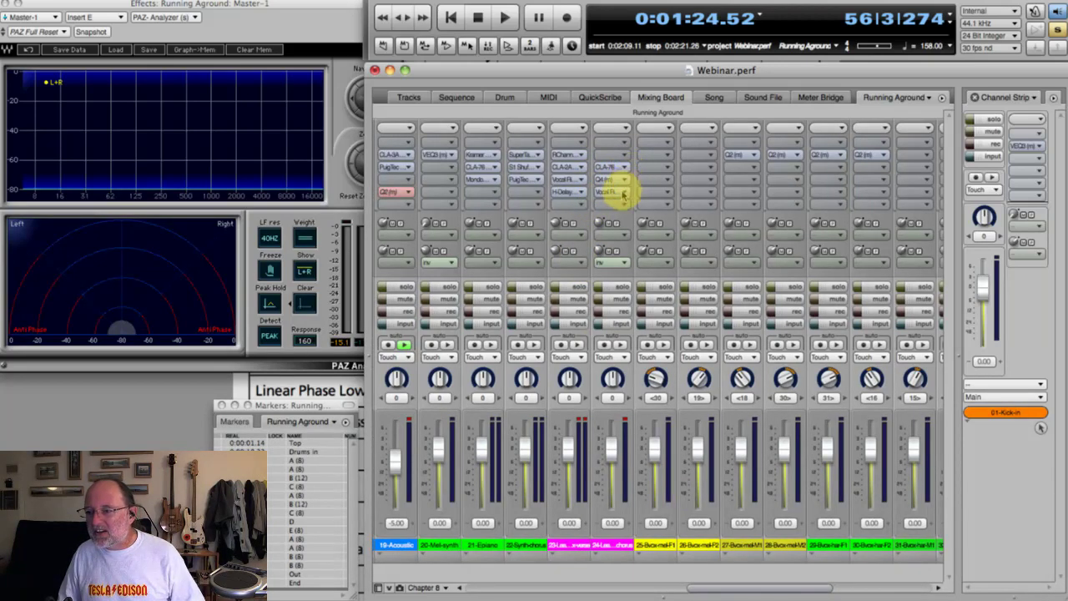
pyautogui.doubleClick(571, 156)
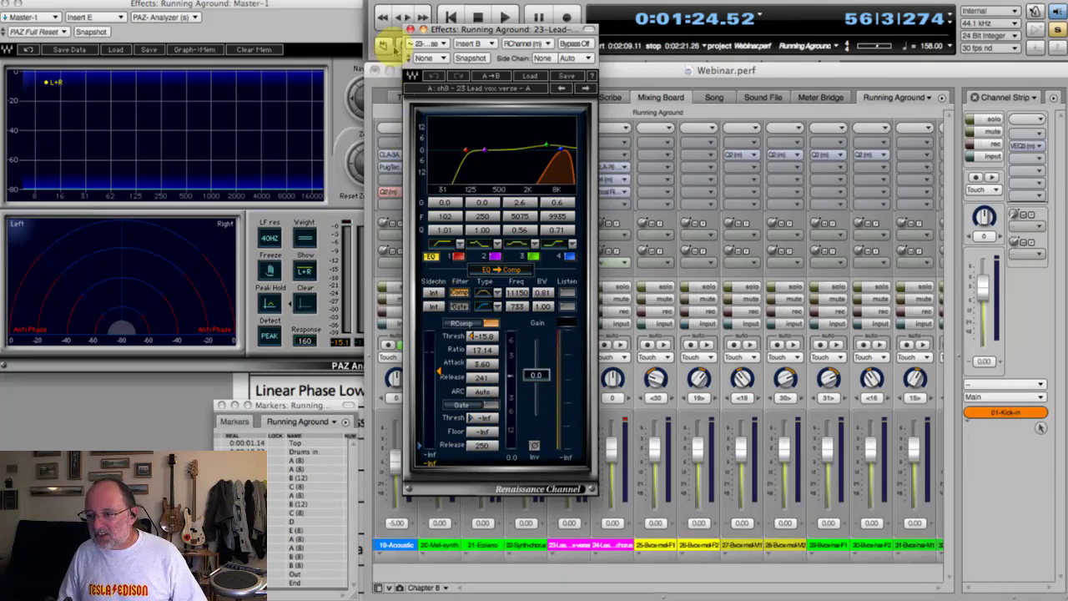
pyautogui.click(410, 30)
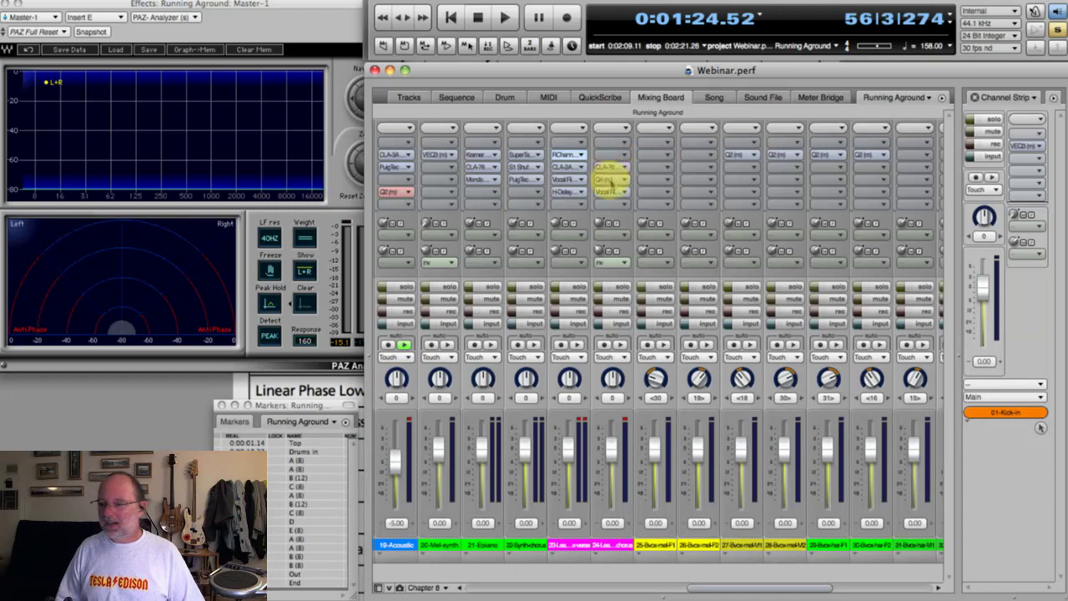
# Examine the Q4 paragraphic equalizer in Insert D of 24-Lead-vox-chorus and close its window
pyautogui.doubleClick(611, 180)
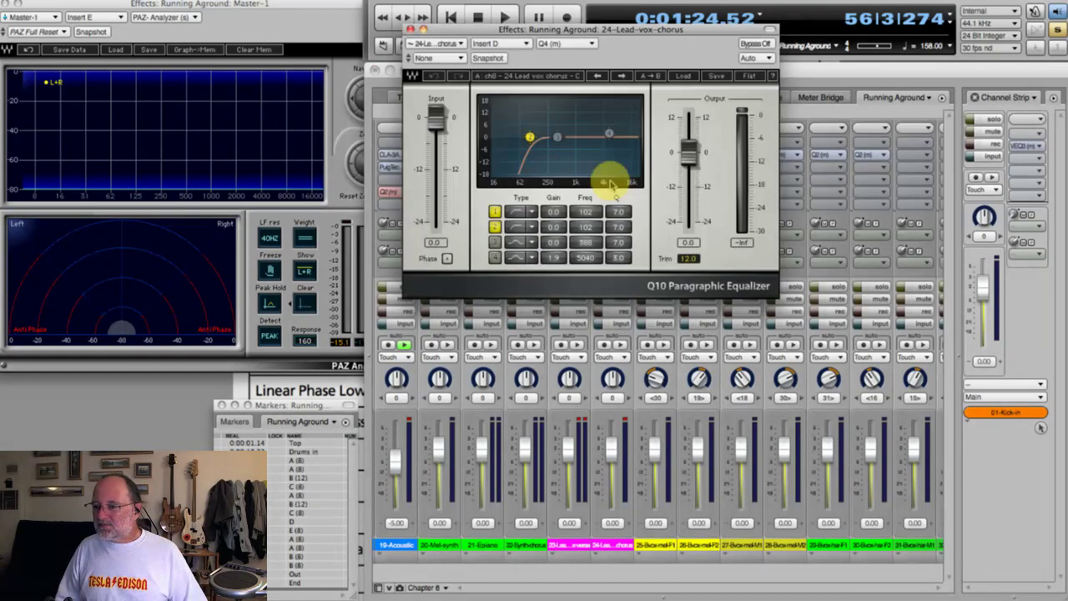
pyautogui.click(411, 29)
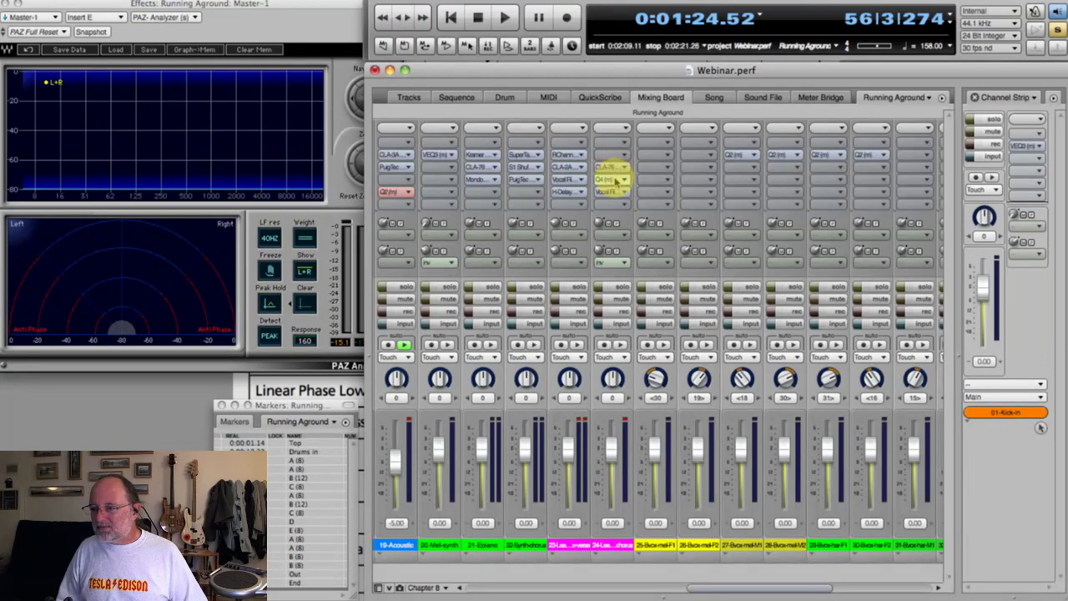
pyautogui.doubleClick(615, 180)
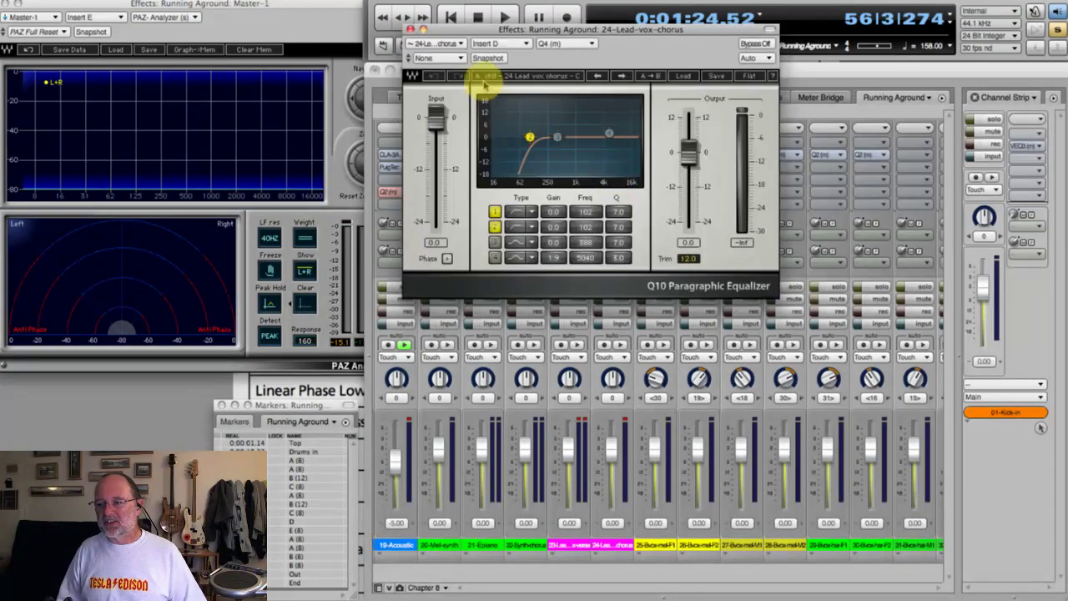
pyautogui.click(409, 29)
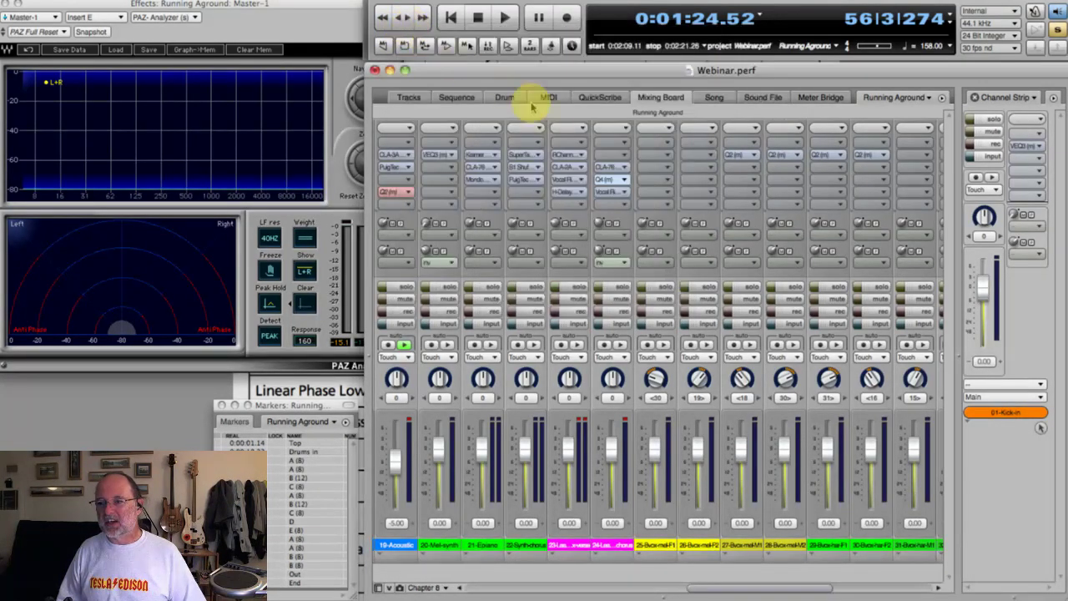
# Review the EQ curve of the Renaissance Channel on 23-Lead-vox-verse again, close it, and save the project
pyautogui.doubleClick(570, 155)
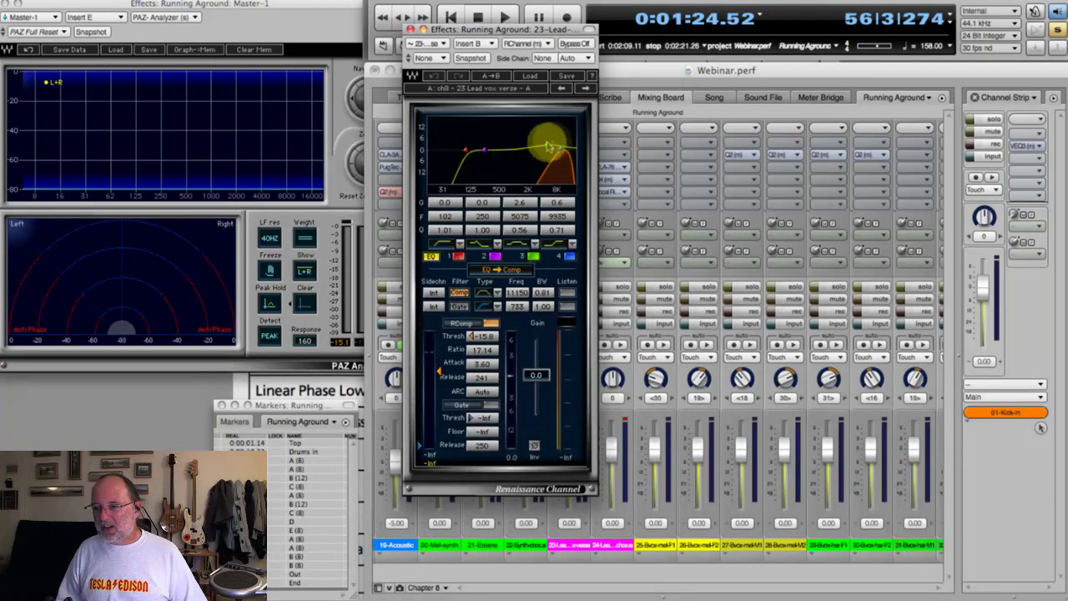
pyautogui.click(410, 30)
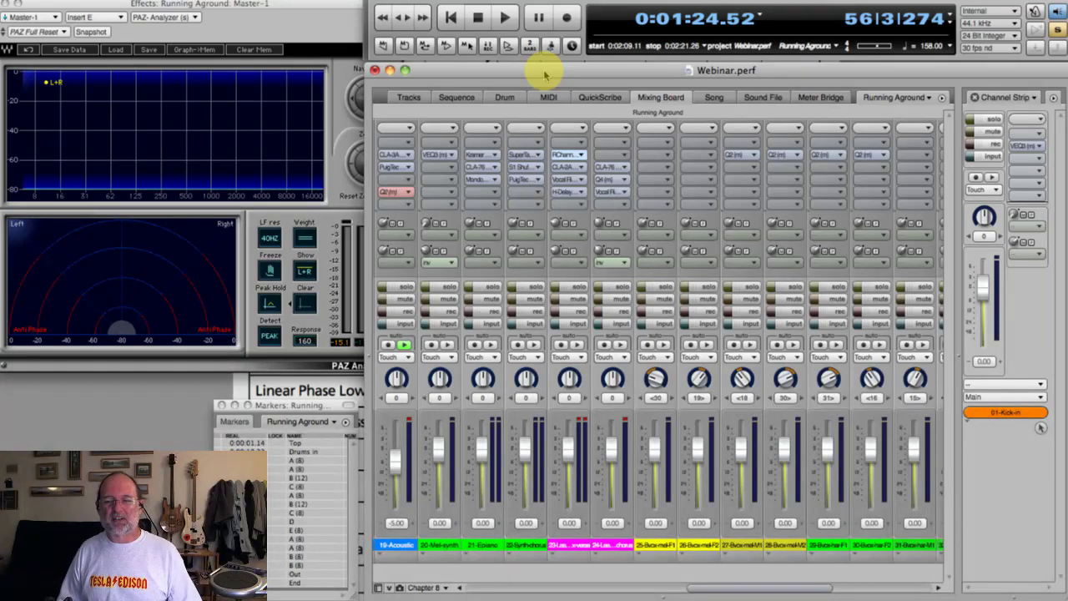
pyautogui.press('super+s')
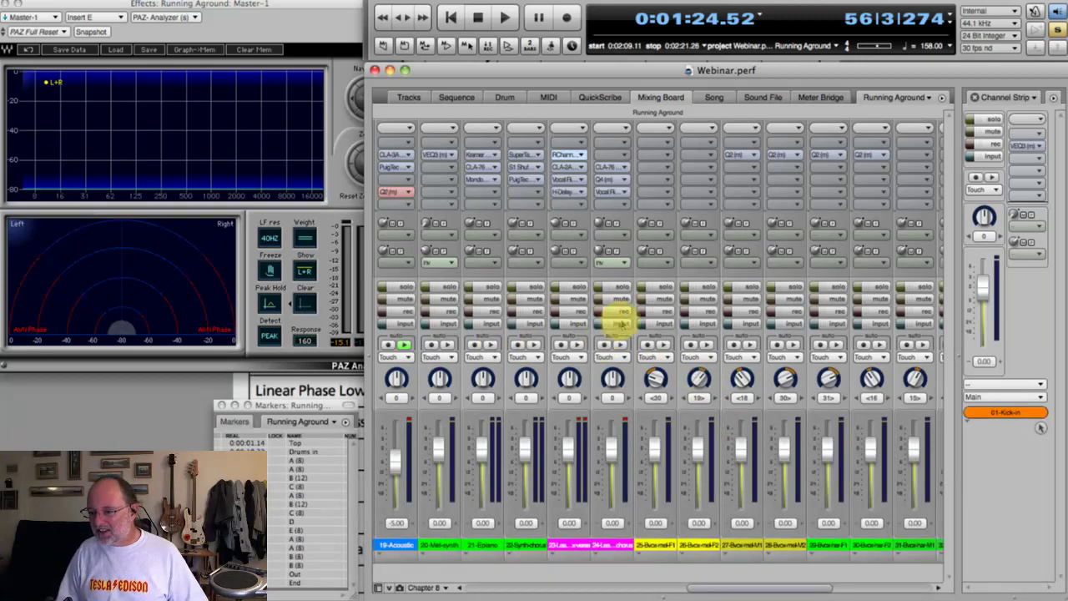
# Solo 24-Lead-vox-chorus and play it with the CLA-76 compressor window from Insert C open for viewing
pyautogui.click(606, 288)
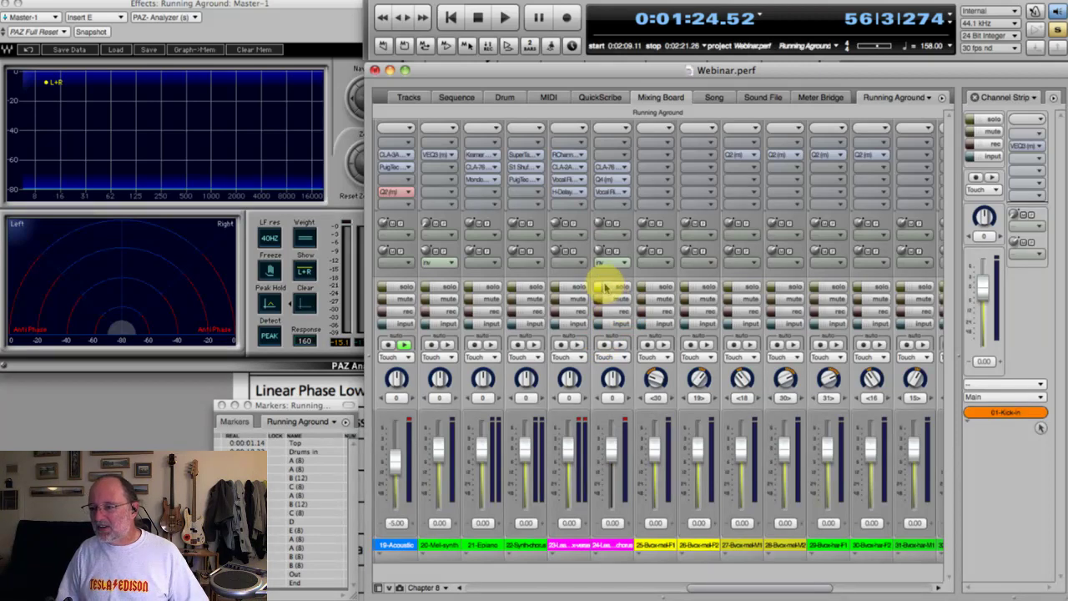
pyautogui.doubleClick(611, 168)
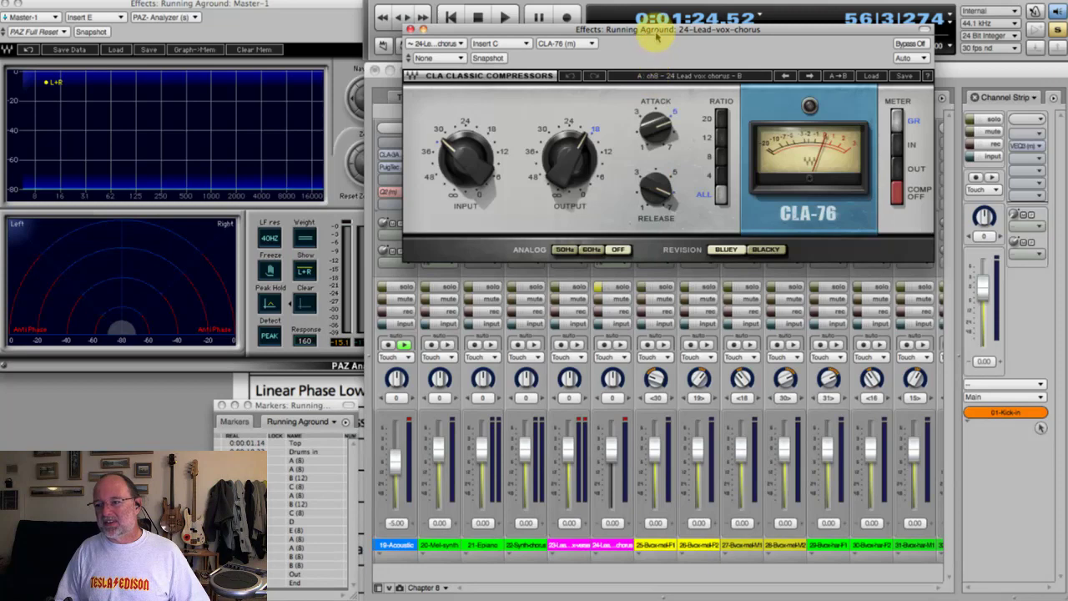
pyautogui.moveTo(657, 33); pyautogui.dragTo(724, 28)
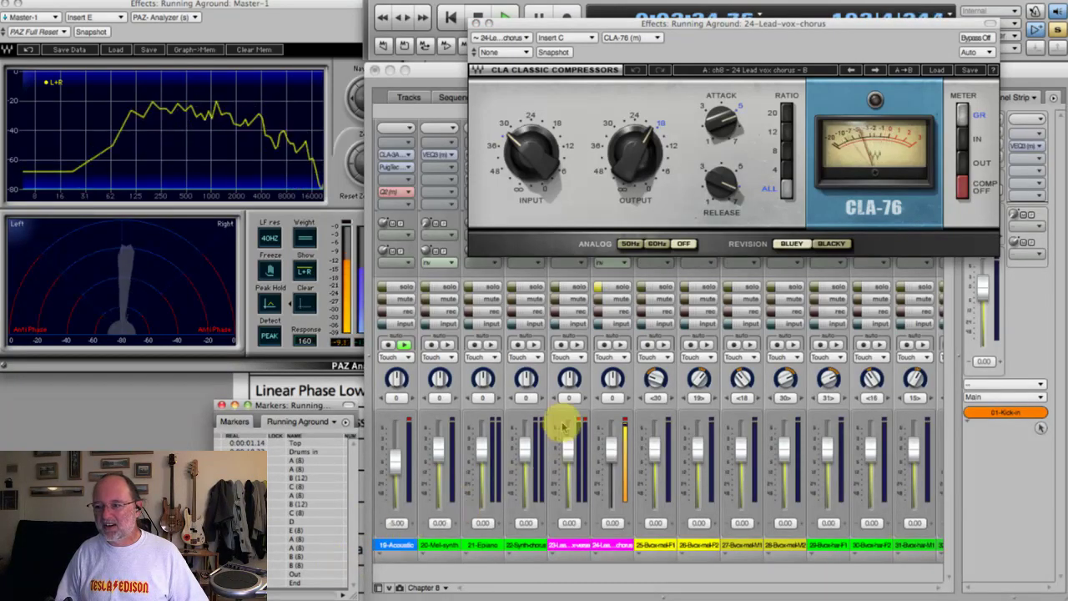
pyautogui.click(515, 580)
pyautogui.click(517, 590)
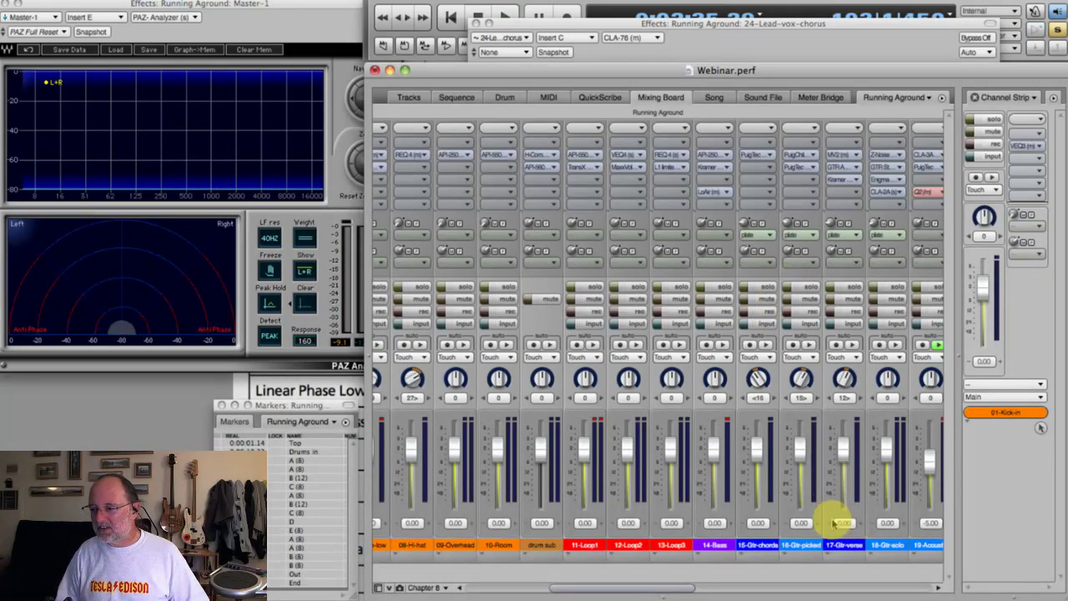
pyautogui.click(837, 589)
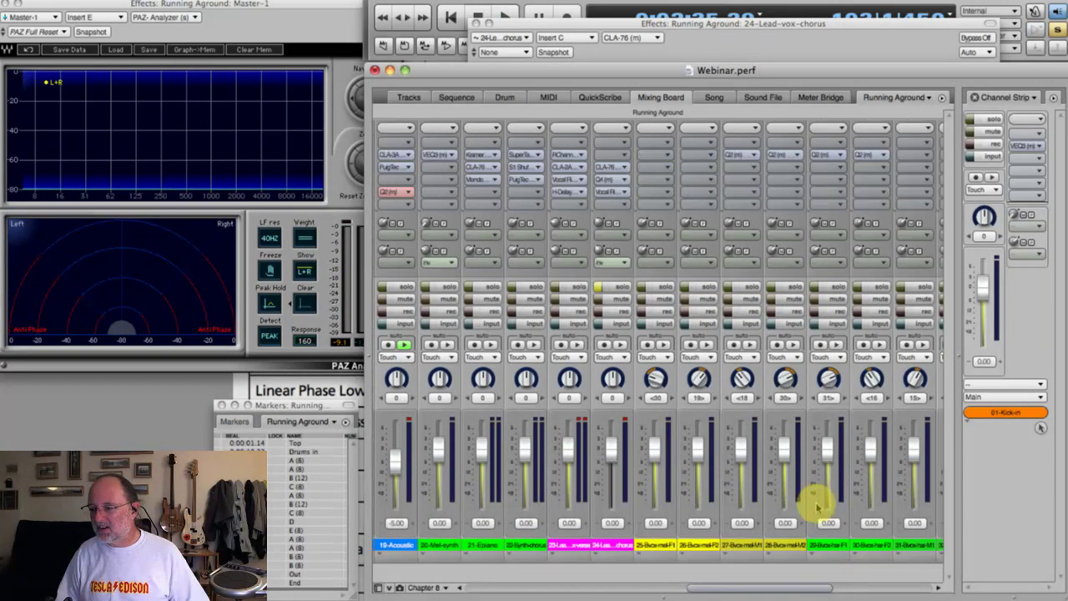
pyautogui.click(709, 41)
pyautogui.press('space')
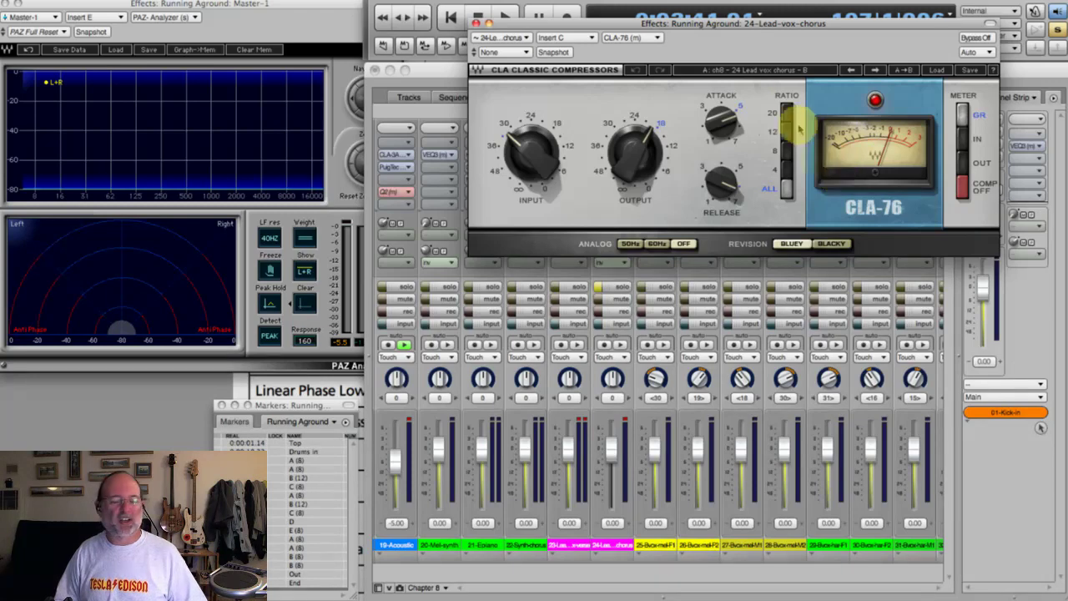
# Move the CLA-76 window aside to view the insert order on 24-Lead-vox-chorus, bring it back, and close it
pyautogui.moveTo(795, 26); pyautogui.dragTo(848, 1)
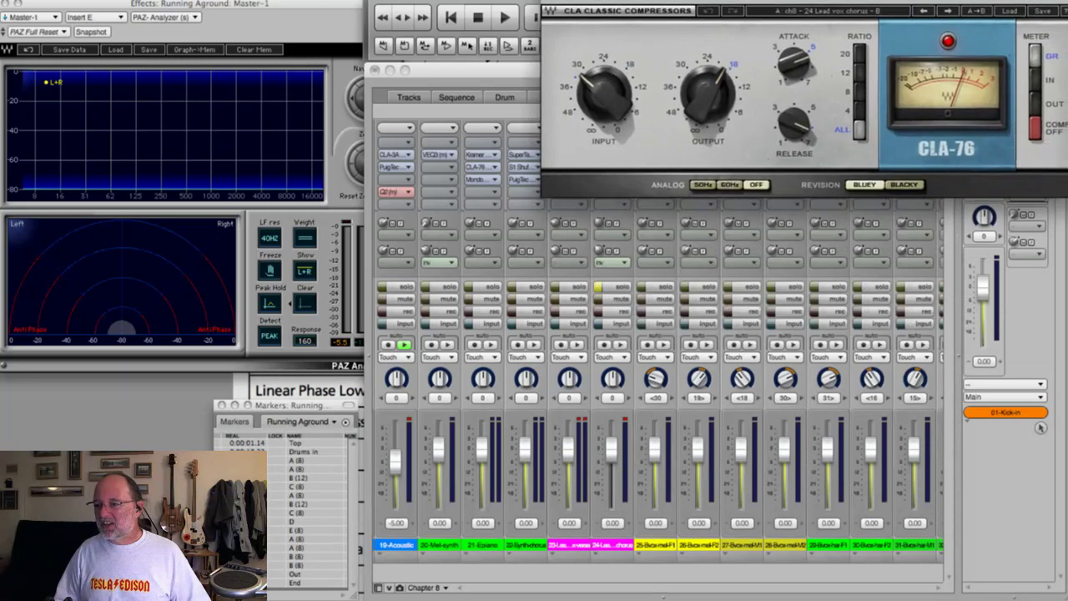
pyautogui.click(509, 73)
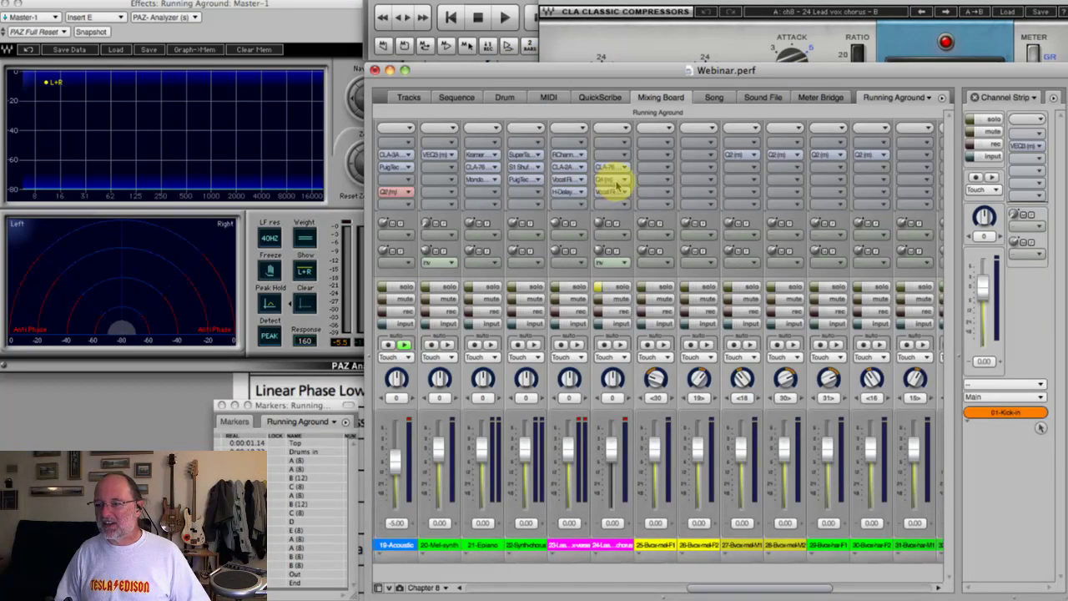
pyautogui.click(763, 10)
pyautogui.moveTo(764, 10); pyautogui.dragTo(751, 92)
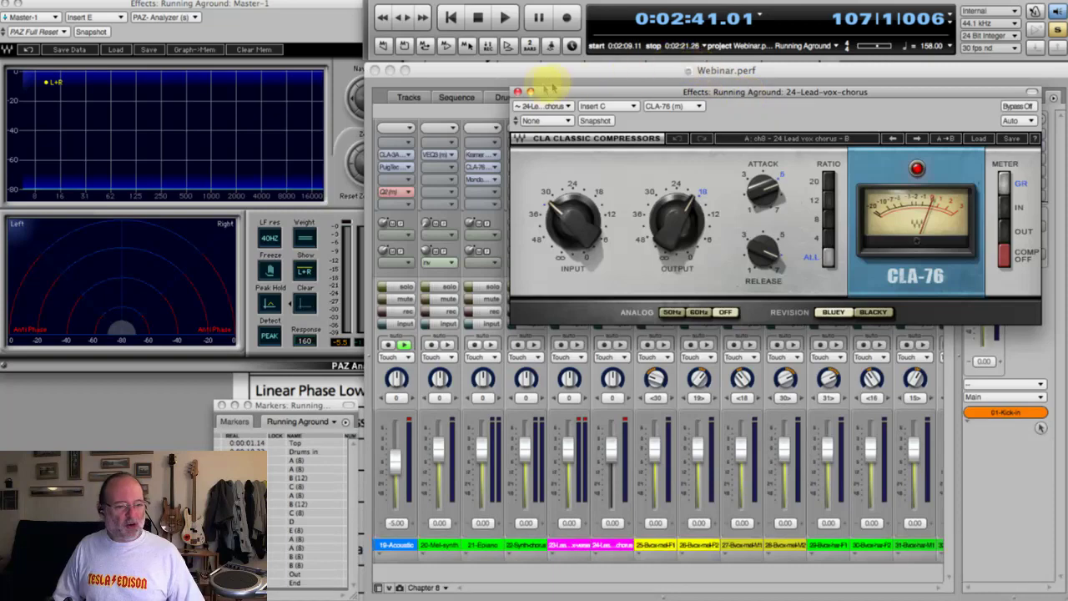
pyautogui.click(517, 91)
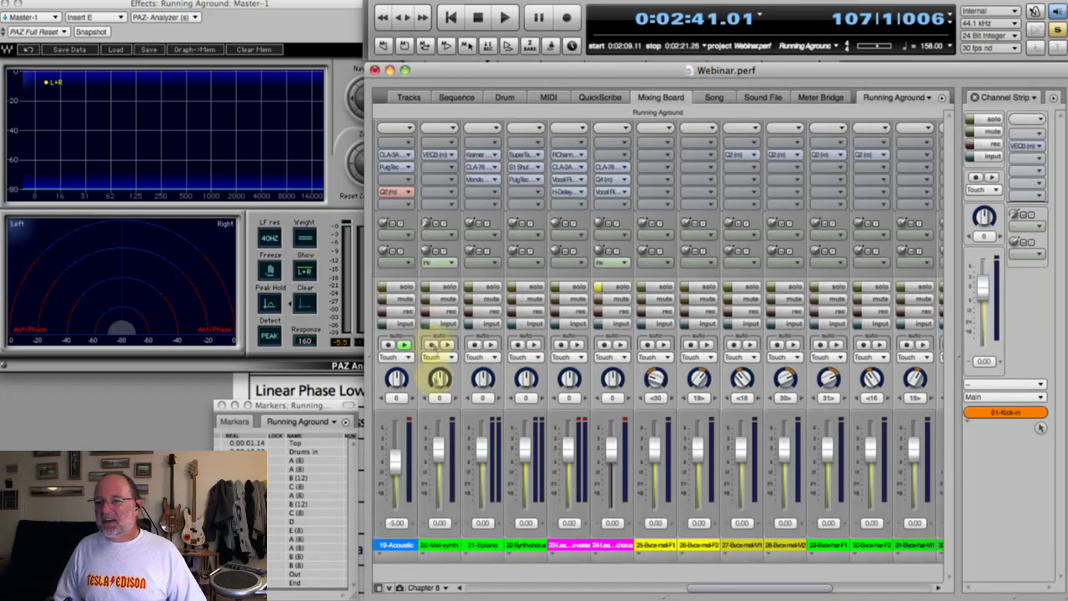
# Look through the plug-in choices for Insert A of 25-Bvox-mel-F1 and the insert settings presets of 24-Lead-vox-chorus without choosing any
pyautogui.moveTo(701, 587); pyautogui.dragTo(671, 591)
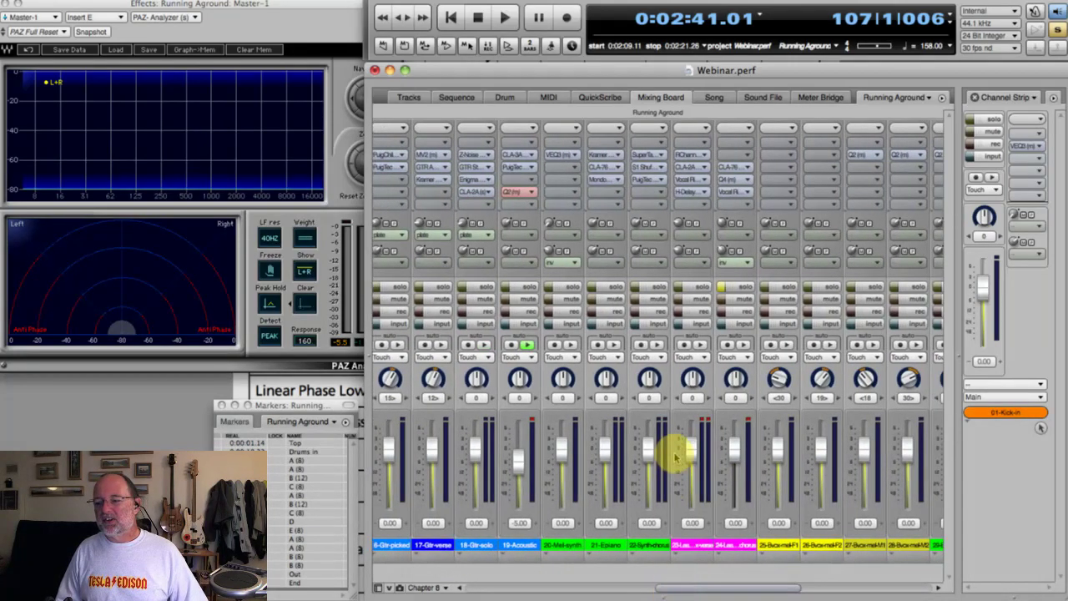
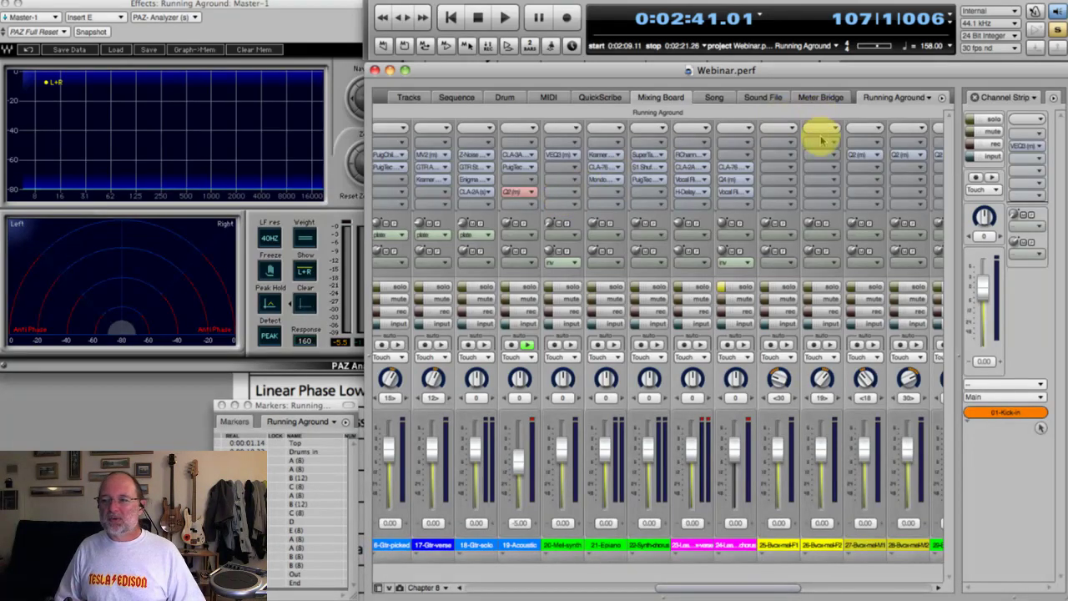
pyautogui.click(788, 144)
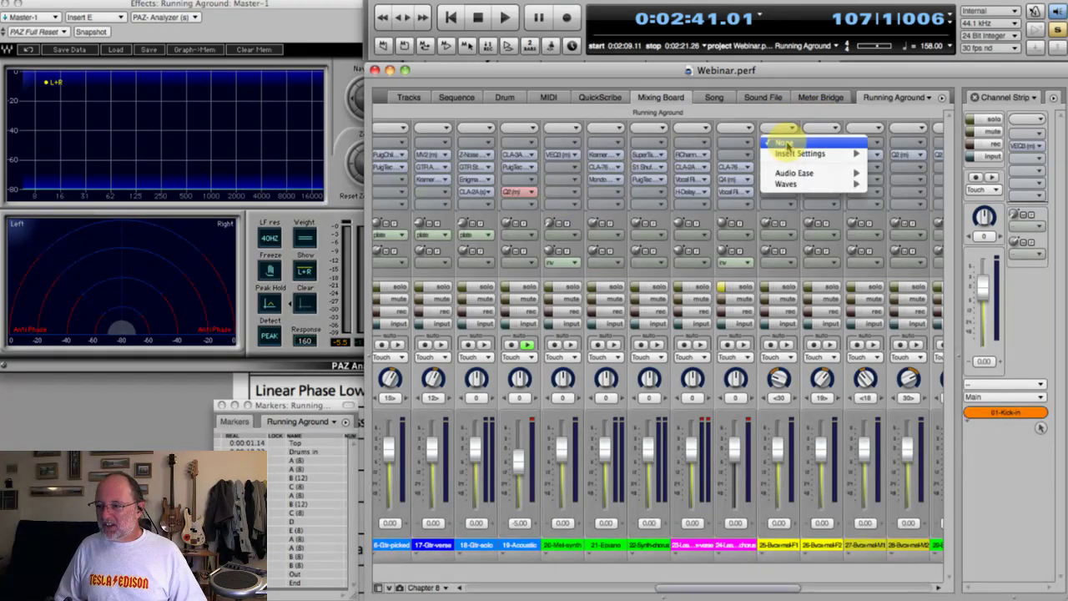
pyautogui.click(717, 146)
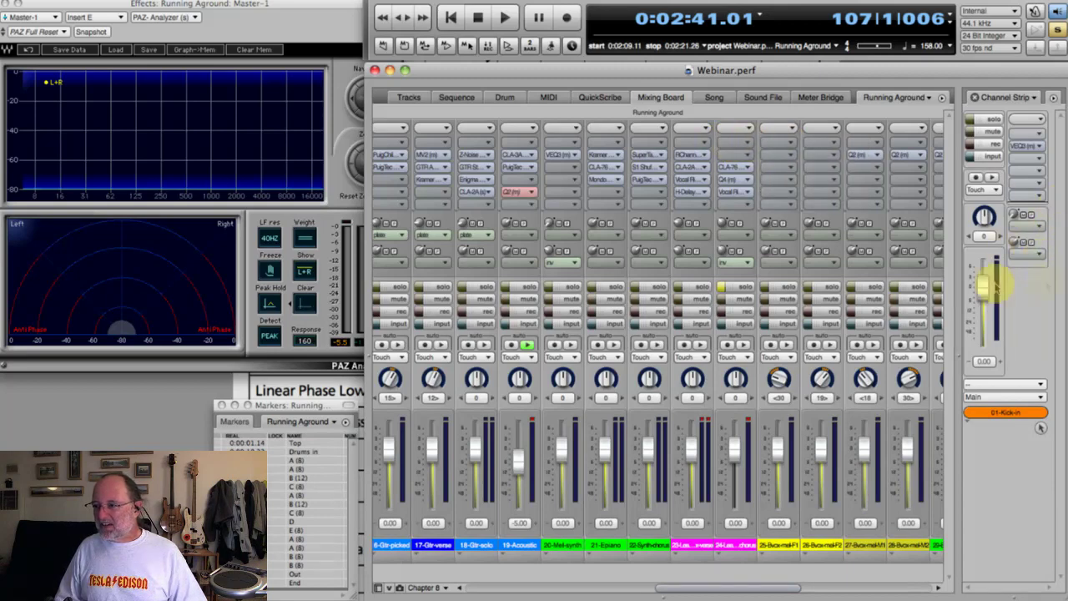
pyautogui.click(735, 127)
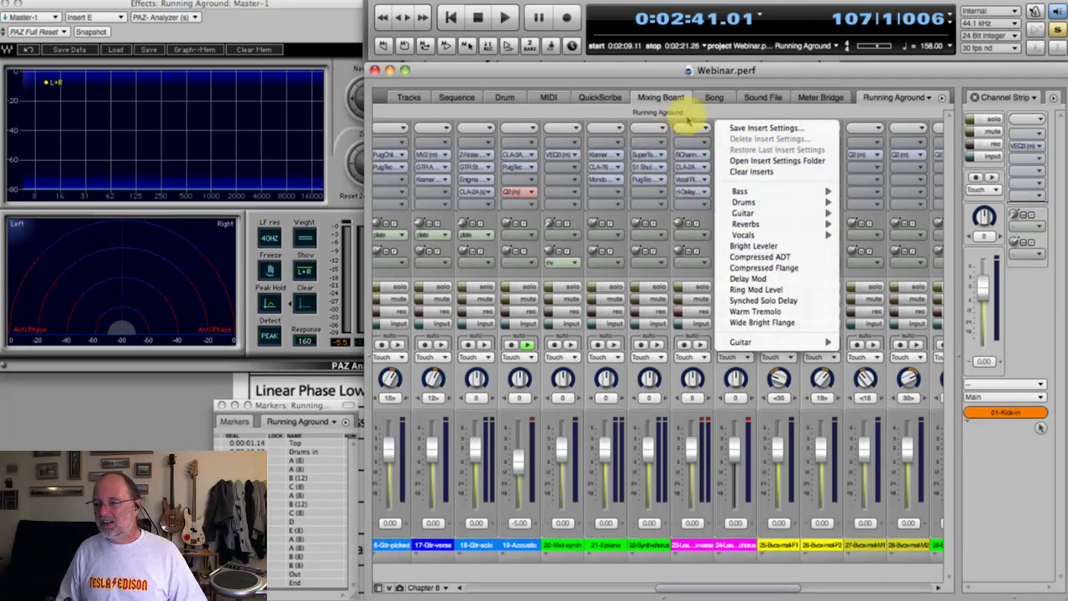
pyautogui.click(723, 111)
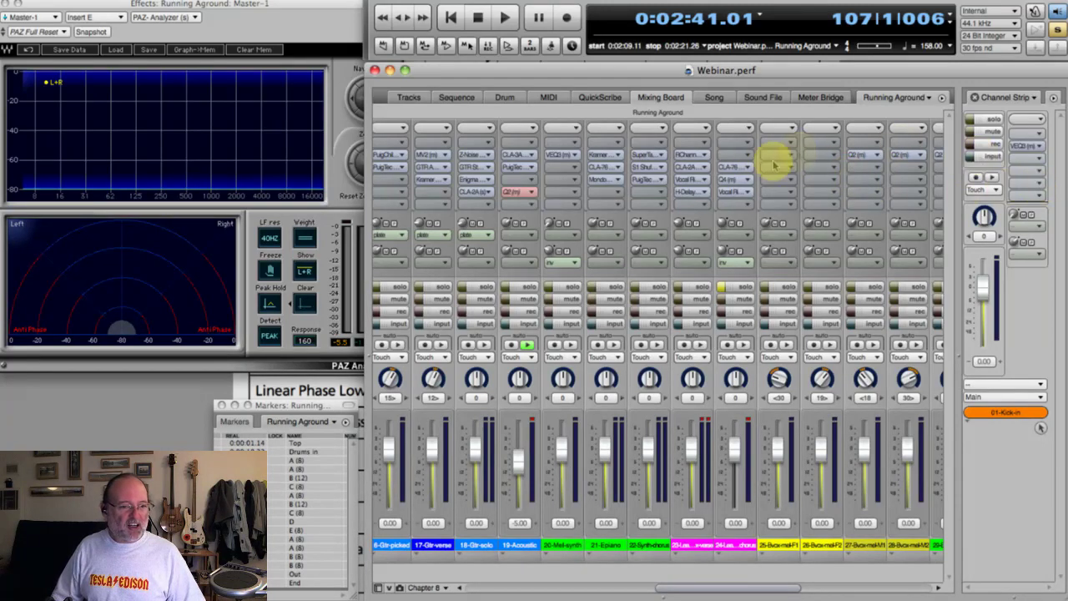
# Open the Renaissance Channel on Insert B of 23-Lead-vox-verse, switch its RComp section off and back on, and close the window
pyautogui.click(689, 162)
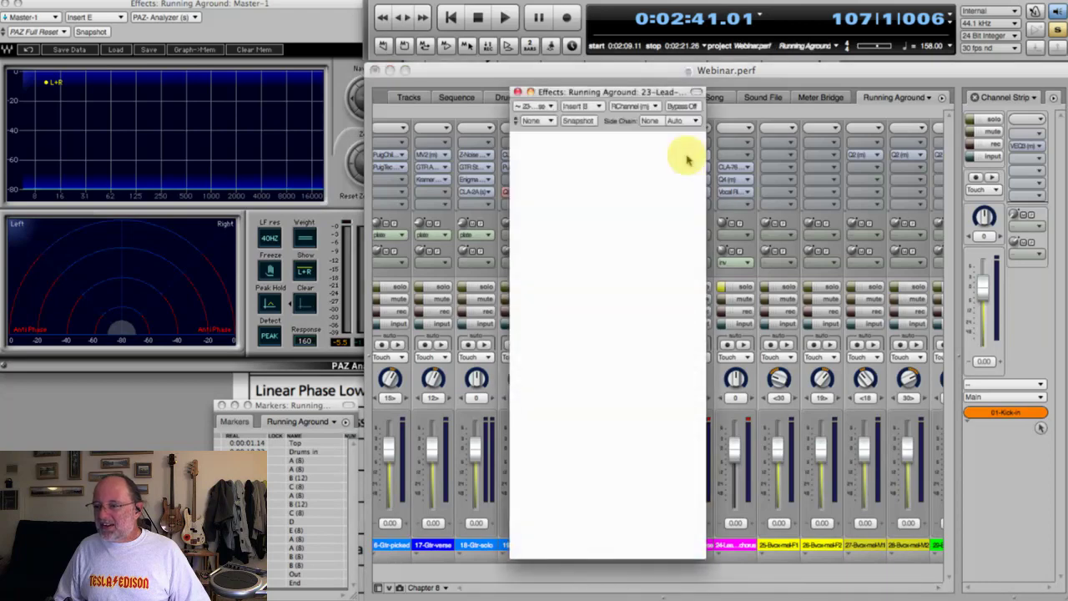
pyautogui.moveTo(649, 93); pyautogui.dragTo(624, 36)
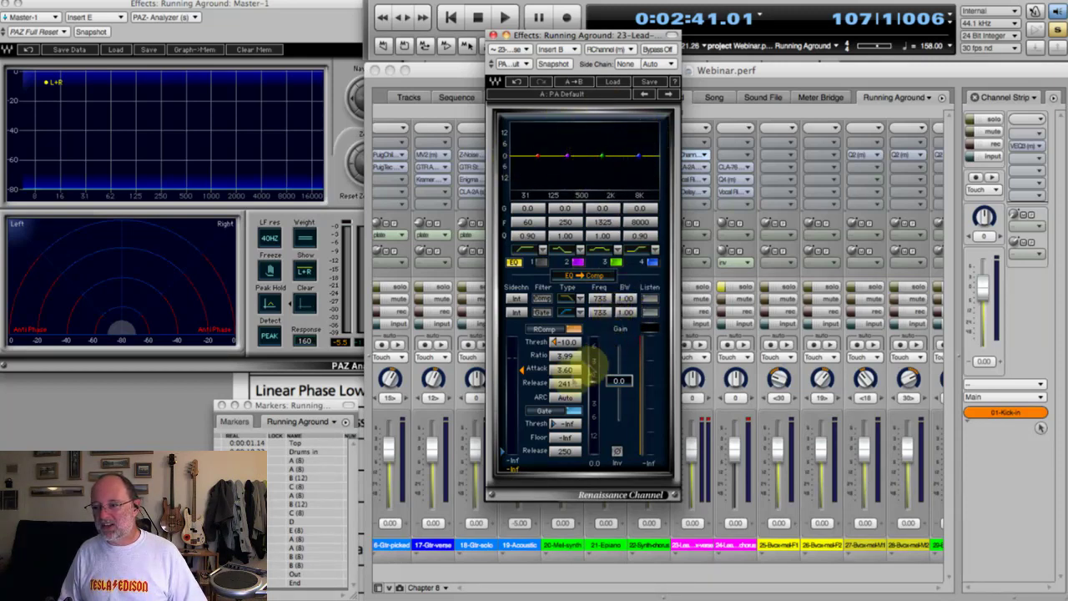
pyautogui.click(541, 331)
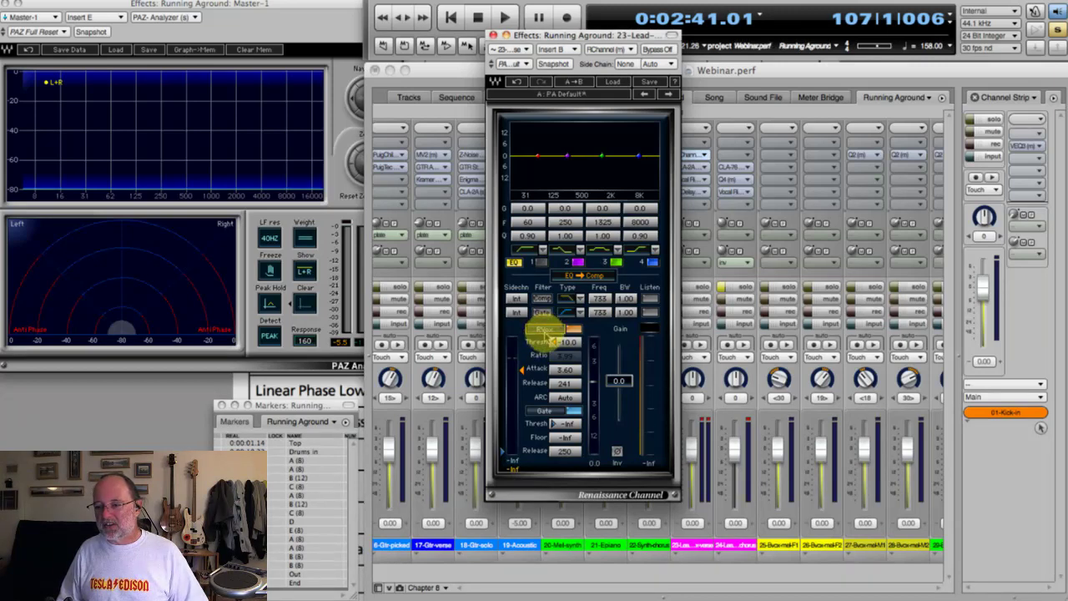
pyautogui.click(547, 330)
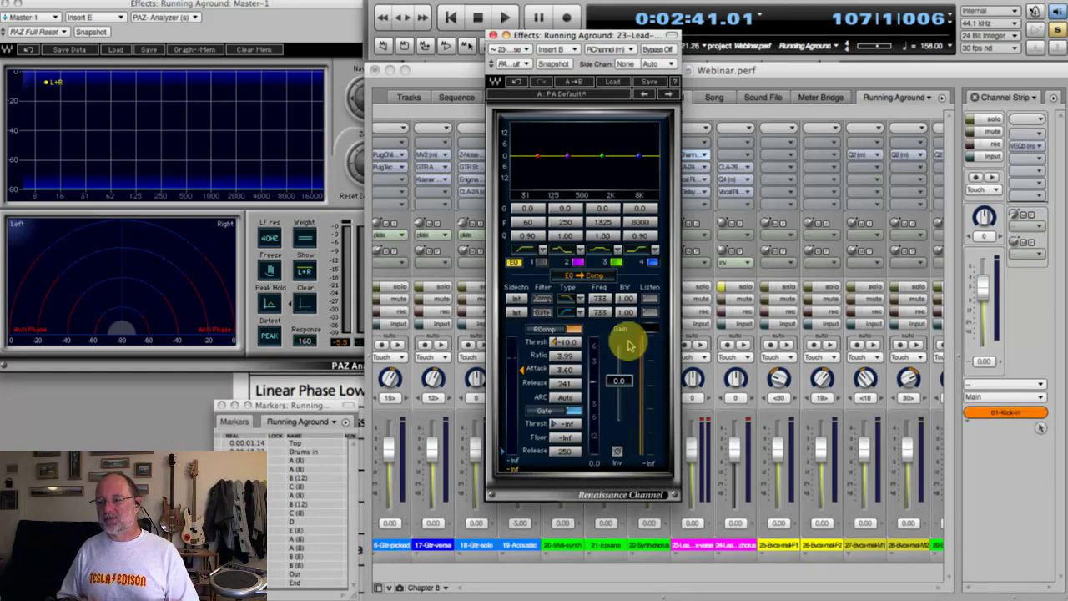
pyautogui.click(493, 36)
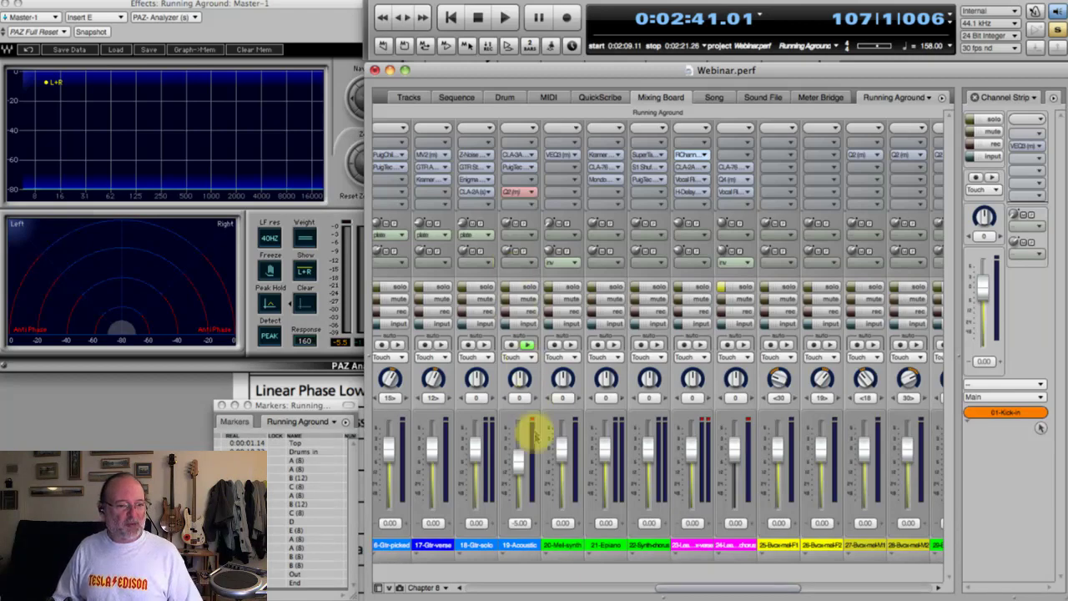
# Solo 08-Hi-hat, open its REQ 4 equalizer from Insert B, and play briefly with the equalizer bypassed
pyautogui.click(552, 589)
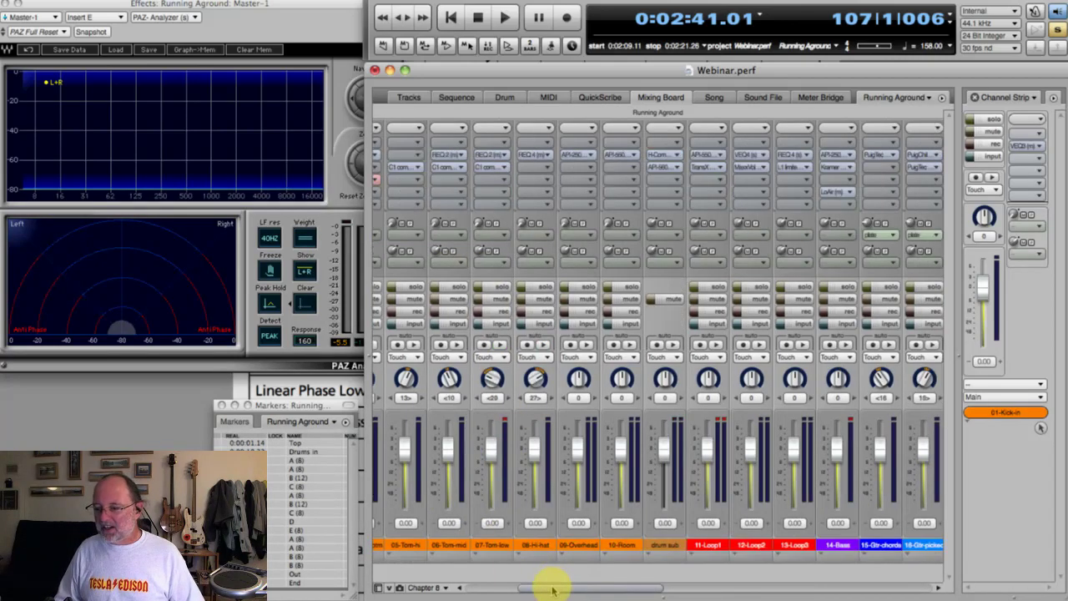
pyautogui.moveTo(566, 588); pyautogui.dragTo(534, 590)
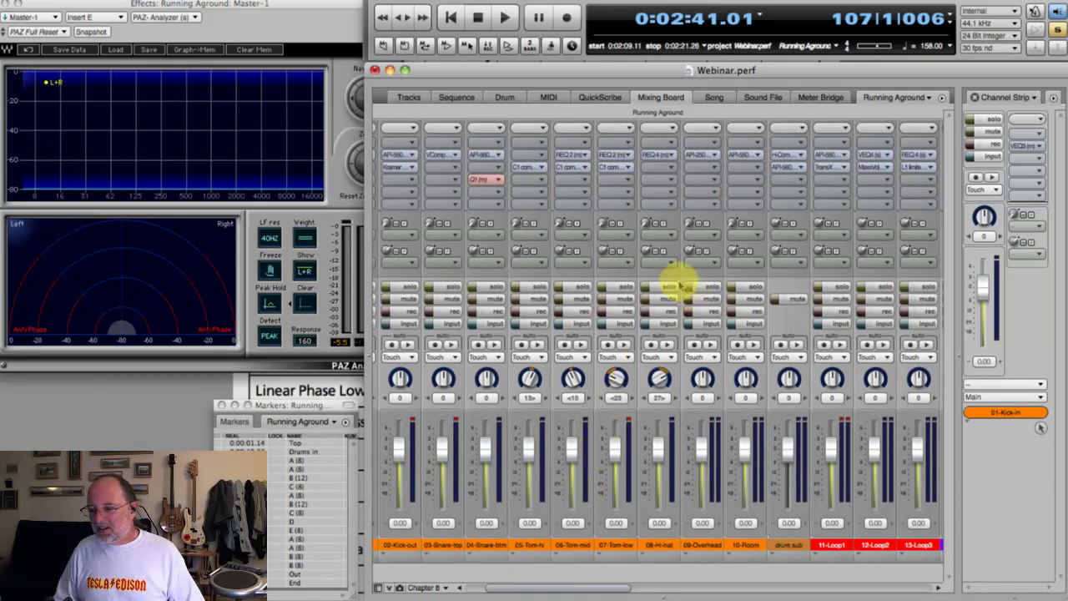
pyautogui.click(652, 286)
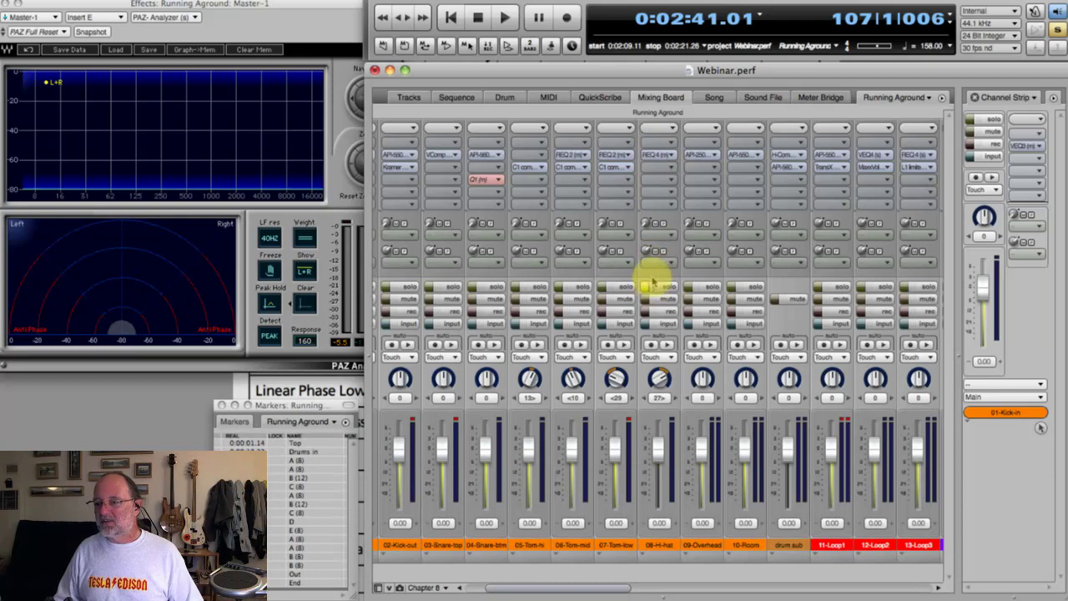
pyautogui.click(657, 157)
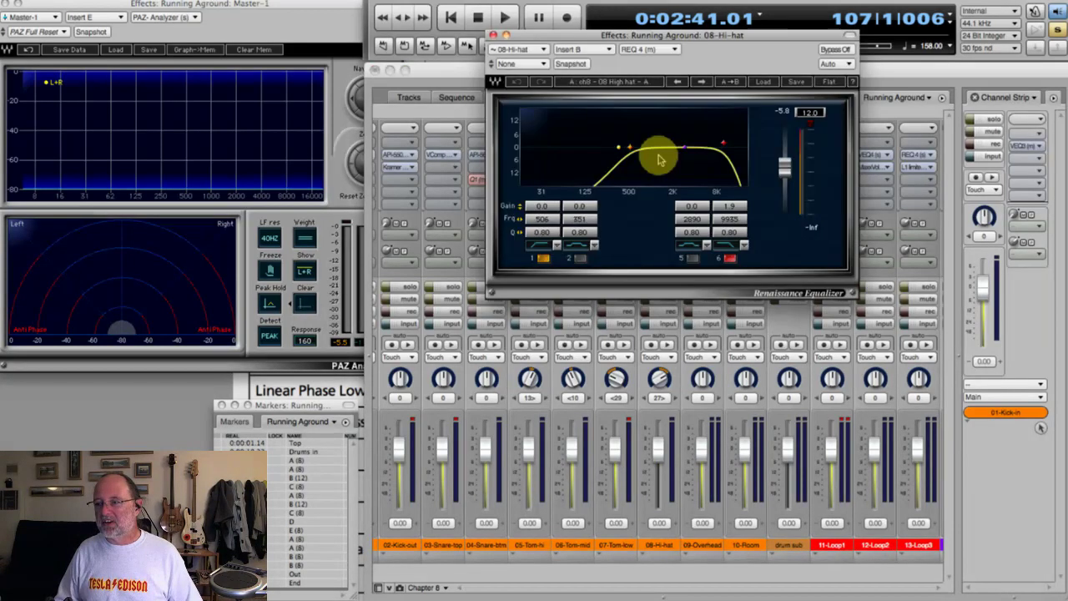
pyautogui.moveTo(615, 33); pyautogui.dragTo(614, 87)
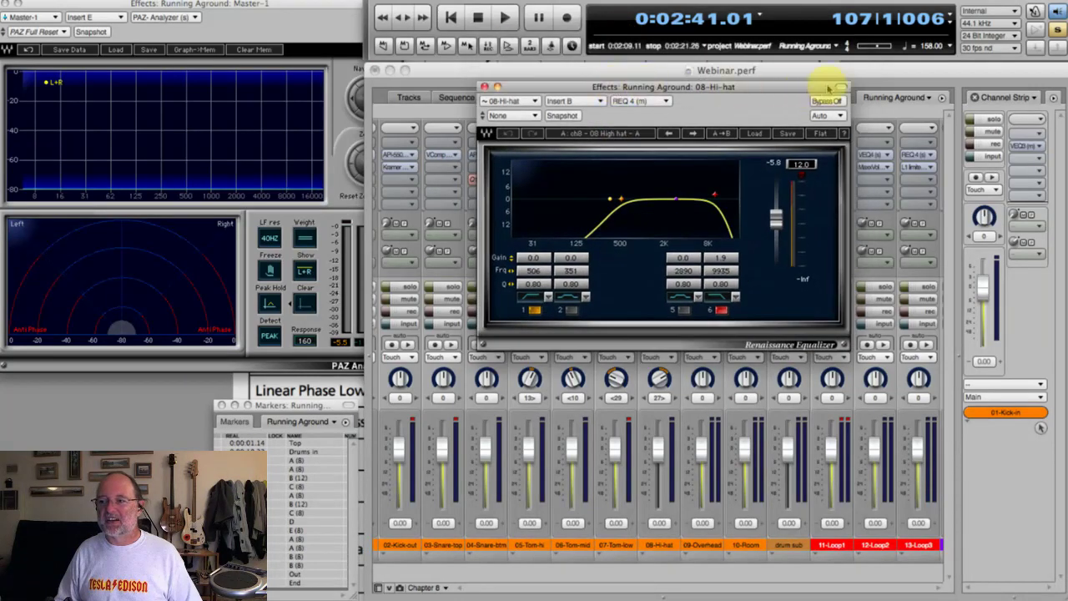
pyautogui.press('space')
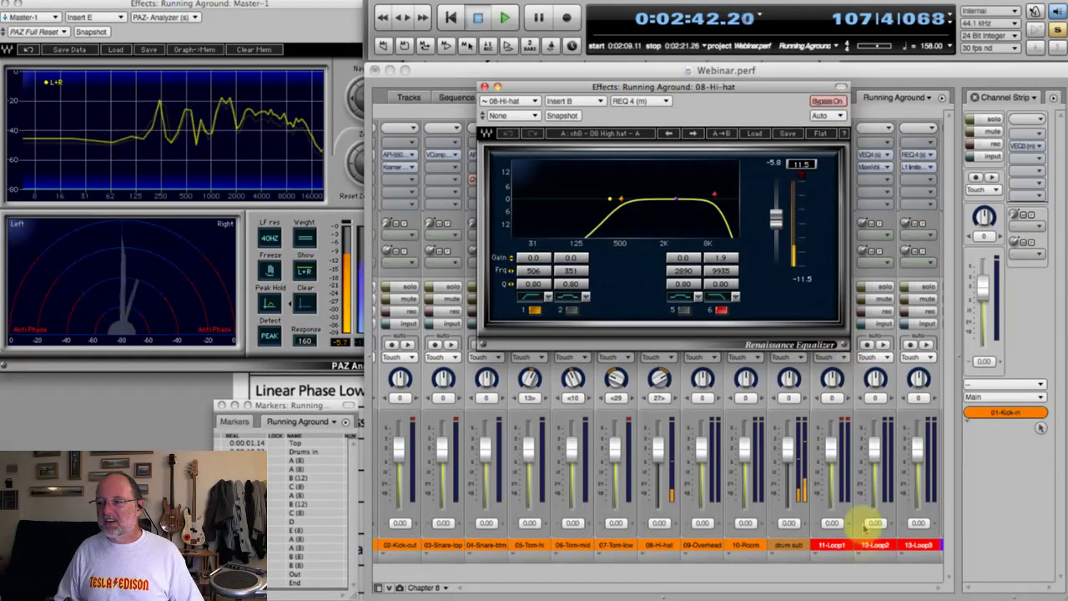
pyautogui.press('space')
# Take 24-Lead-vox-chorus out of solo and start playback of the soloed 08-Hi-hat
pyautogui.click(864, 587)
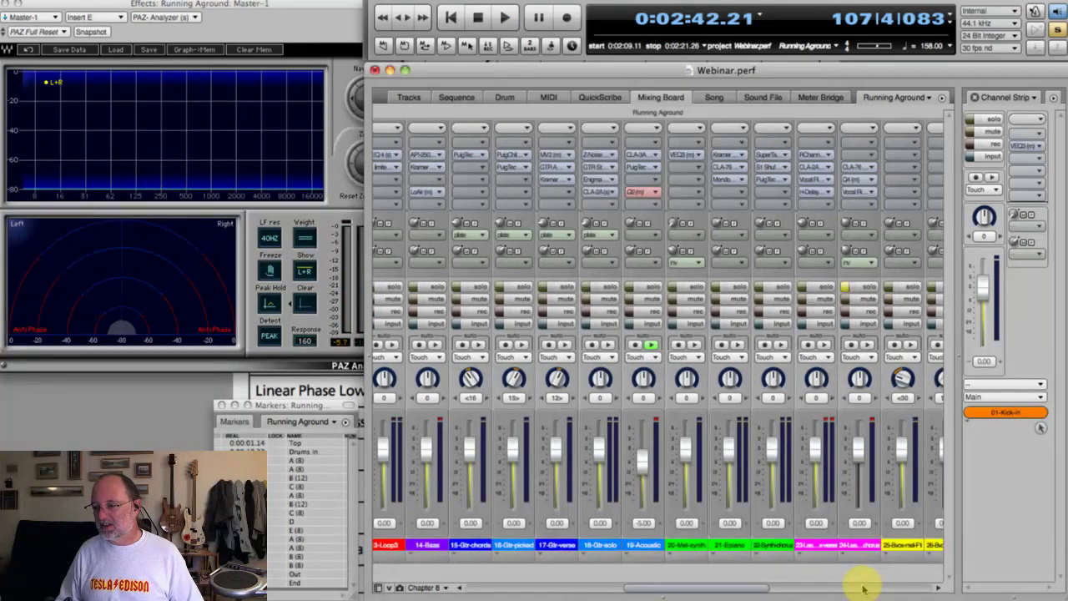
pyautogui.press('space')
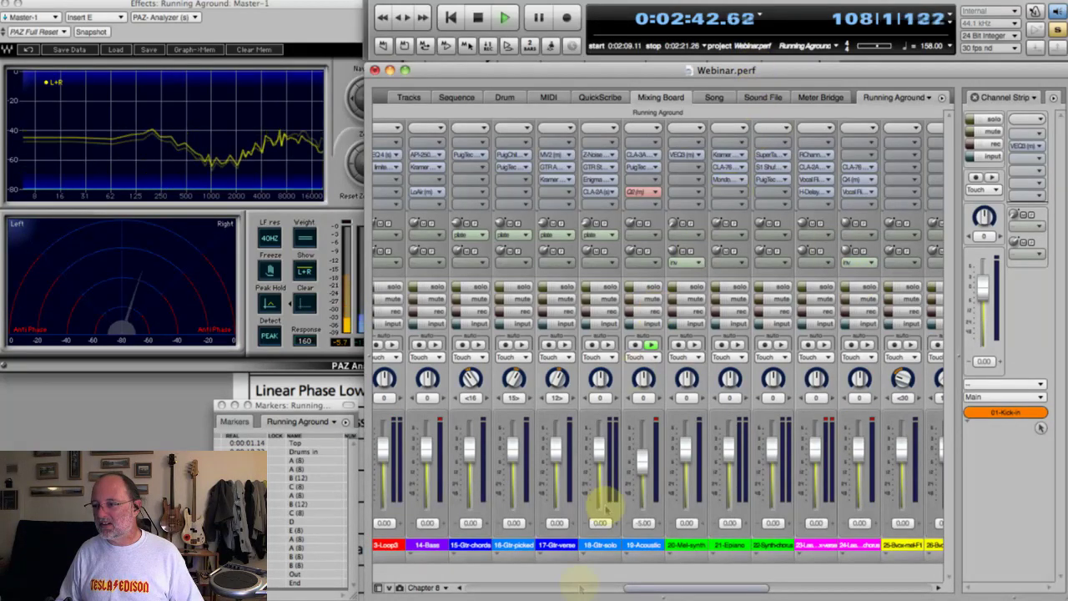
pyautogui.click(533, 589)
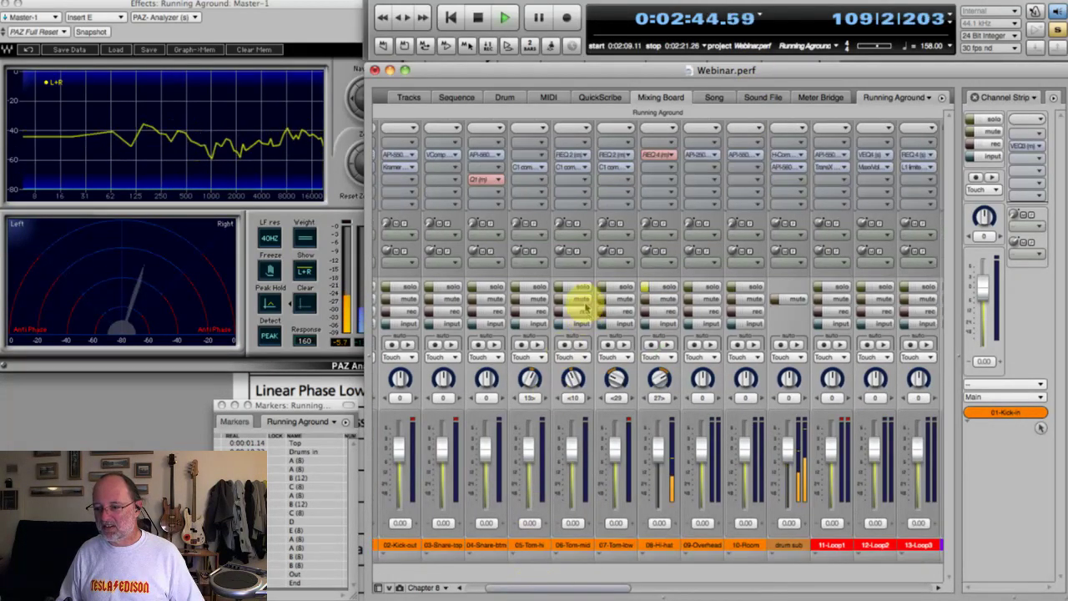
# Reopen the REQ 4 on 08-Hi-hat, compare playback with it bypassed and with bypass turned off, and close the window
pyautogui.doubleClick(659, 159)
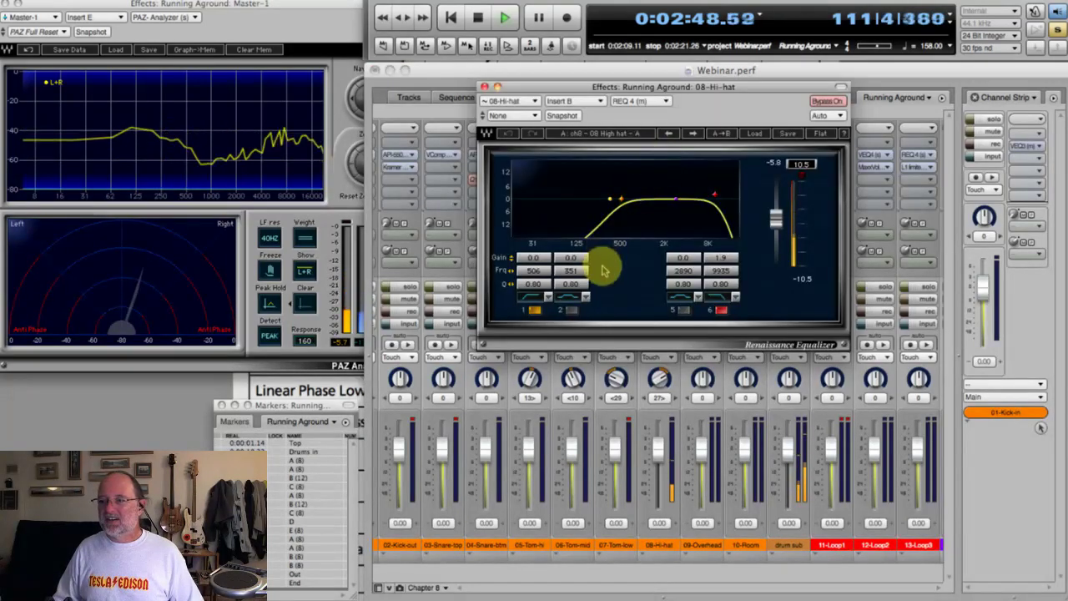
pyautogui.press('space')
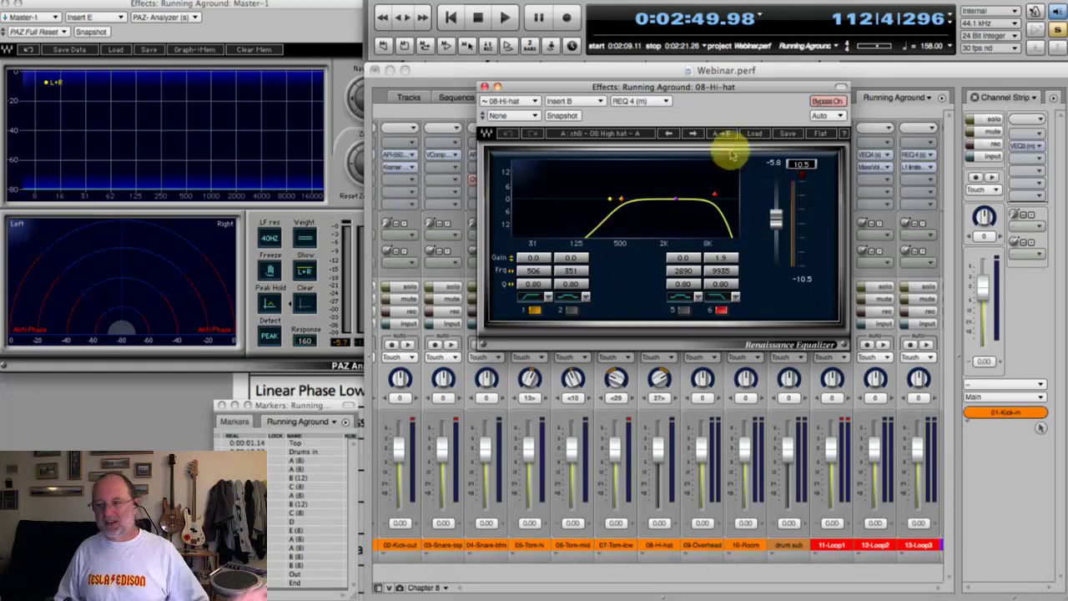
pyautogui.click(826, 101)
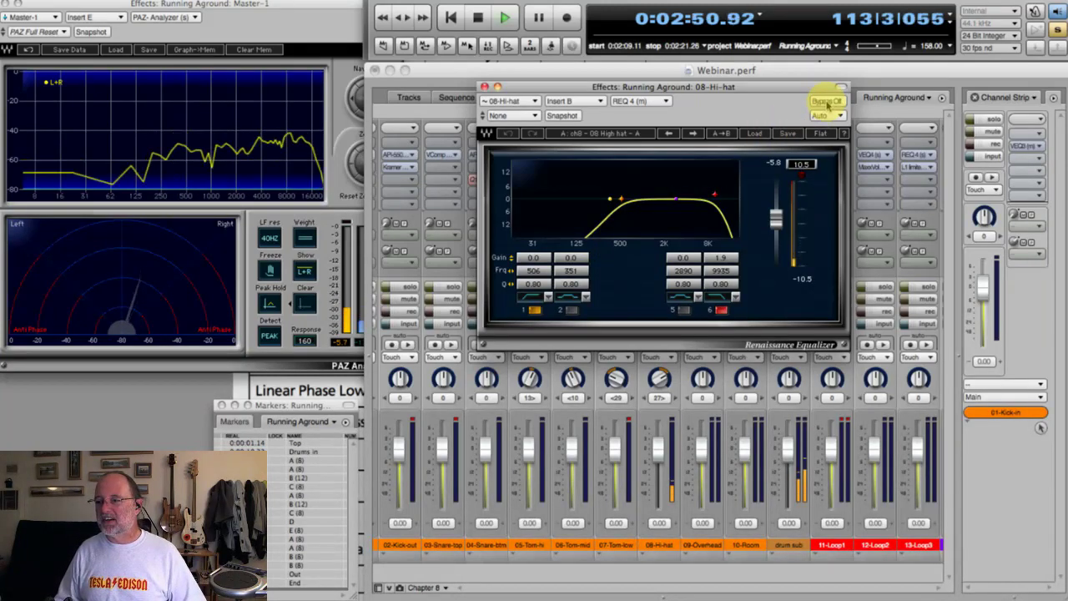
pyautogui.press('space')
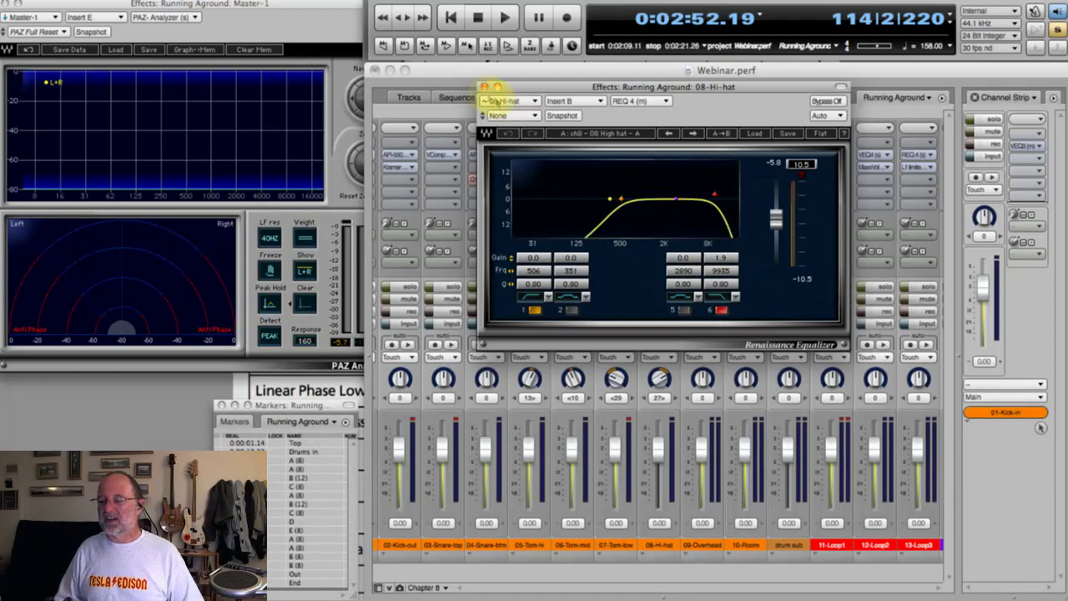
pyautogui.click(485, 87)
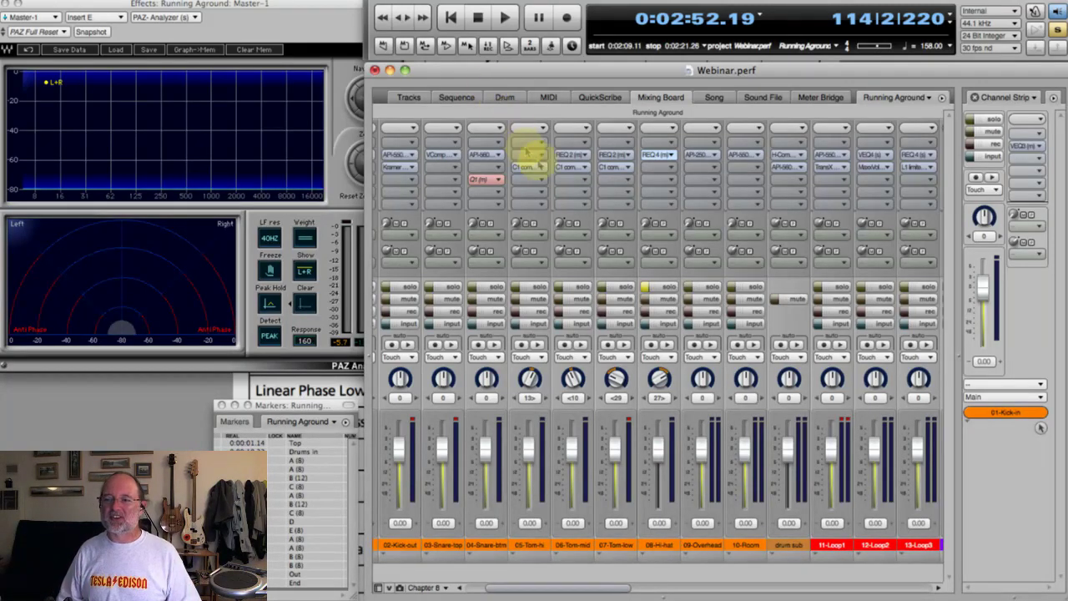
# Solo the drum tracks from 01-Kick-in through 10-Room and play them, taking 08-Hi-hat out of solo and back in
pyautogui.keyDown('alt'); pyautogui.click(734, 286); pyautogui.keyUp('alt')
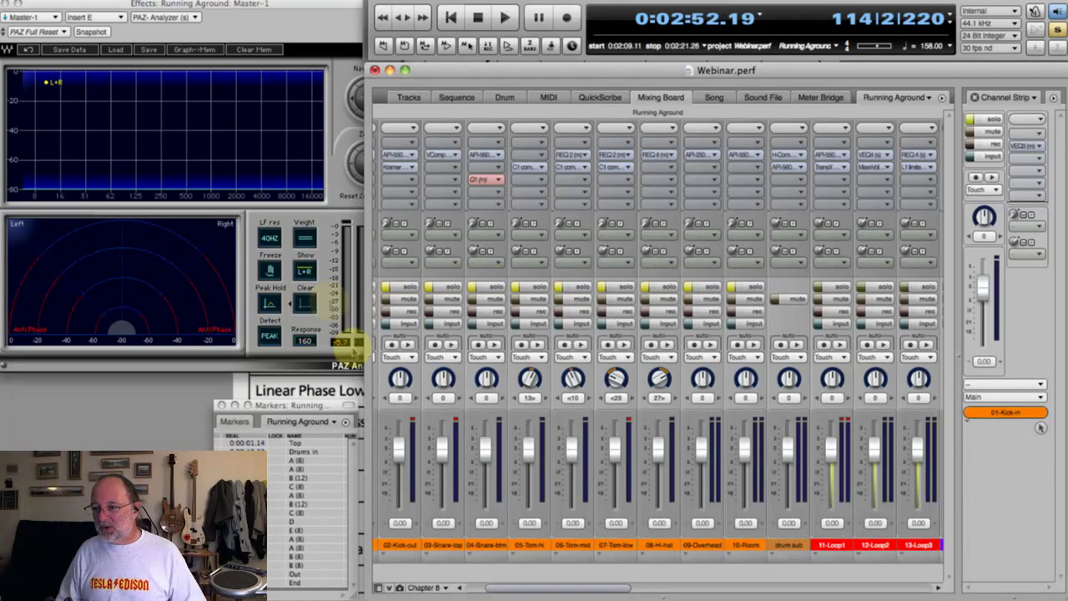
pyautogui.moveTo(508, 589); pyautogui.dragTo(441, 584)
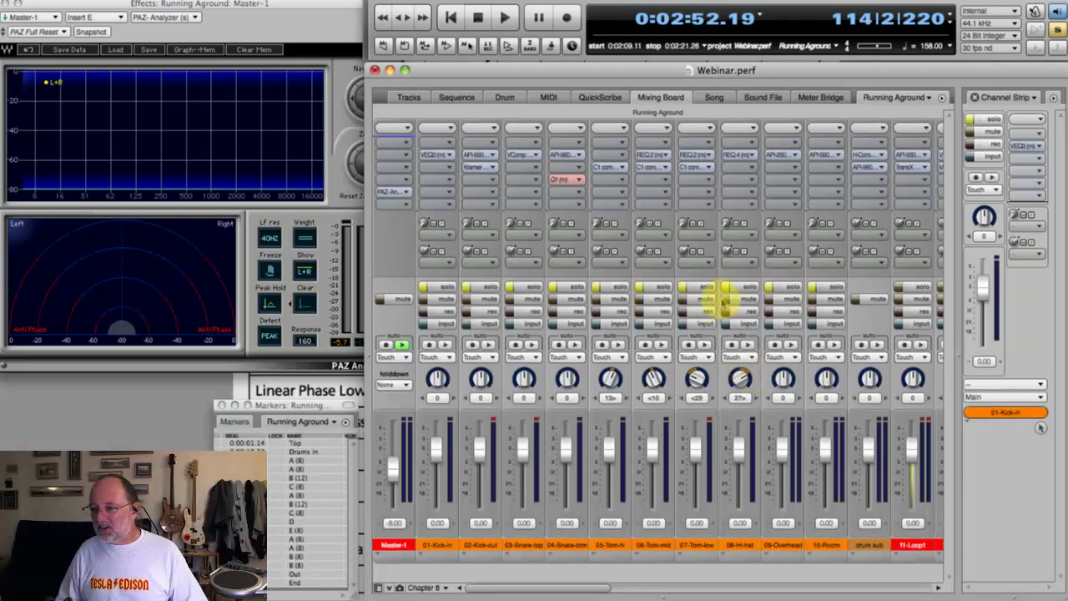
pyautogui.press('space')
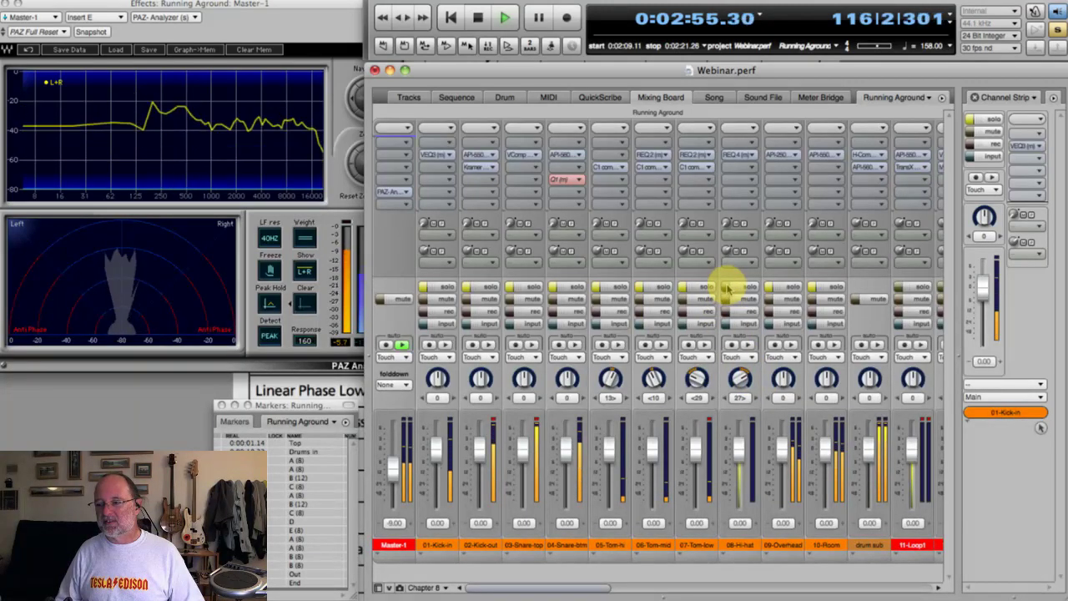
pyautogui.press('space')
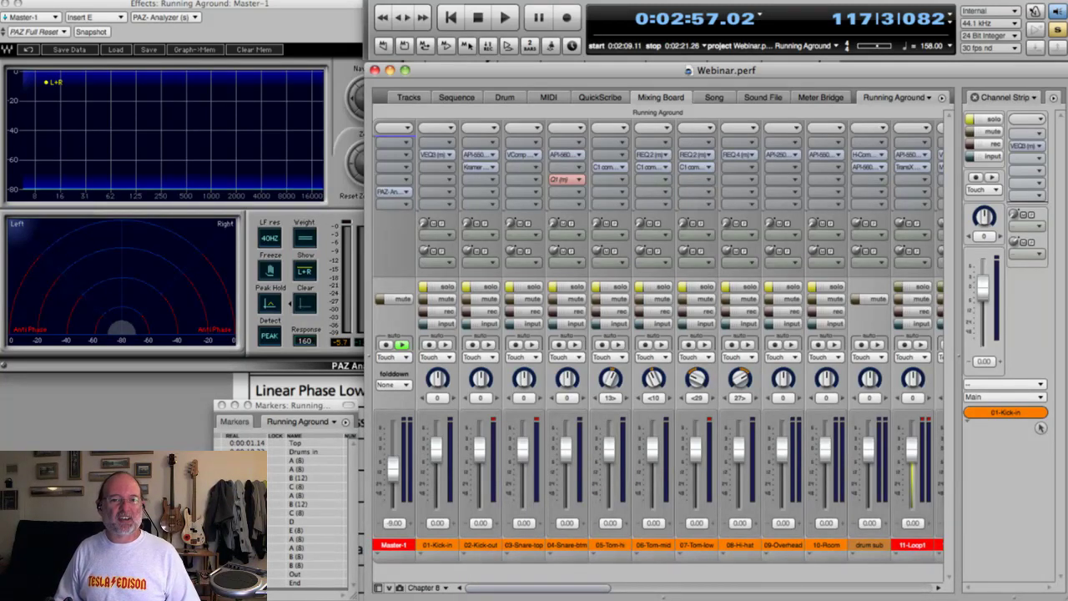
pyautogui.click(1040, 427)
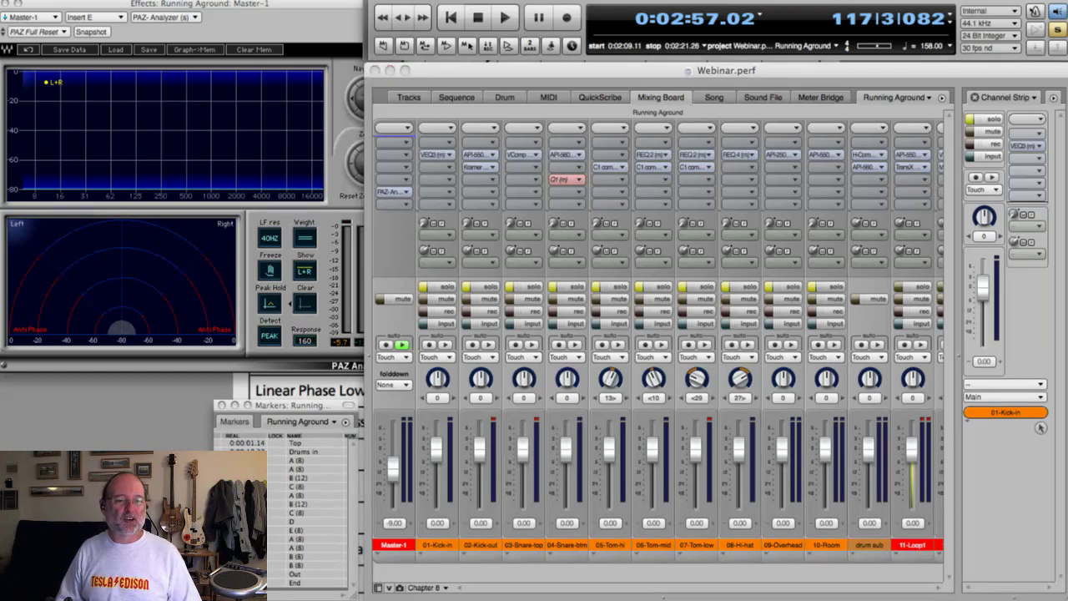